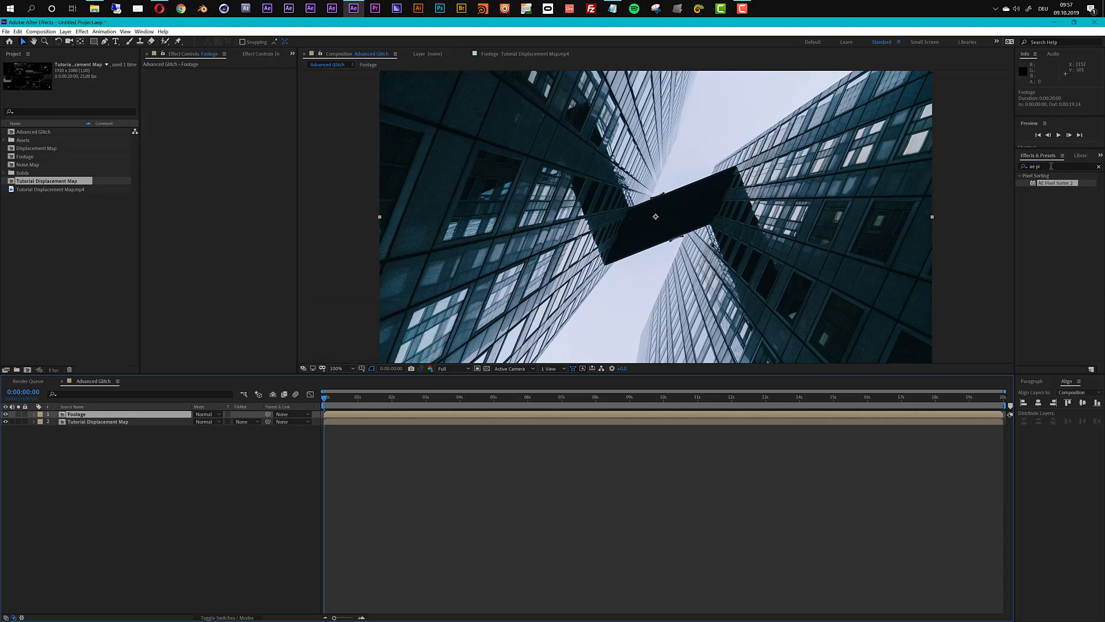
Apply the Displacement Map effect to the Footage layer.
left_click_drag(1041, 168, 972, 175)
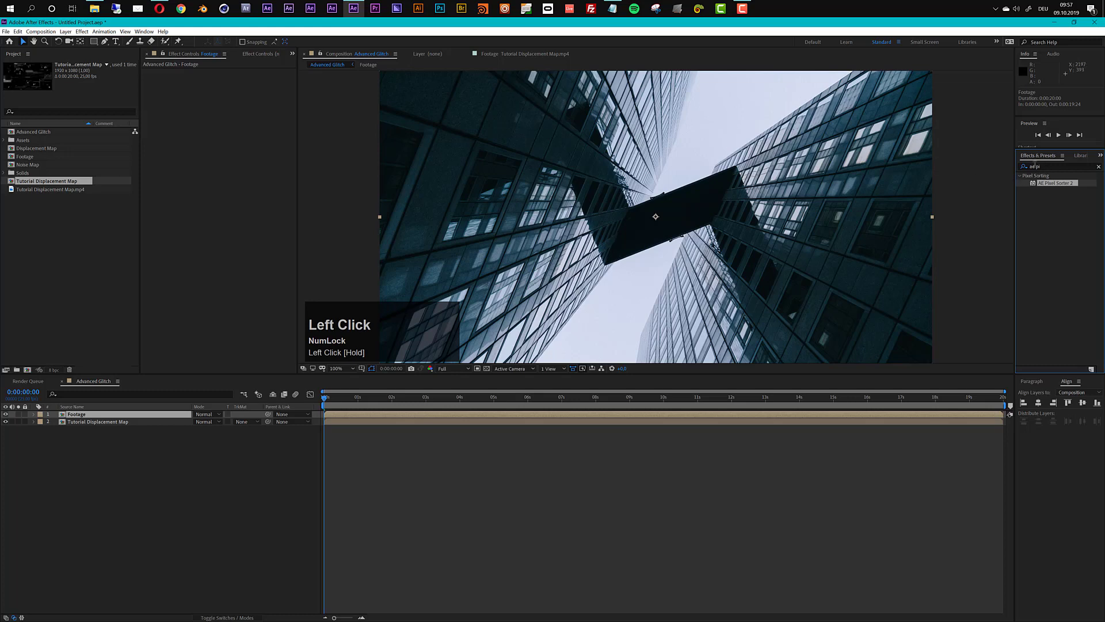
type("displa")
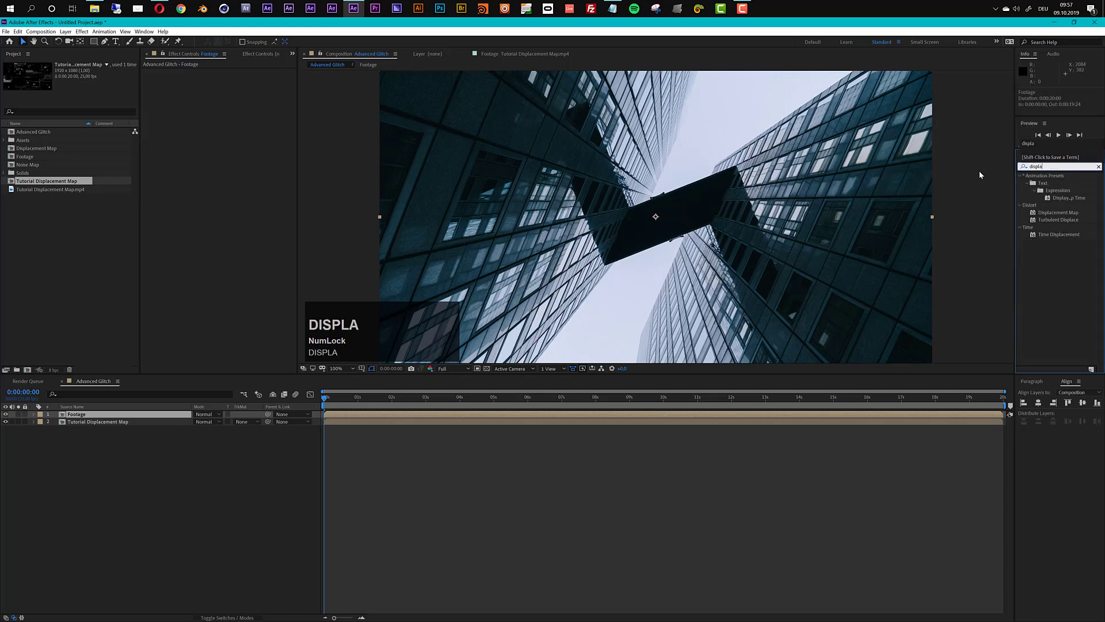
type("ce")
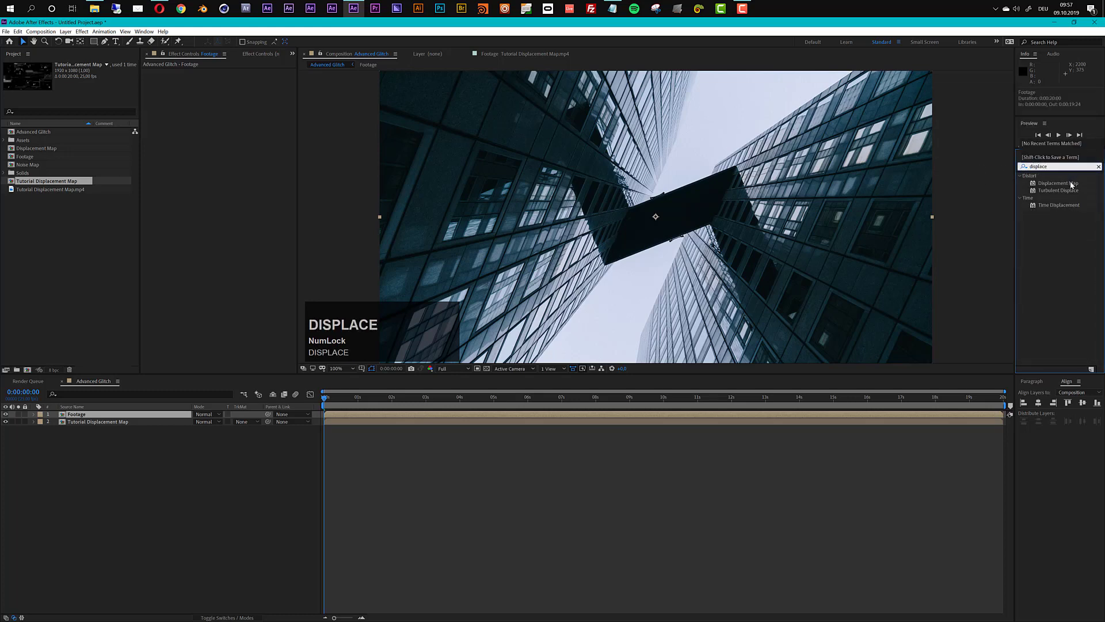
left_click_drag(1072, 184, 126, 414)
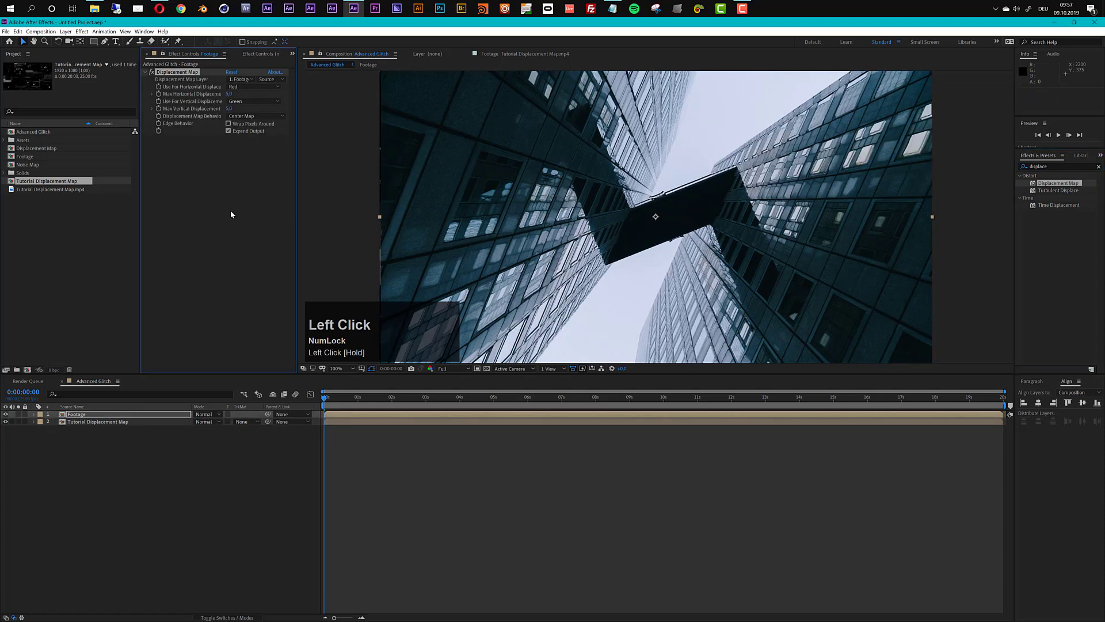
Configure Displacement Map with the Tutorial Displacement Map layer as its map, maximum horizontal displacement 86 and Wrap Pixels Around enabled.
left_click(249, 79)
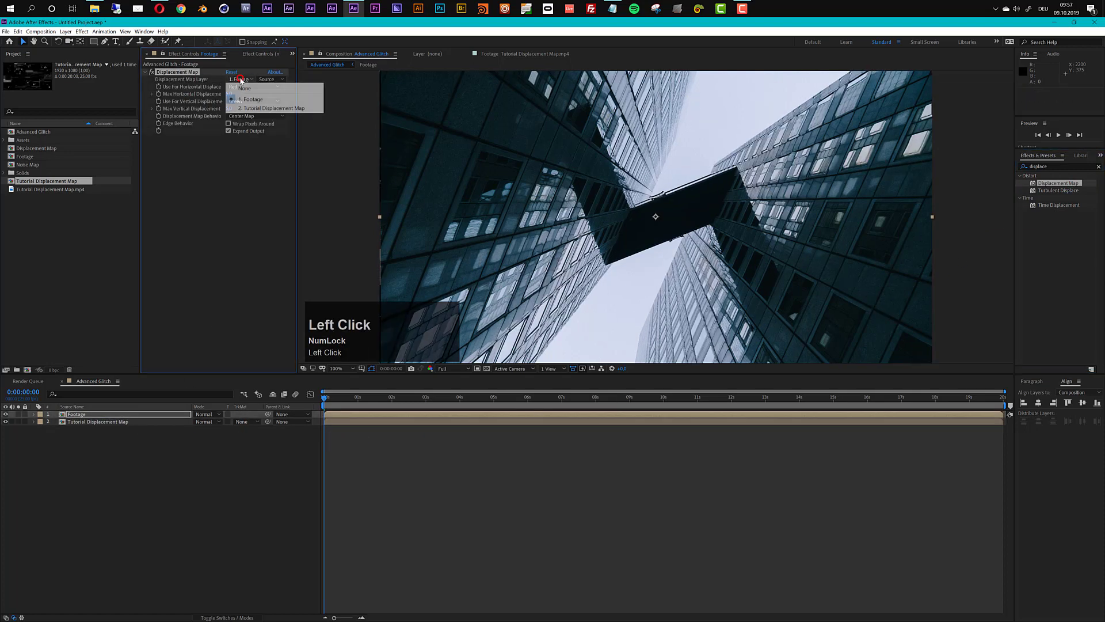
left_click(254, 109)
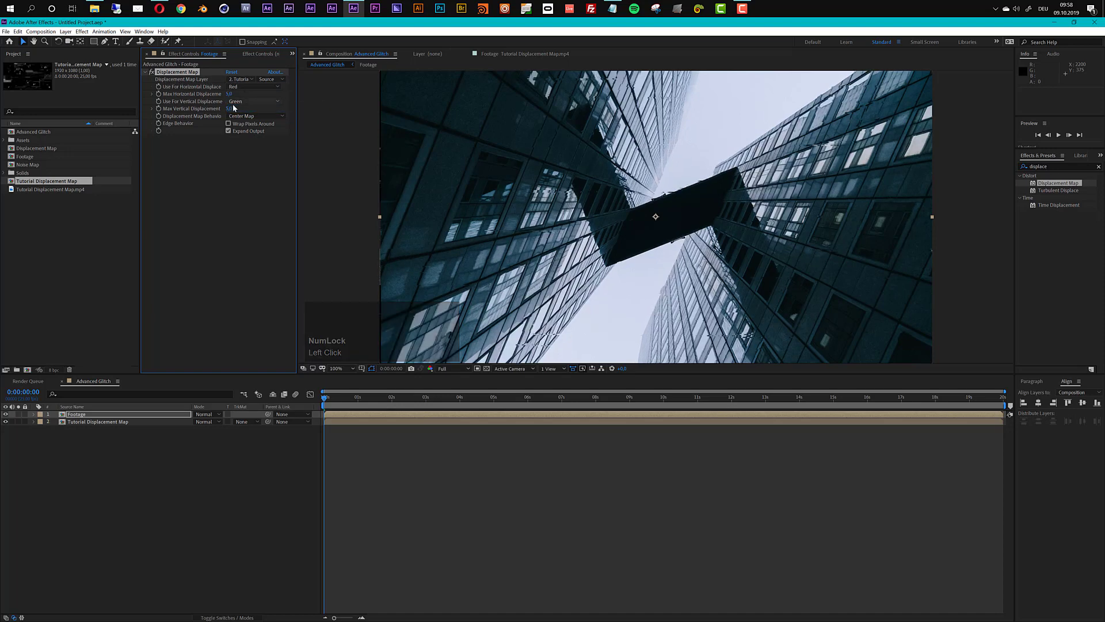
left_click_drag(229, 94, 257, 145)
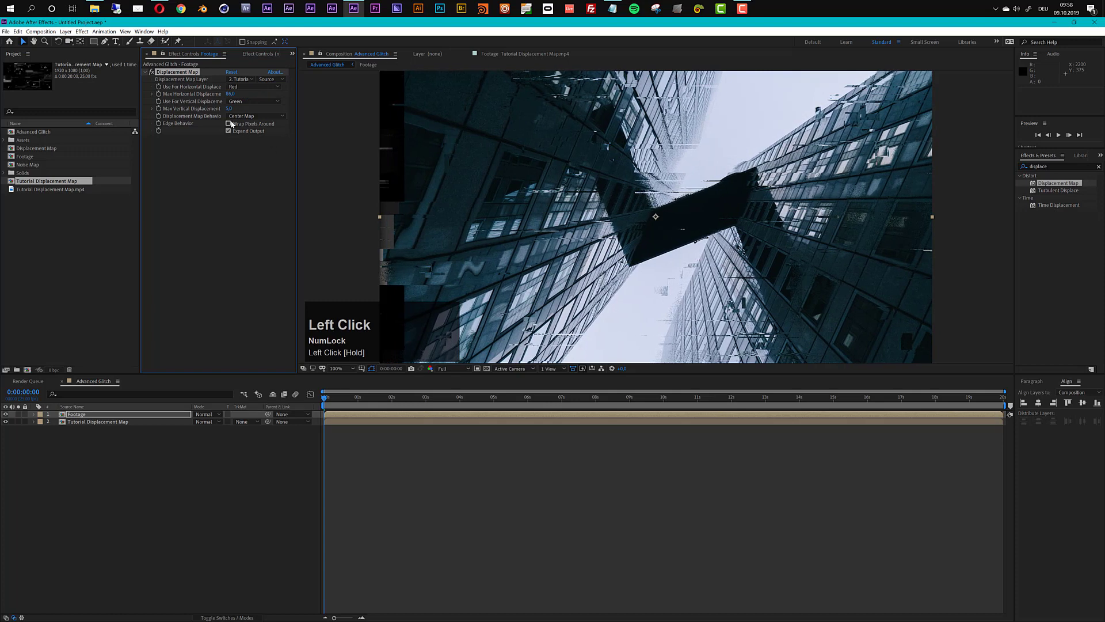
left_click(229, 124)
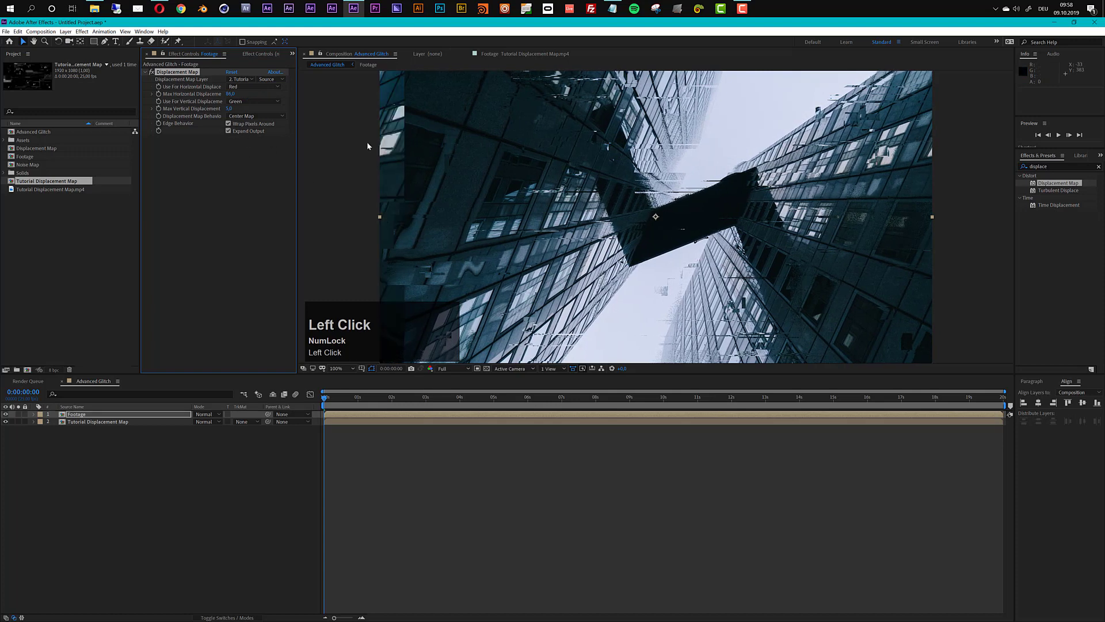
Preview the displaced footage from about 2:14 and examine the distorted building areas up close.
left_click_drag(394, 399, 412, 410)
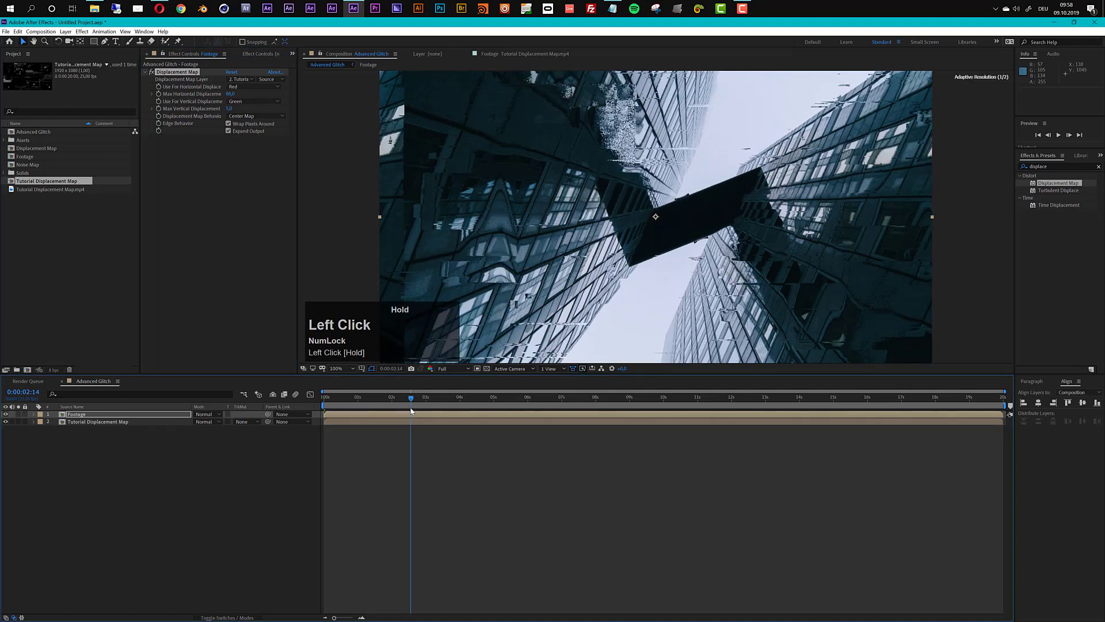
key("space")
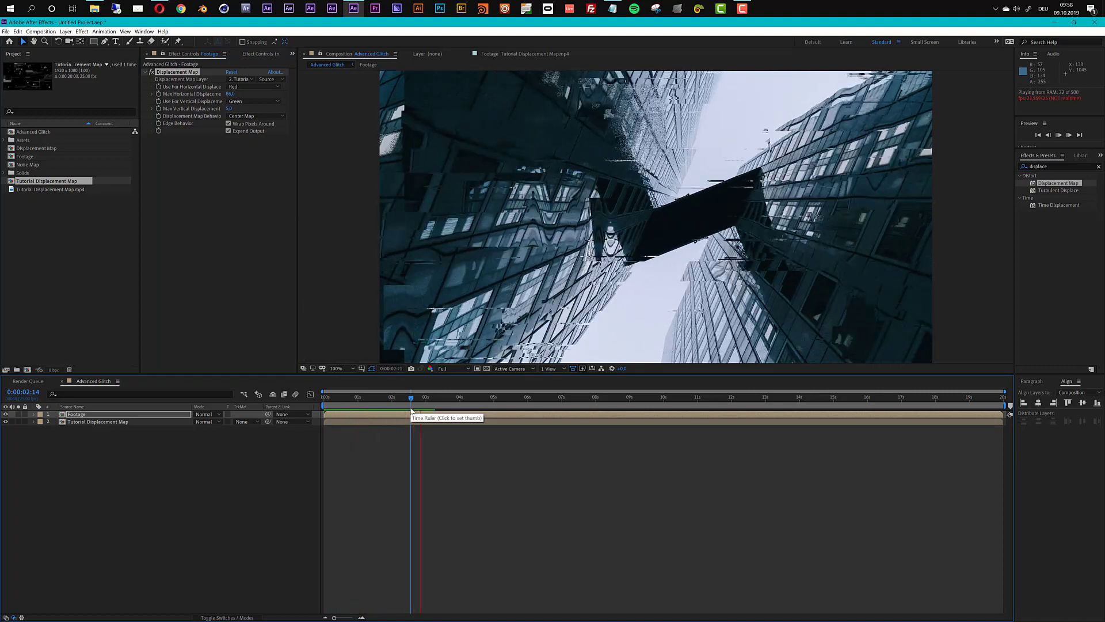
key("space")
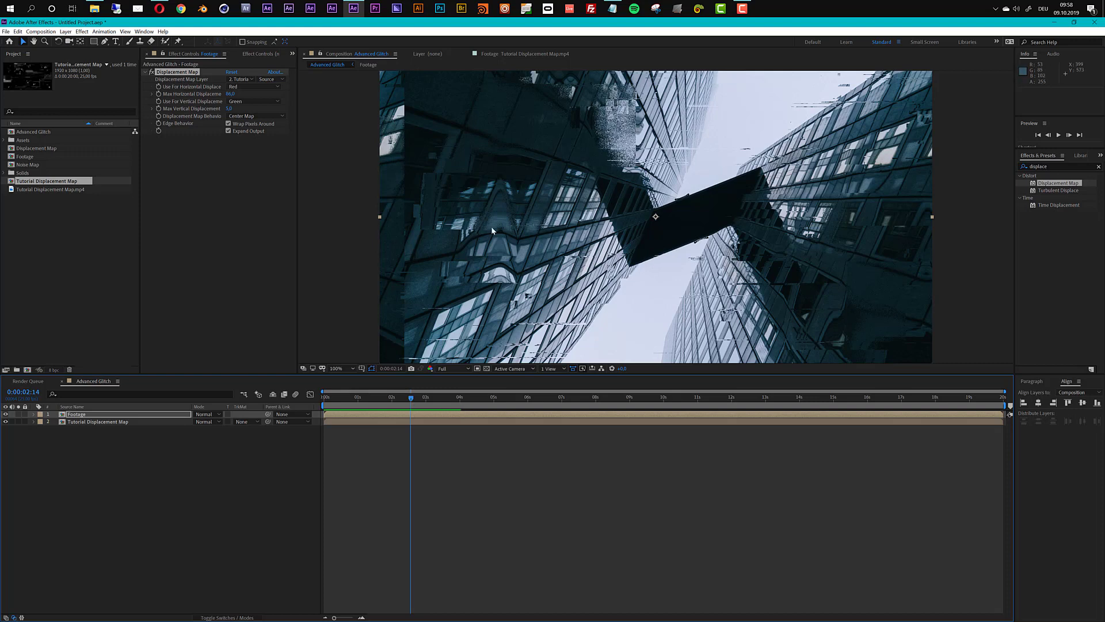
scroll(455, 232, "up", 2)
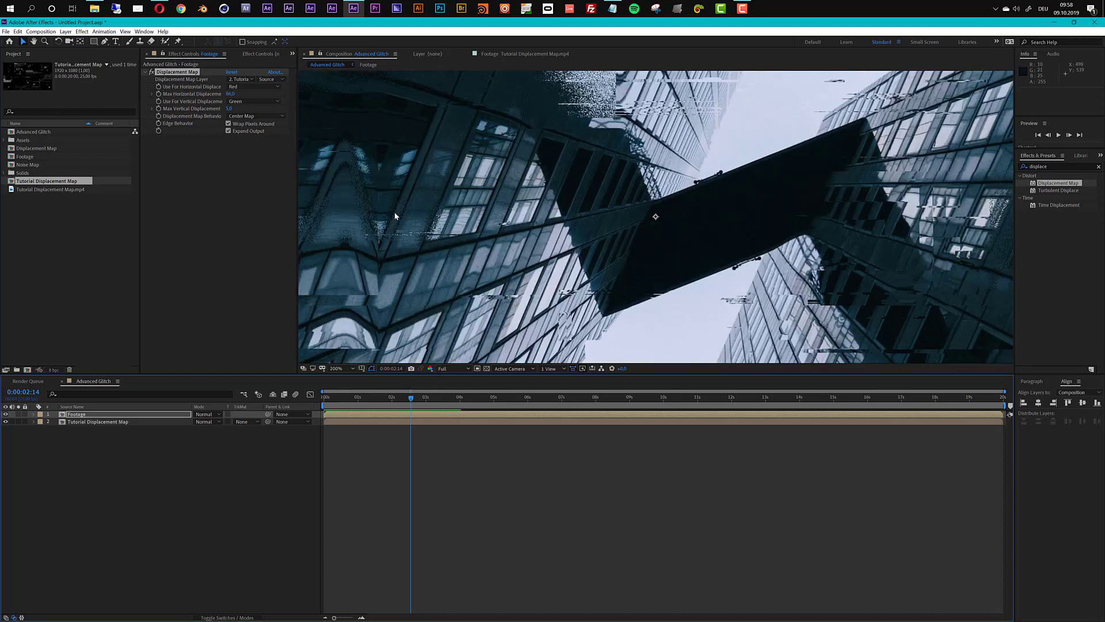
scroll(421, 178, "up", 1)
key("space")
left_click_drag(422, 182, 563, 217)
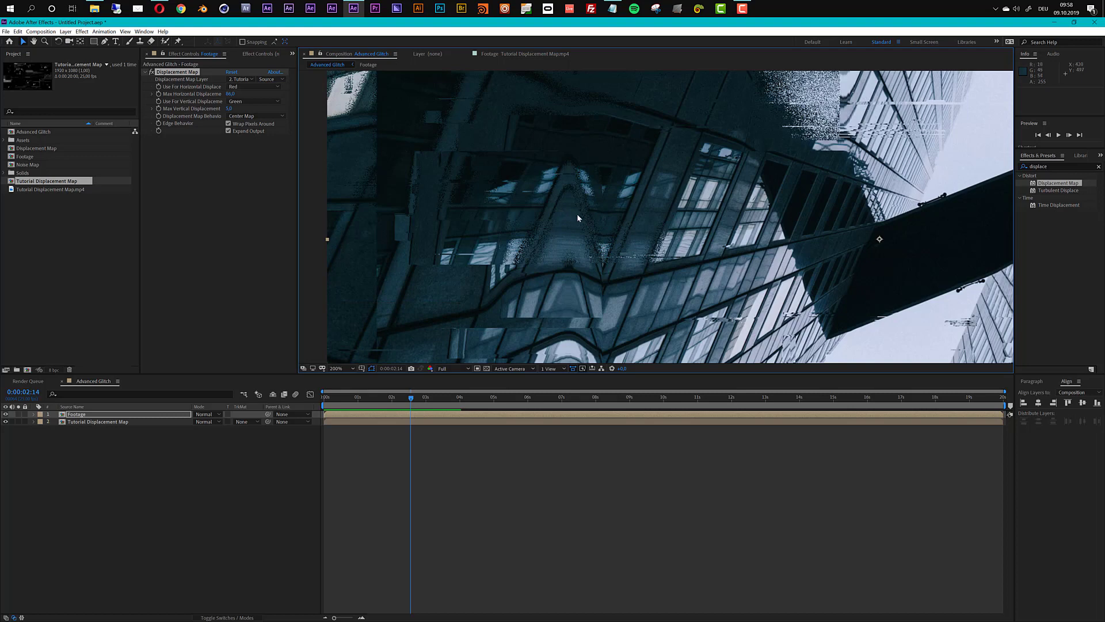
key("space")
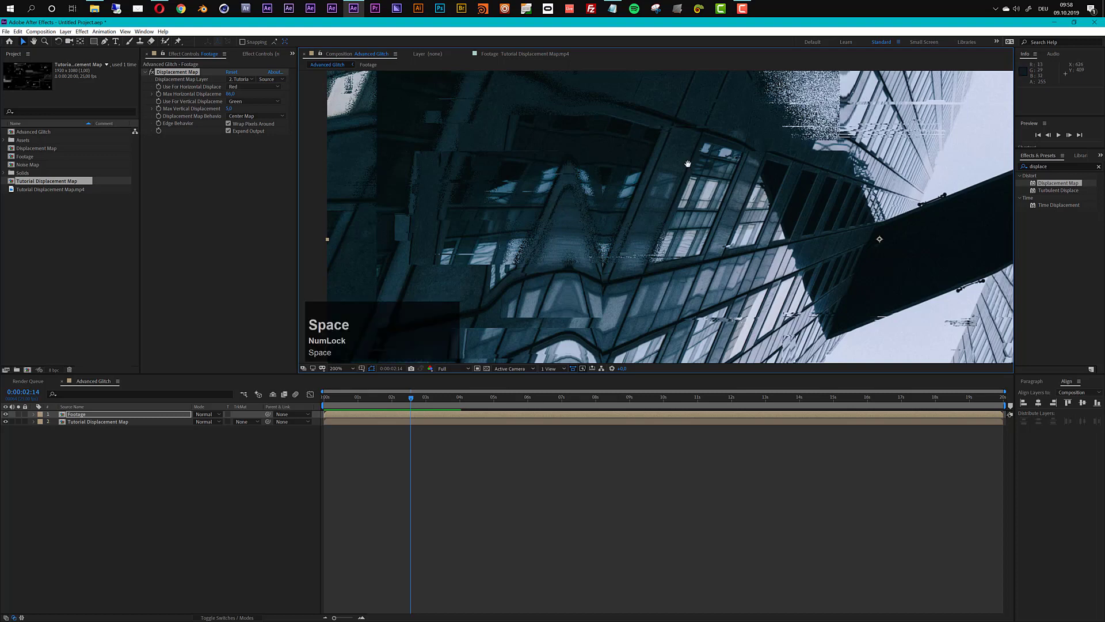
left_click_drag(685, 165, 525, 293)
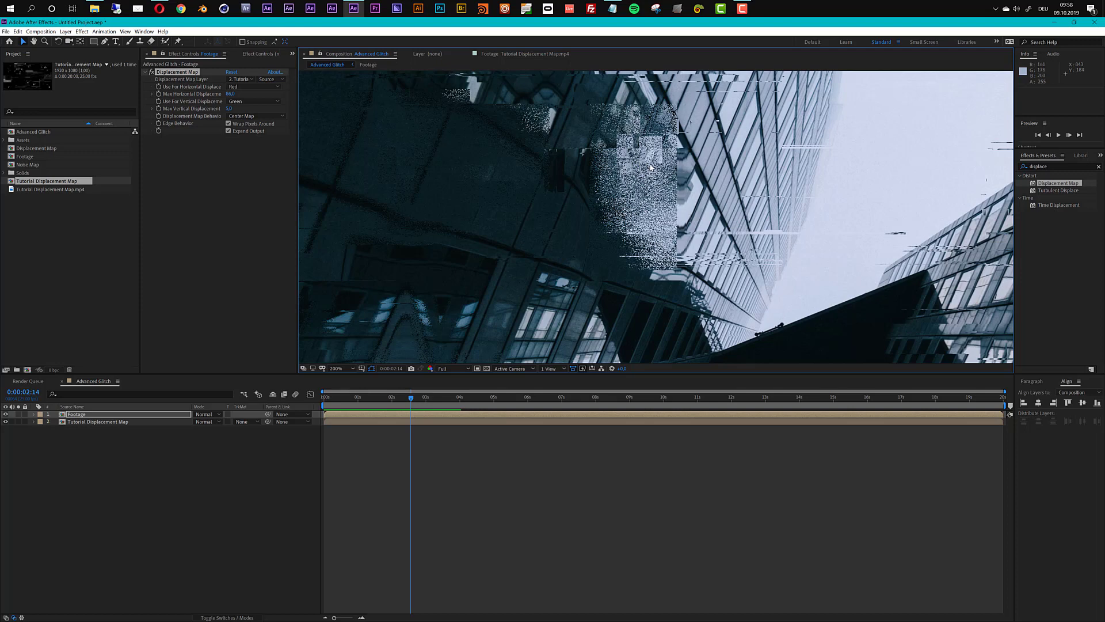
key("space")
left_click_drag(650, 167, 644, 141)
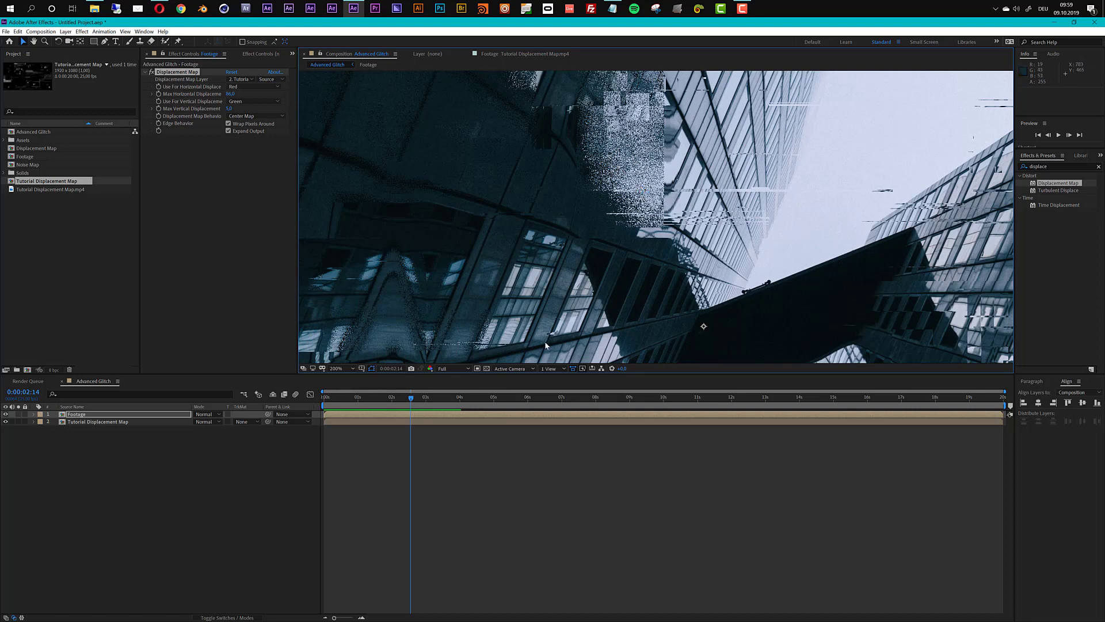
Inspect the black-and-white pattern inside the Tutorial Displacement Map composition and return to the Advanced Glitch composition.
double_click(413, 421)
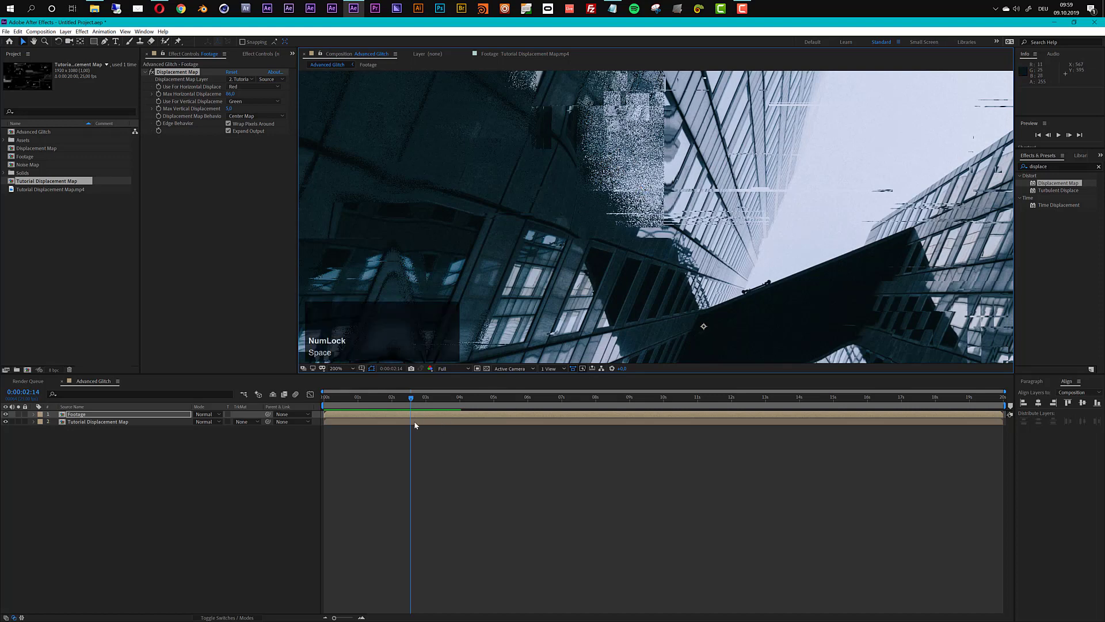
scroll(637, 138, "up", 1)
left_click_drag(610, 123, 616, 259)
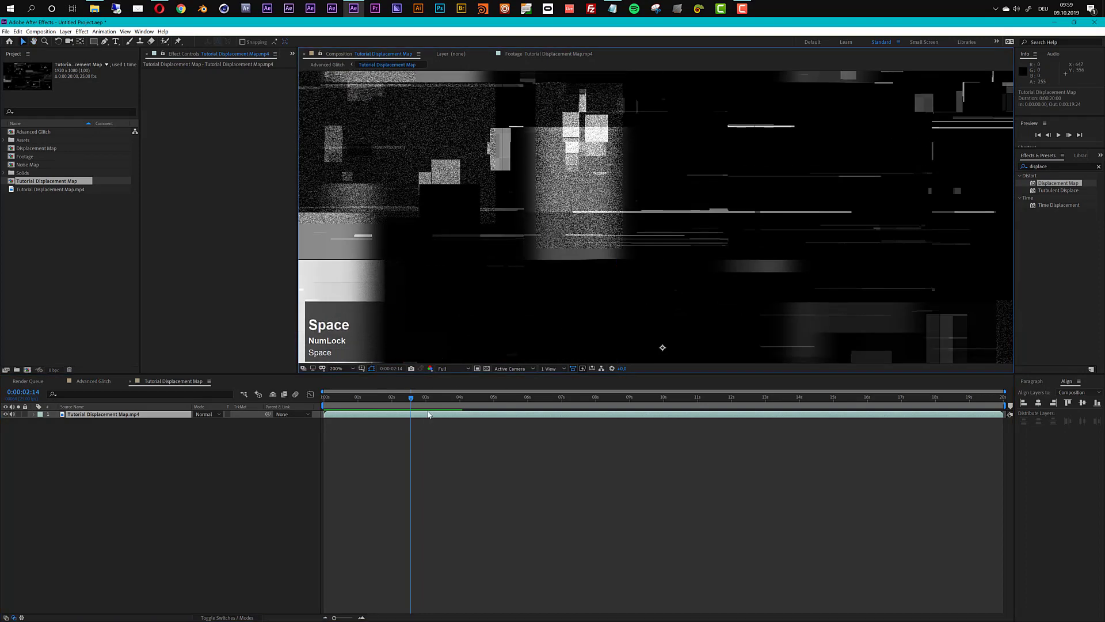
left_click(96, 382)
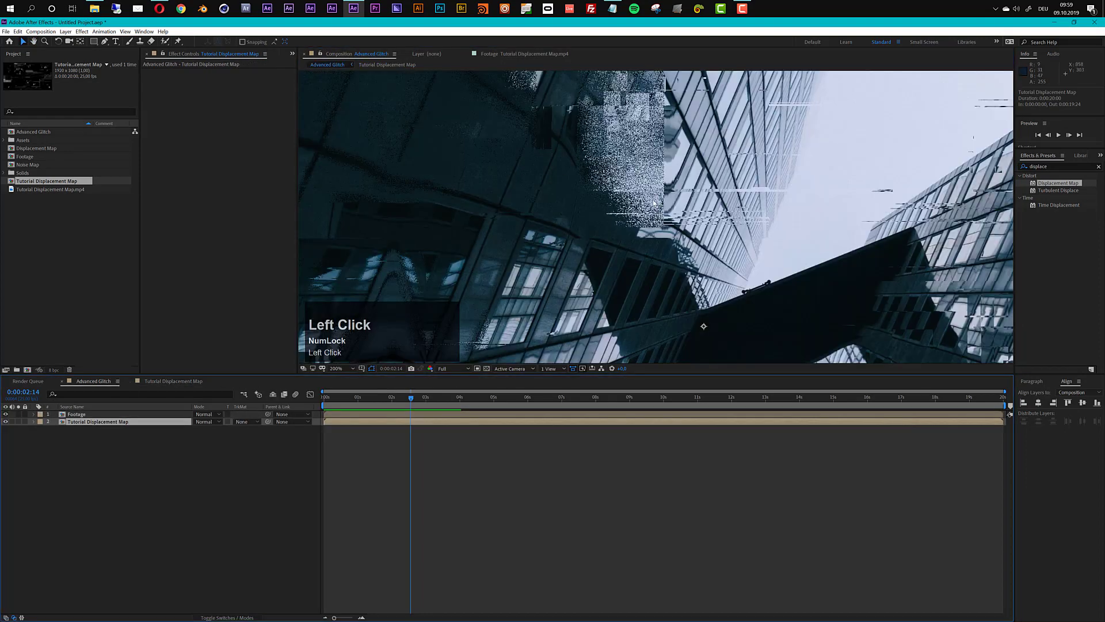
Compare the glitch distortion across the whole frame at 0:00:04:07 and 0:00:02:05.
left_click_drag(653, 203, 399, 340)
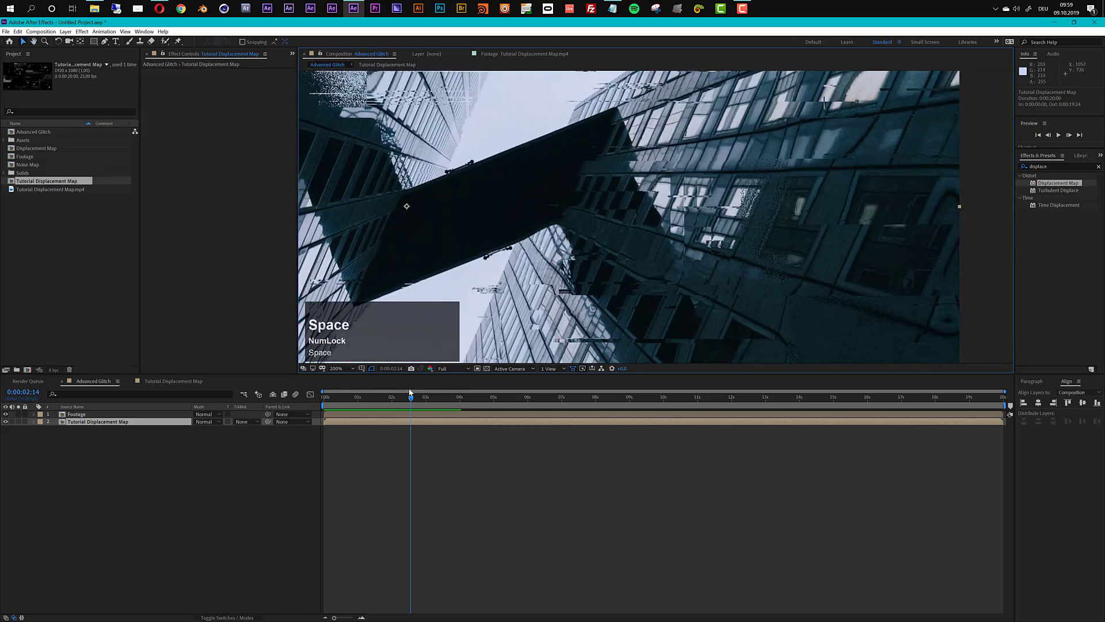
left_click_drag(410, 394, 470, 408)
scroll(658, 236, "down", 3)
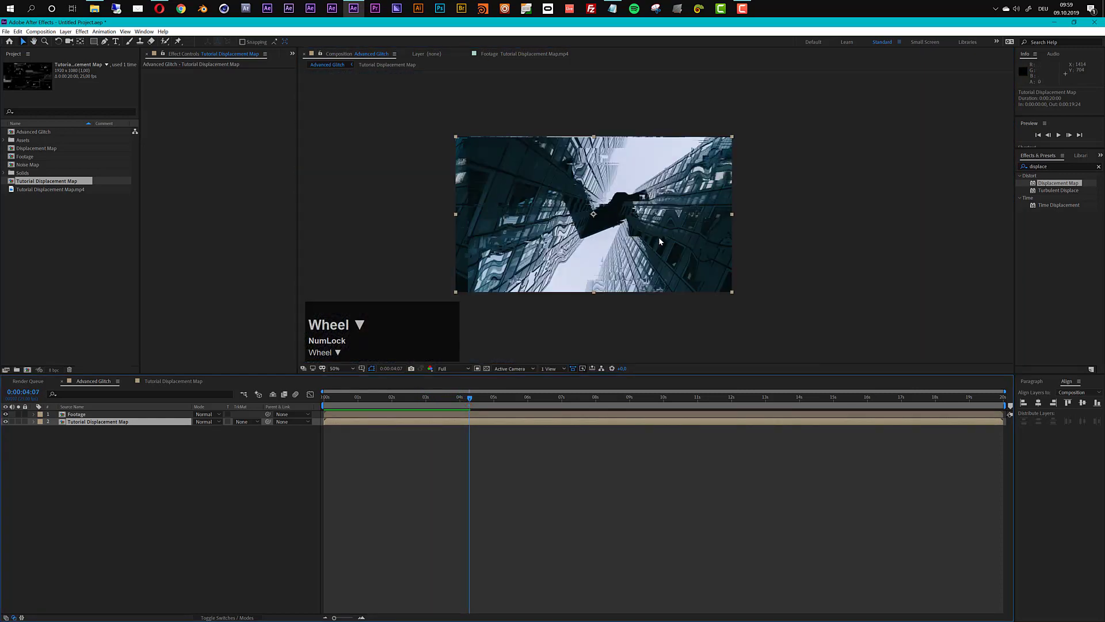
scroll(660, 242, "up", 2)
left_click_drag(657, 207, 638, 199)
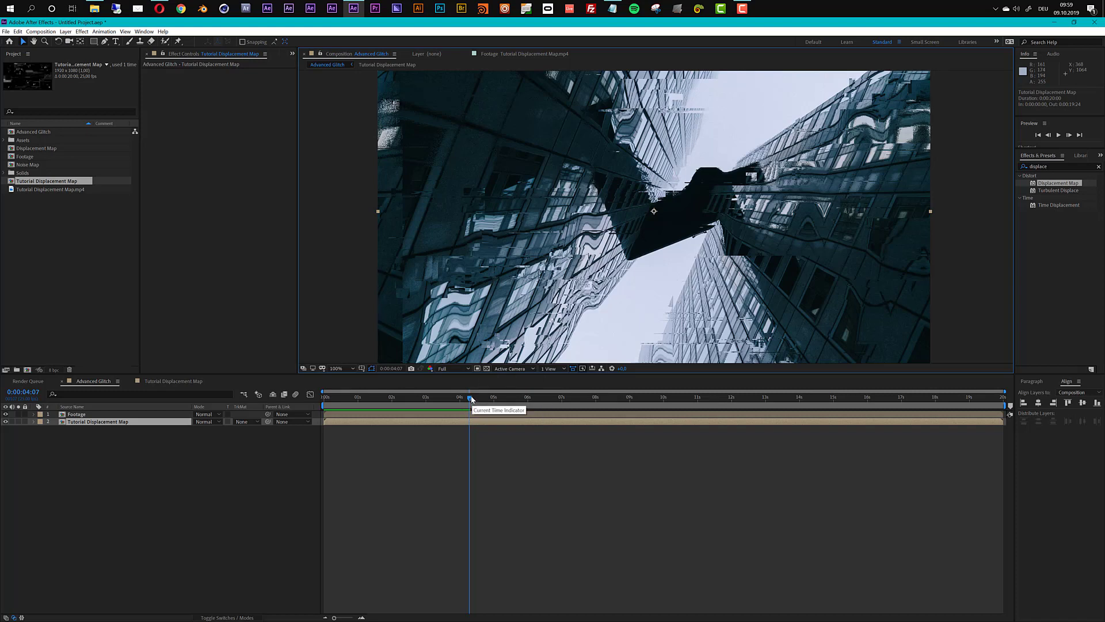
left_click_drag(471, 398, 399, 398)
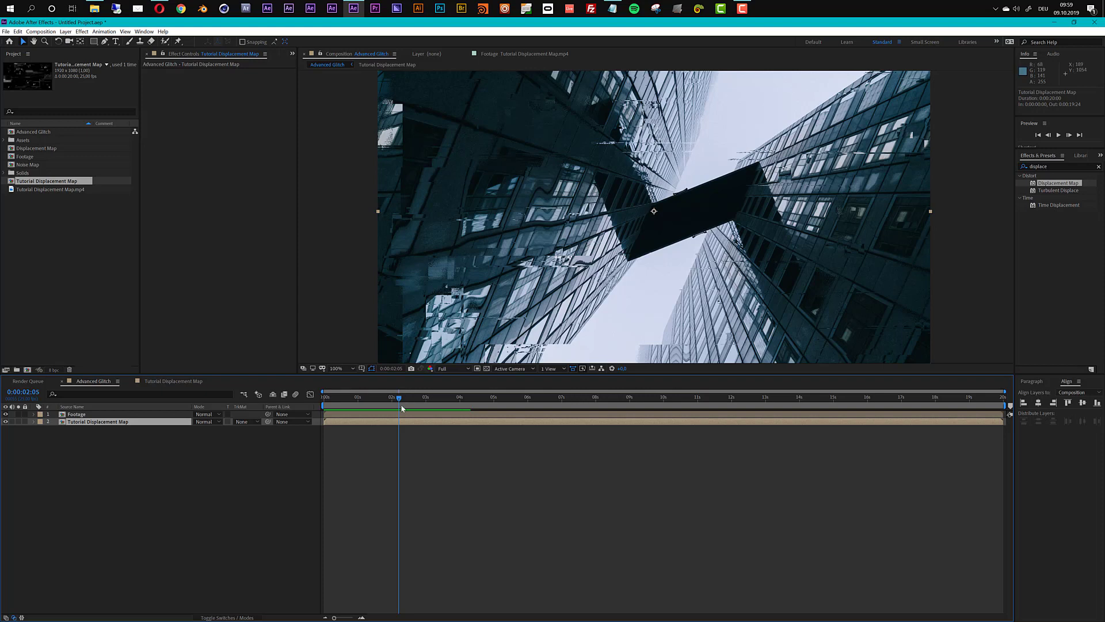
Apply the Set Channels effect to the Footage layer and place it above Displacement Map in the effect order.
left_click(81, 414)
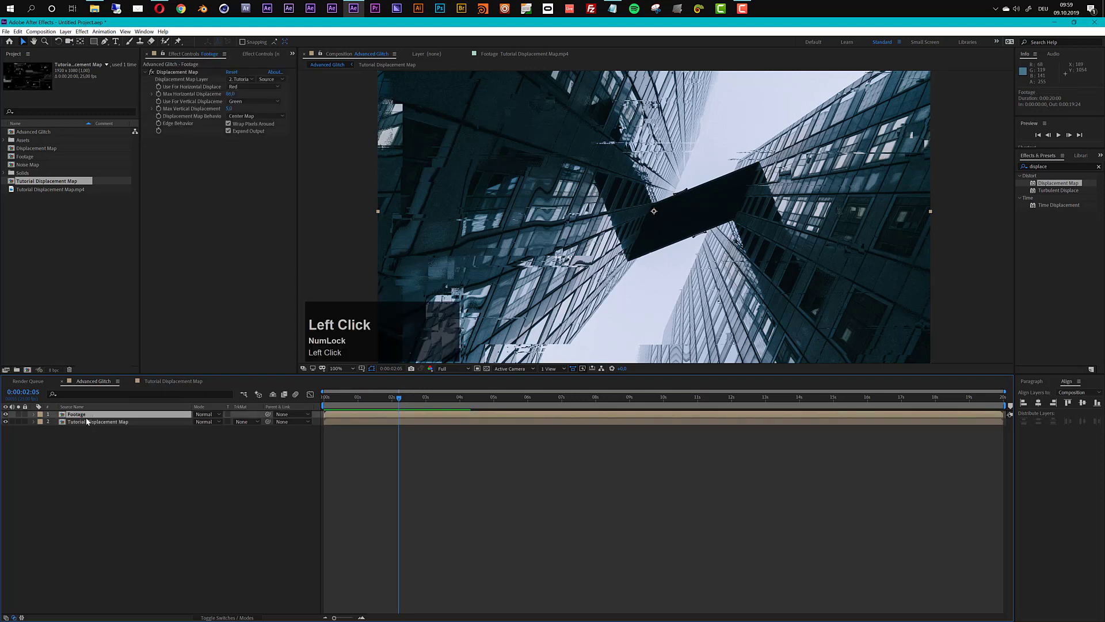
left_click(1054, 166)
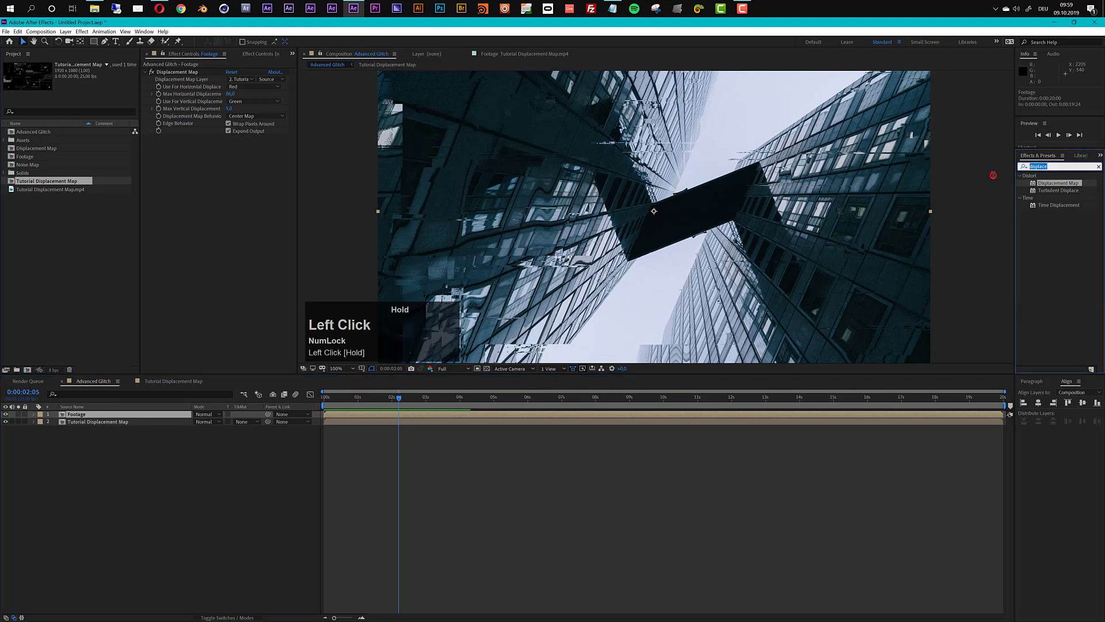
type("set chan")
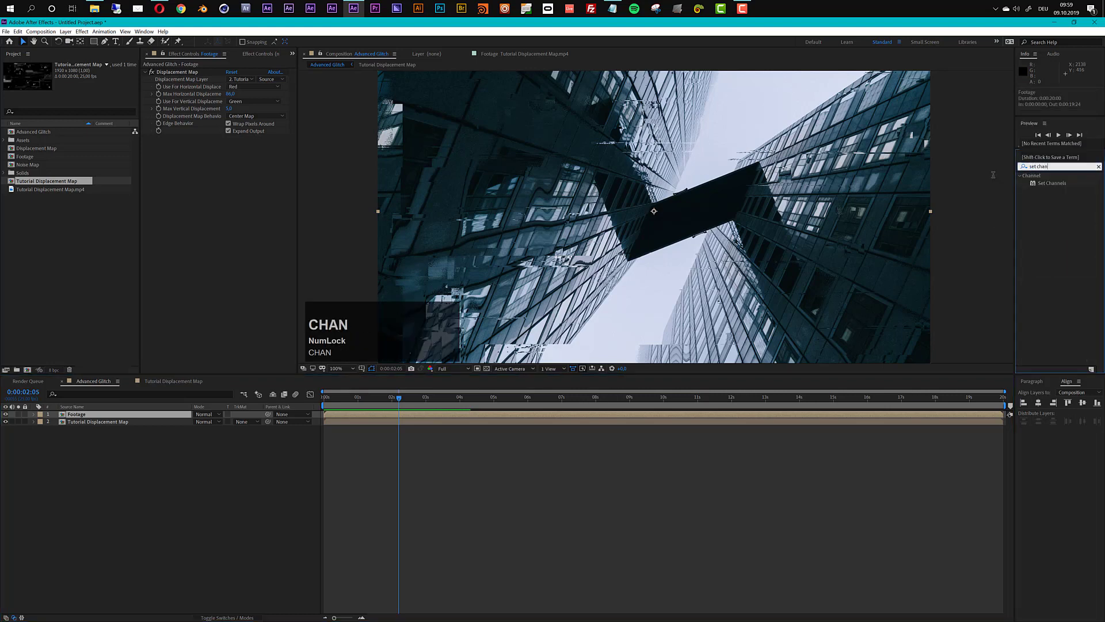
left_click_drag(1052, 183, 112, 418)
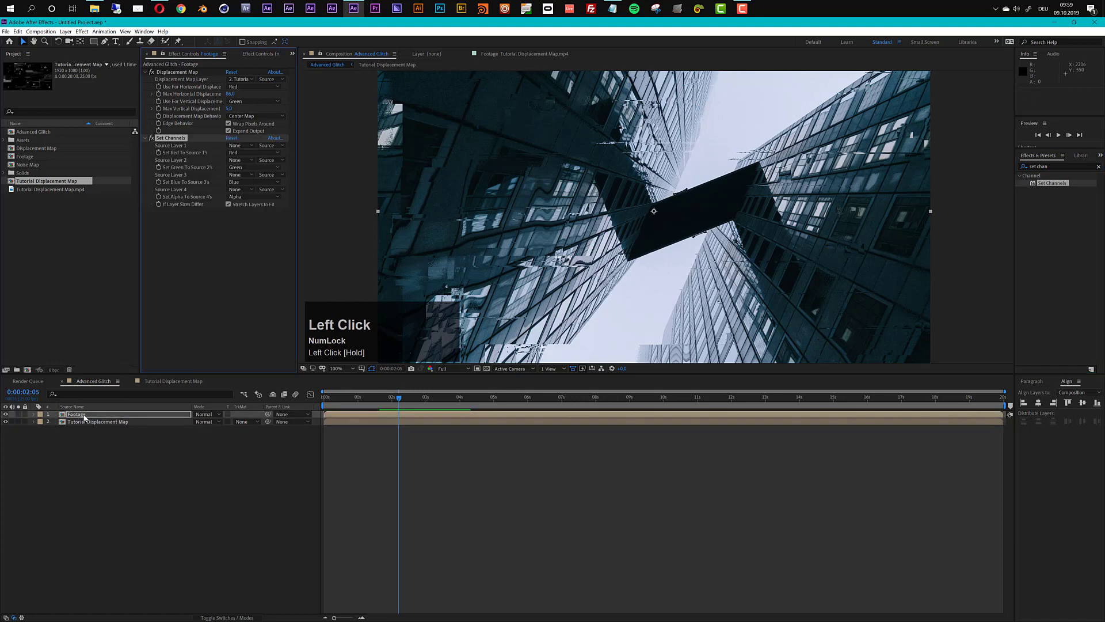
left_click_drag(176, 72, 178, 286)
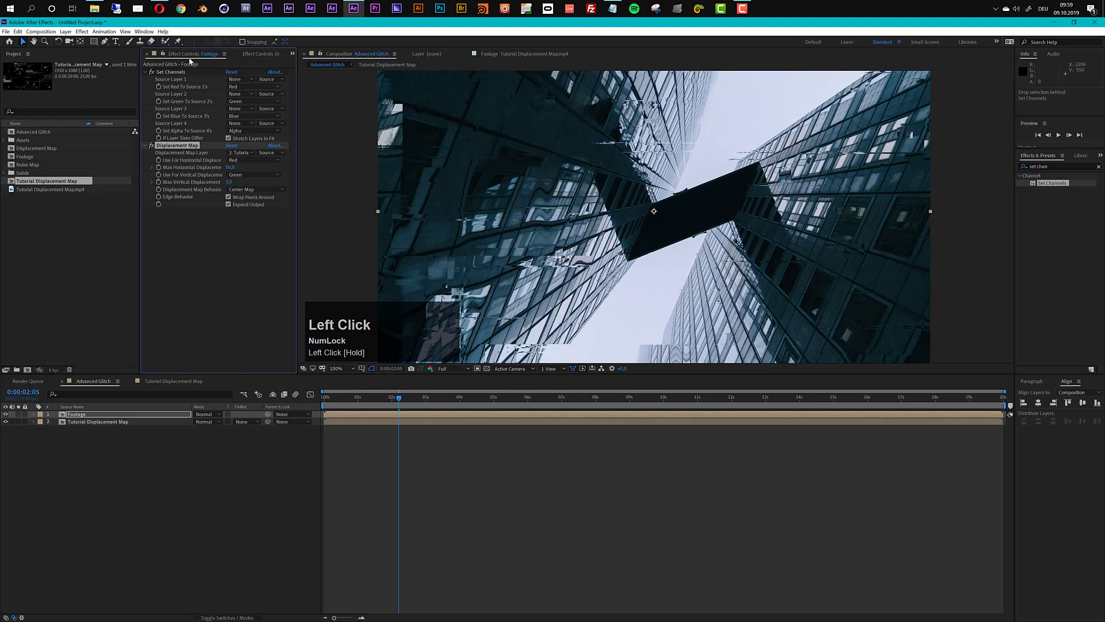
Set the green and blue channel sources to Off in Set Channels, leaving only red.
left_click(171, 72)
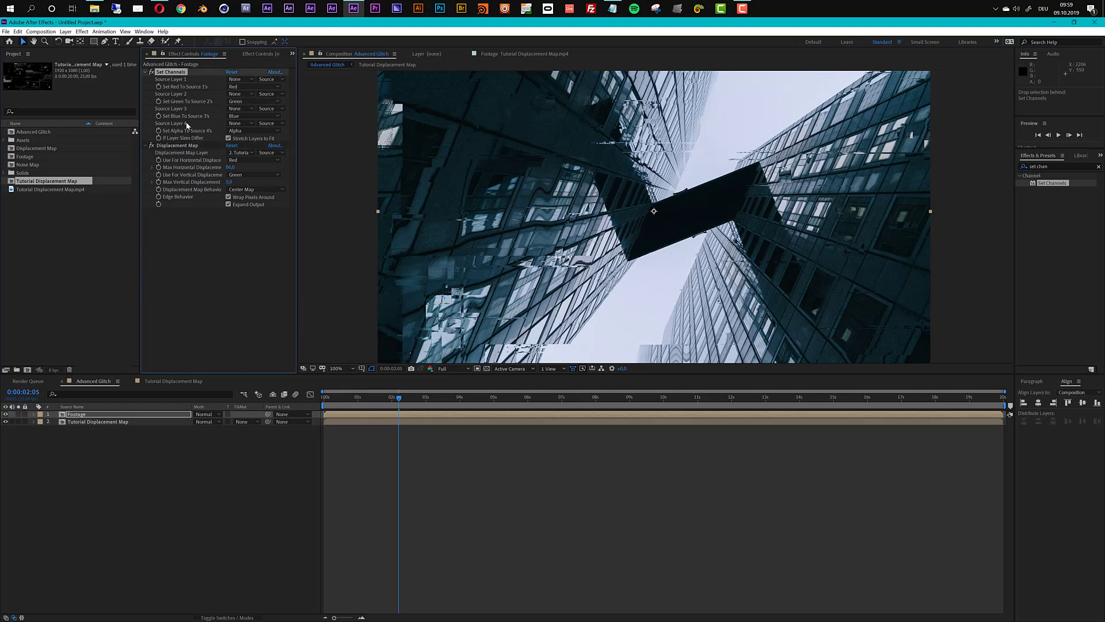
left_click(242, 101)
left_click(247, 191)
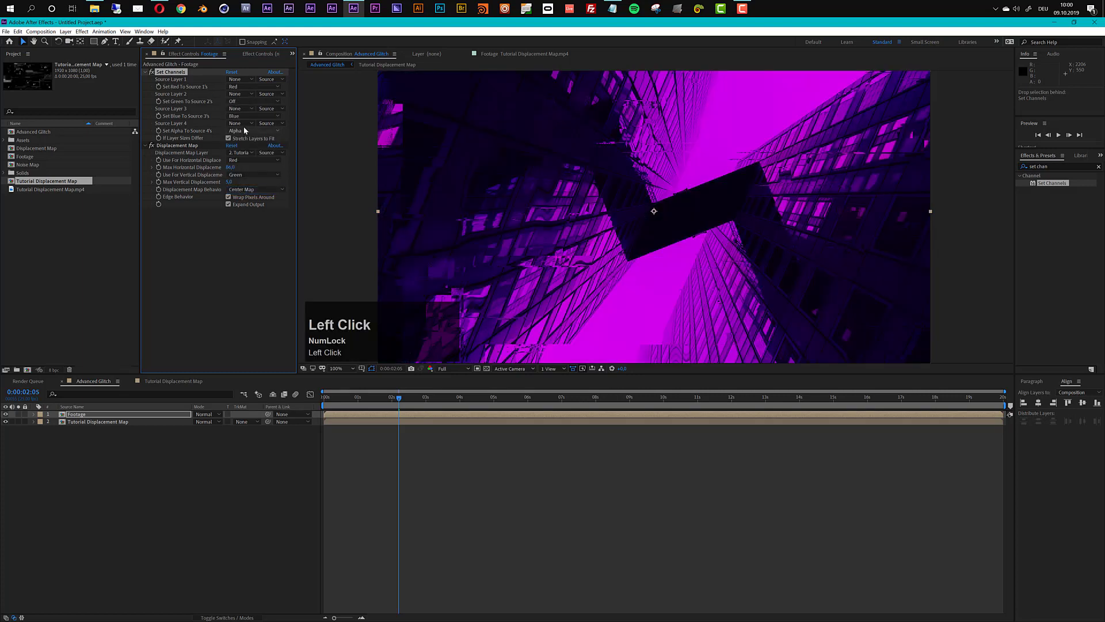
left_click(240, 116)
left_click(253, 205)
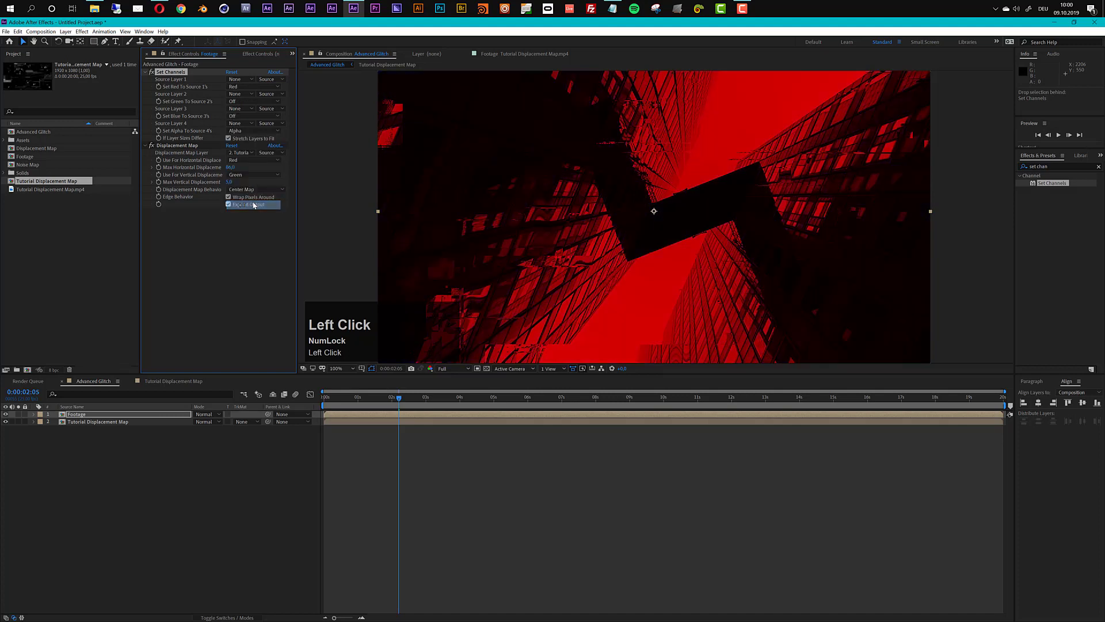
Rename the Footage layer as "Footage red".
left_click(143, 406)
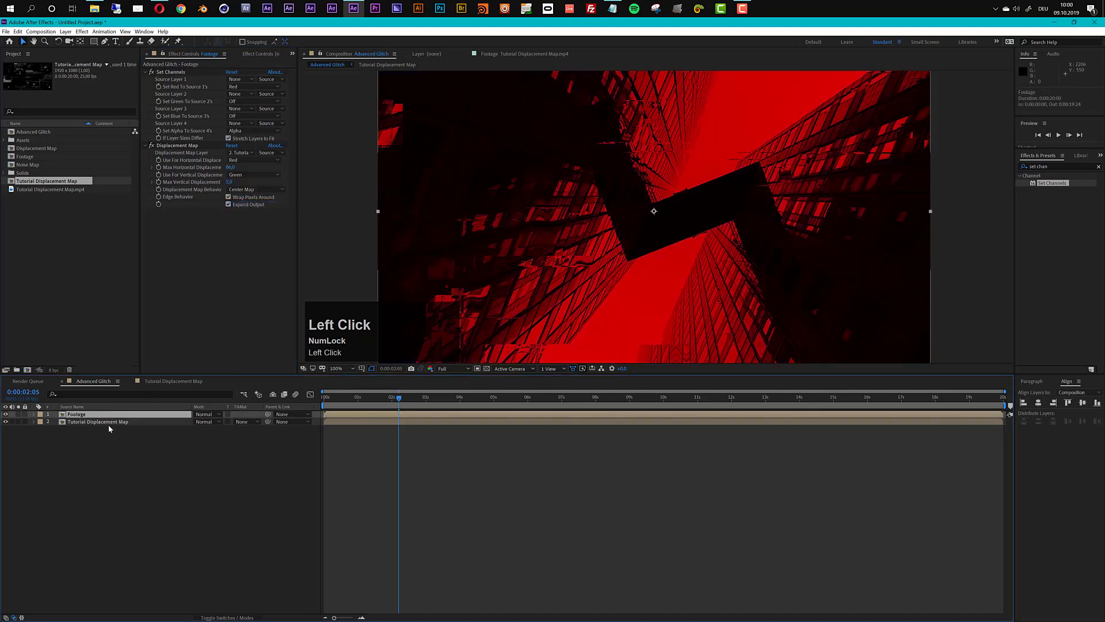
key("Return")
key("Right")
type("red")
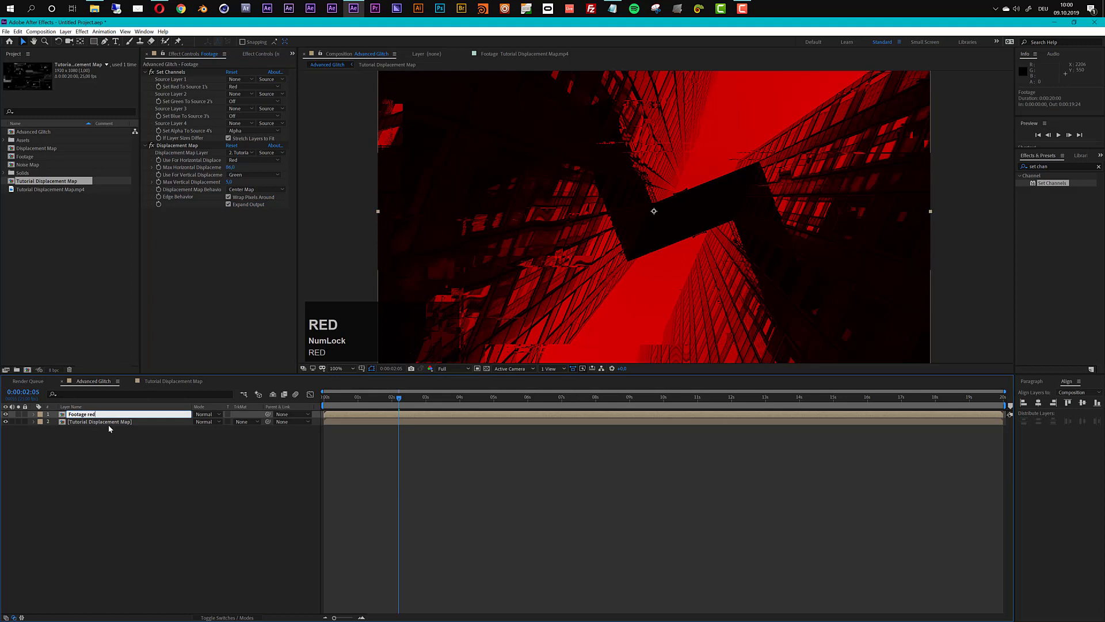
key("Return")
Duplicate the Footage red layer twice and select the first copy, directly above the original.
left_click(111, 413)
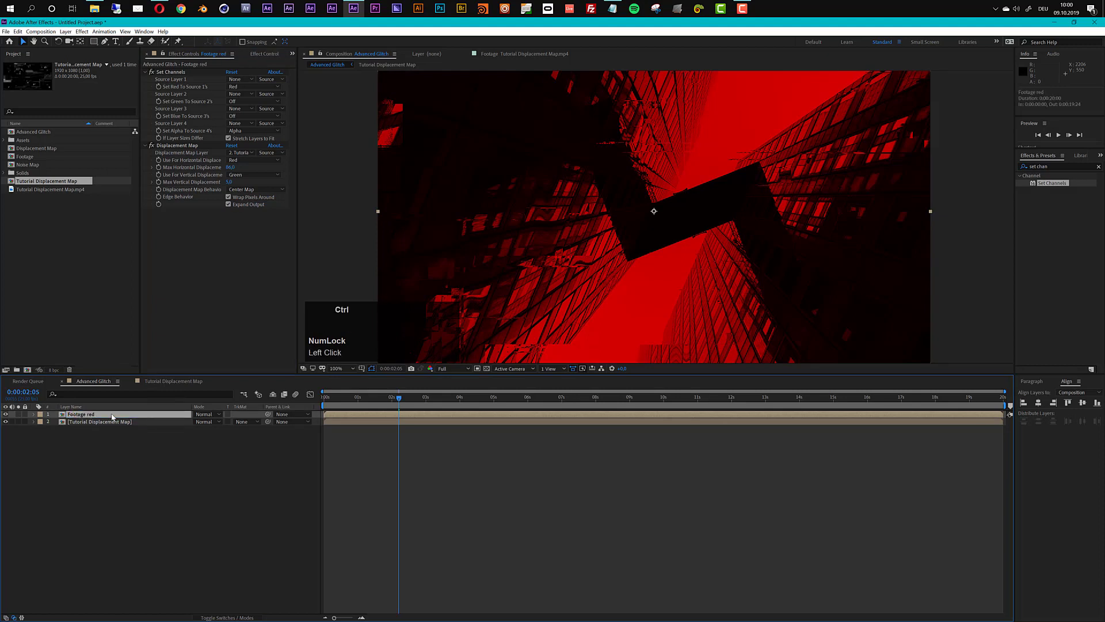
key("ctrl+d")
key("ctrl+d")
left_click(95, 473)
left_click(97, 422)
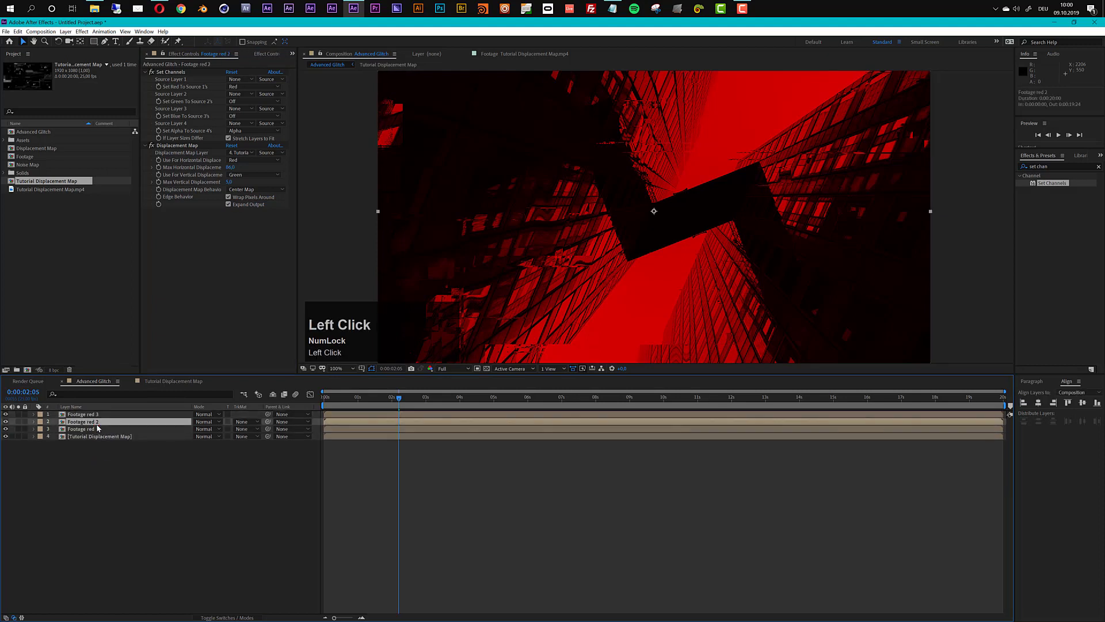
Rename the selected copy of the red footage layer as "Footage green".
key("Return")
key("Right")
key("BackSpace")
key("BackSpace")
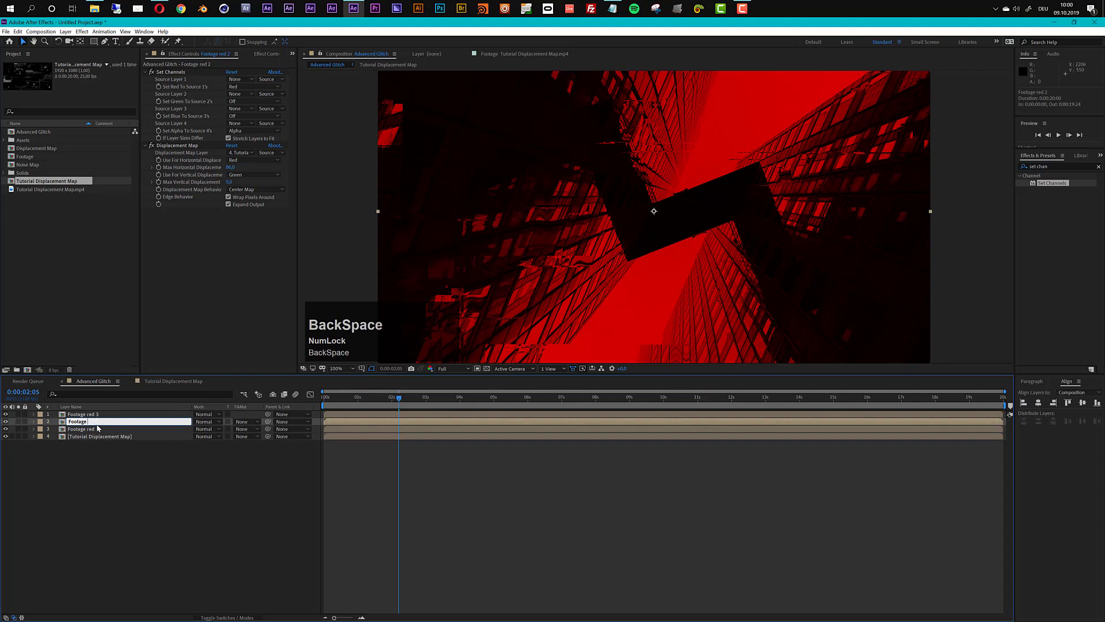
type("green")
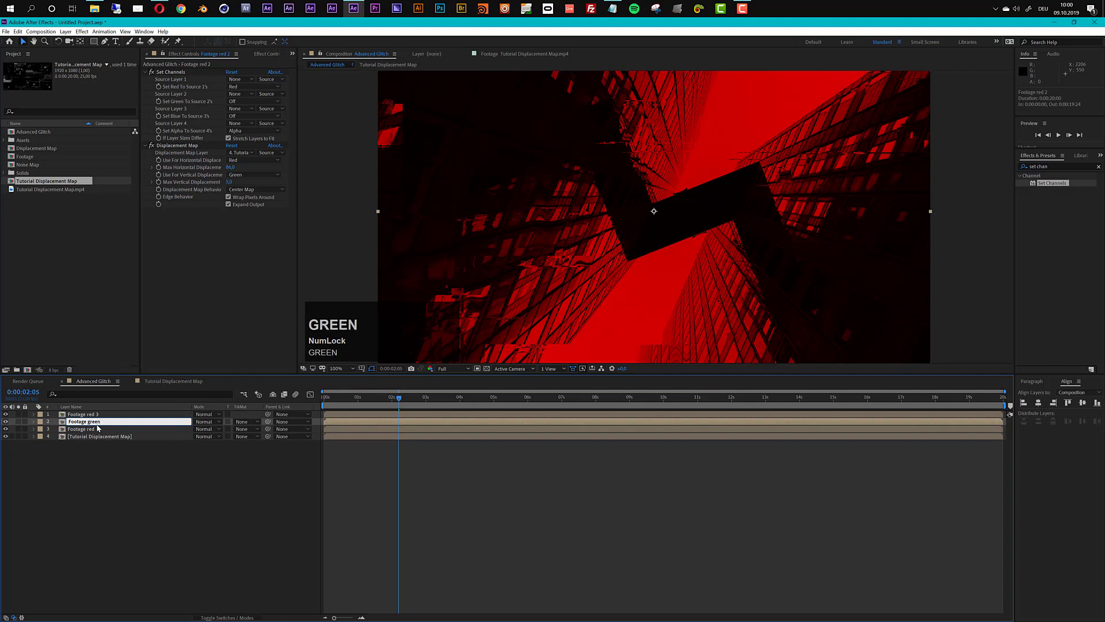
left_click(107, 414)
key("Return")
type("bl")
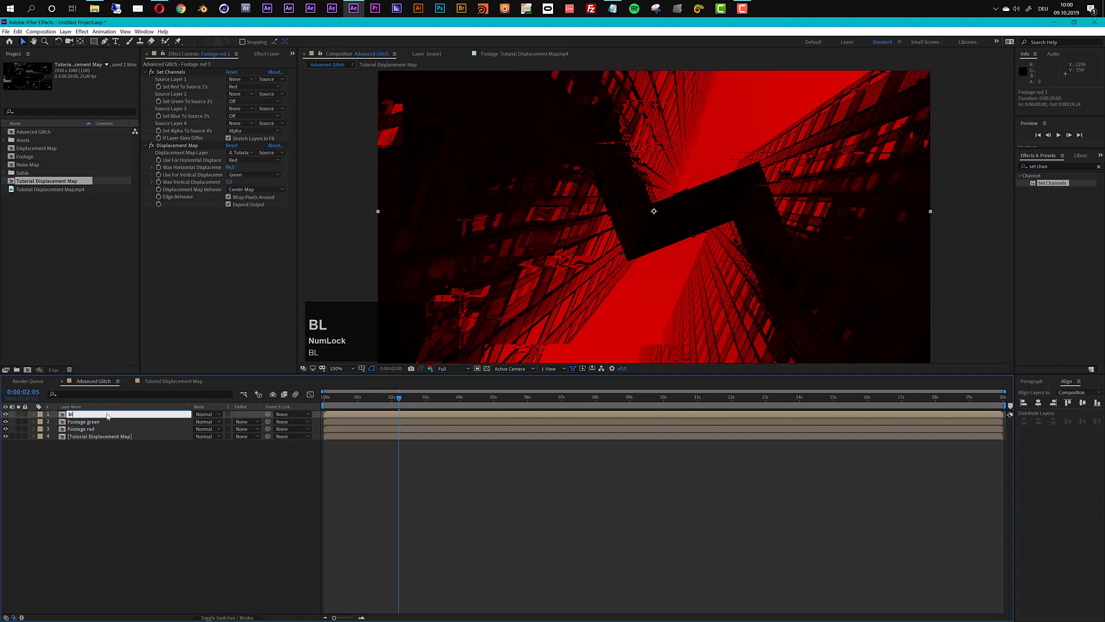
type("ue")
key("Return")
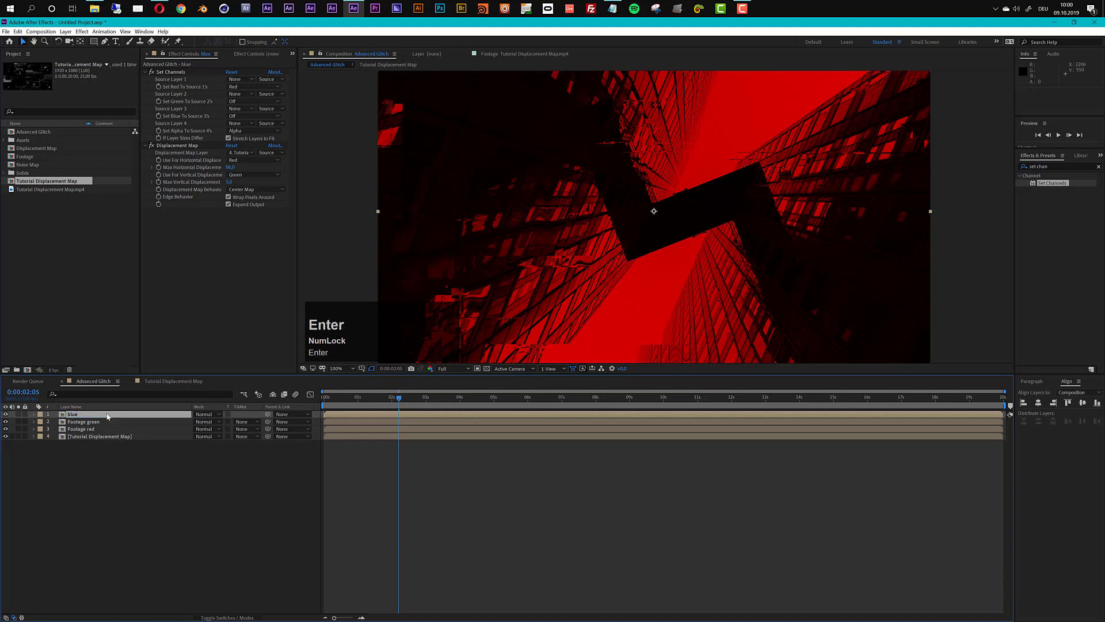
key("ctrl+z")
Rename the topmost footage copy as "Footage blue".
left_click(107, 414)
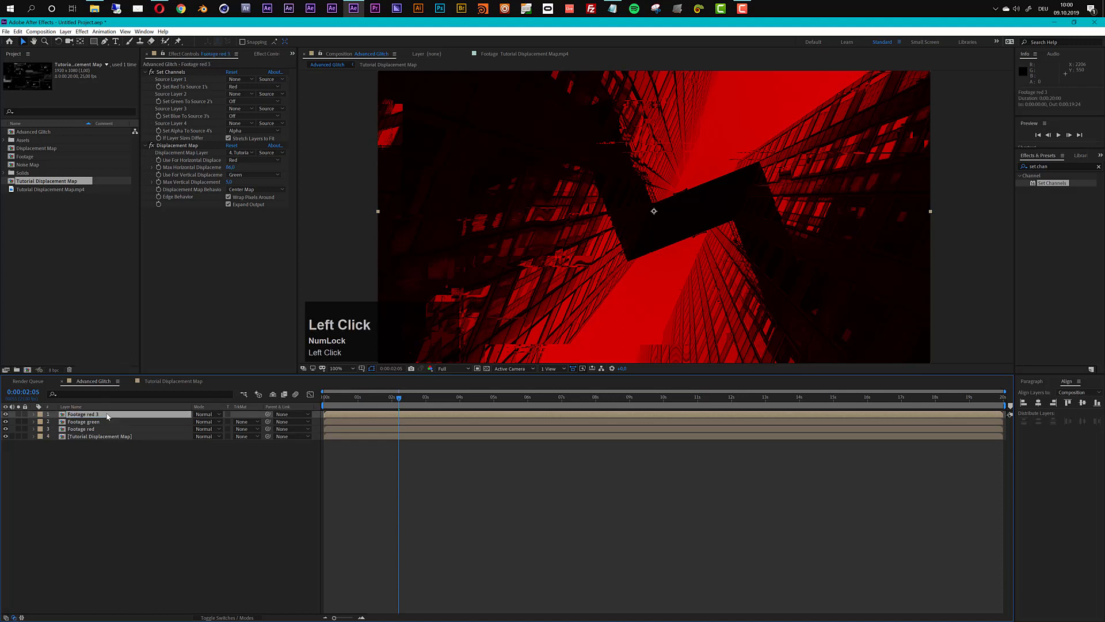
key("Return")
key("Right")
key("BackSpace")
key("BackSpace")
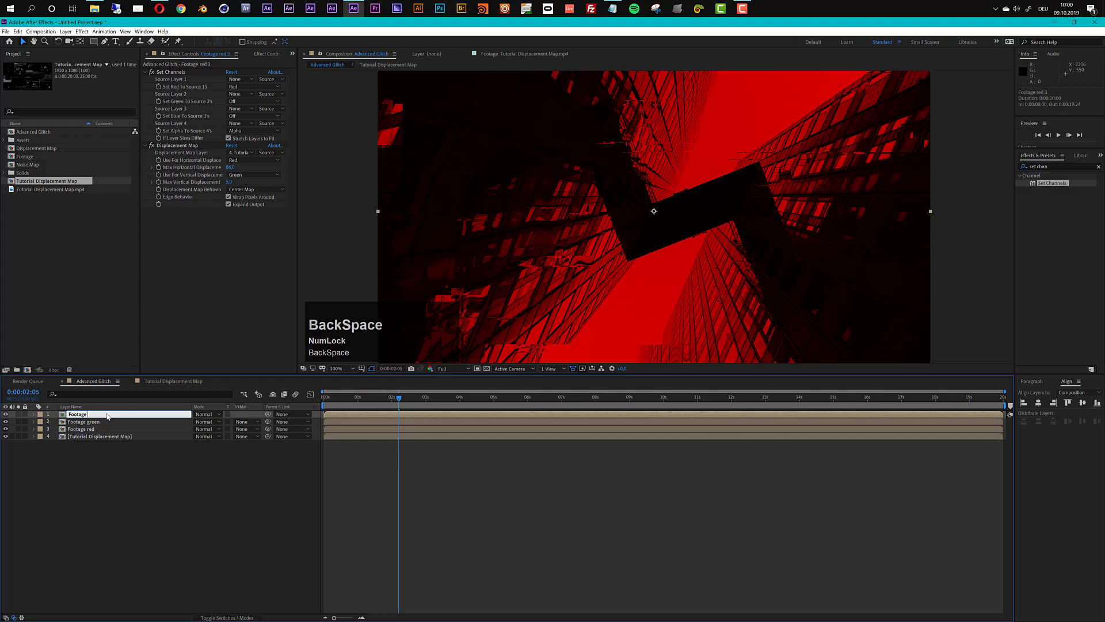
type("blue")
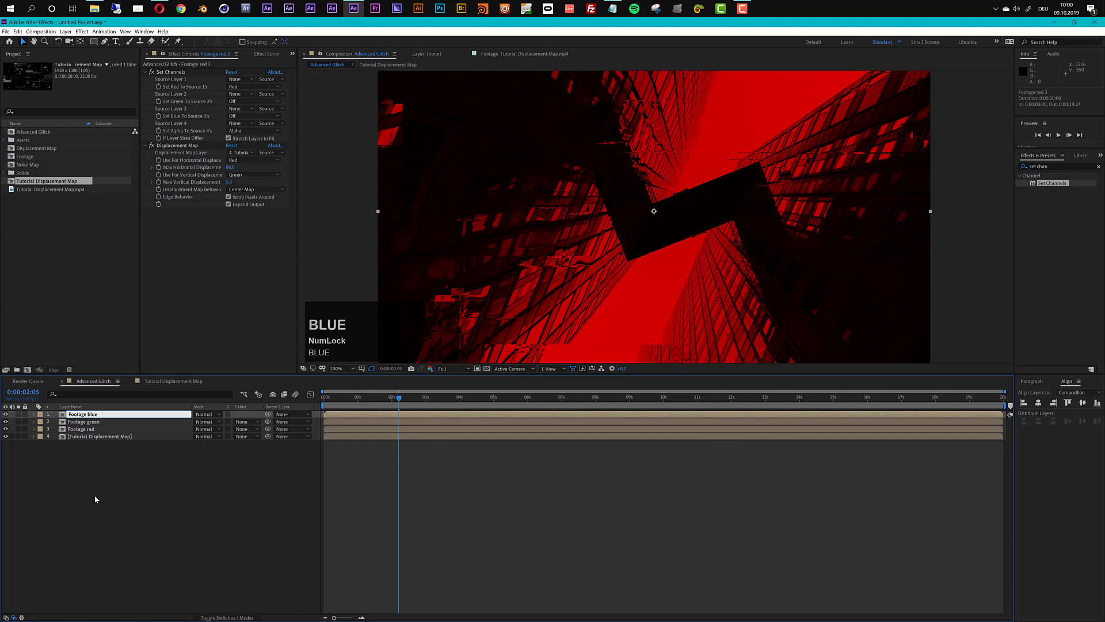
left_click(95, 499)
On the Footage green layer, set the Set Channels red source to Off and the green source to Green.
left_click(138, 422)
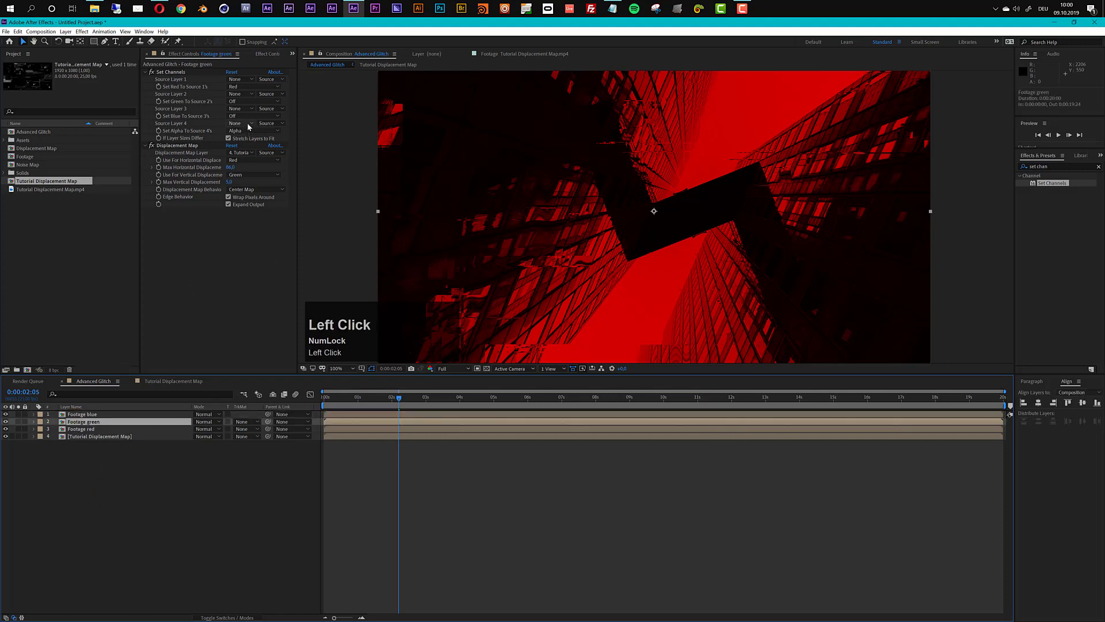
left_click(240, 87)
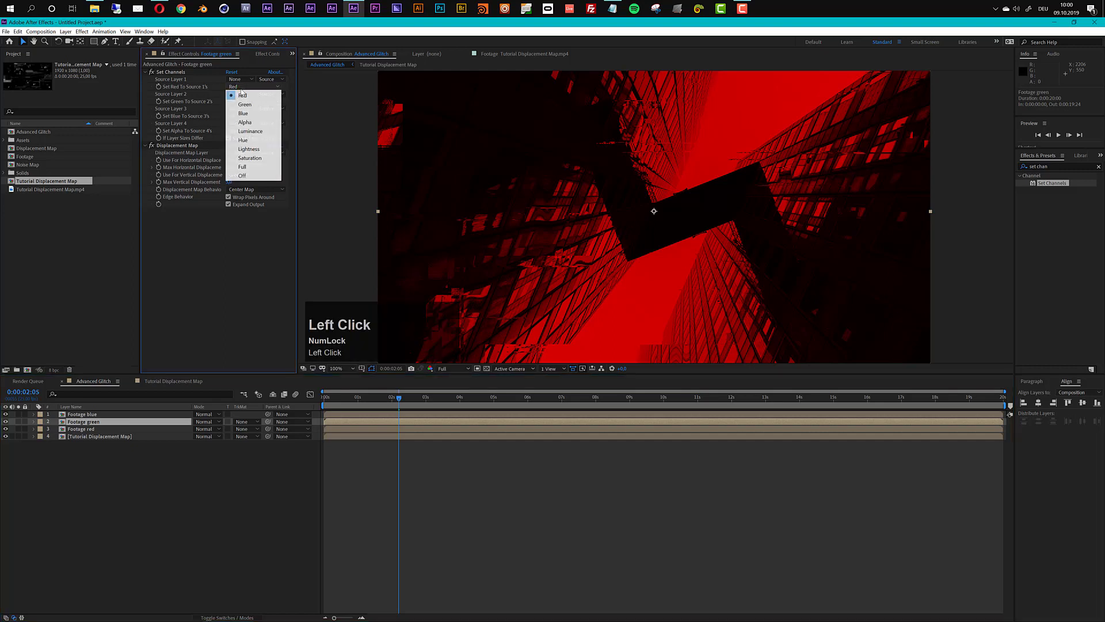
left_click(242, 176)
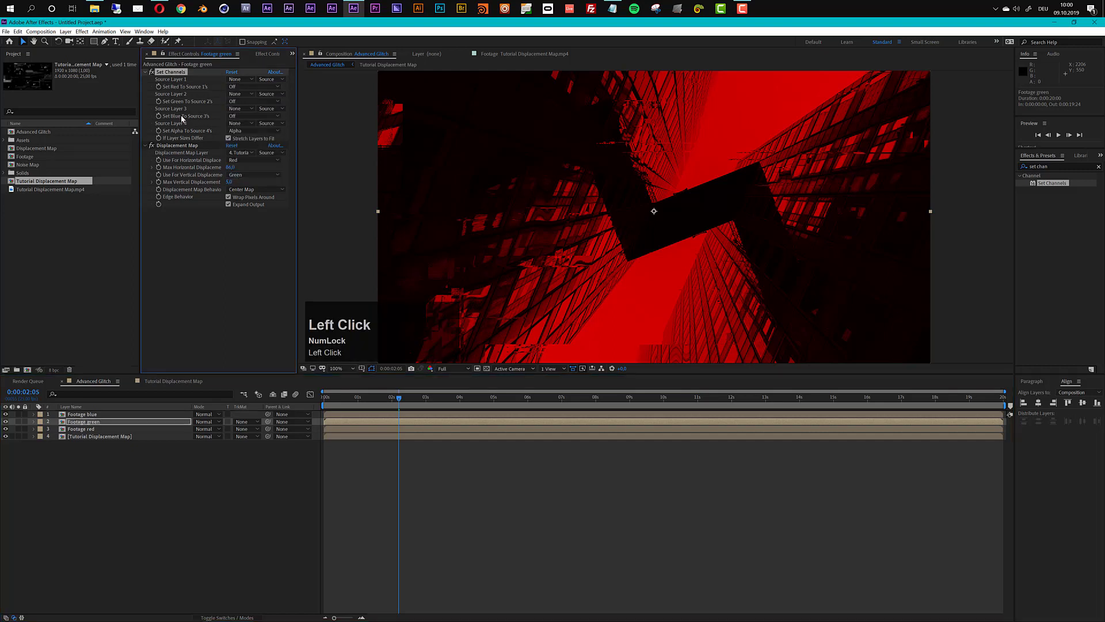
left_click(233, 101)
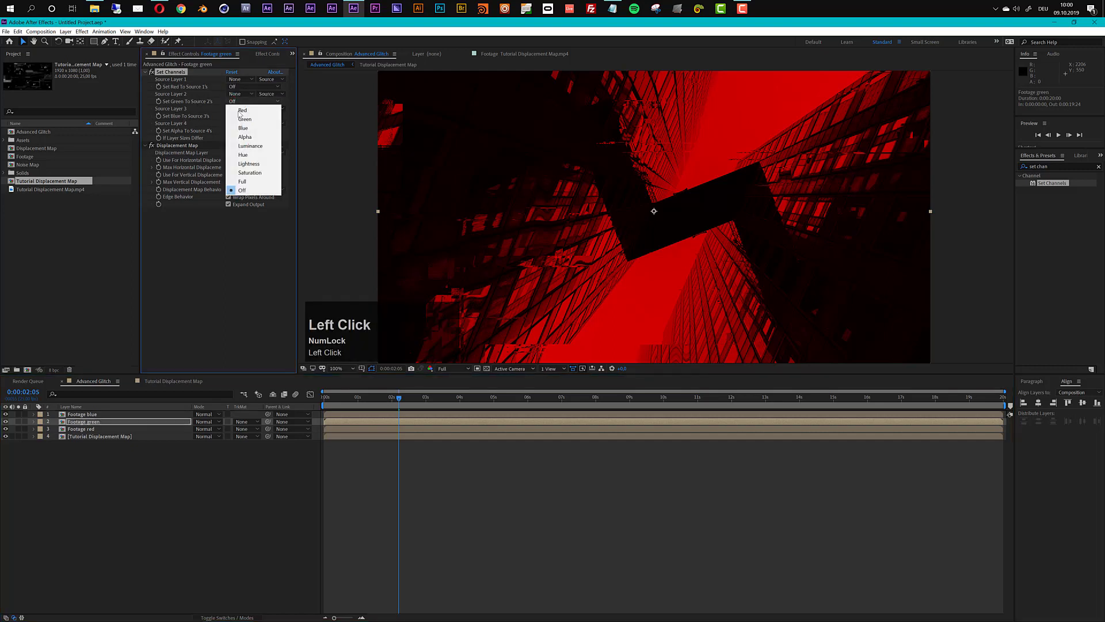
left_click(244, 119)
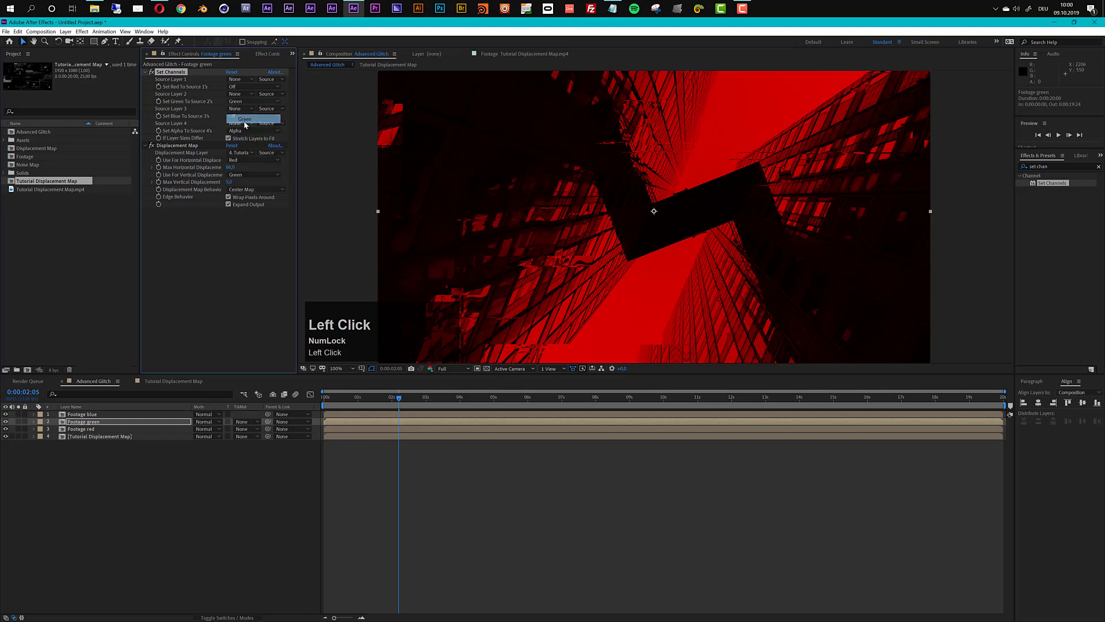
On the Footage blue layer, set the Set Channels red source to Off and the blue source to Blue.
left_click(96, 415)
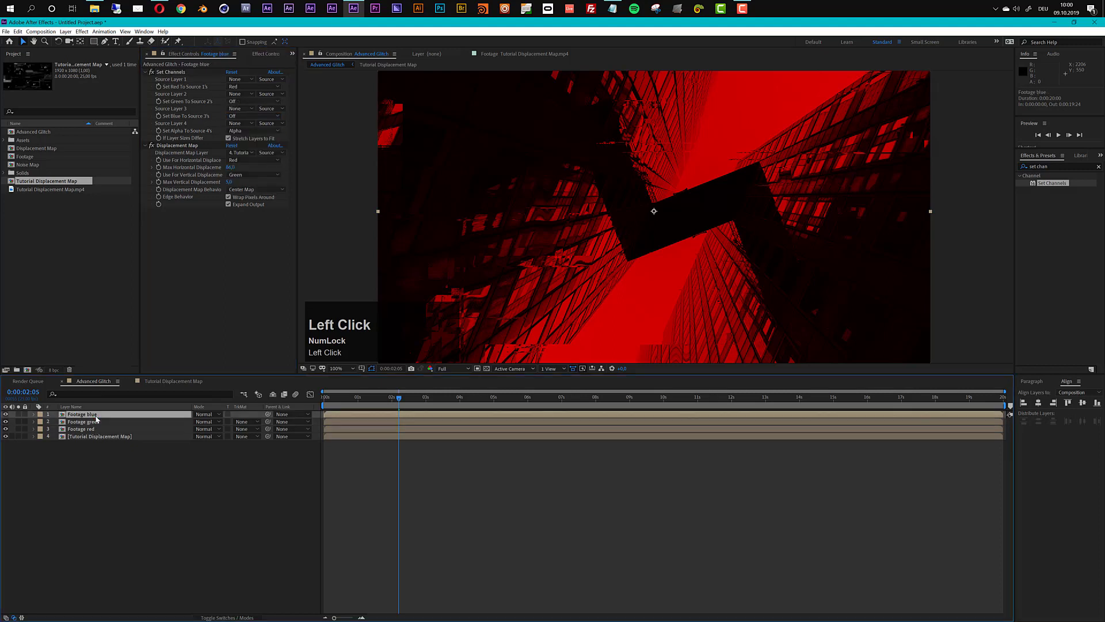
left_click(247, 86)
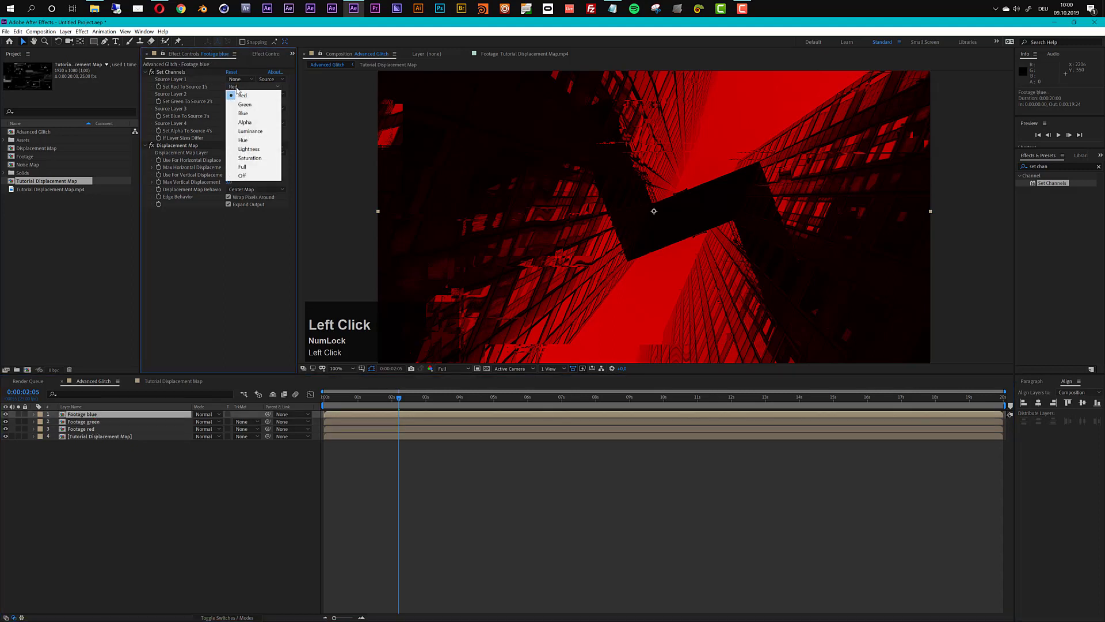
left_click(245, 175)
left_click(244, 117)
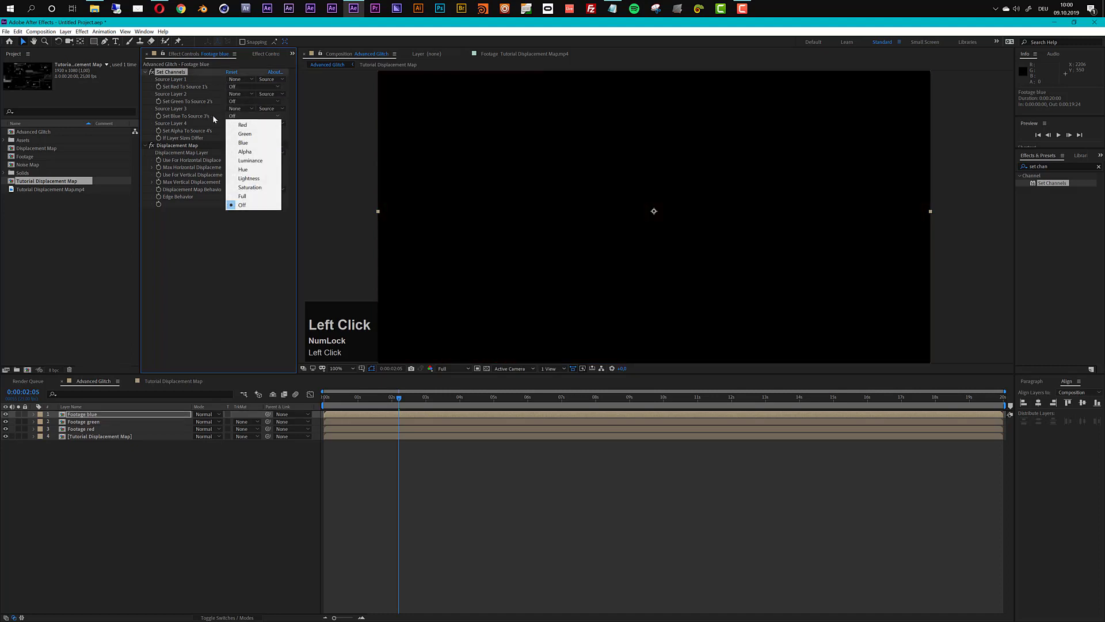
left_click(242, 141)
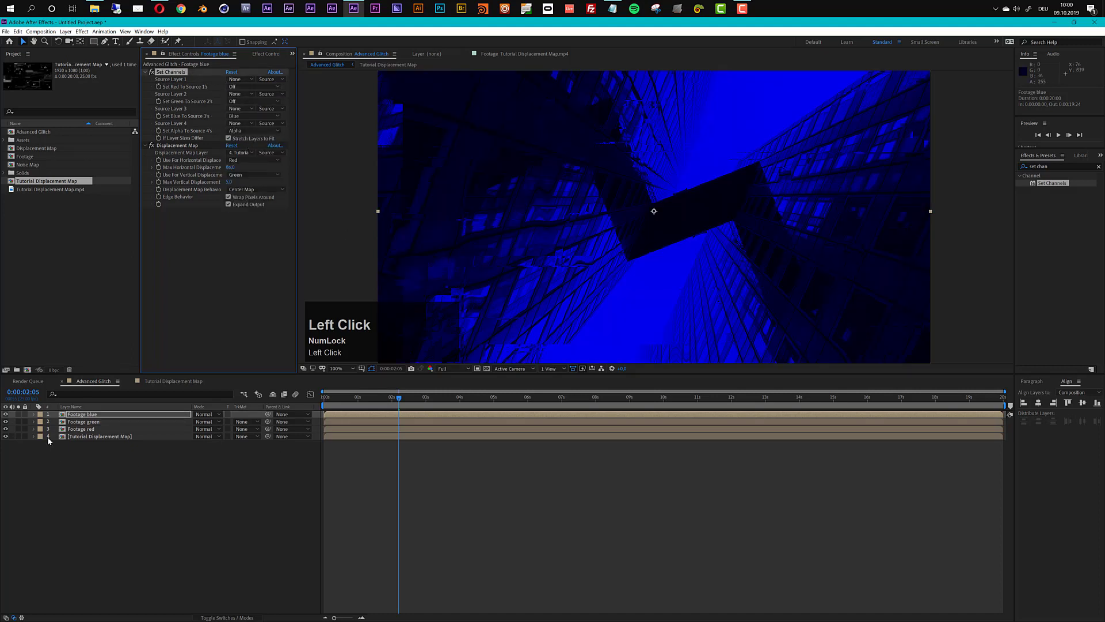
Solo the Footage green and Footage red layers in turn to check their separate colour channels.
left_click(19, 422)
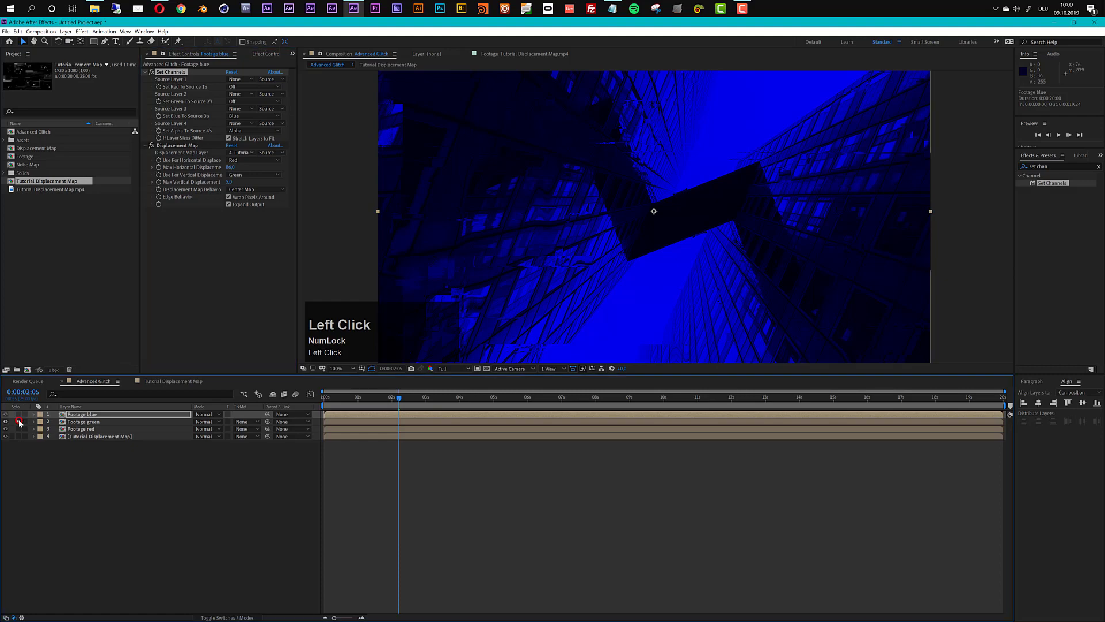
left_click(19, 421)
left_click(21, 429)
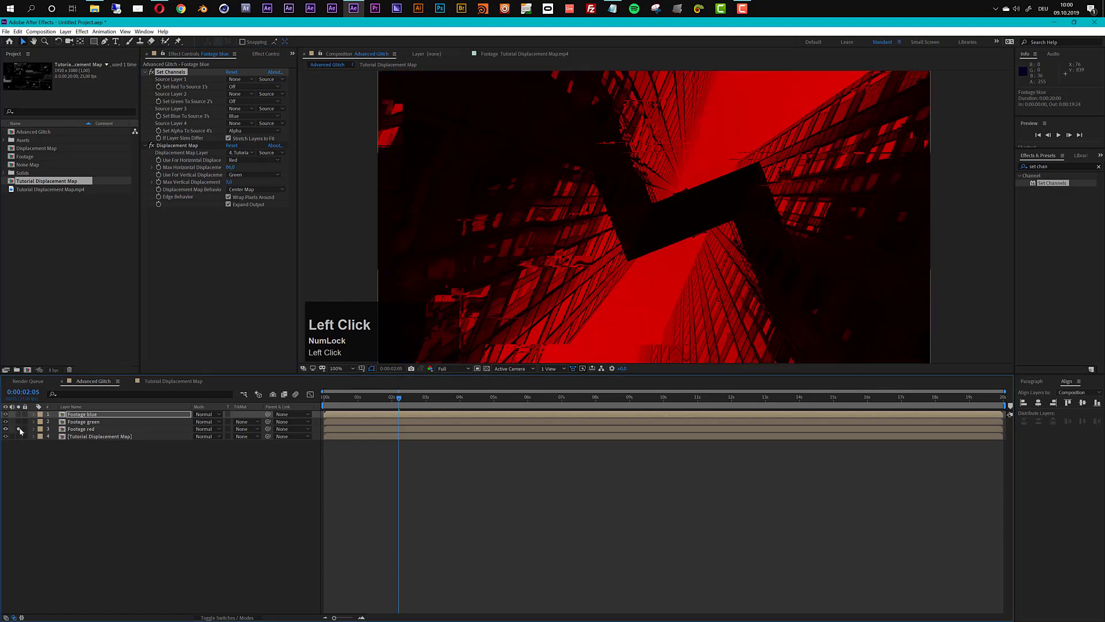
left_click(21, 429)
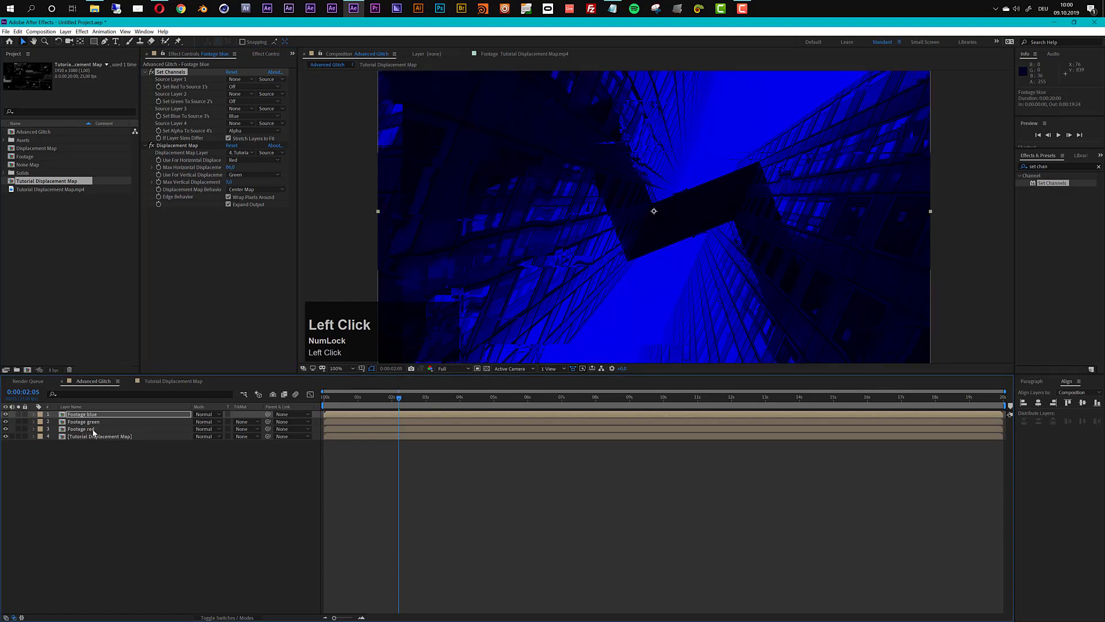
Set the blending mode of the Footage blue, Footage green and Footage red layers to Add.
left_click(92, 430, "shift")
left_click(213, 414)
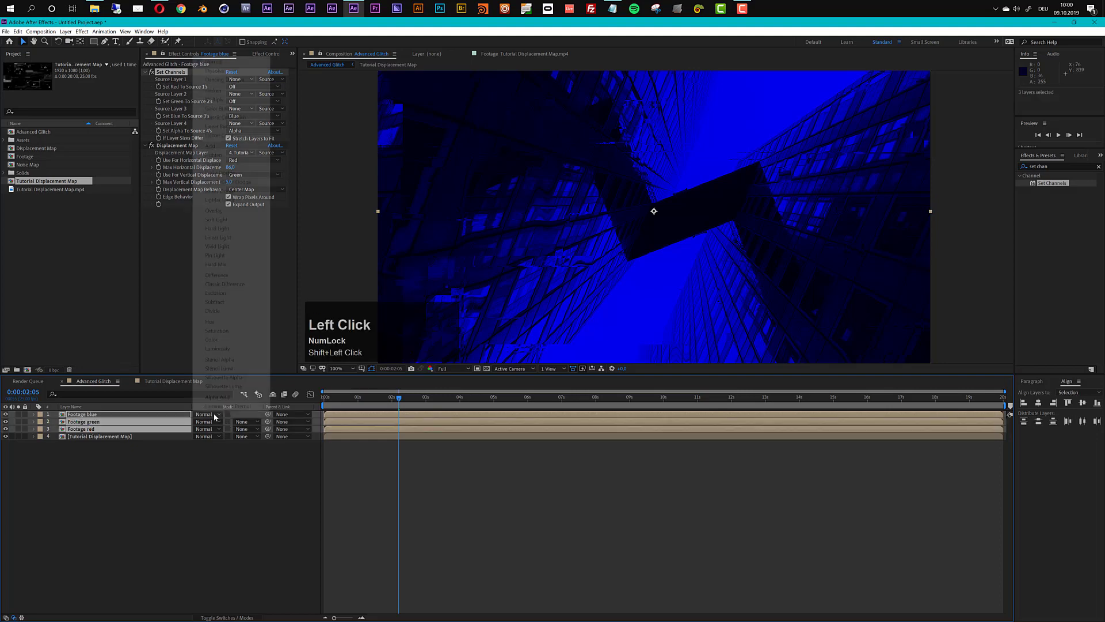
left_click(214, 146)
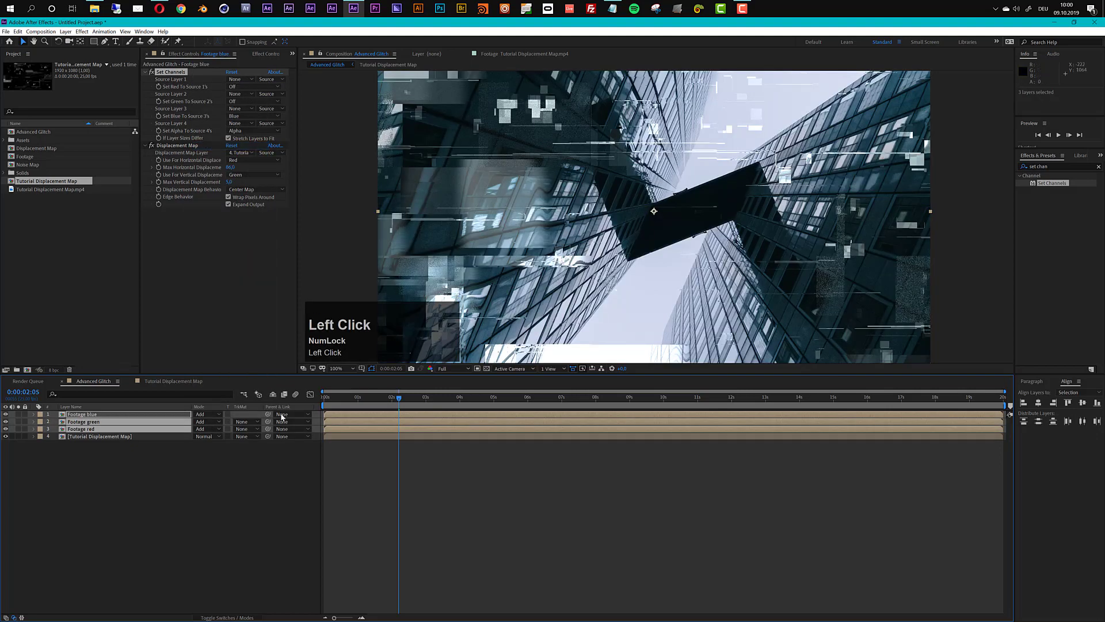
left_click(182, 493)
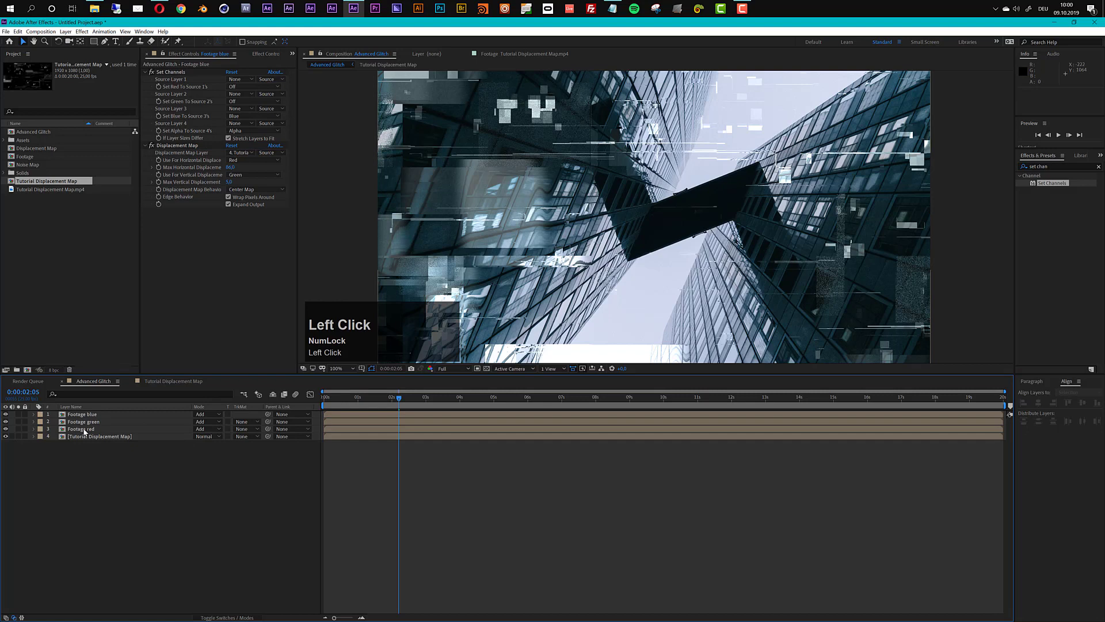
left_click(86, 430)
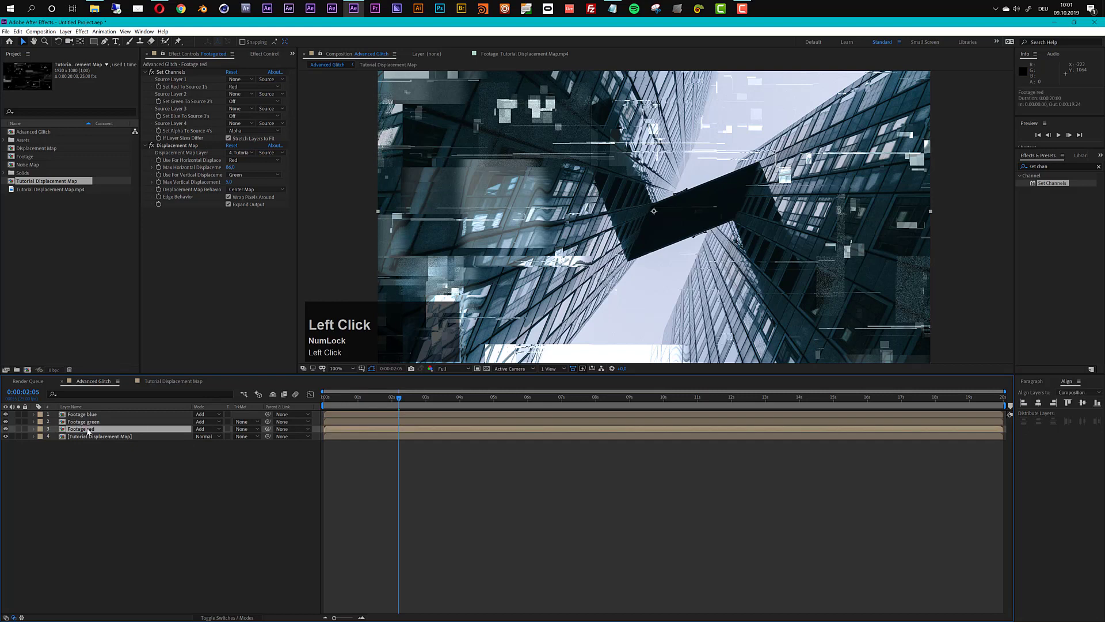
left_click(206, 428)
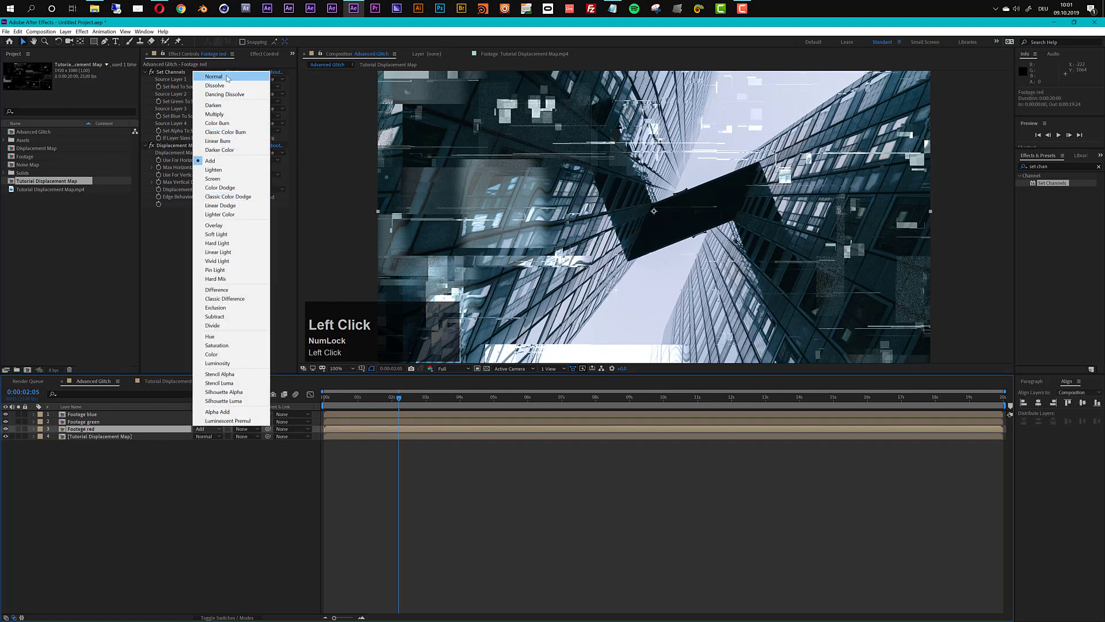
left_click(222, 518)
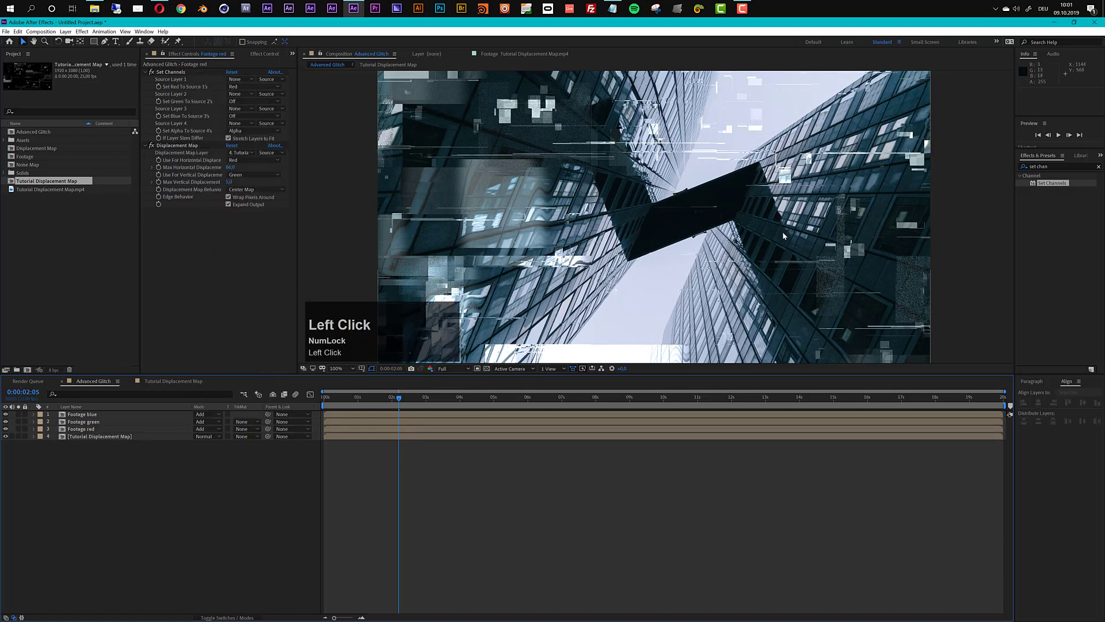
Hide the Tutorial Displacement Map layer and set the blending mode of Footage red to Normal.
left_click(6, 436)
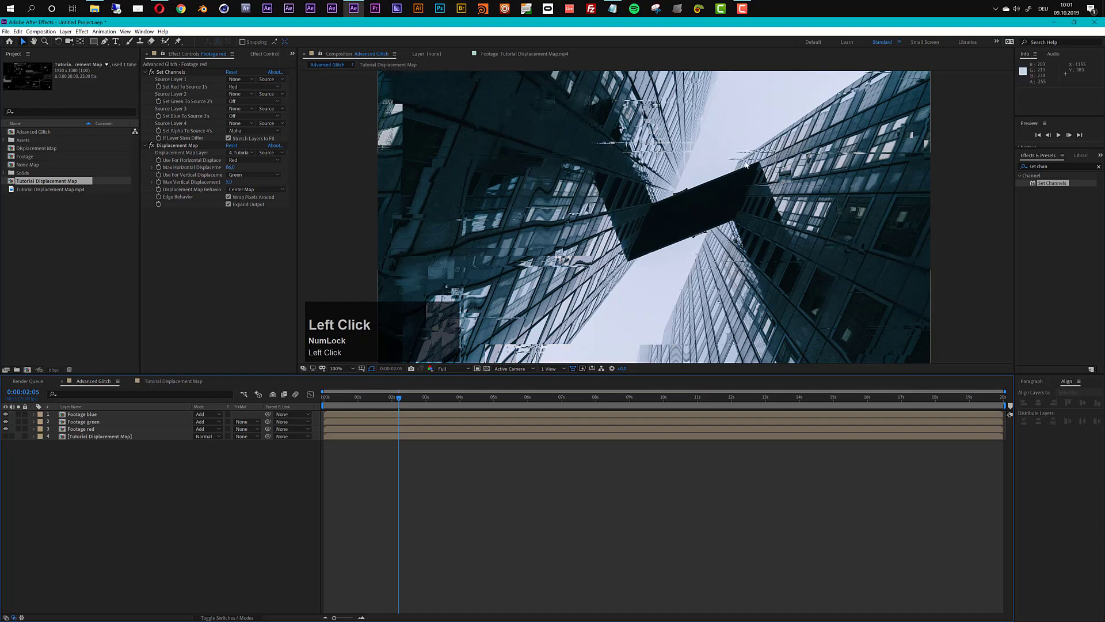
left_click(215, 429)
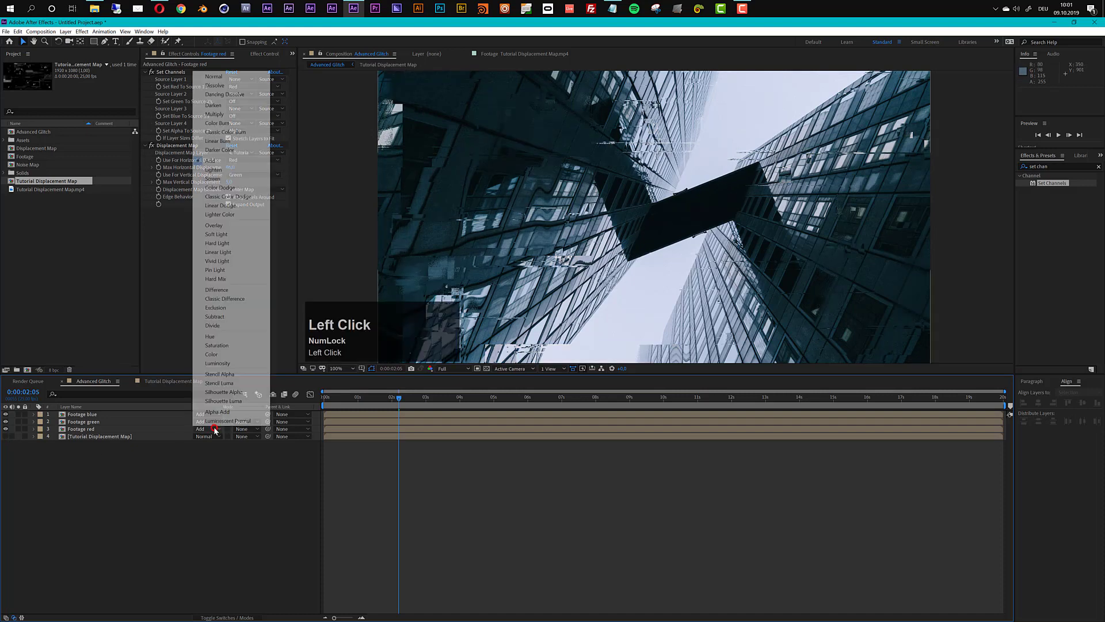
left_click(220, 80)
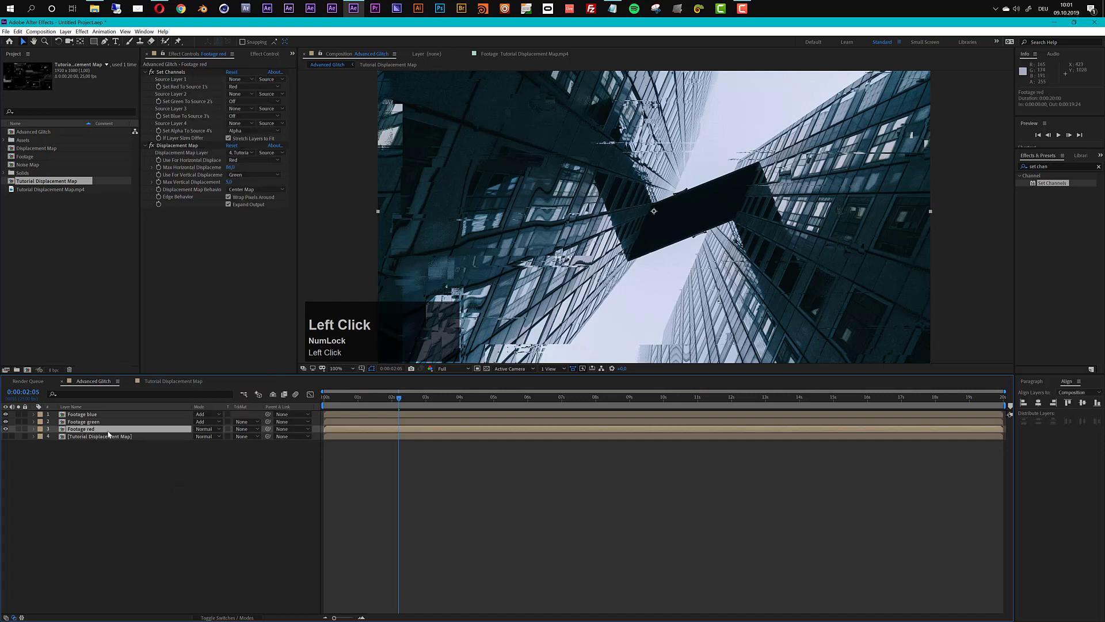
left_click(5, 436)
left_click(145, 468)
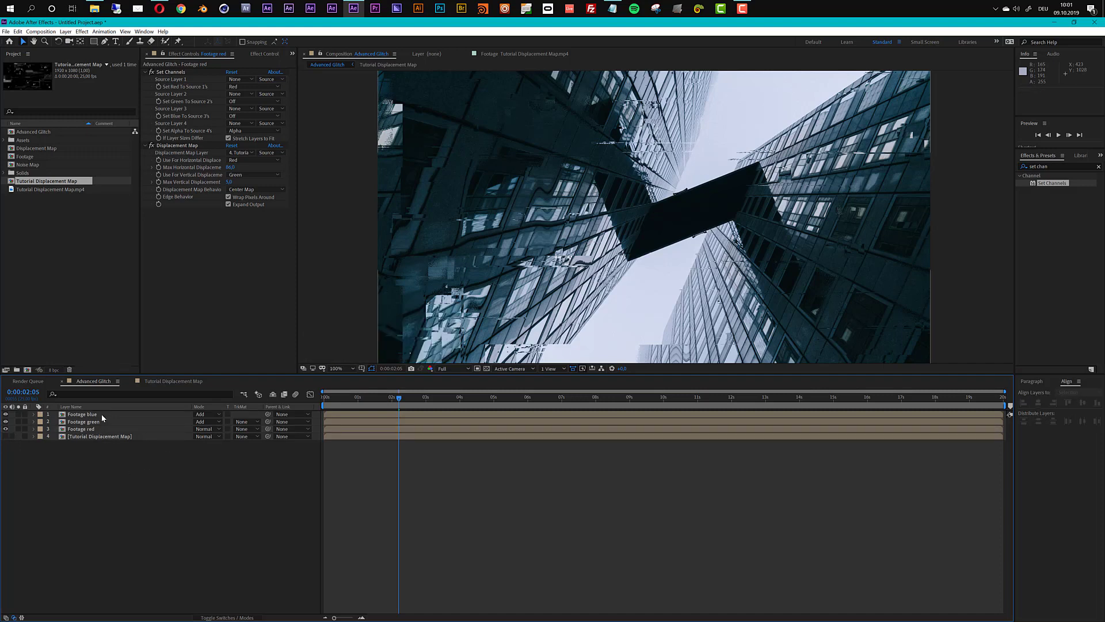
Lower the maximum horizontal displacement of Footage blue and raise that of Footage green to about 110.
left_click(101, 413)
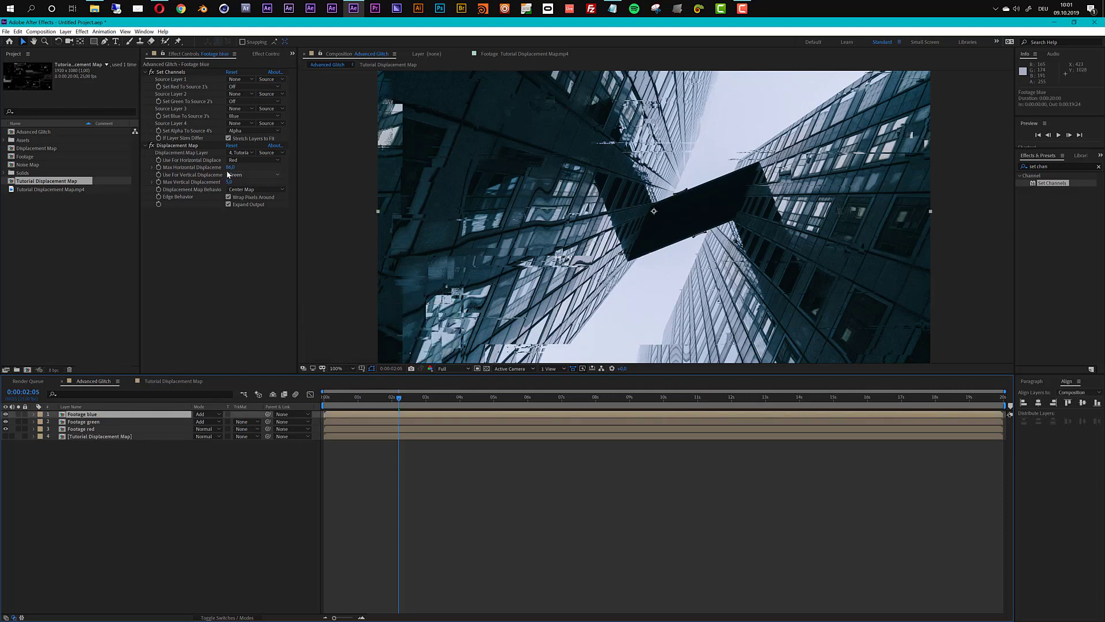
left_click_drag(229, 167, 219, 168)
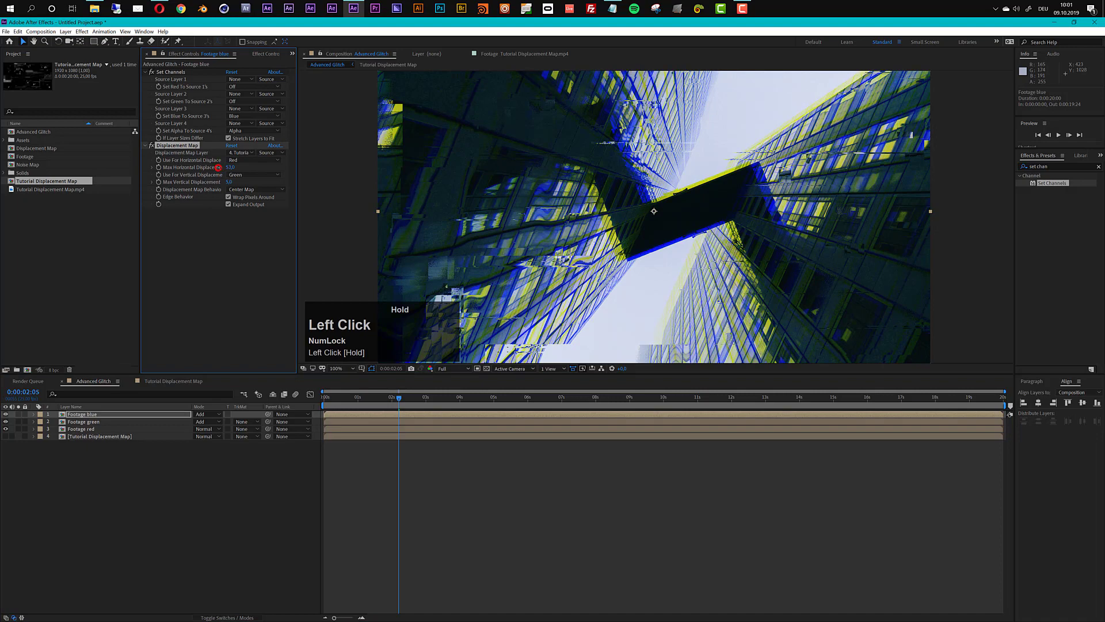
left_click(86, 422)
left_click_drag(231, 167, 245, 168)
Scrub the composition to 0:00:02:15 and preview the colour-split glitch animation.
left_click_drag(380, 398, 412, 405)
key("space")
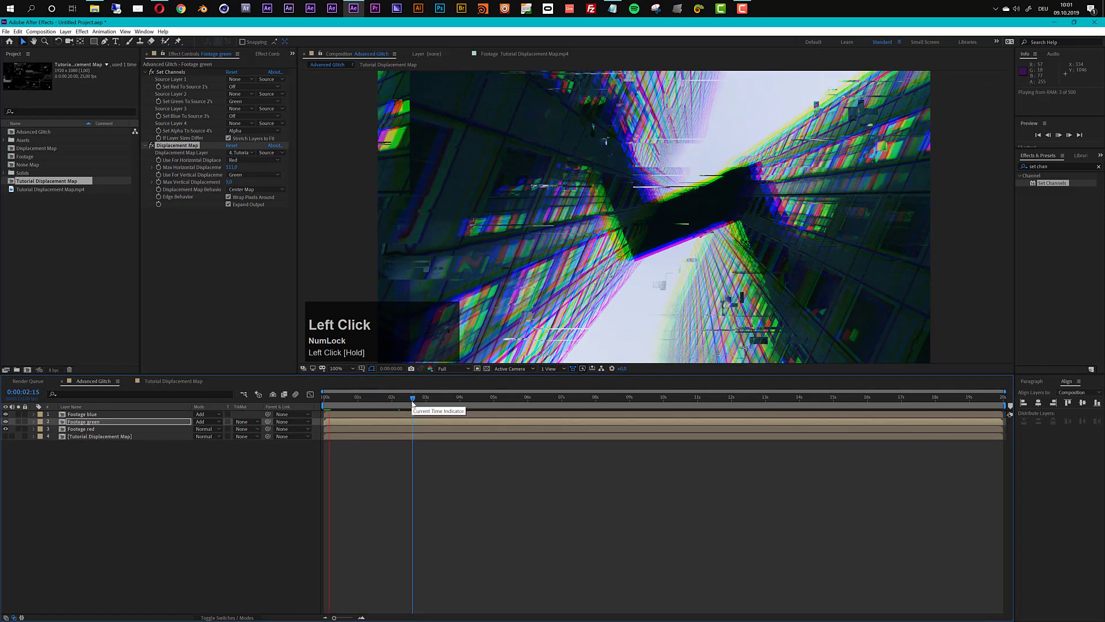
key("space")
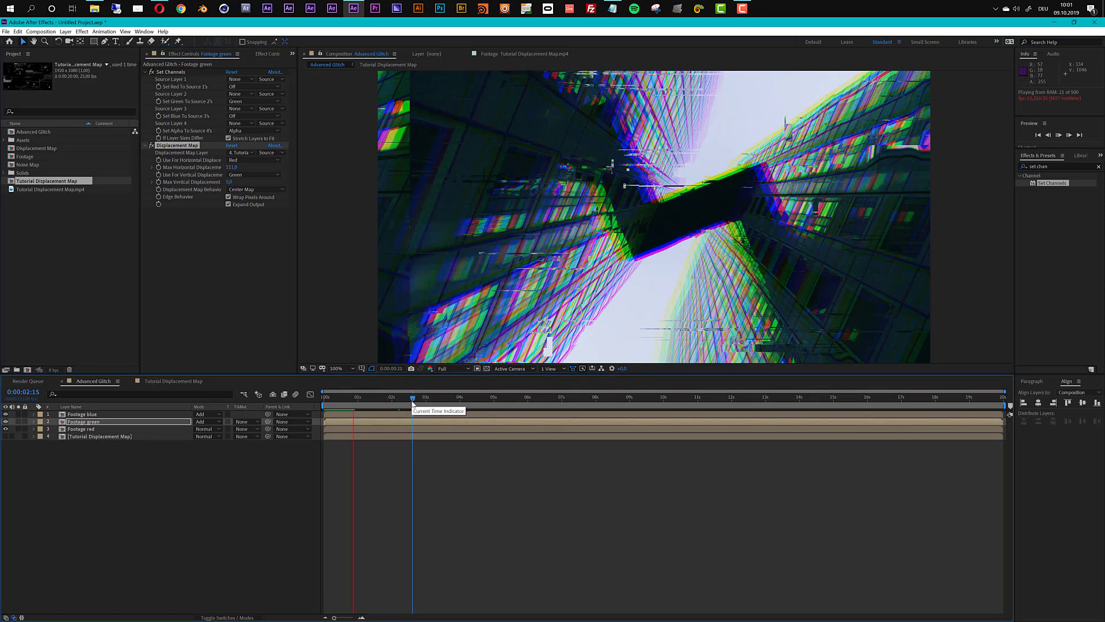
key("space")
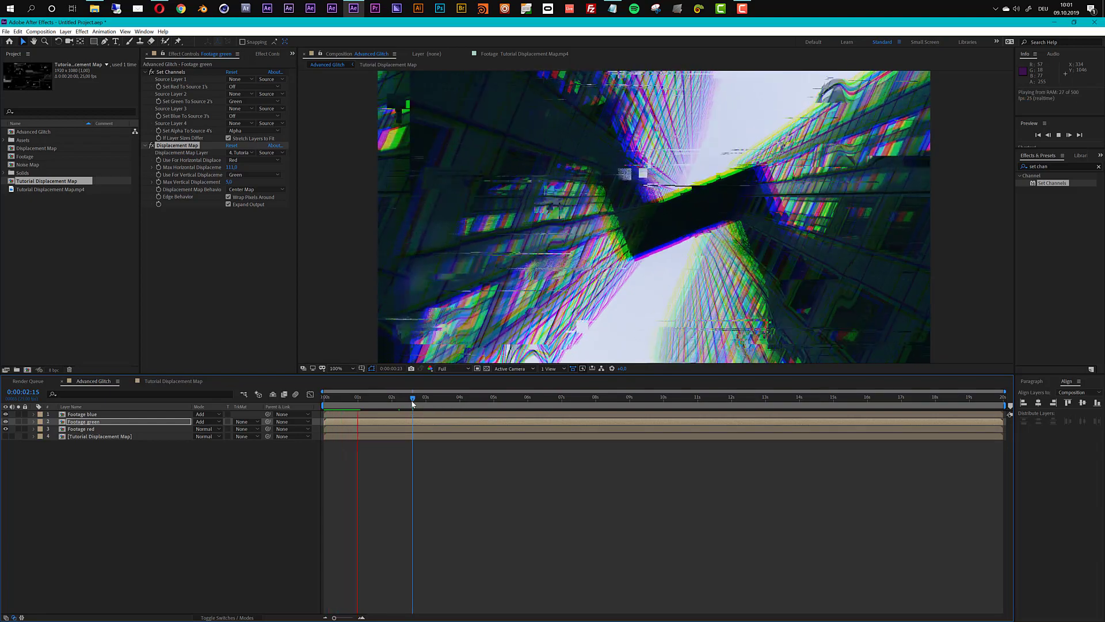
key("space")
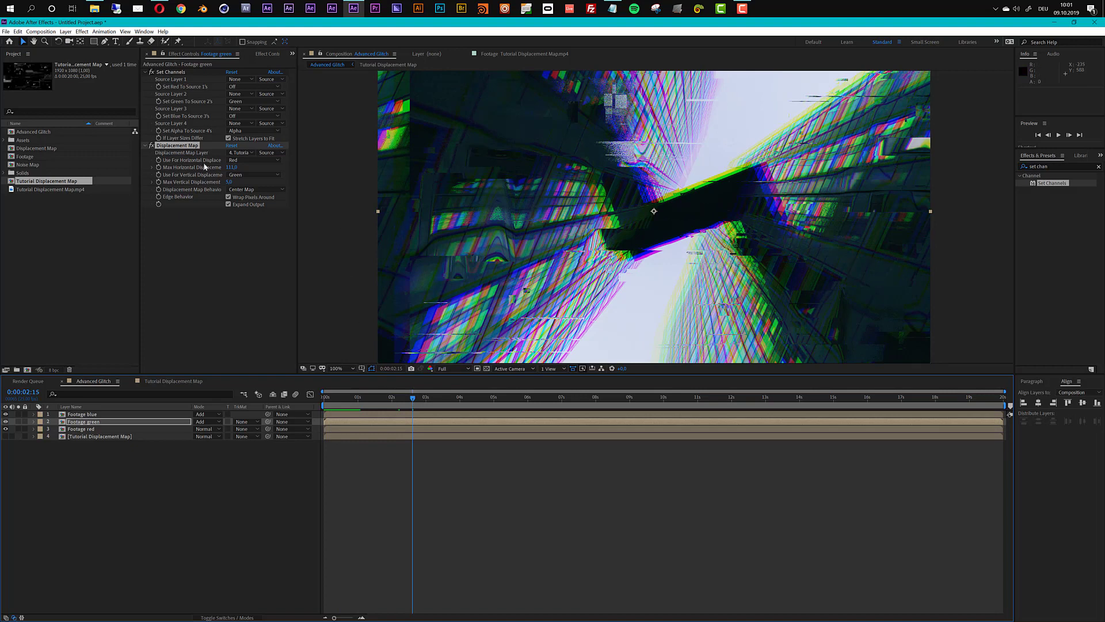
Set the maximum horizontal and vertical displacement of both Footage green and Footage blue to 0.
left_click(229, 182)
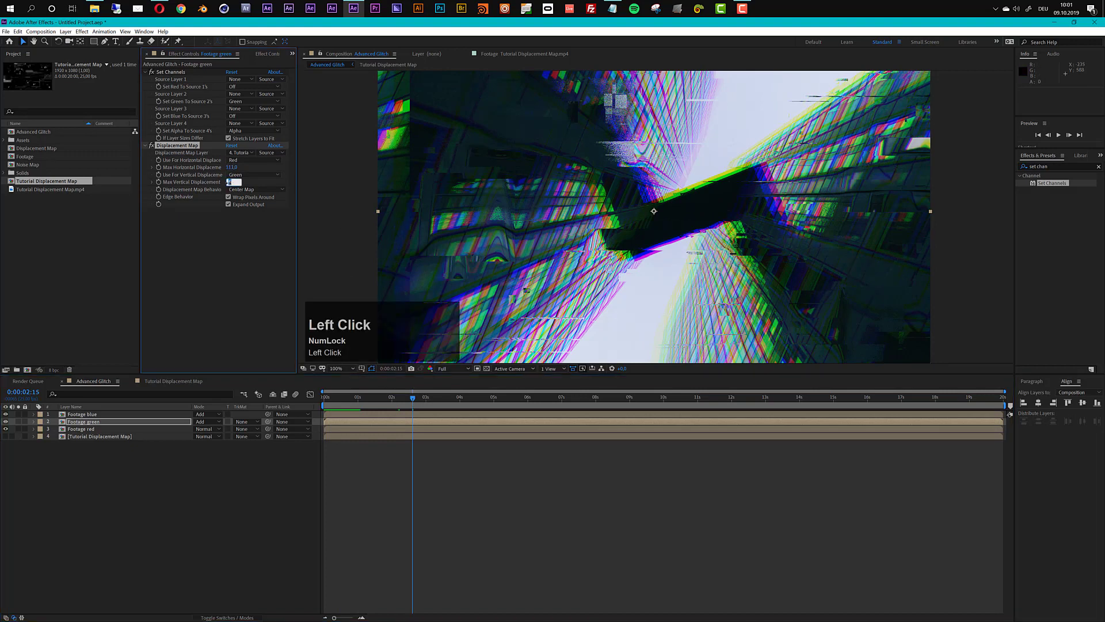
left_click(245, 234)
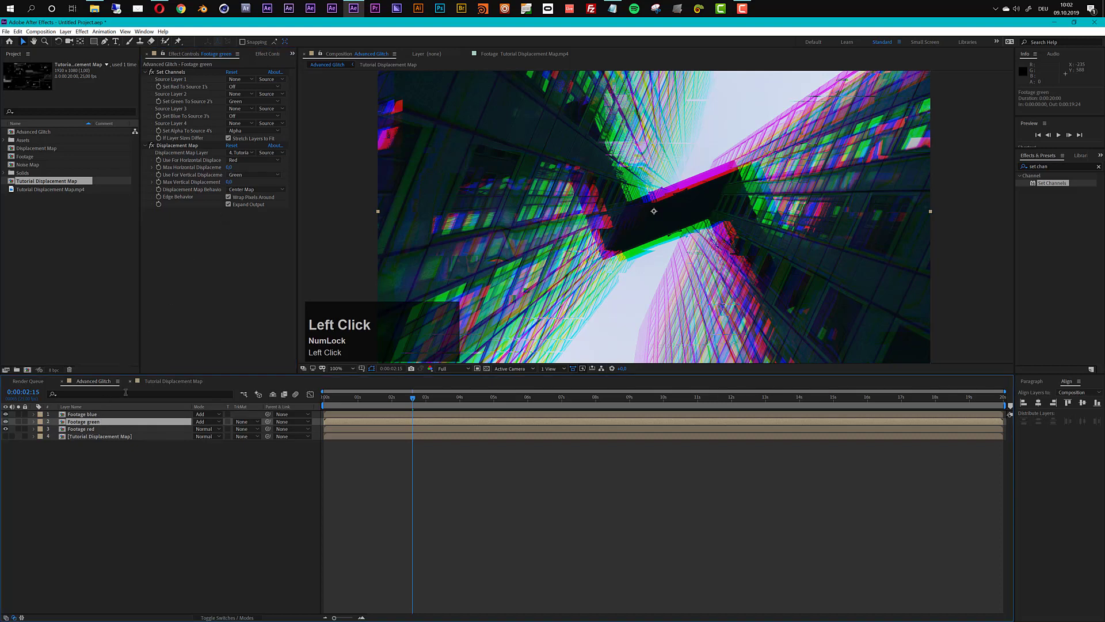
left_click(115, 415)
left_click(230, 167)
type("0")
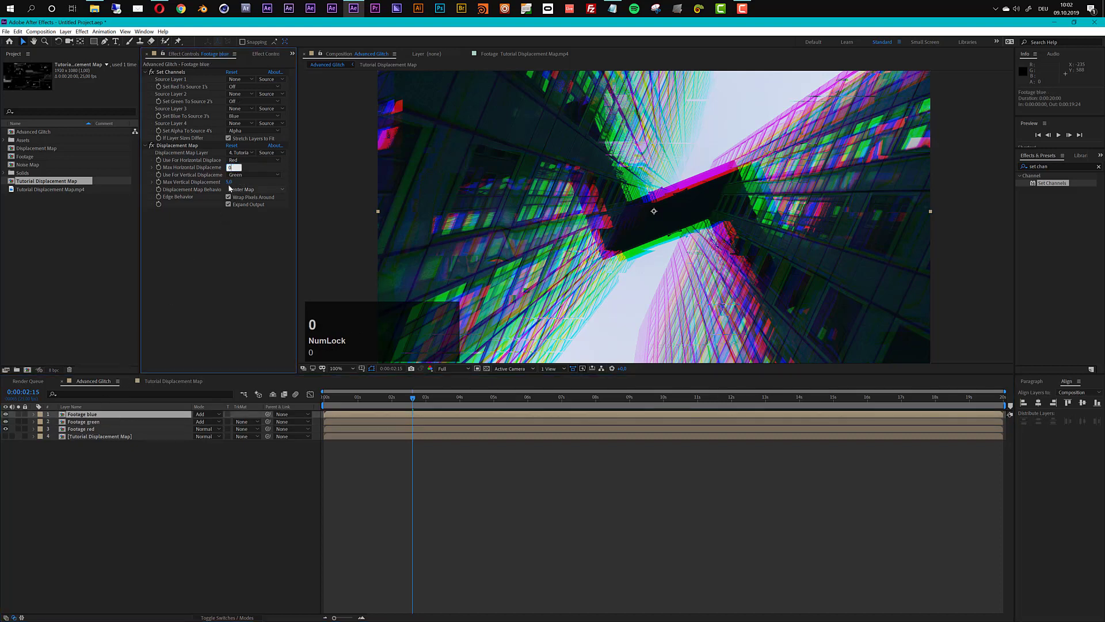
left_click(229, 181)
type("0")
left_click(229, 227)
Set the maximum horizontal and vertical displacement of Footage red to 0.
left_click(115, 429)
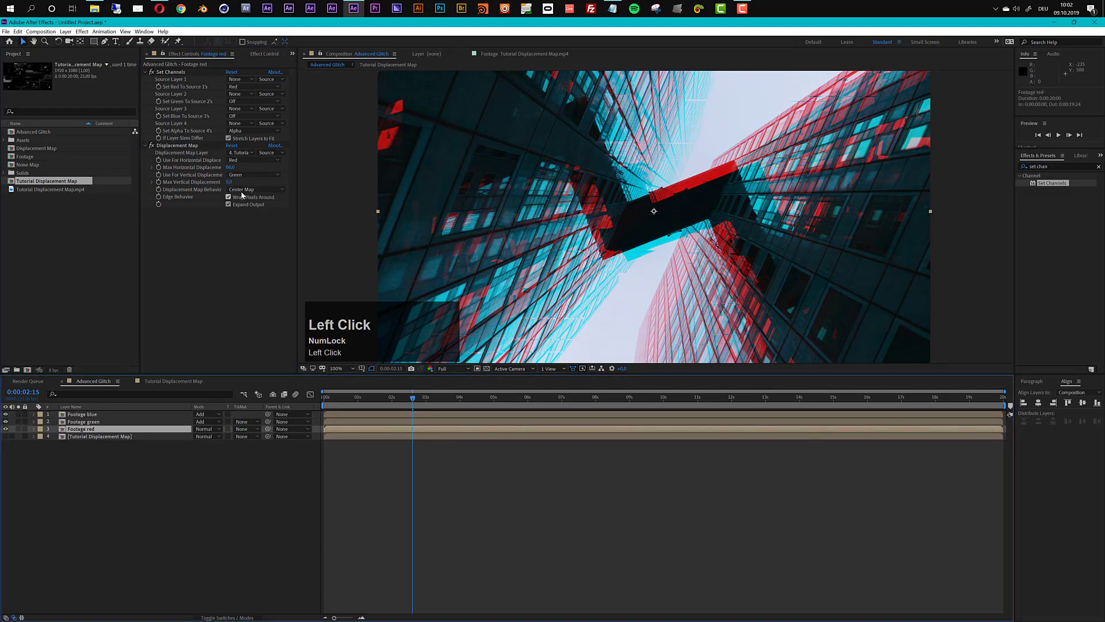
left_click(230, 167)
type("0")
left_click(230, 182)
type("0")
left_click(222, 247)
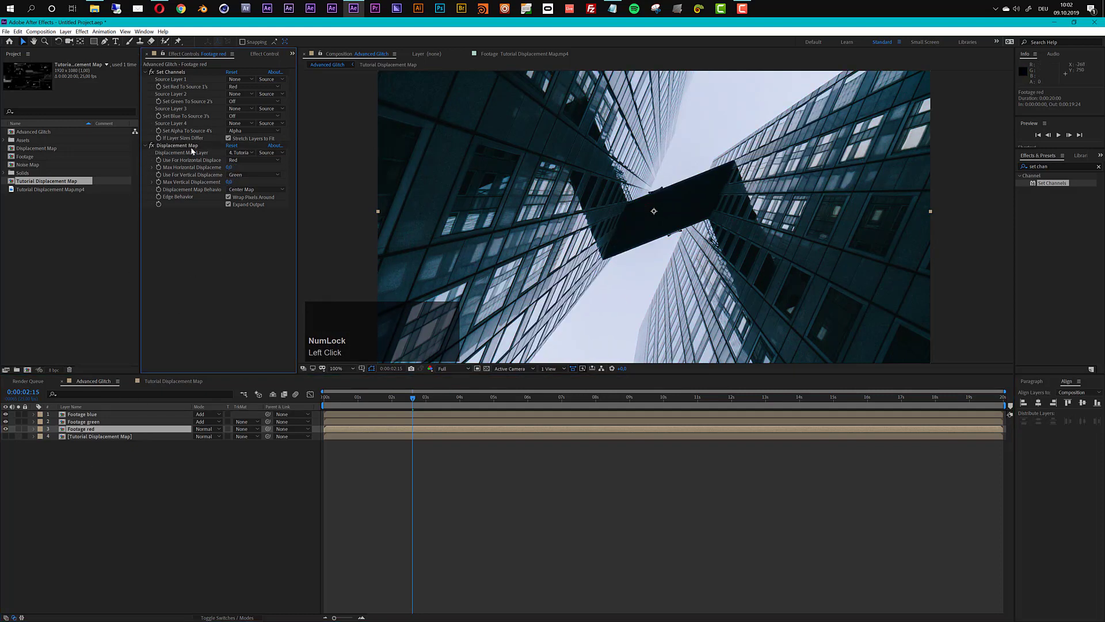
Add a null object at the top of the Advanced Glitch layer stack and turn off its visibility.
left_click(64, 31)
mouse_move(82, 41)
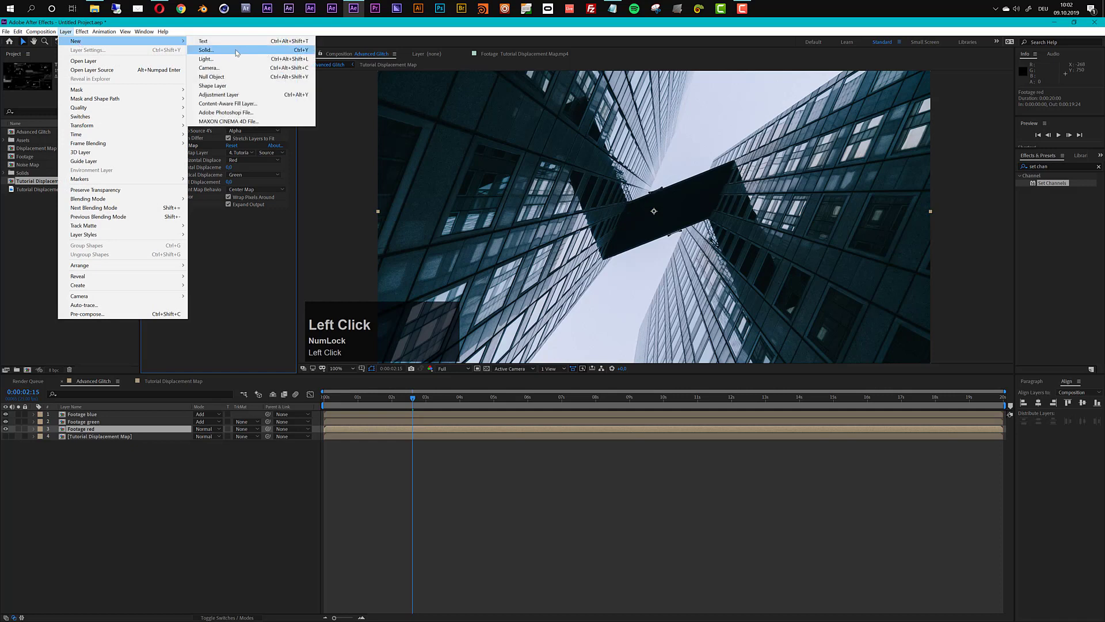
left_click(235, 78)
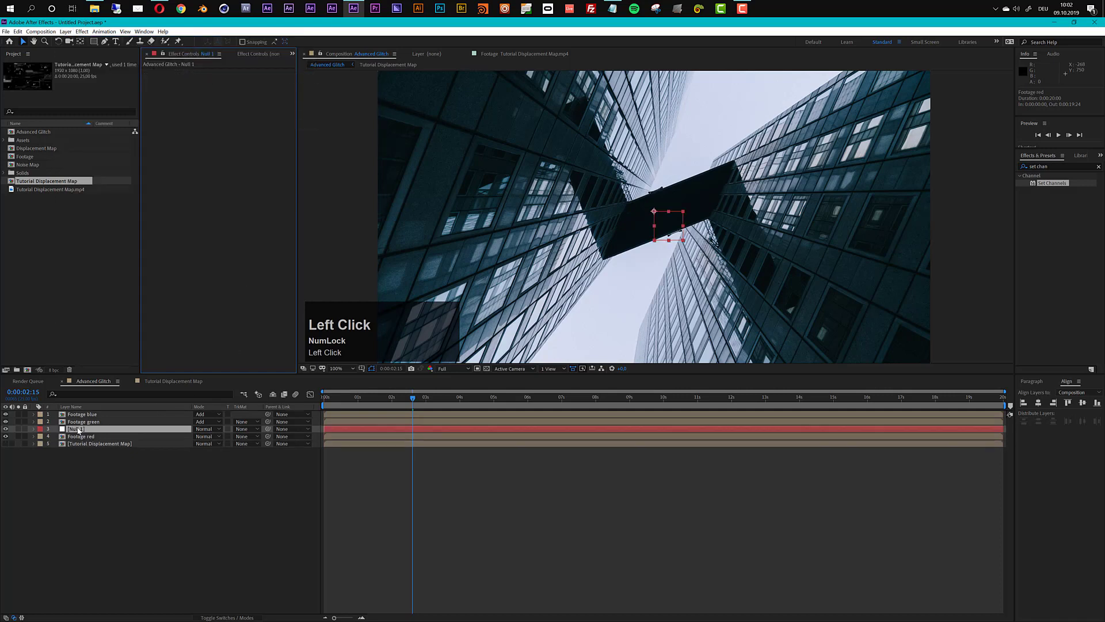
left_click_drag(78, 429, 80, 412)
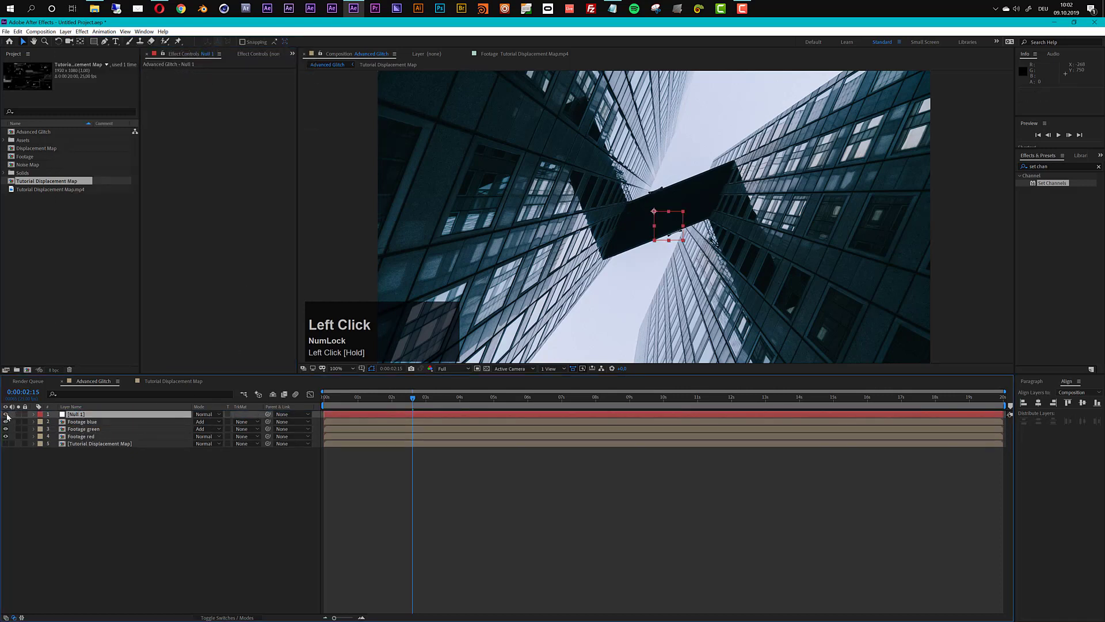
left_click(5, 413)
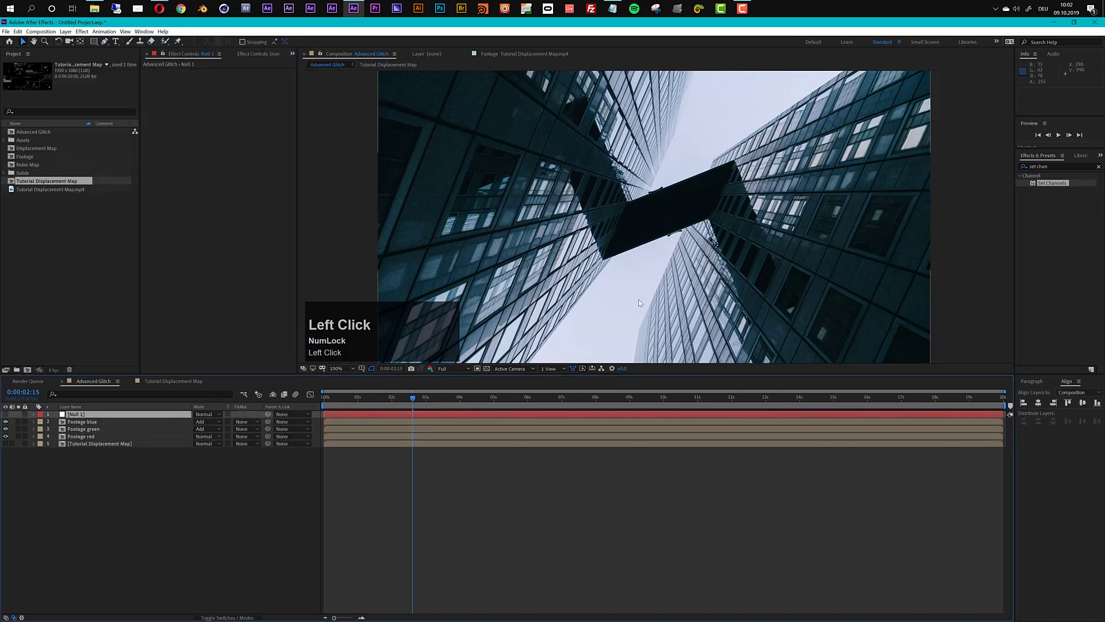
Give the null layer a green label colour and rename it Control.
left_click(40, 414)
left_click(69, 513)
left_click(135, 468)
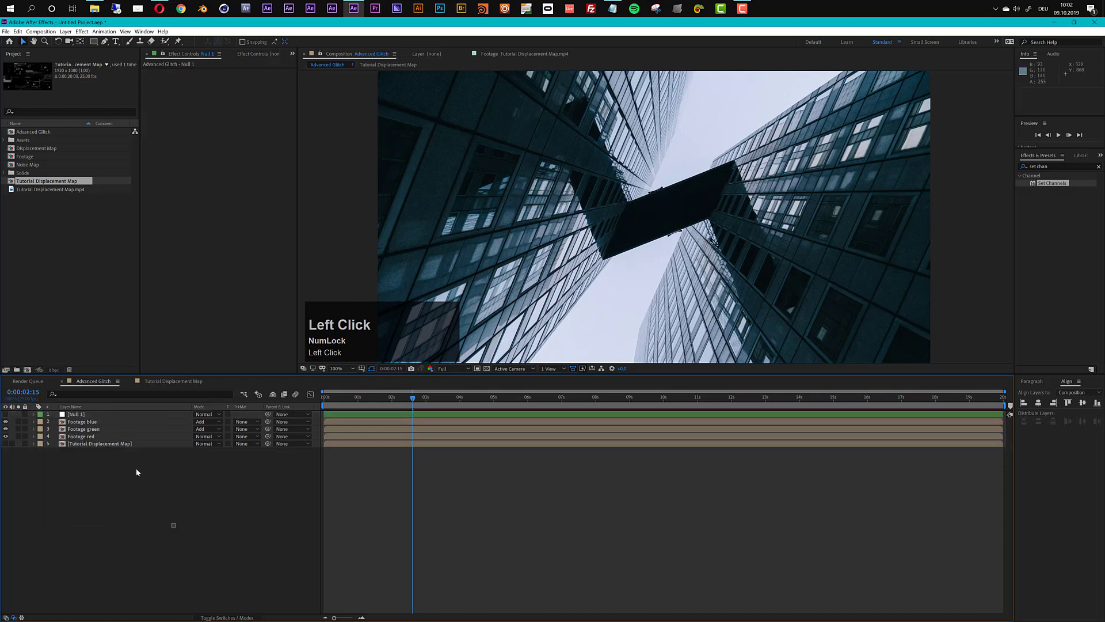
left_click(101, 414)
key("Return")
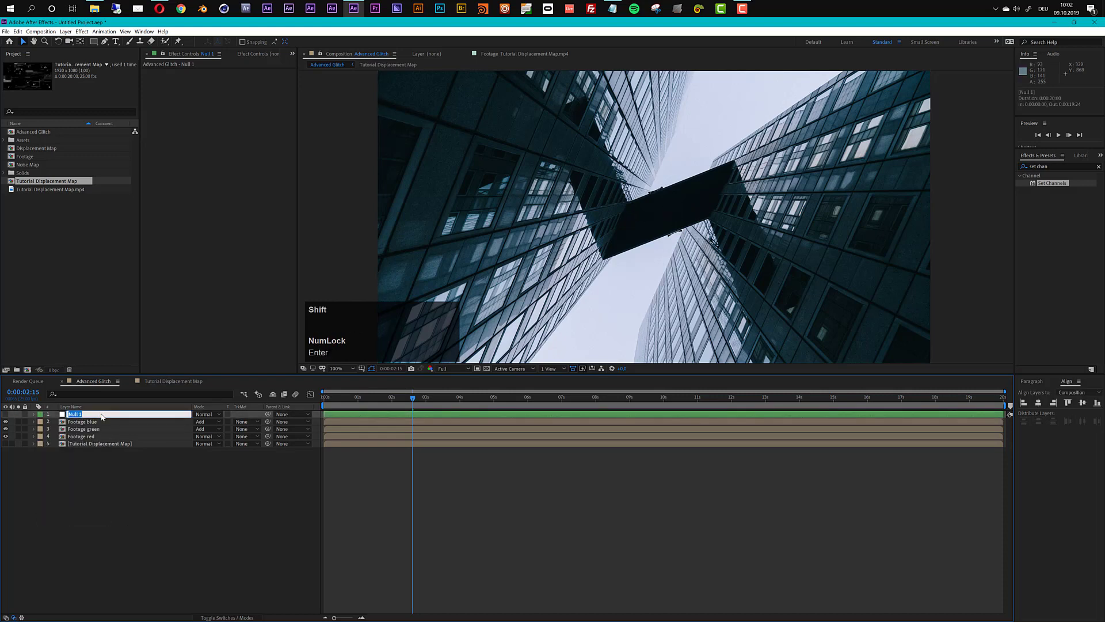
type("Control")
left_click(124, 500)
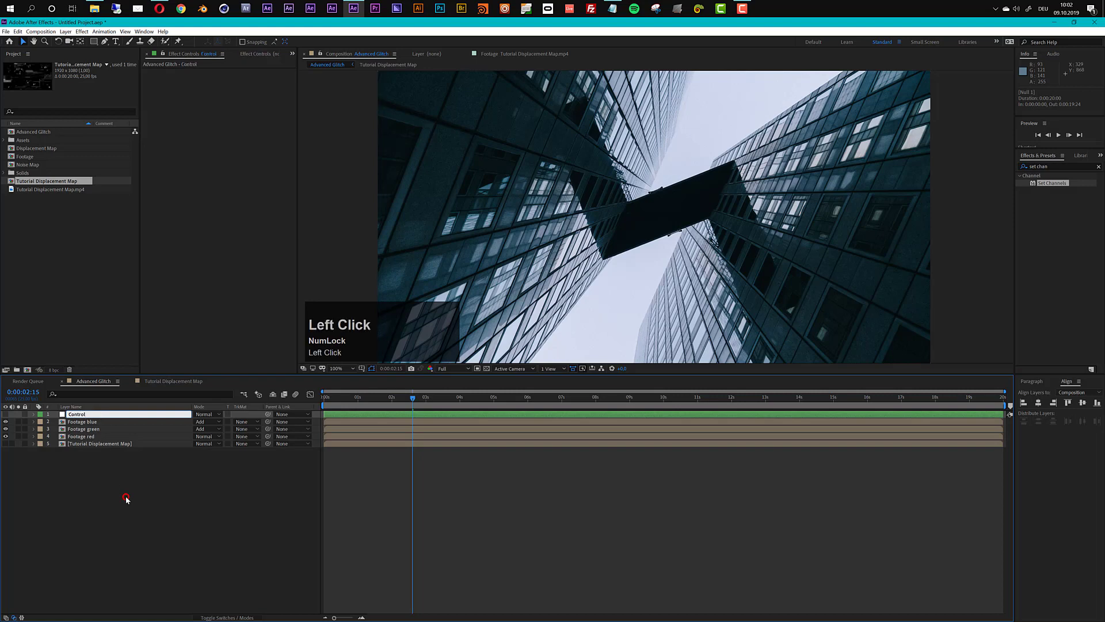
Find the Slider Control effect and apply it to the Control layer.
left_click(74, 416)
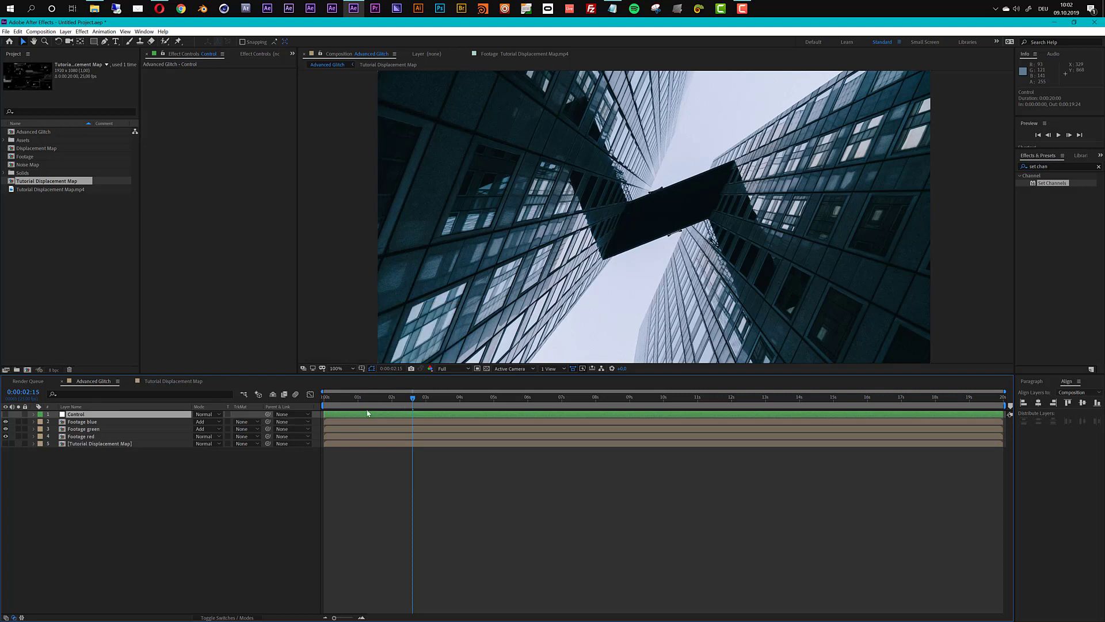
left_click_drag(1048, 167, 994, 173)
type("sli")
key("BackSpace")
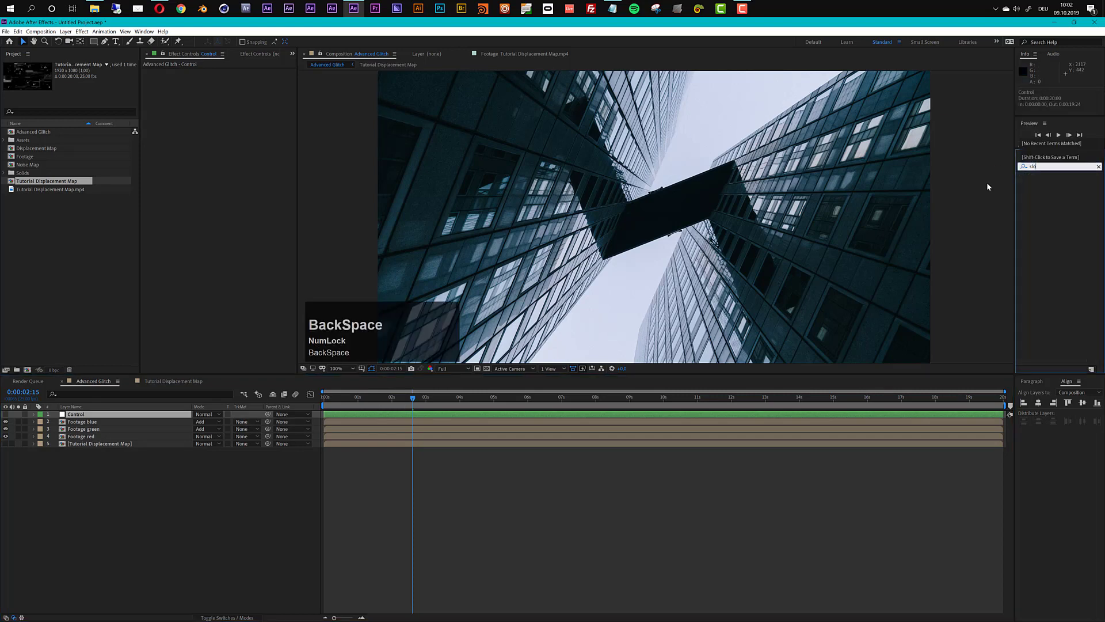
type("ider")
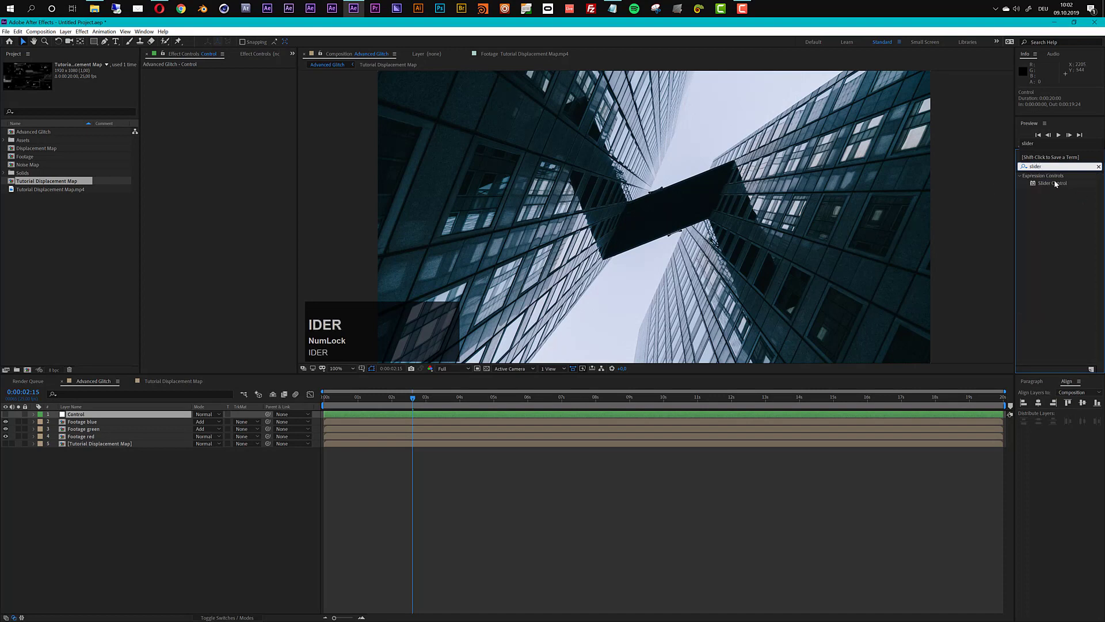
left_click_drag(1056, 184, 418, 418)
Rename the Control layer's slider effect to Glitch Amount.
left_click(169, 75)
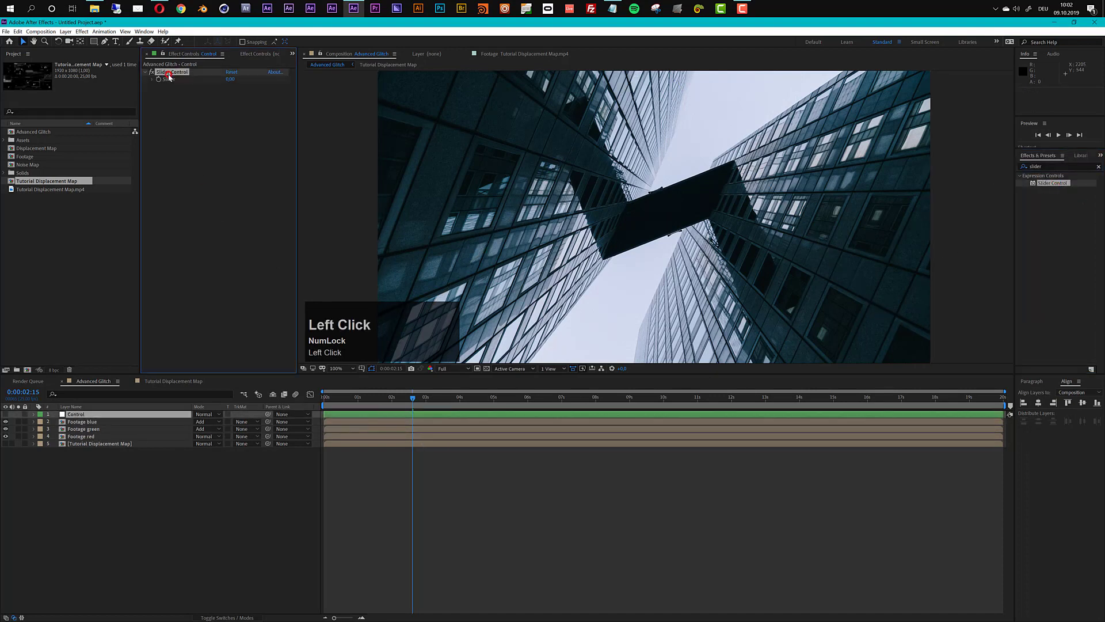
key("Return")
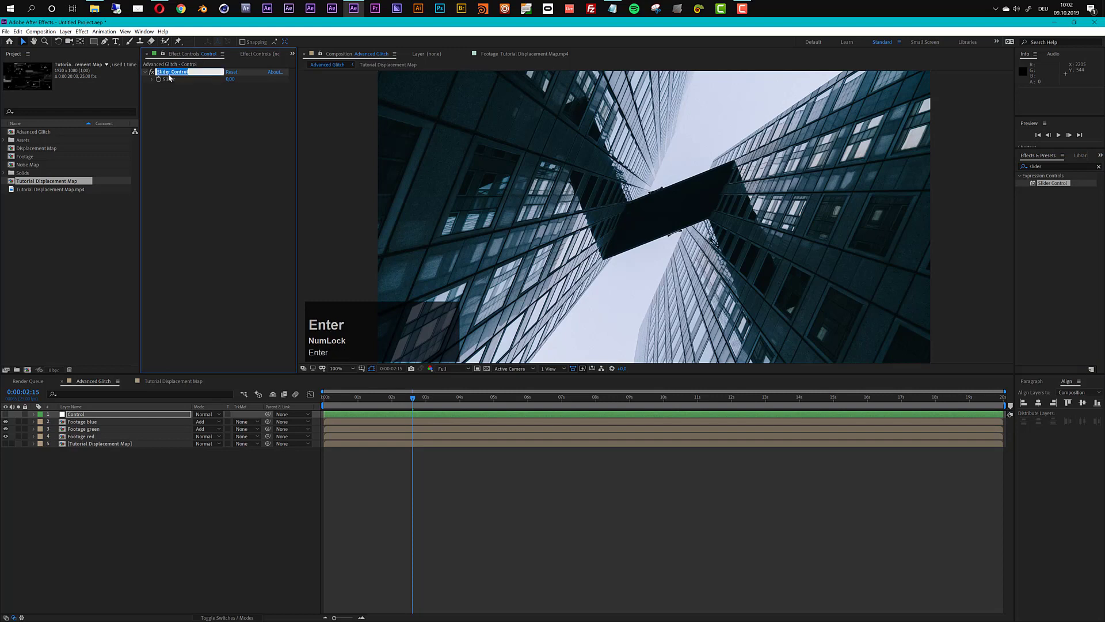
type("Glitch amount")
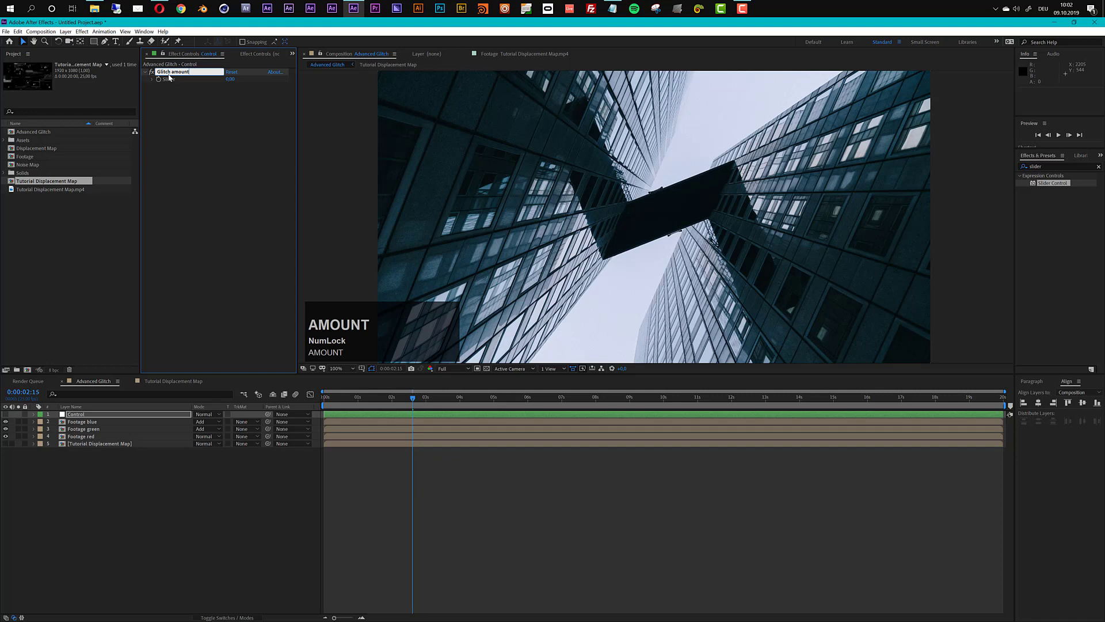
key("Return")
key("BackSpace")
type("A")
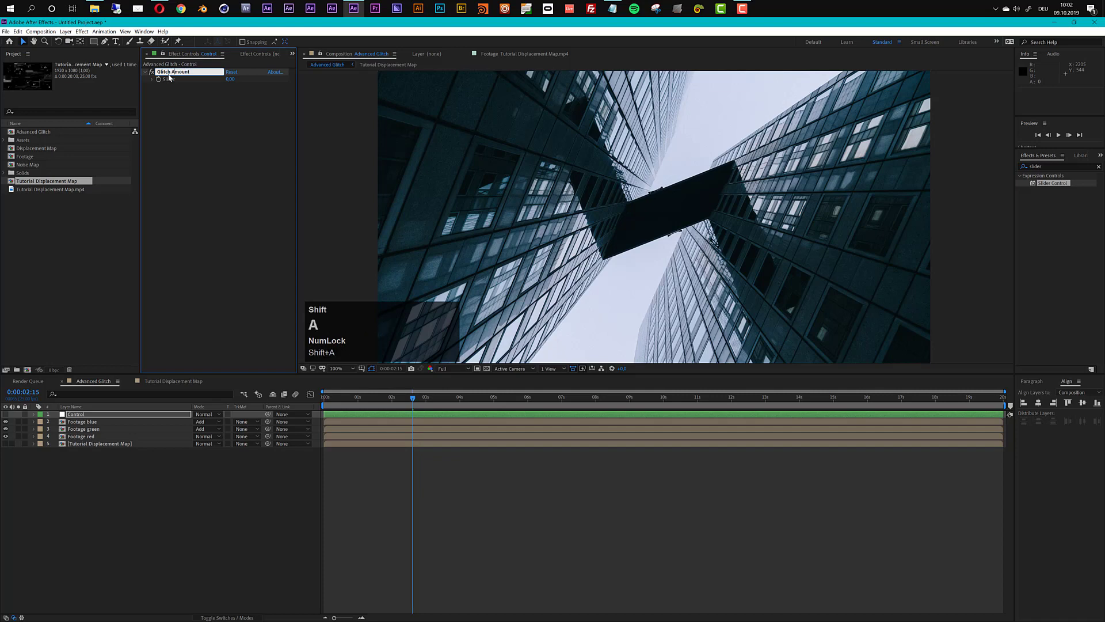
left_click(210, 101)
left_click(182, 75)
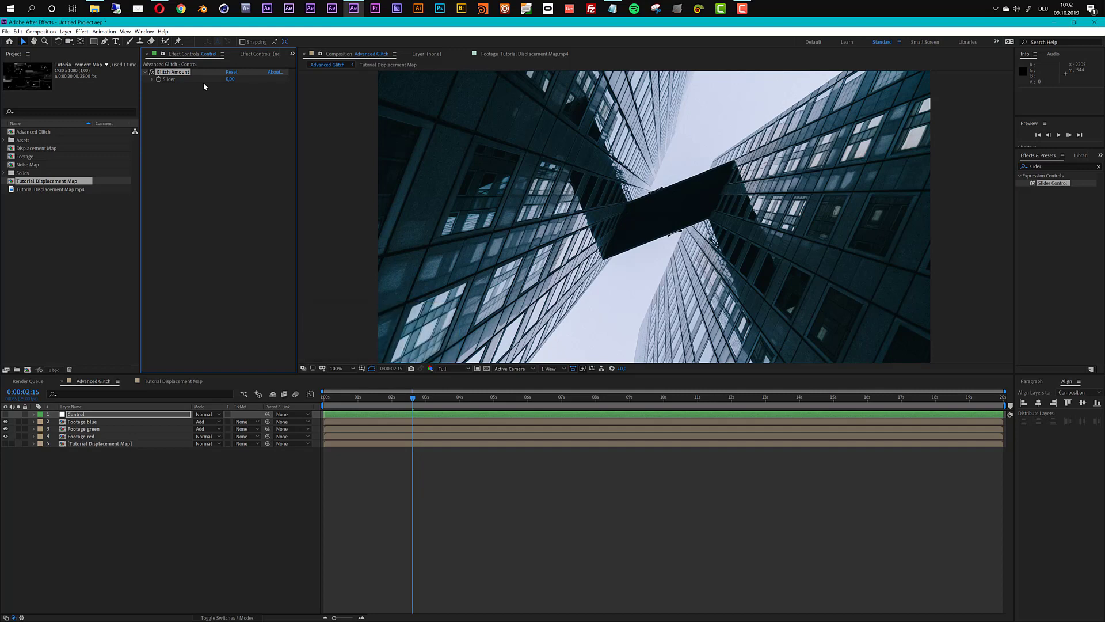
Switch to the expression text file in Notepad and copy the entire flicker expression, from segMin = 1.0 to the closing brace.
left_click(612, 8)
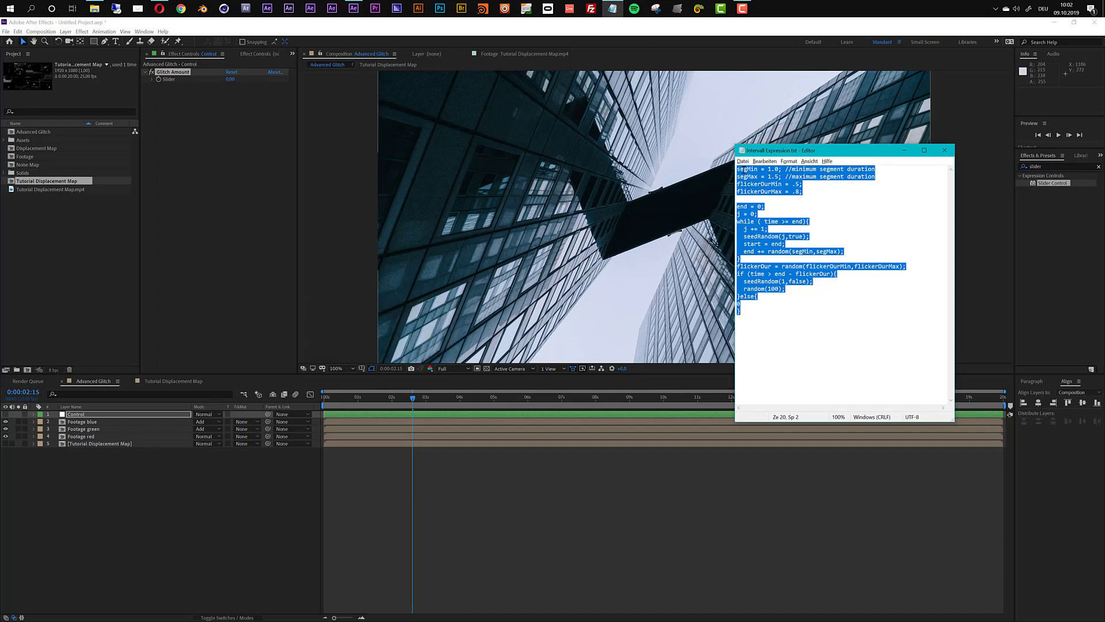
left_click(737, 169)
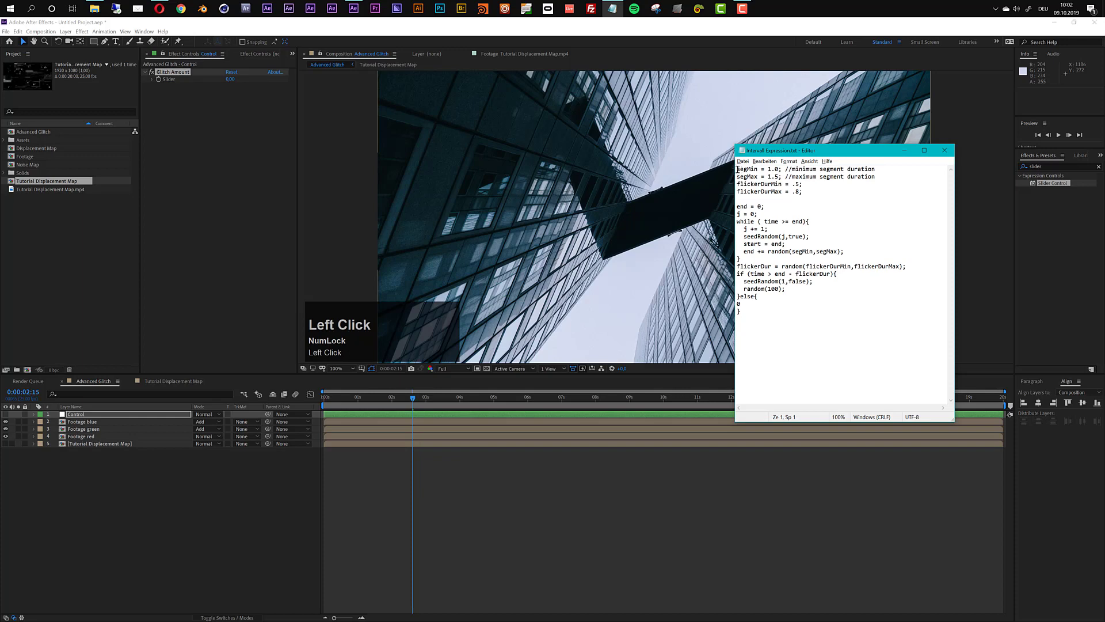
left_click_drag(737, 169, 773, 317)
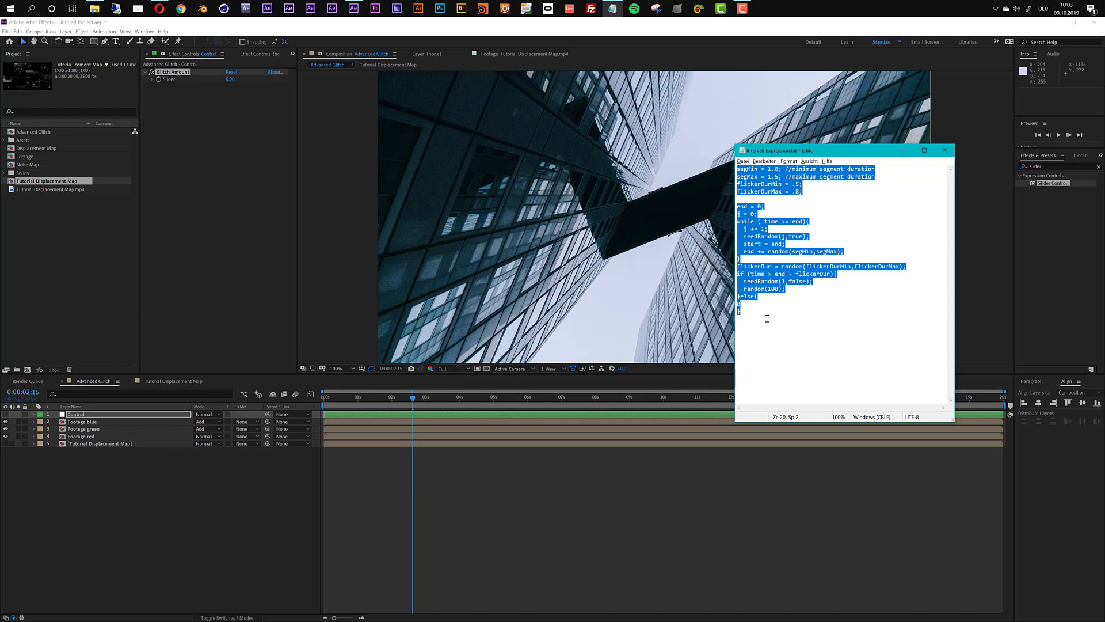
key("ctrl+c")
Add an expression to the Glitch Amount slider in After Effects, replacing its default code with the copied flicker expression.
left_click(170, 91)
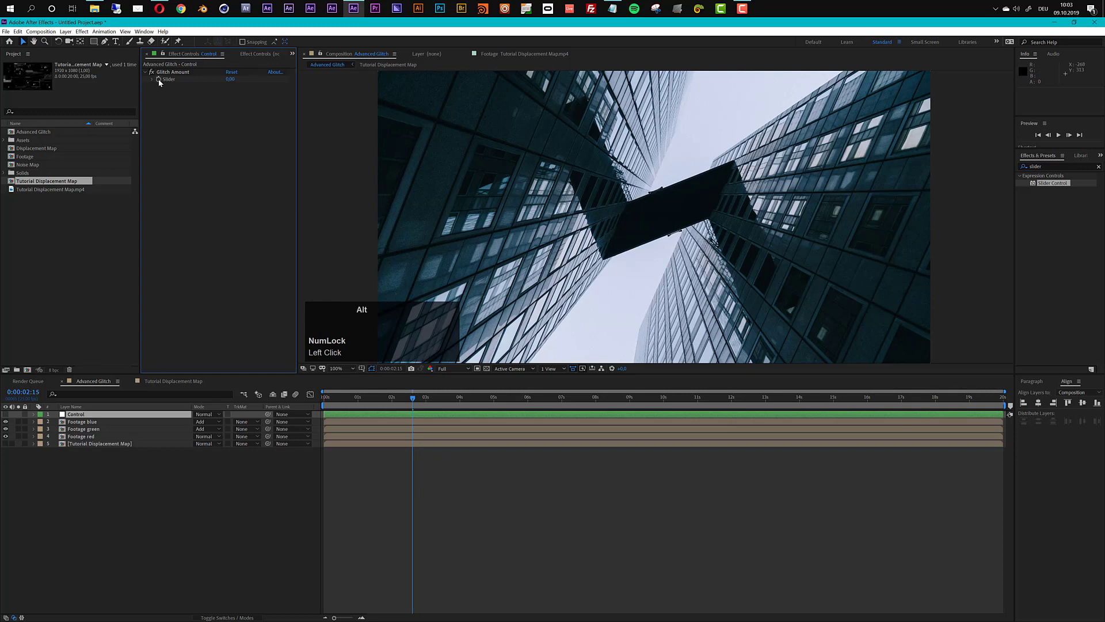
left_click(159, 79, "alt")
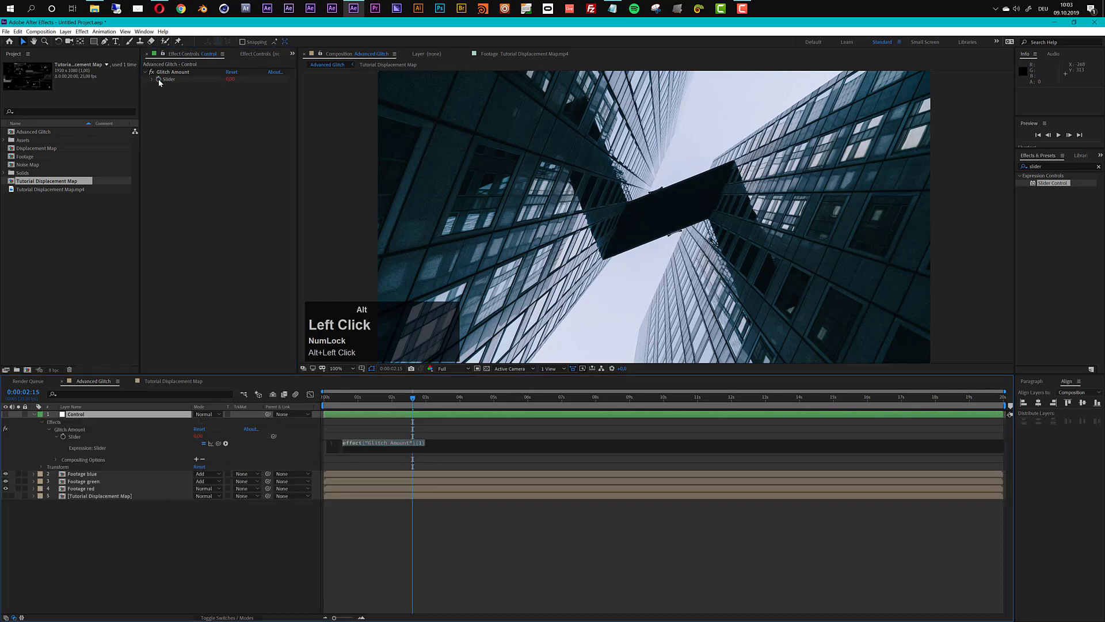
left_click(435, 445)
left_click_drag(343, 445, 429, 445)
key("ctrl+v")
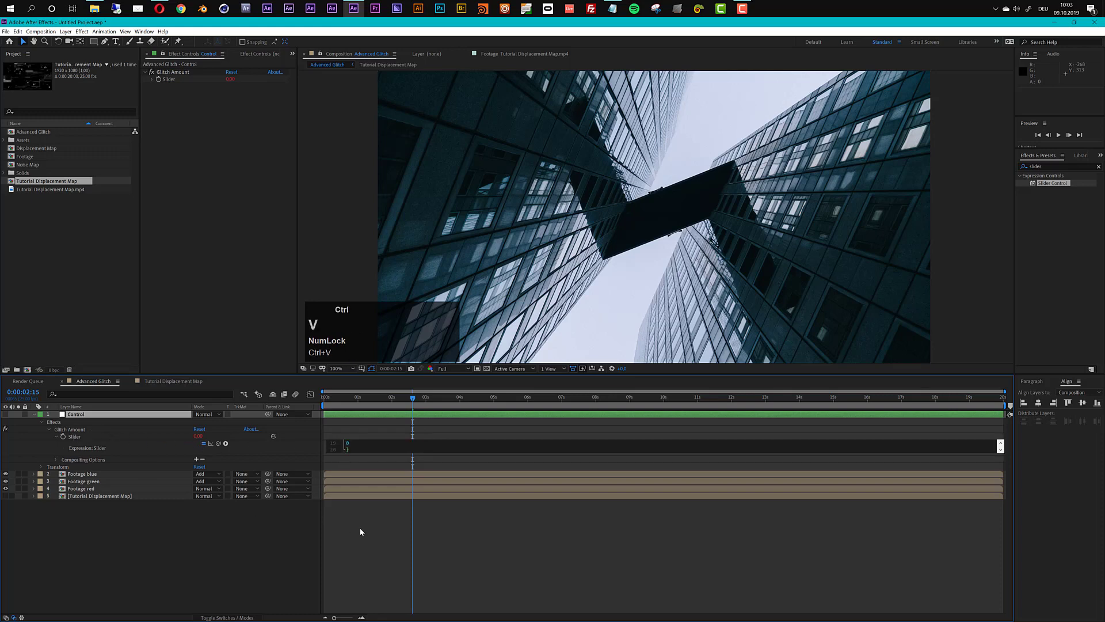
left_click(361, 530)
left_click(361, 451)
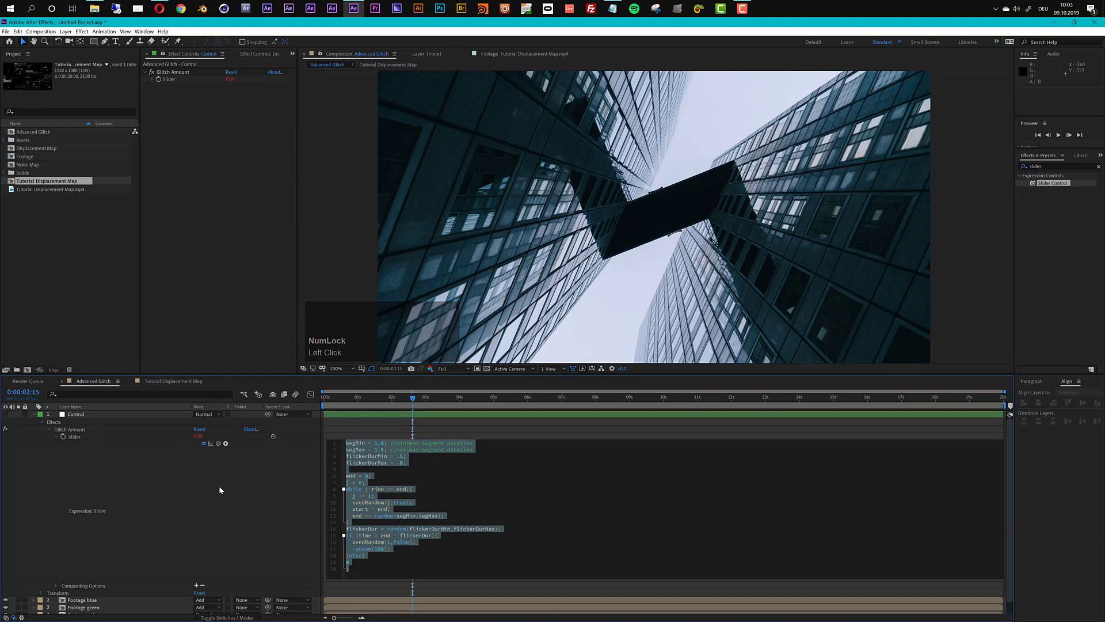
left_click(274, 499)
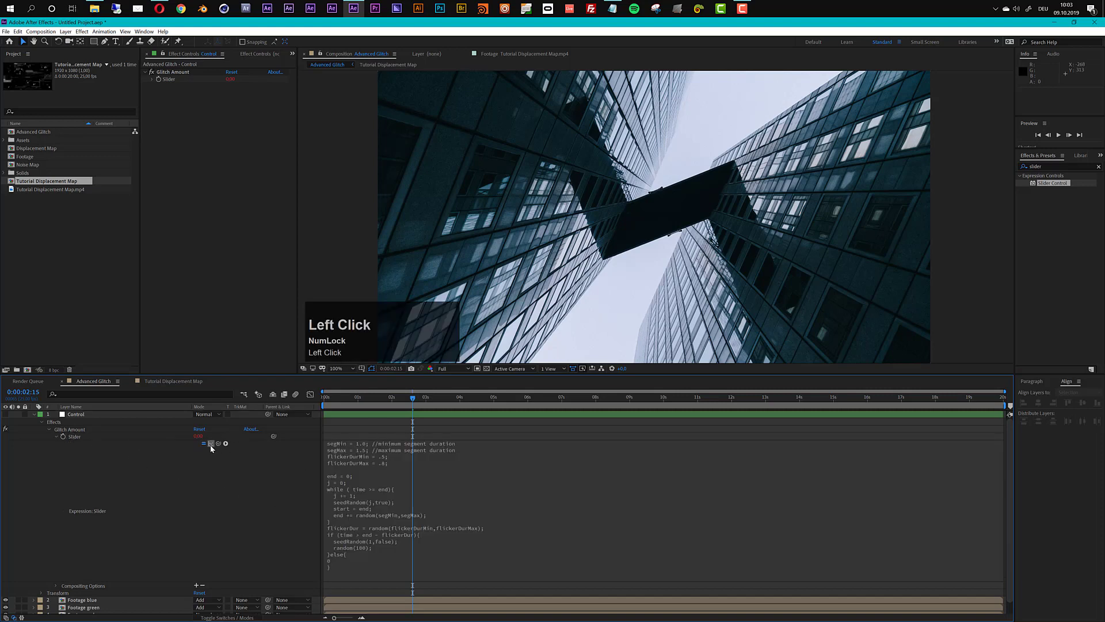
Examine the Glitch Amount slider's expression graph while scrubbing to 0:00:03:03, and return to the layer view.
left_click(310, 395)
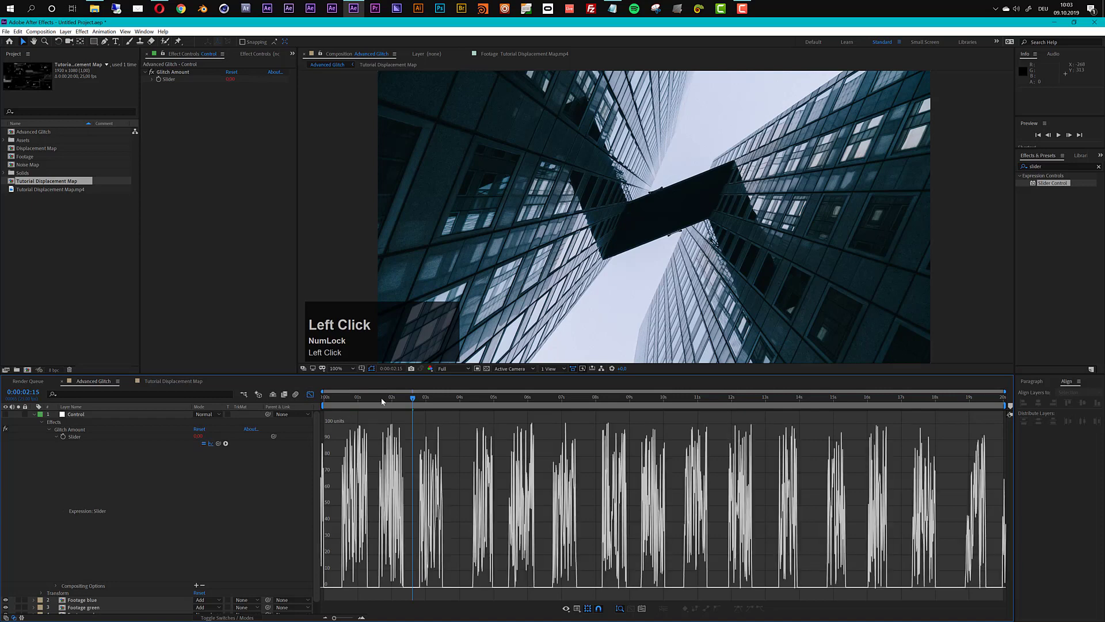
left_click_drag(382, 401, 430, 410)
key("shift+F3")
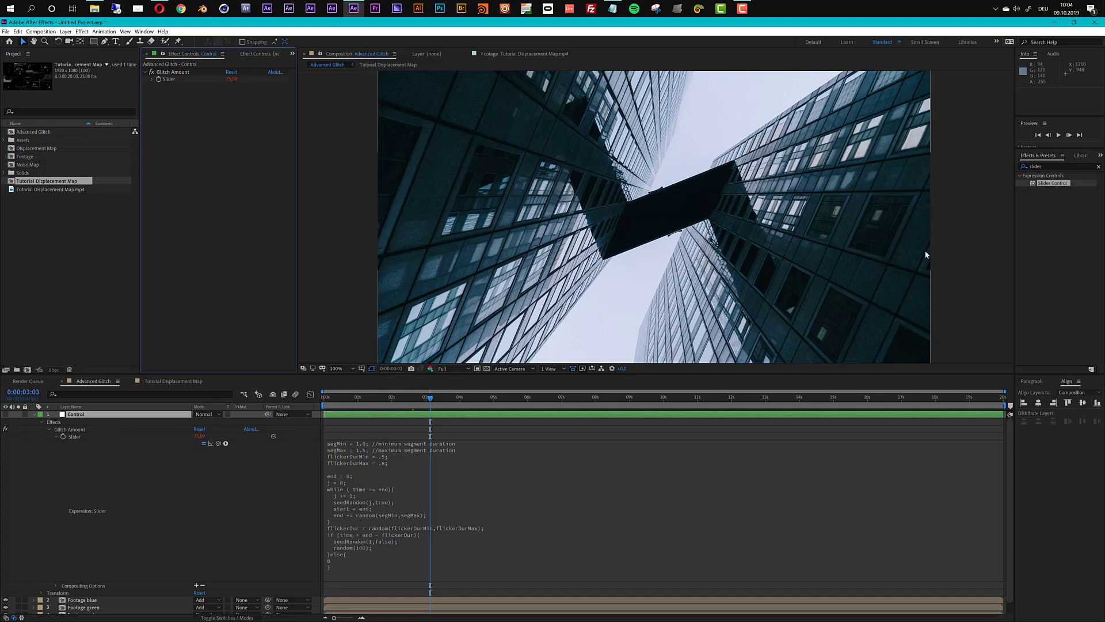
Add a second Slider Control below Glitch Amount on the Control layer and name it segMin.
left_click_drag(1052, 183, 235, 153)
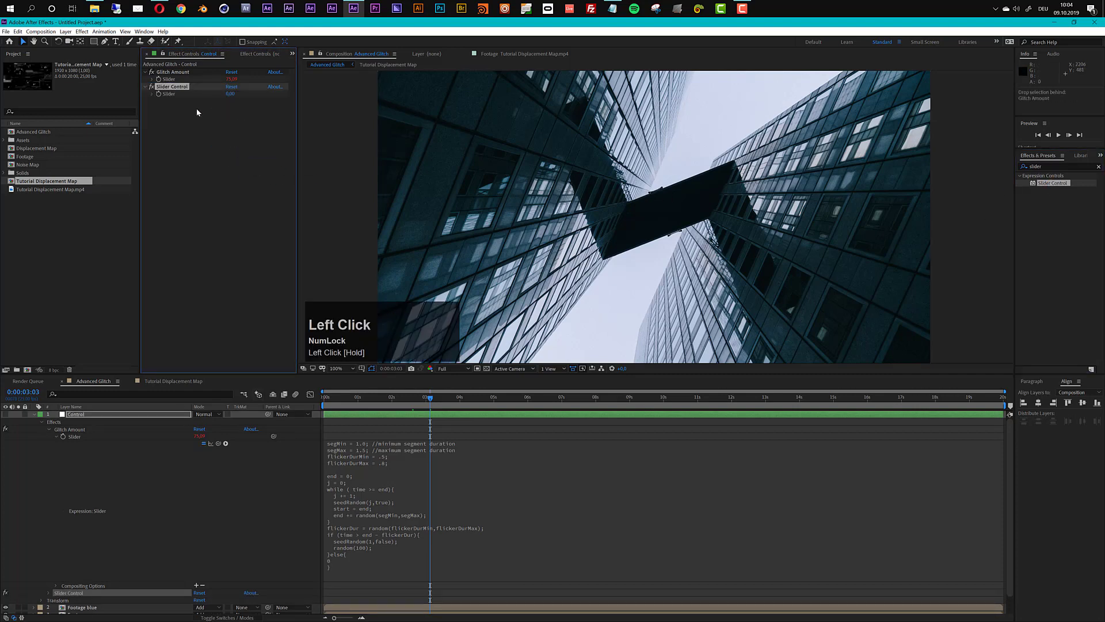
left_click(180, 86)
key("Return")
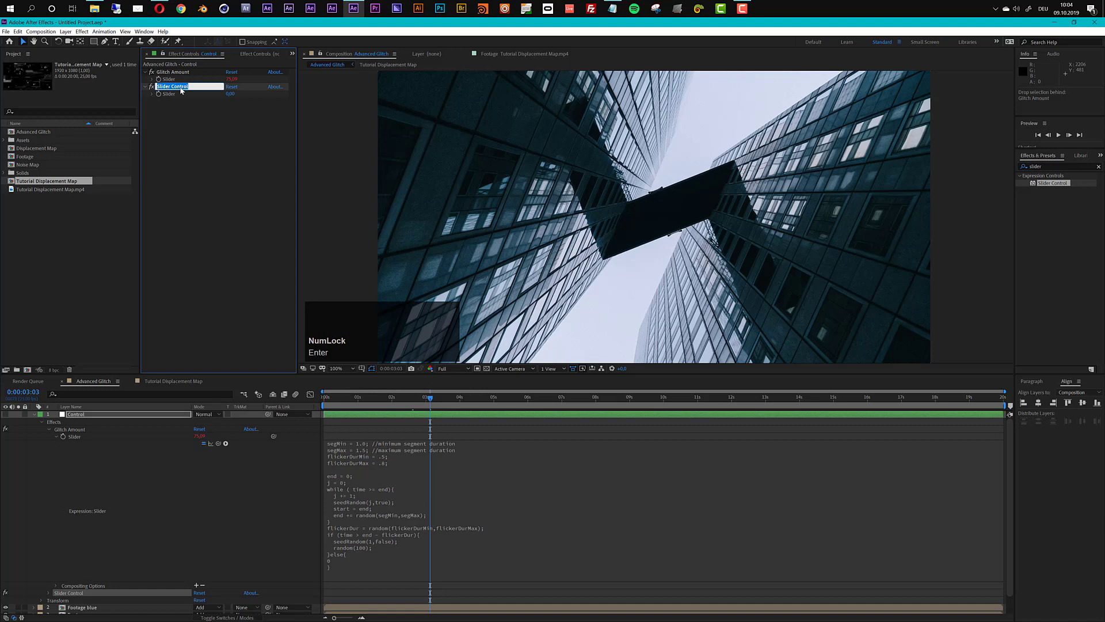
type("segMin")
left_click(165, 95)
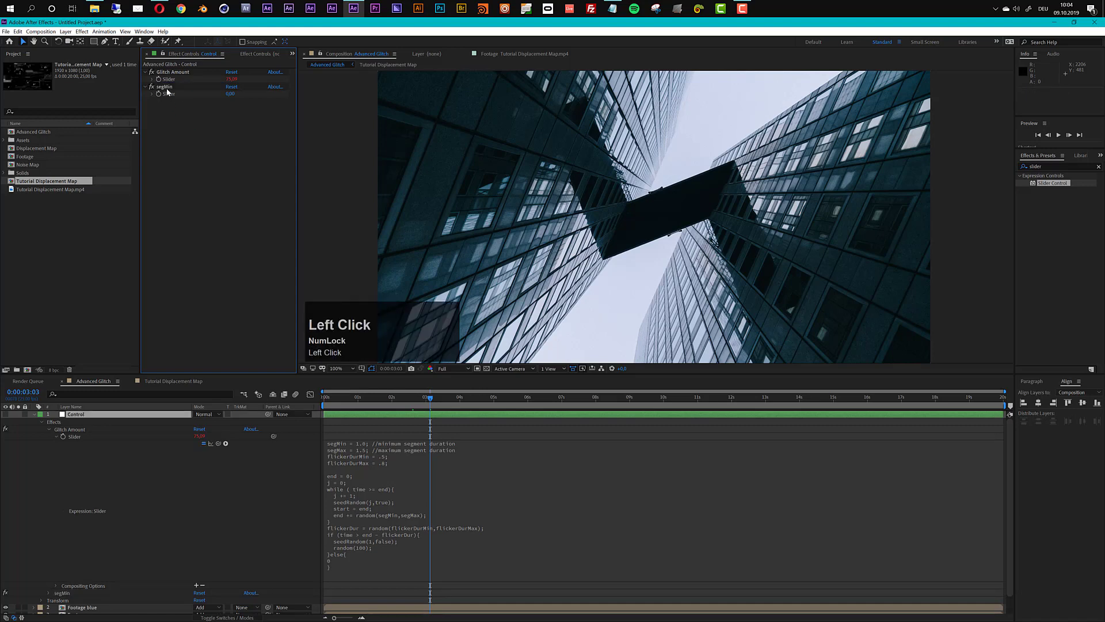
Duplicate the segMin slider on the Control layer and rename the copy segMax.
key("ctrl+d")
left_click(172, 106)
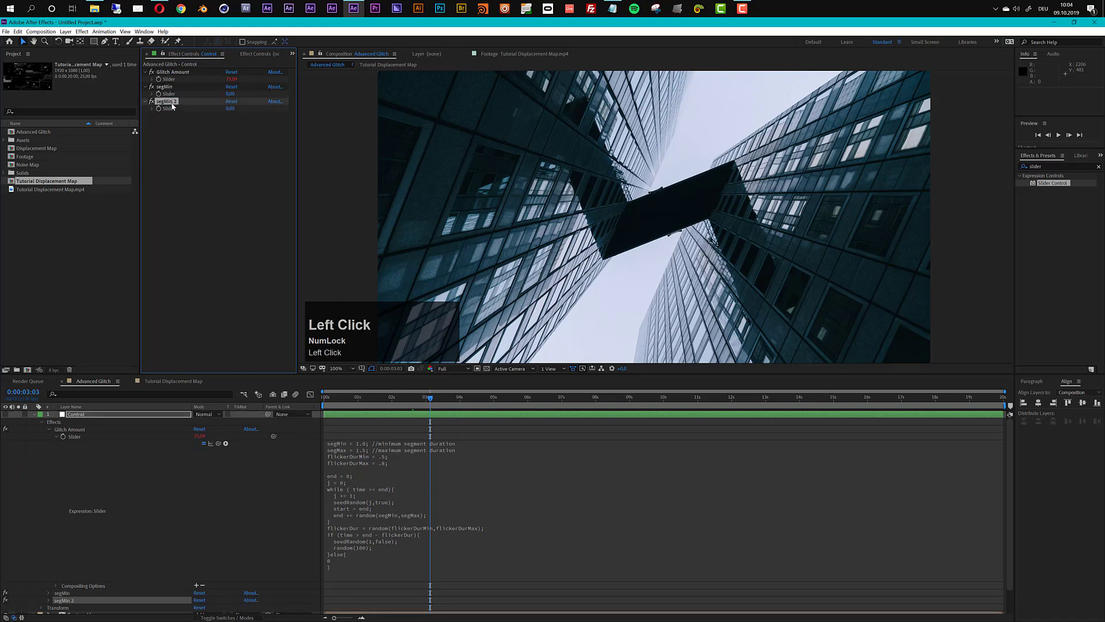
key("Return")
key("BackSpace")
key("BackSpace")
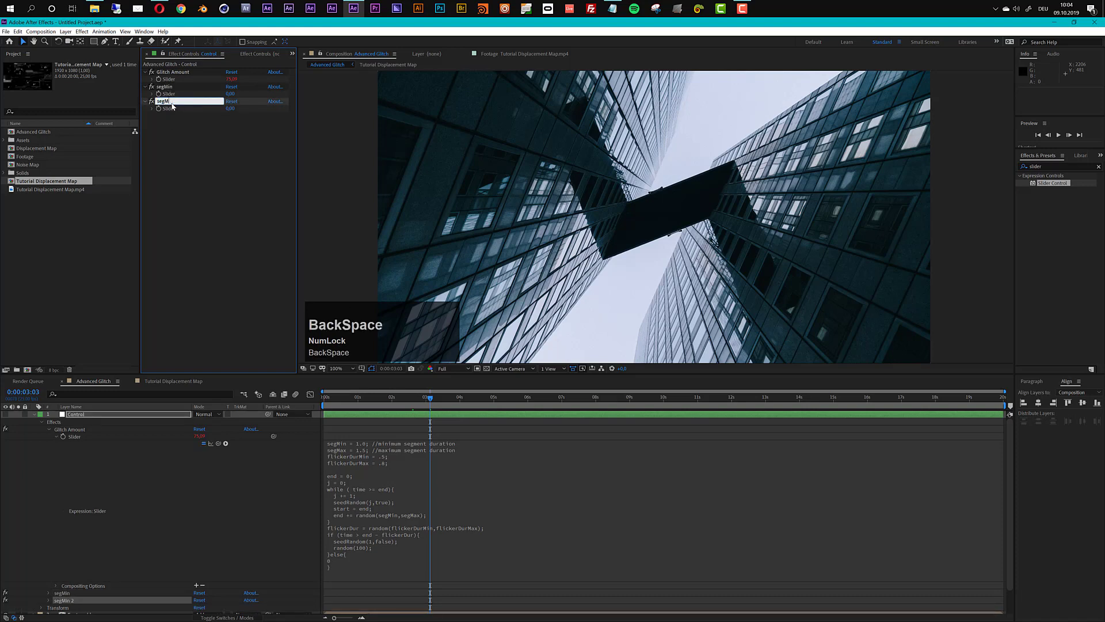
type("ax")
left_click(192, 148)
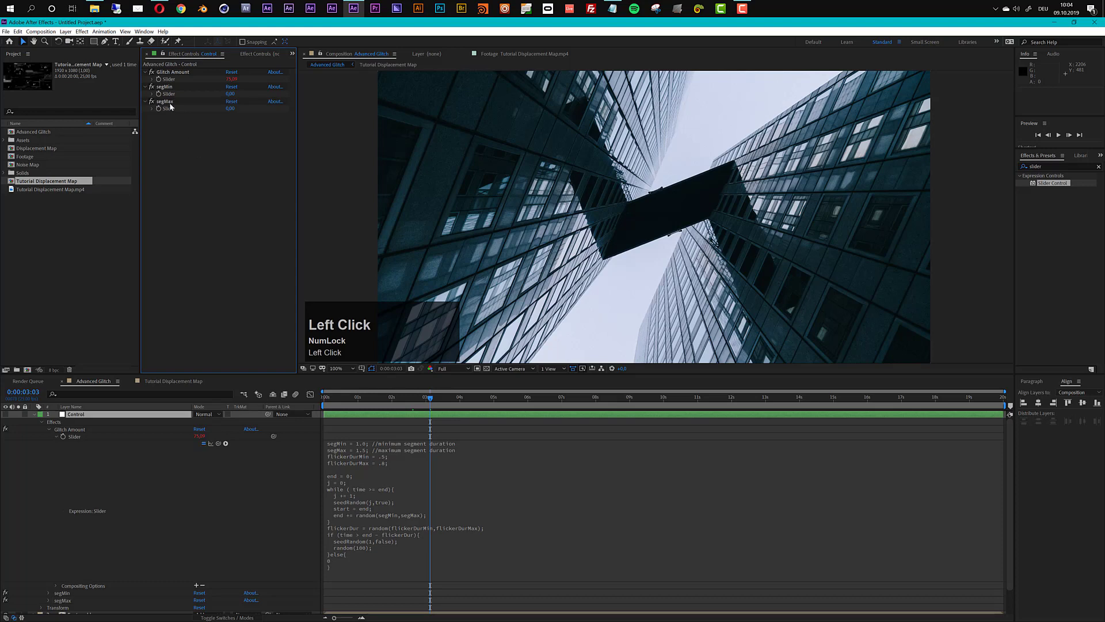
Duplicate the segMax slider and rename the copy flickerDurMin.
key("ctrl+d")
left_click(179, 125)
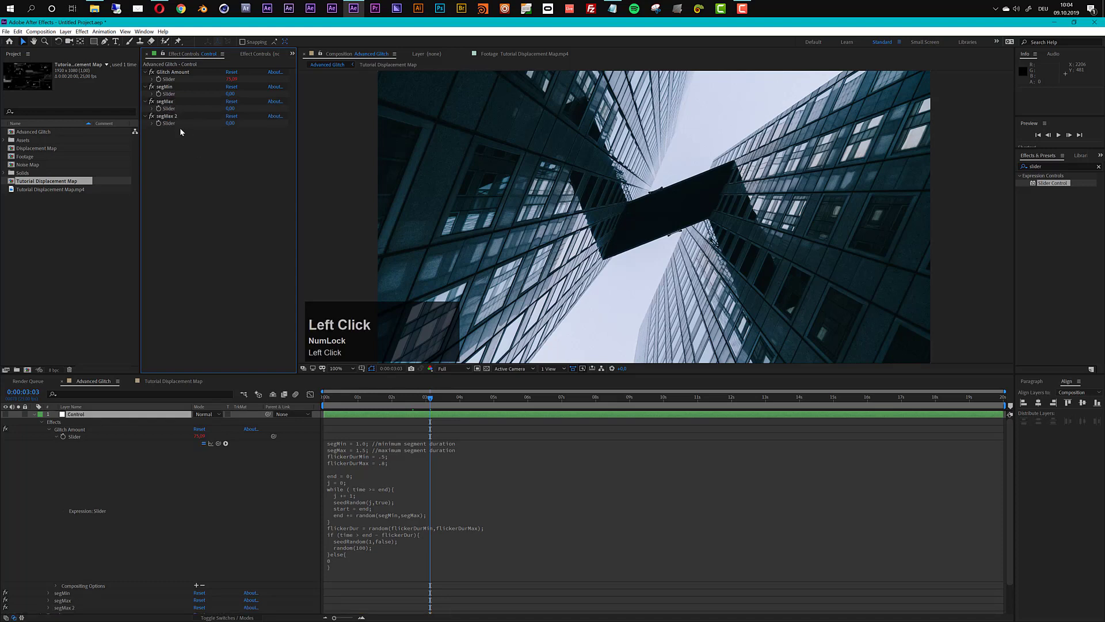
left_click(177, 117)
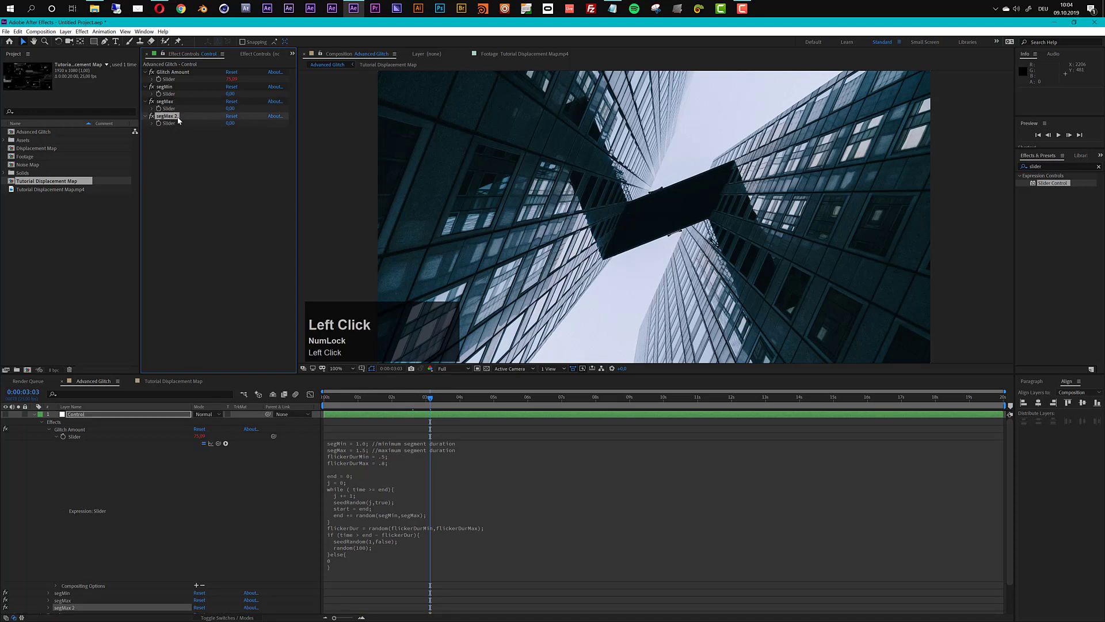
key("Return")
key("Right")
key("BackSpace")
key("BackSpace")
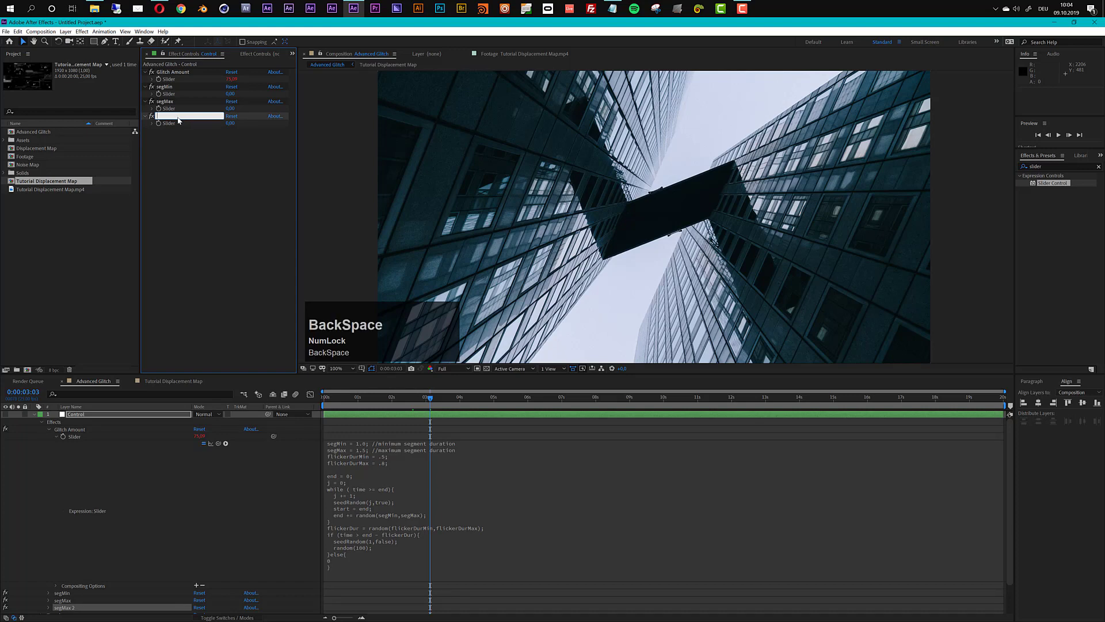
type("flicjk")
key("BackSpace")
key("BackSpace")
type("k")
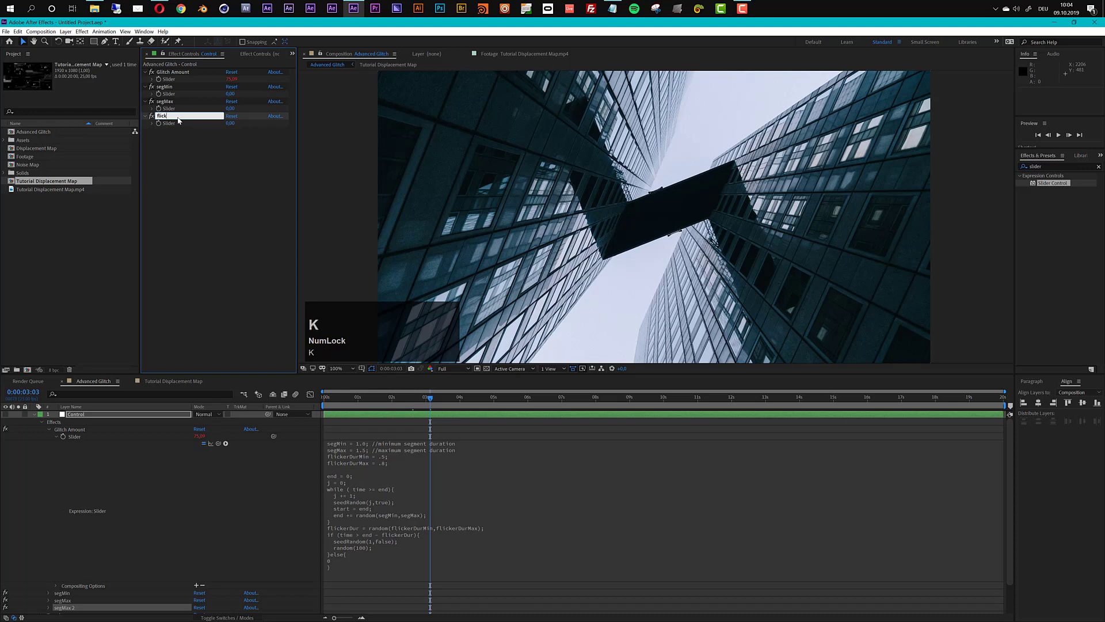
type("er")
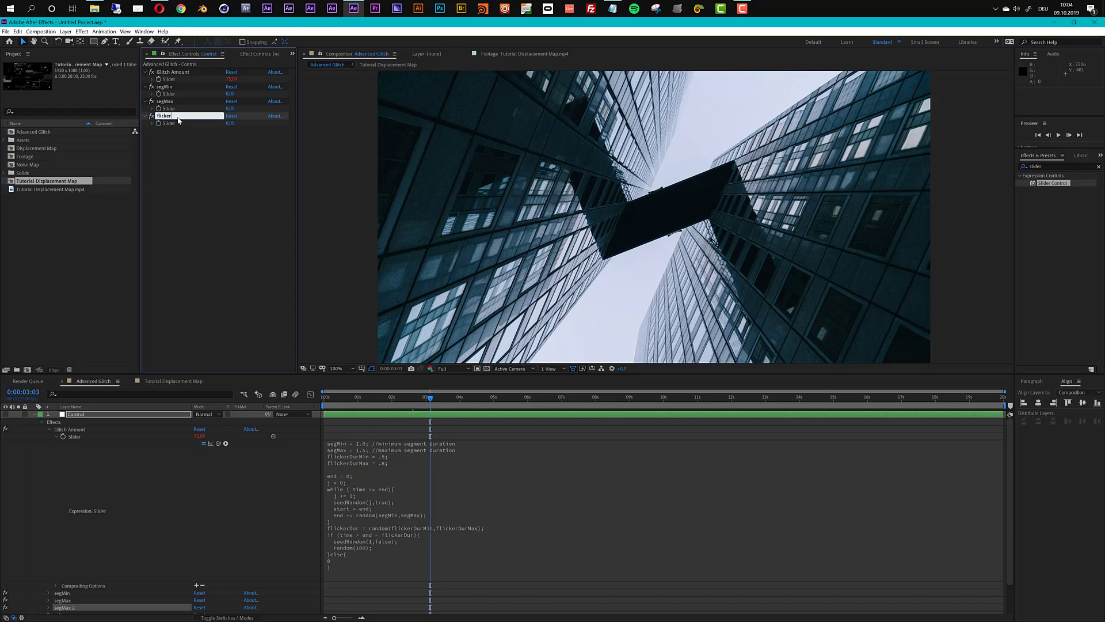
type("Dur")
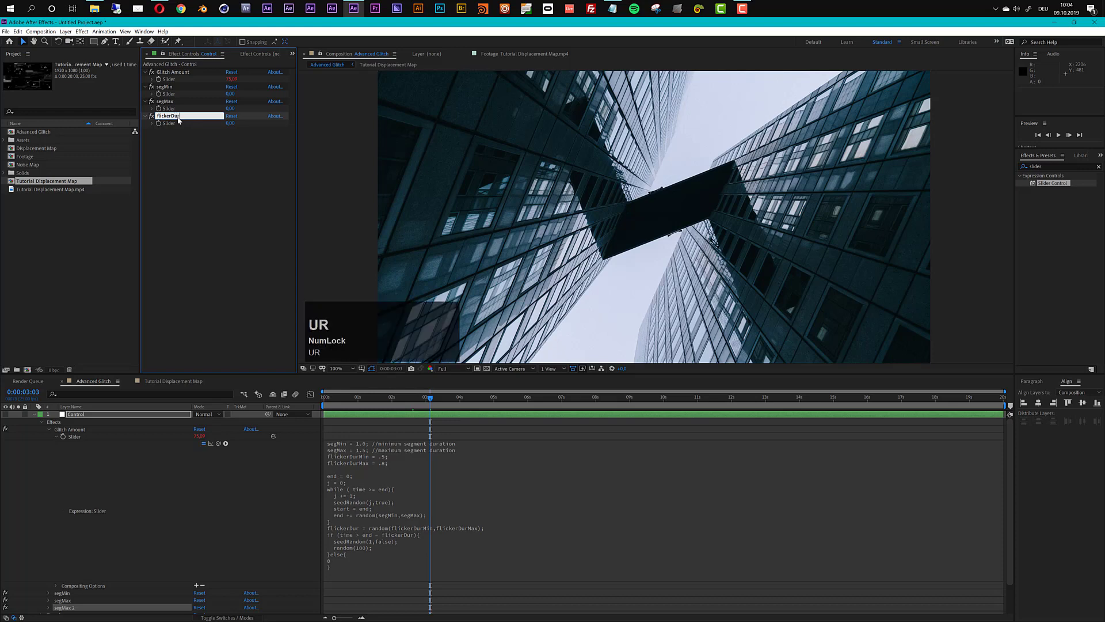
type("Min")
Duplicate the flickerDurMin slider and rename the copy flickerDurMax.
left_click(178, 119)
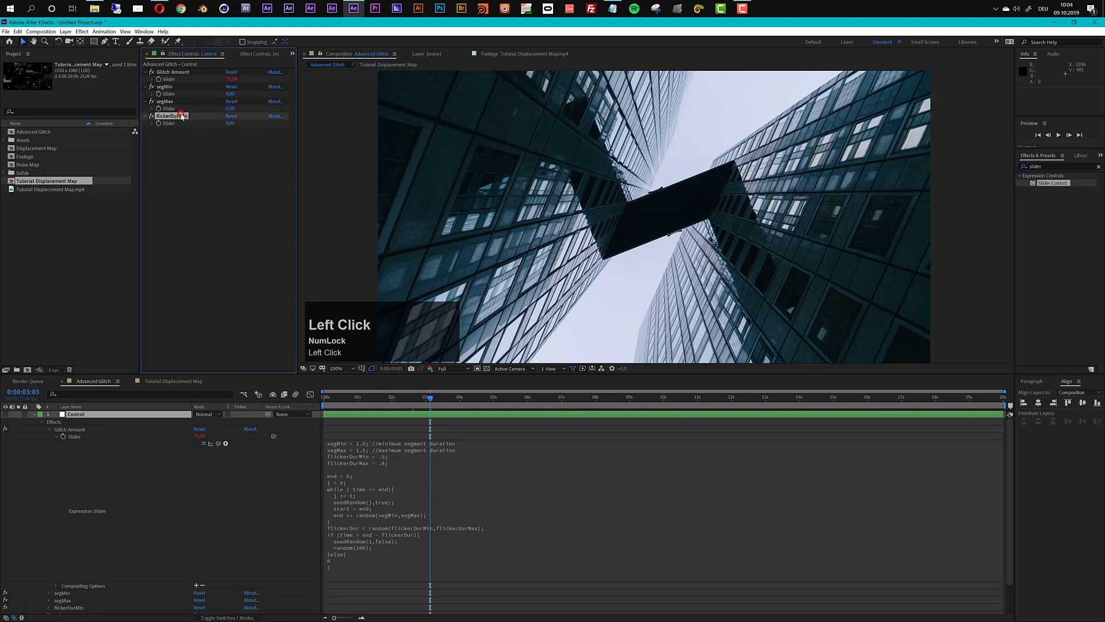
key("ctrl+d")
key("Return")
key("Right")
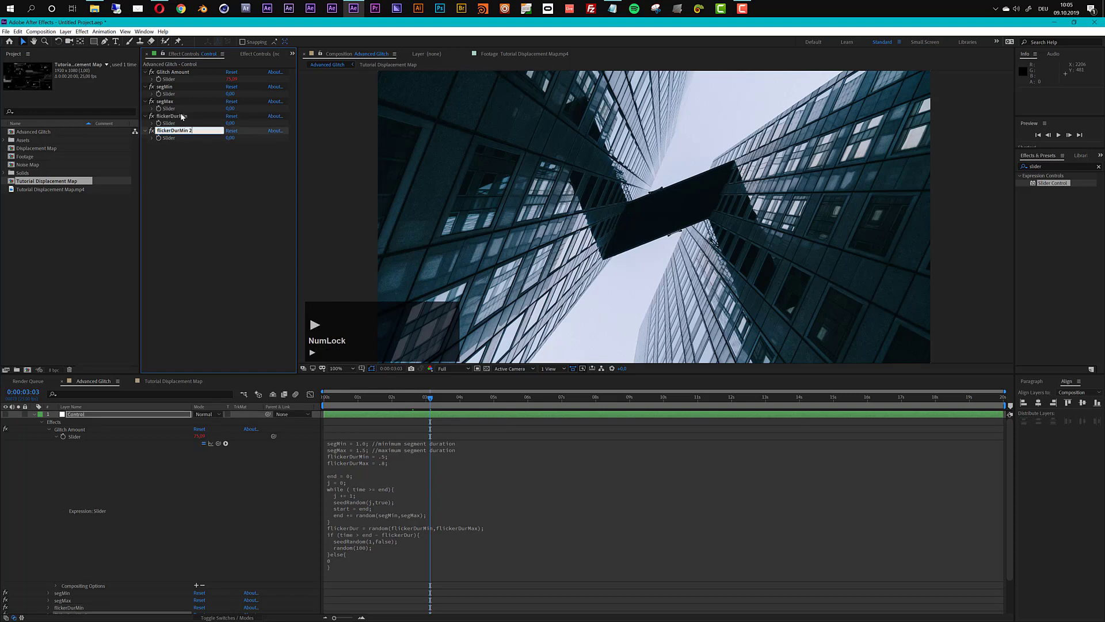
key("BackSpace")
key("BackSpace")
key("BackSpace")
key("BackSpace")
type("Max")
left_click(195, 169)
Duplicate the flickerDurMax slider and rename the copy RandomMin.
left_click(188, 132)
key("ctrl+d")
key("Return")
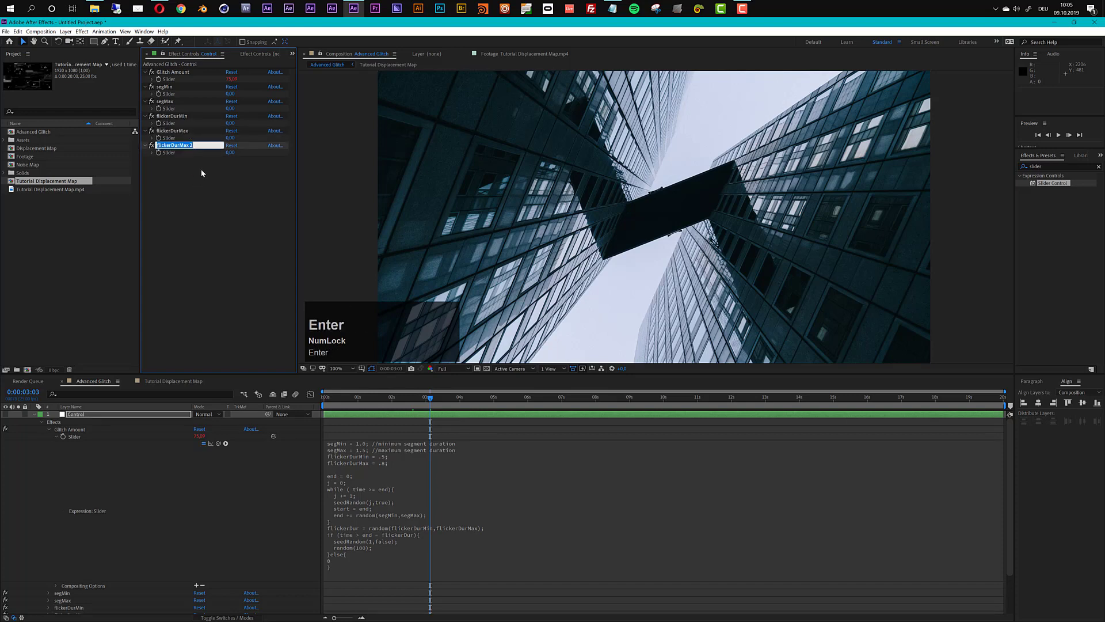
type("R")
key("BackSpace")
type("ndom")
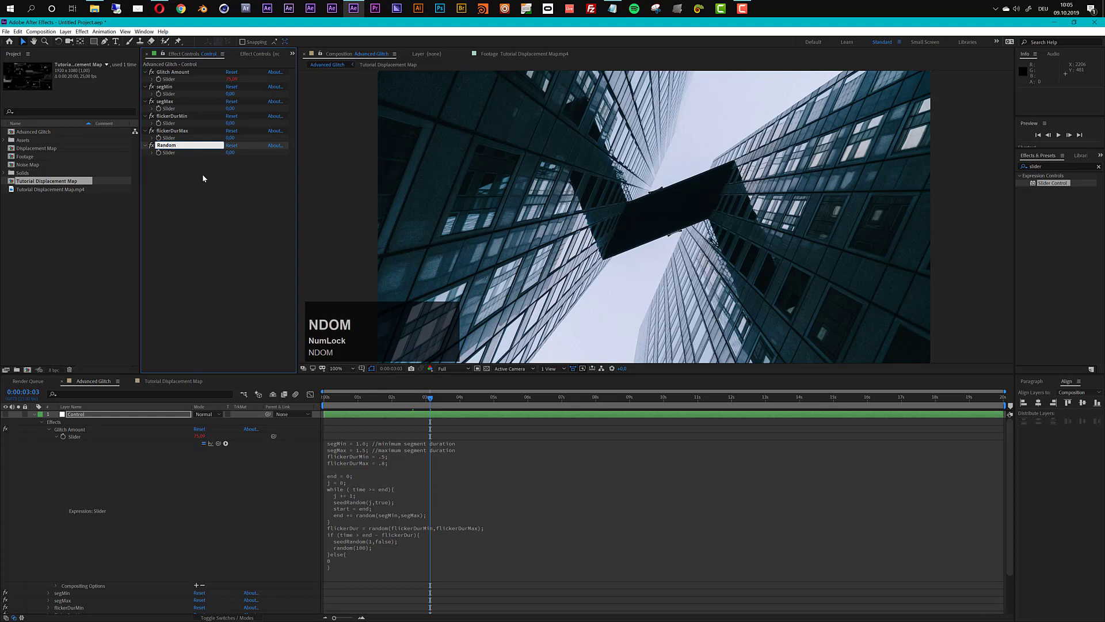
type("Min")
left_click(205, 179)
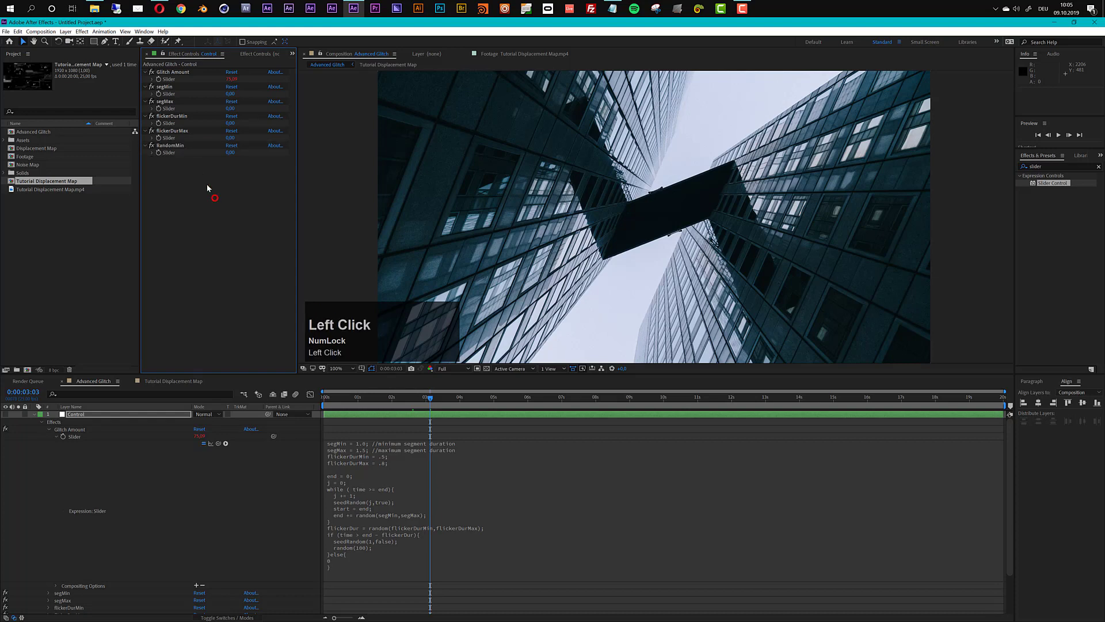
Duplicate the RandomMin slider and rename the copy RandomMax.
left_click(185, 146)
key("ctrl+d")
key("Return")
key("Right")
key("BackSpace")
key("BackSpace")
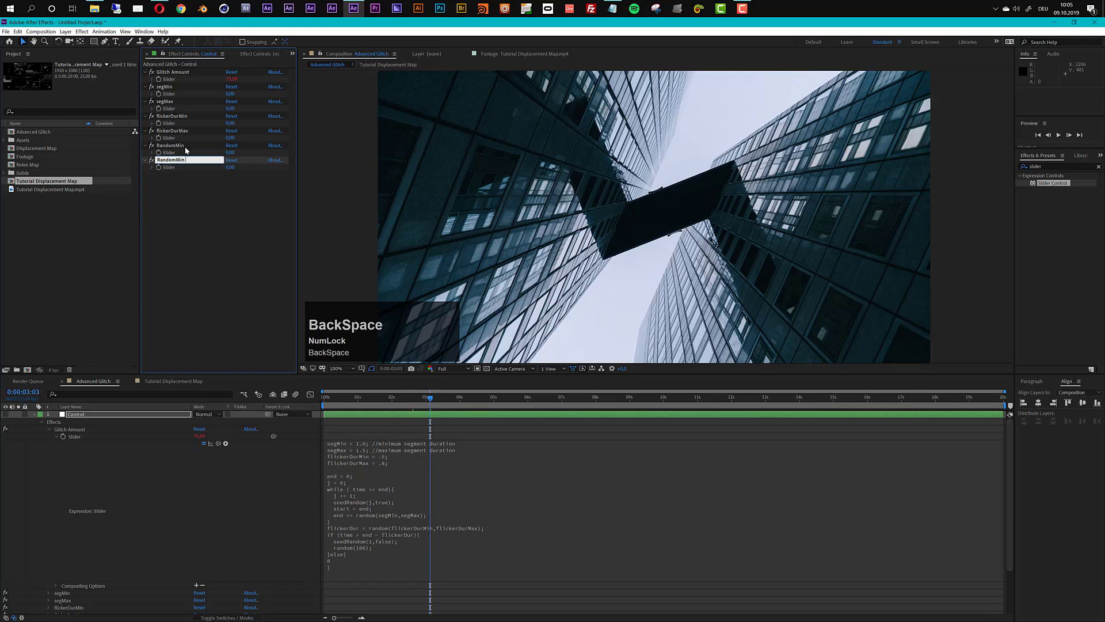
type("ax")
left_click(202, 208)
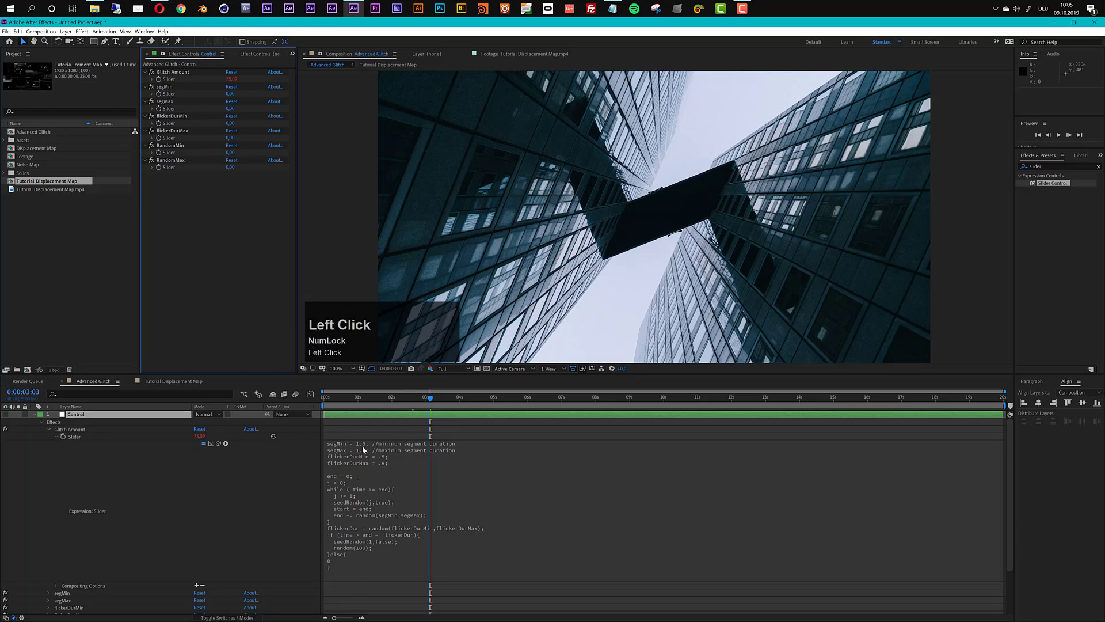
Lock the Control layer's Effect Controls and replace the segMin value in the Glitch Amount expression with a pick-whip link to the segMin slider.
left_click(164, 54)
left_click(373, 457)
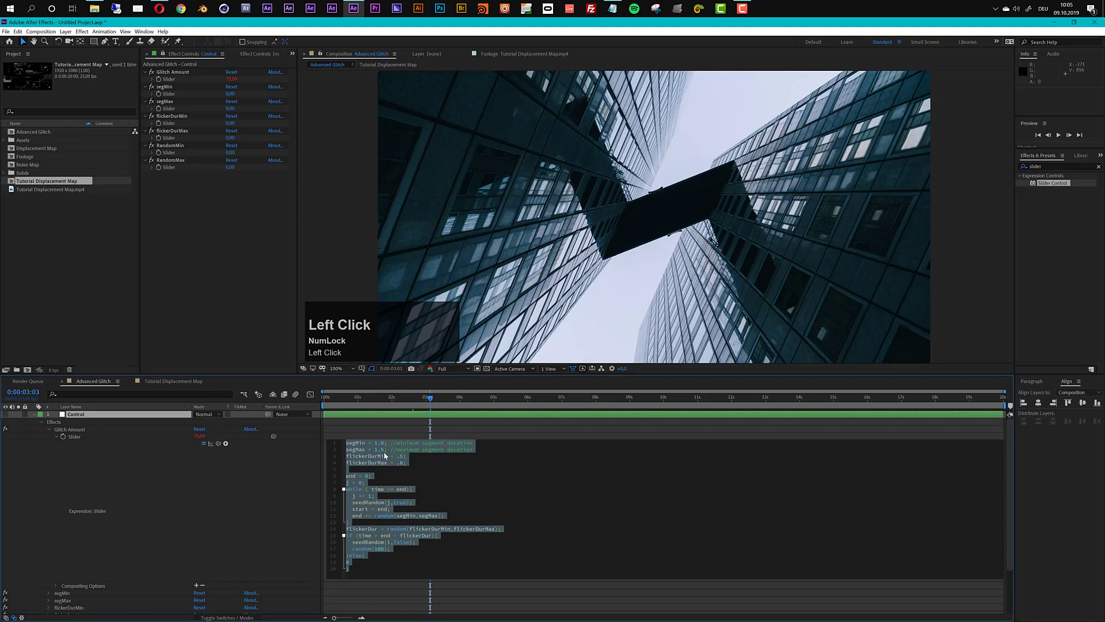
left_click(371, 446)
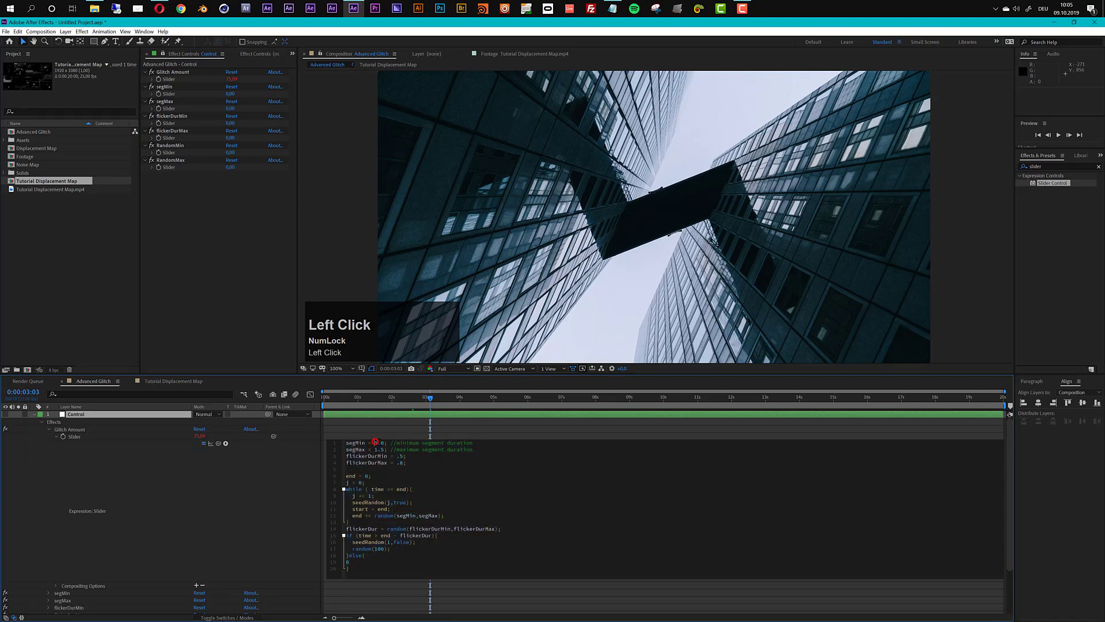
left_click_drag(374, 443, 385, 443)
left_click_drag(273, 438, 168, 94)
Set the segMin slider to 1 and the segMax slider to 1,5.
left_click(230, 94)
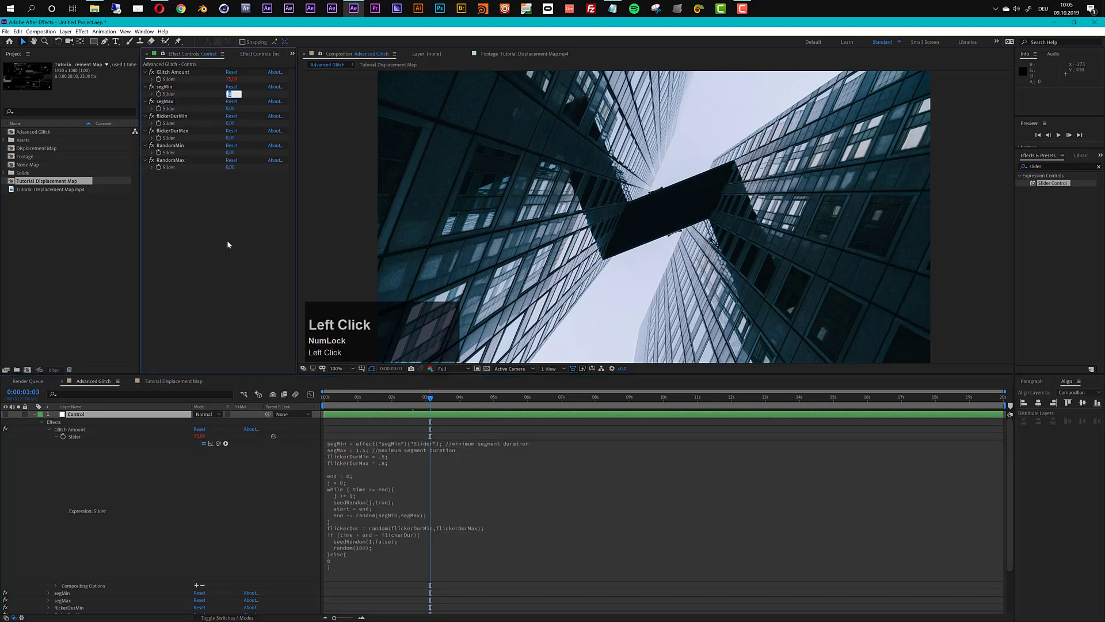
type("1.5")
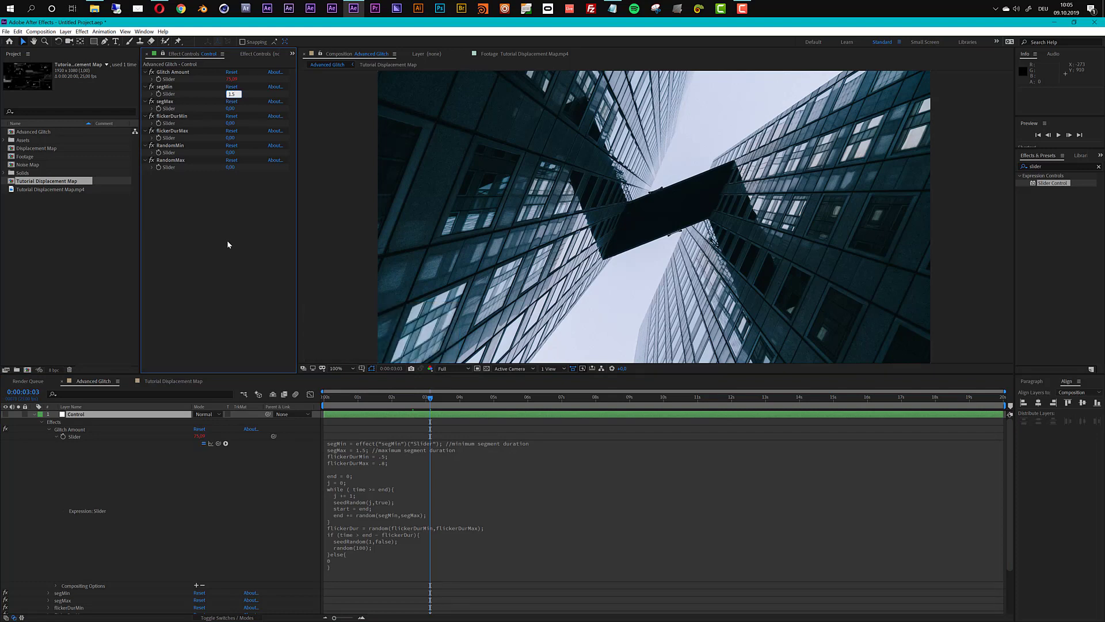
key("BackSpace")
key("BackSpace")
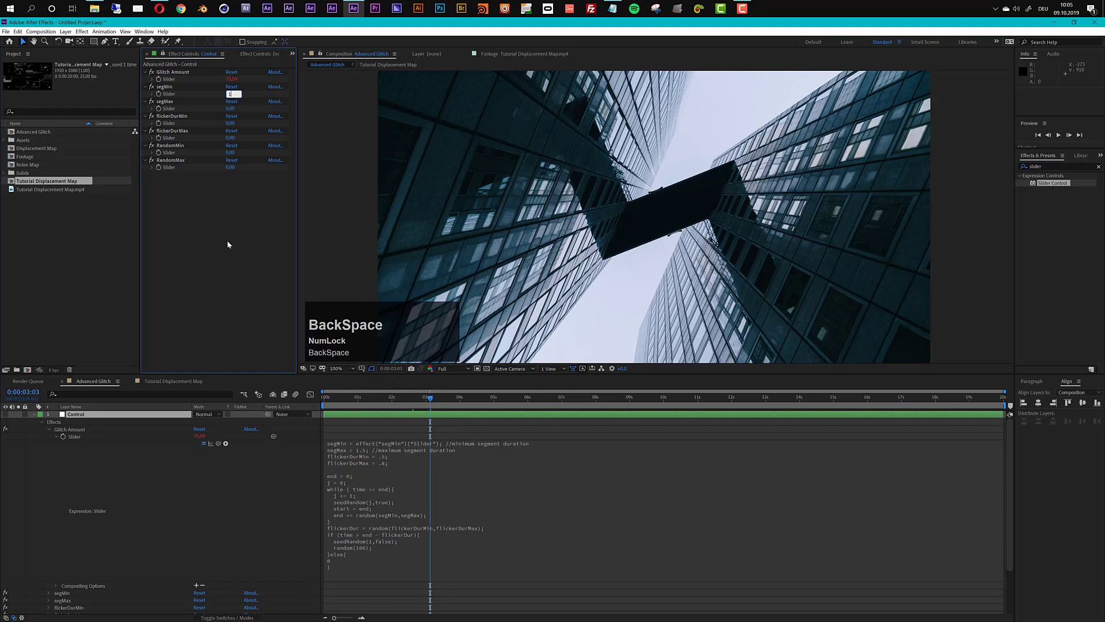
left_click(227, 240)
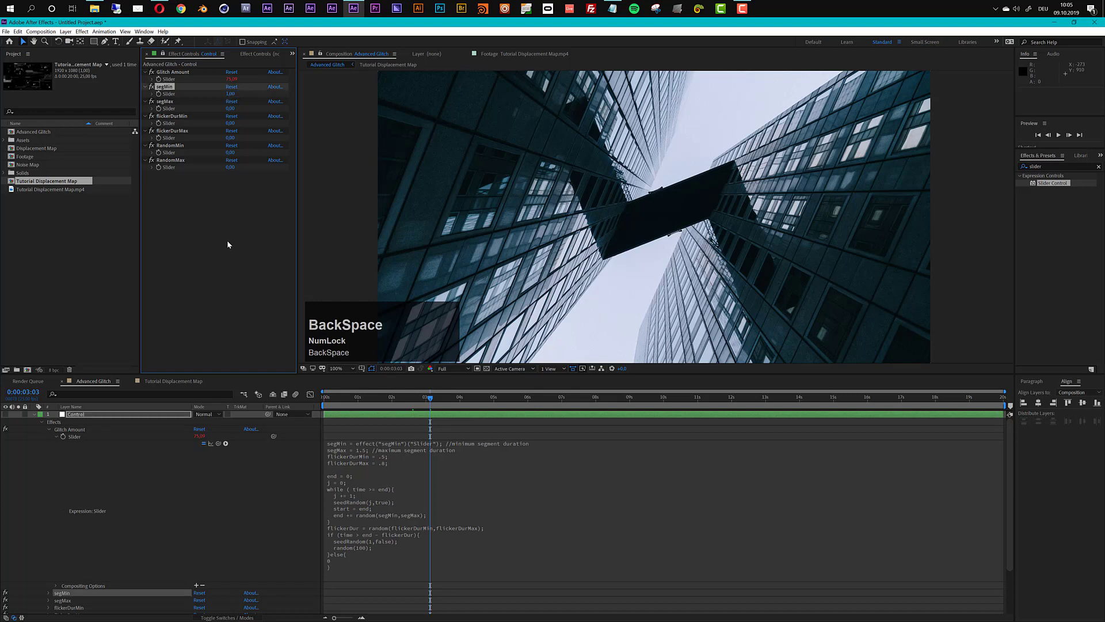
left_click(361, 454)
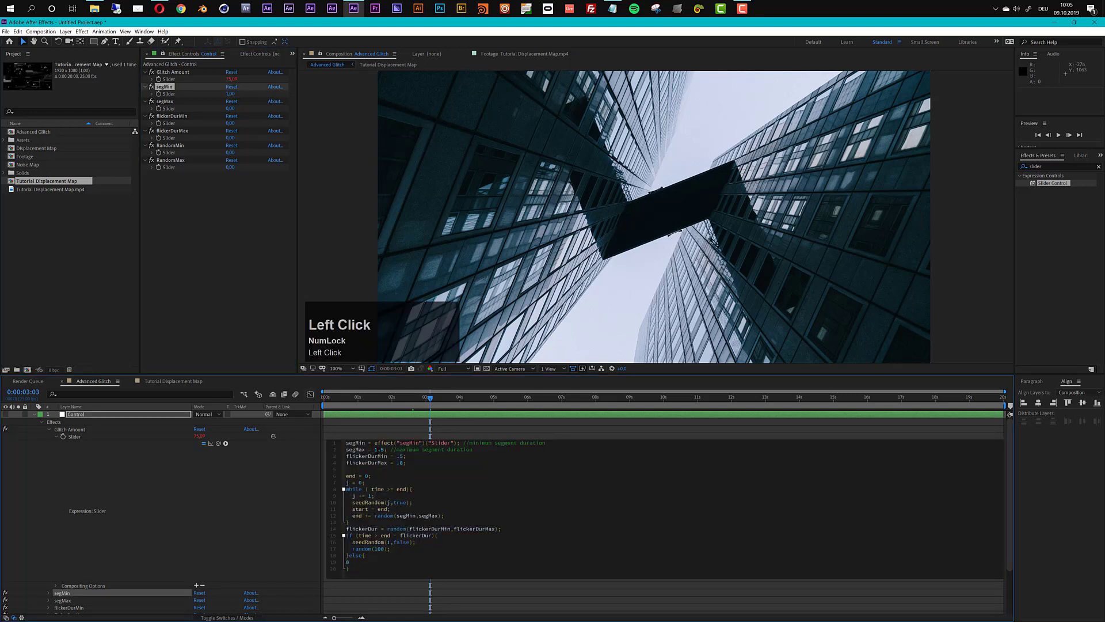
double_click(377, 449)
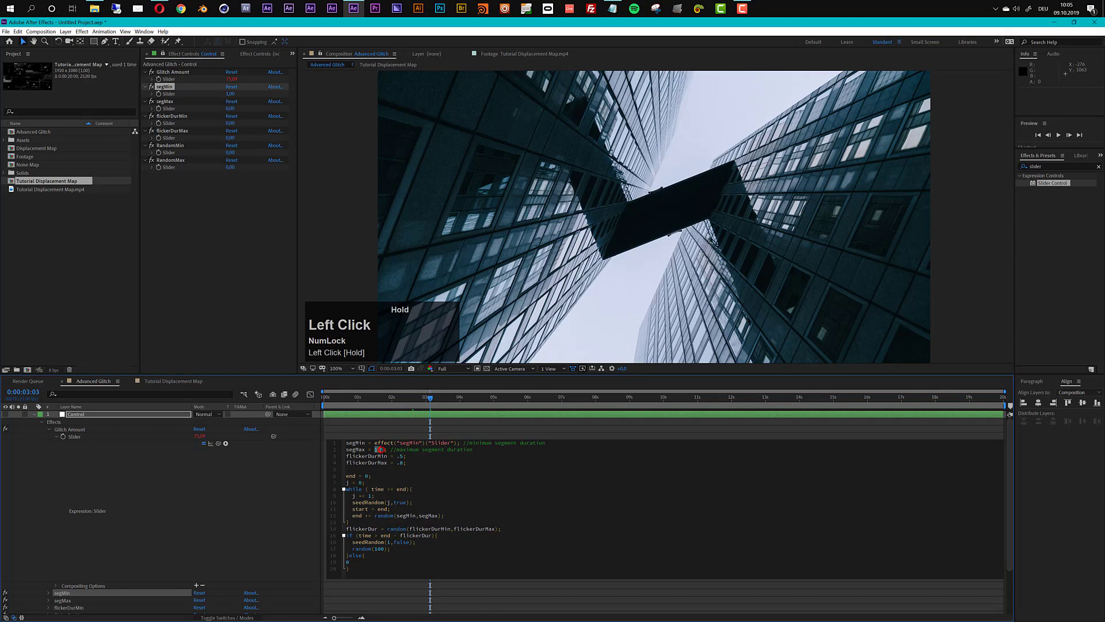
left_click(231, 108)
type("1,5")
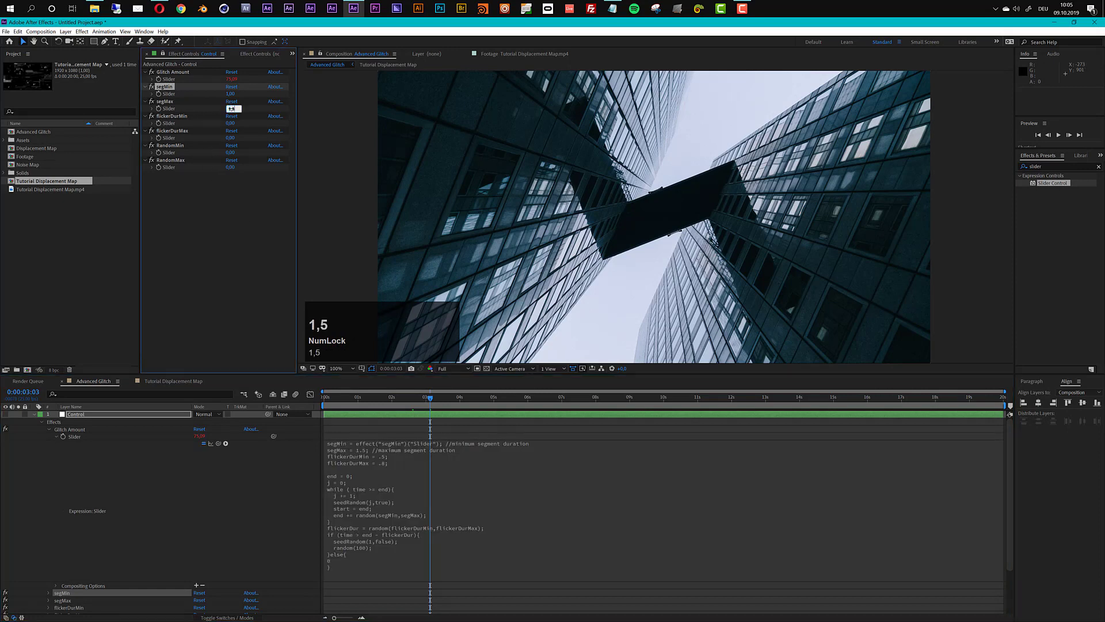
Set the flickerDurMin slider to 0,5 and the flickerDurMax slider to 0,8.
left_click(231, 124)
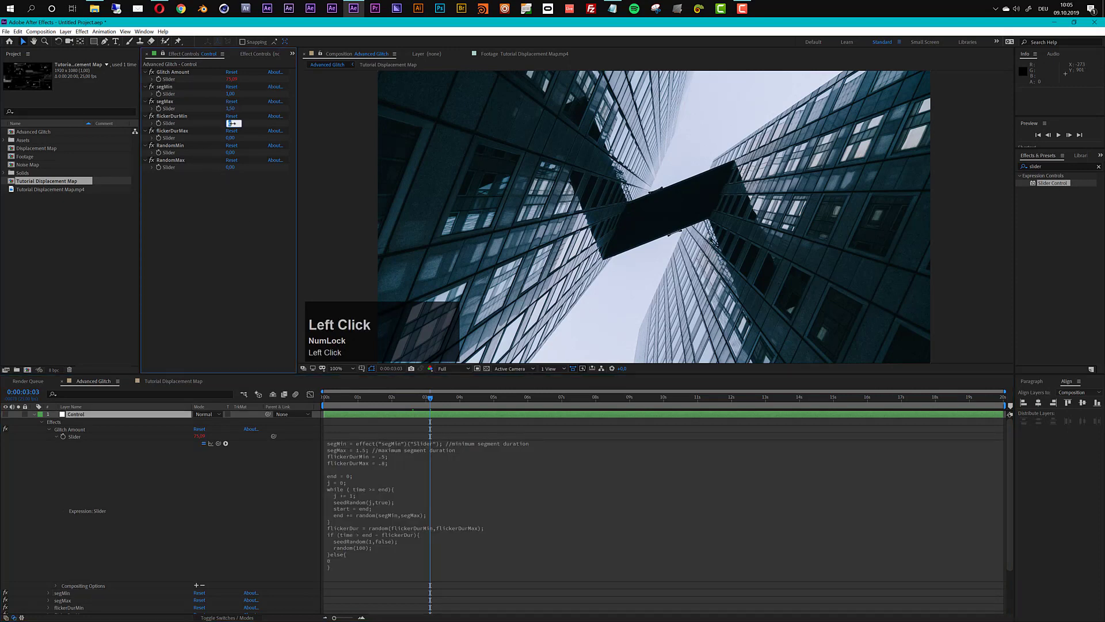
type("0,5")
key("Return")
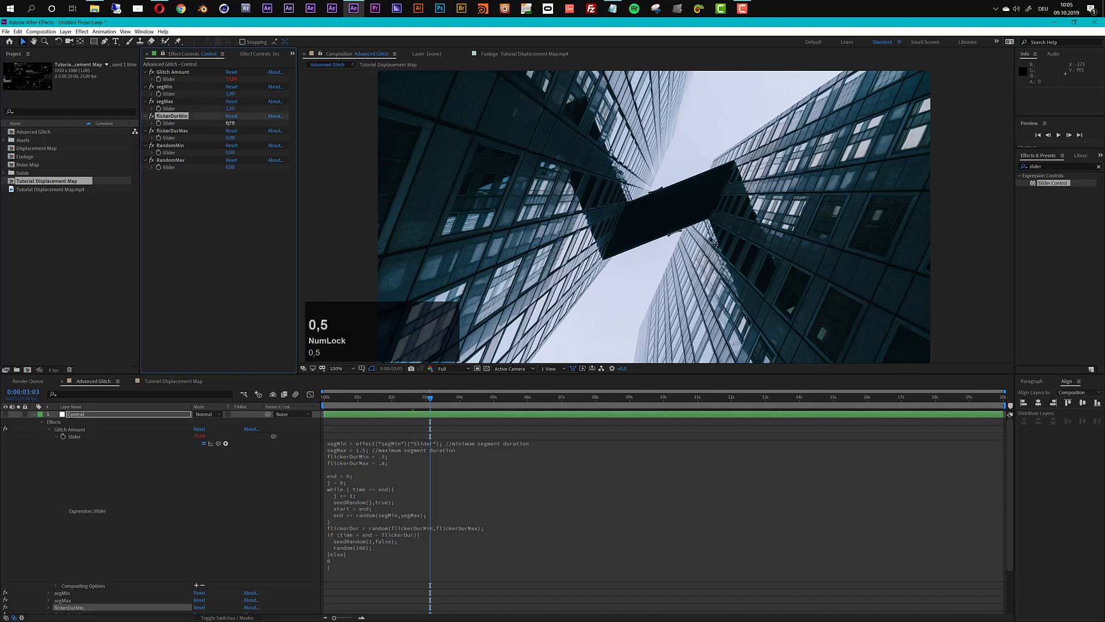
left_click(231, 138)
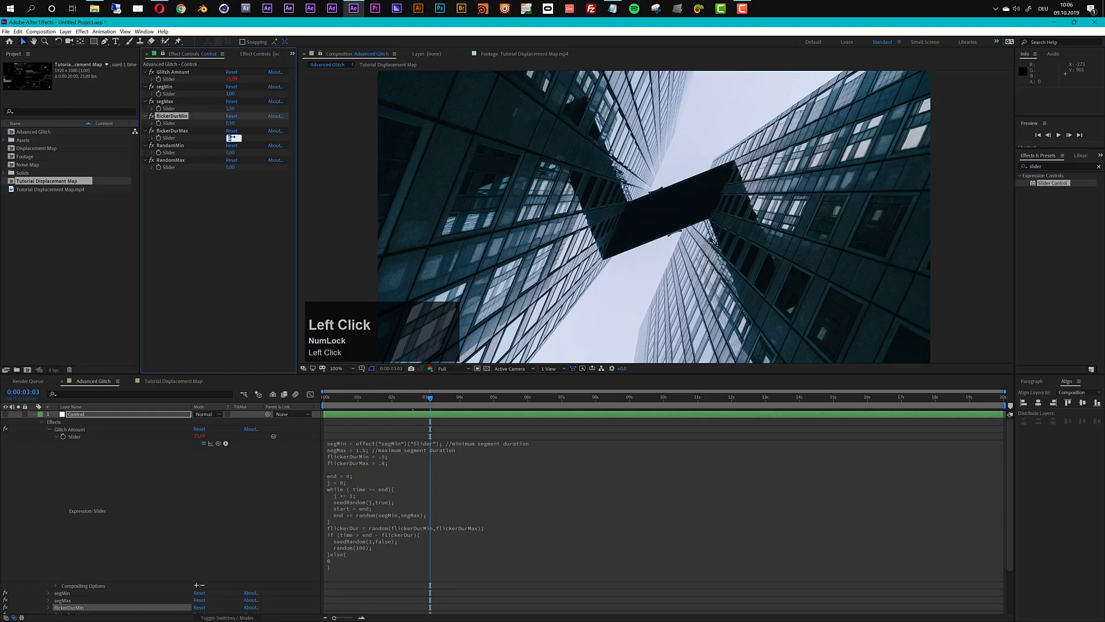
type("0,8")
key("Return")
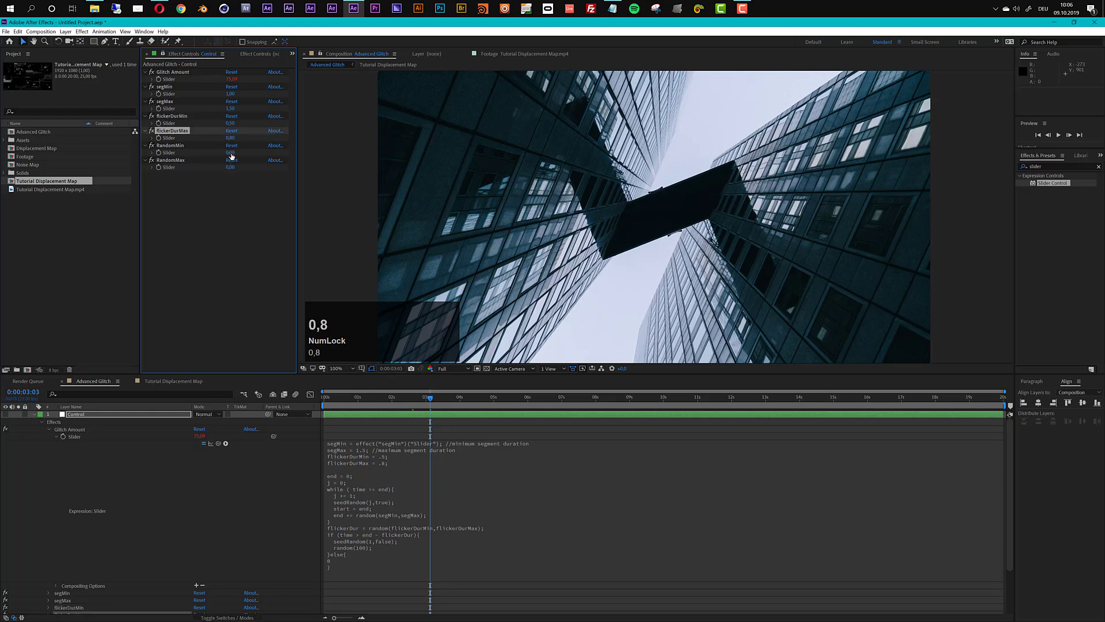
Set the RandomMin slider to 40 and the RandomMax slider to 60.
left_click(230, 152)
type("40")
key("Tab")
type("60")
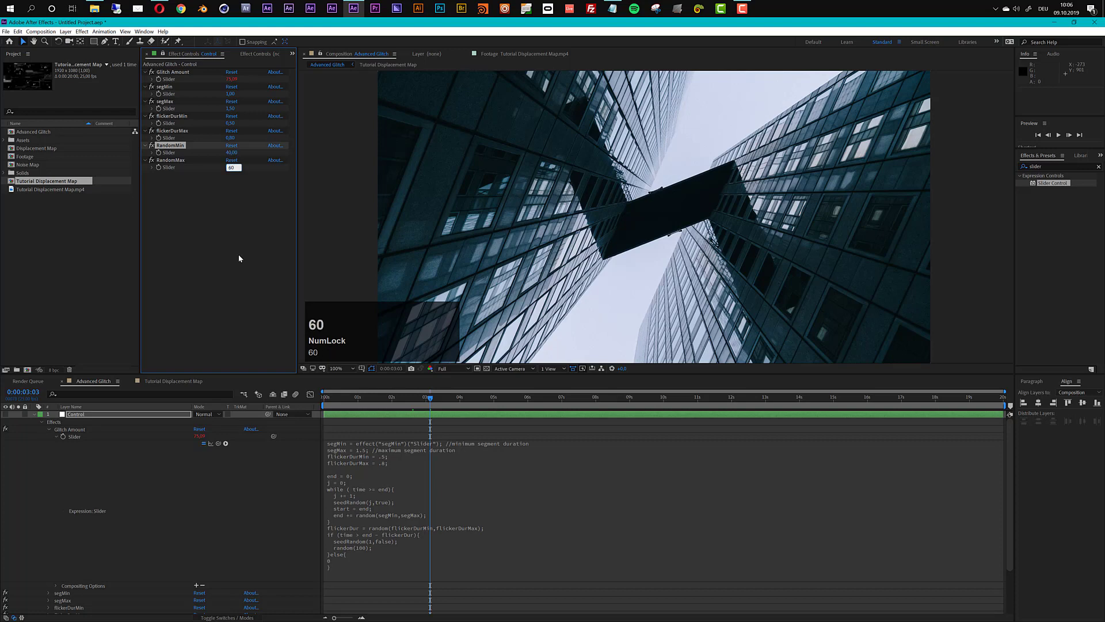
left_click(205, 108)
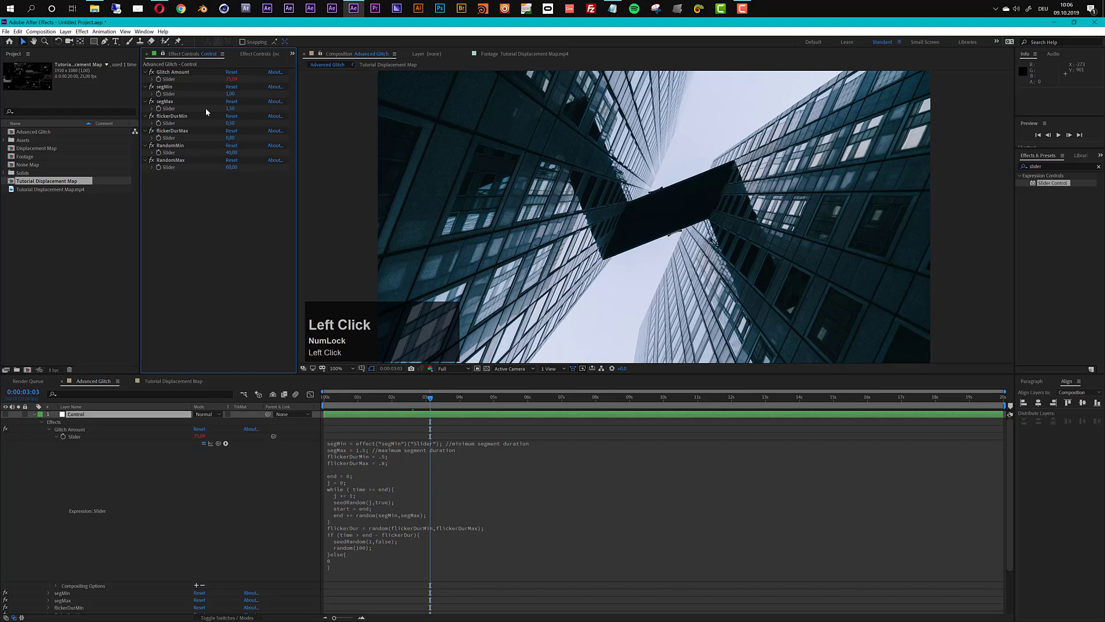
Replace the segMax value in the Glitch Amount expression with a pick-whip link to the segMax slider.
left_click(367, 450)
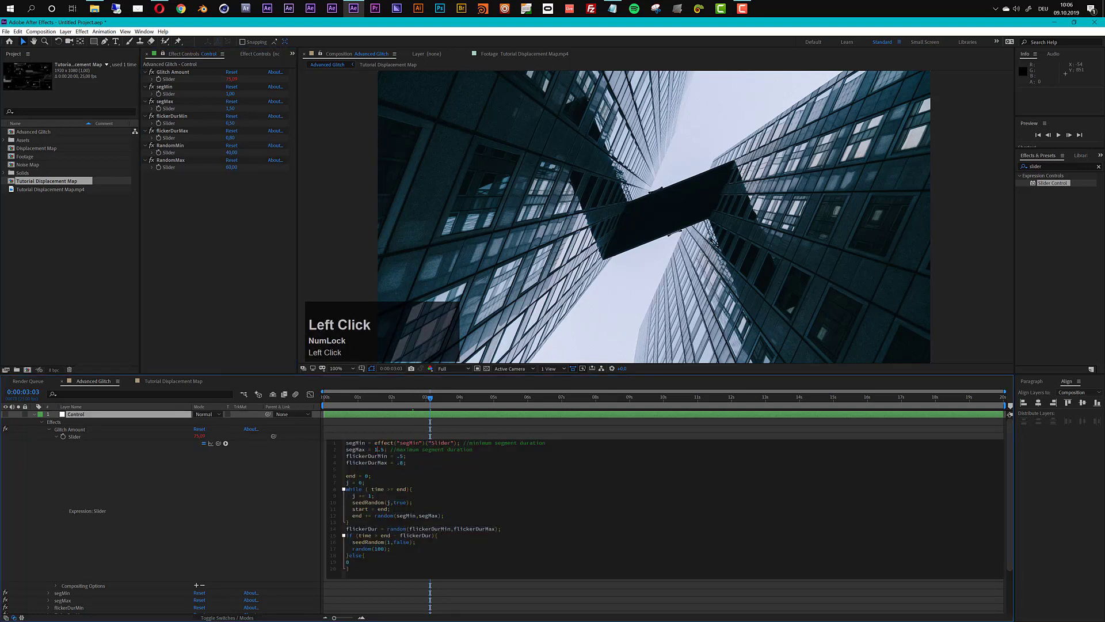
left_click_drag(375, 449, 384, 450)
left_click_drag(220, 444, 169, 108)
Replace the flickerDurMin and flickerDurMax values in the Glitch Amount expression with pick-whip links to their matching sliders.
left_click_drag(397, 456, 406, 456)
left_click_drag(217, 445, 169, 124)
left_click_drag(396, 463, 405, 463)
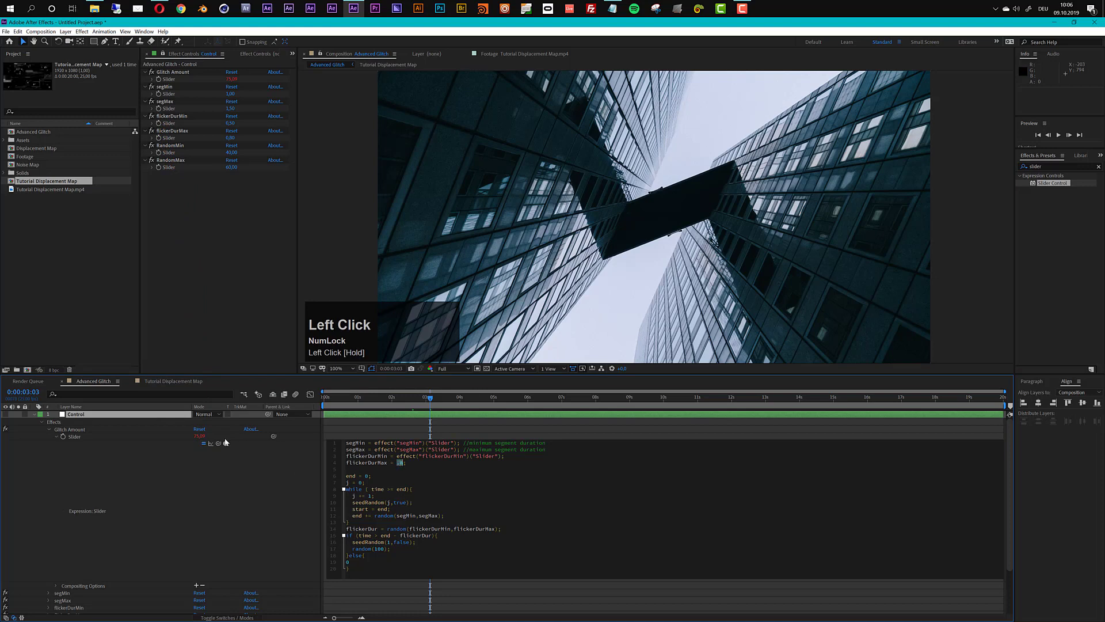
left_click_drag(222, 445, 172, 139)
Replace the 100 inside random() in the Glitch Amount expression with pick-whip links to the RandomMin and RandomMax sliders, separated by a comma.
scroll(401, 315, "down", 1)
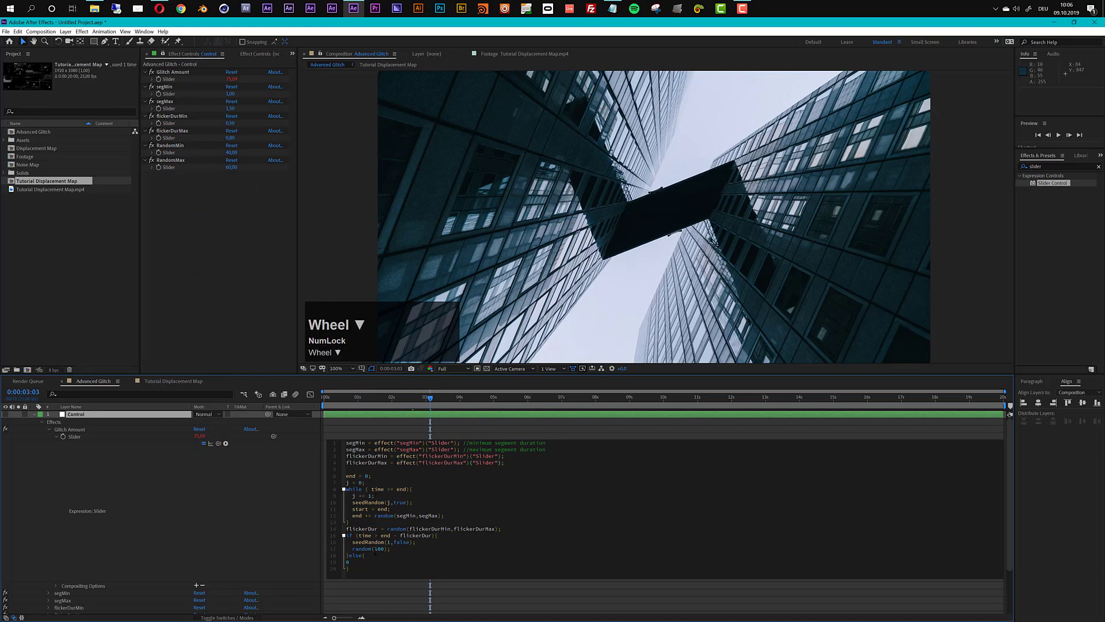
left_click(374, 549)
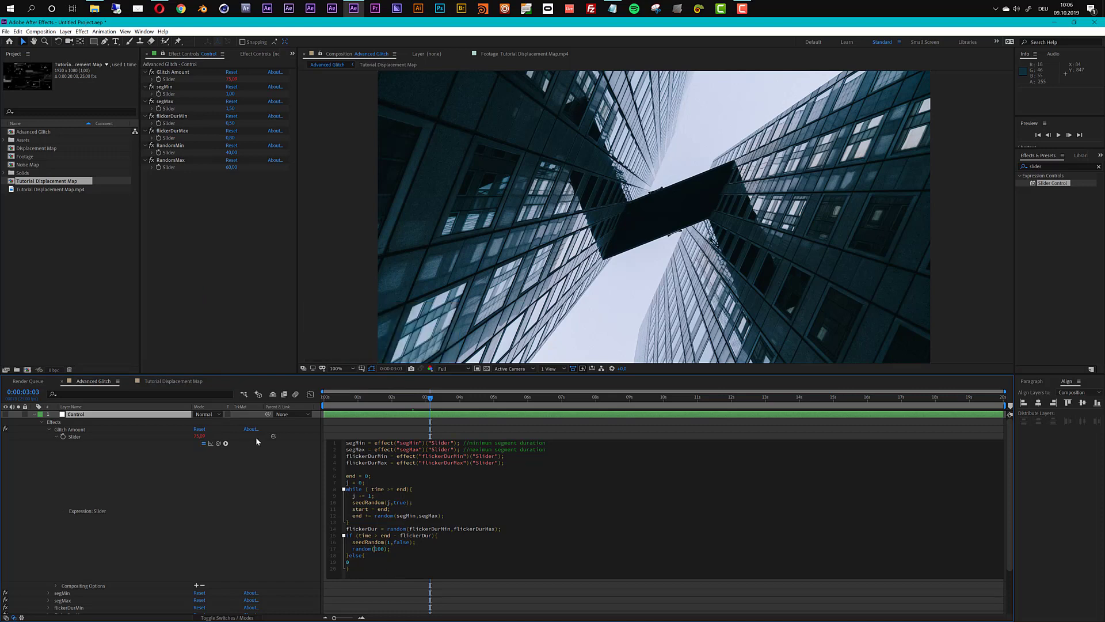
left_click_drag(273, 436, 176, 156)
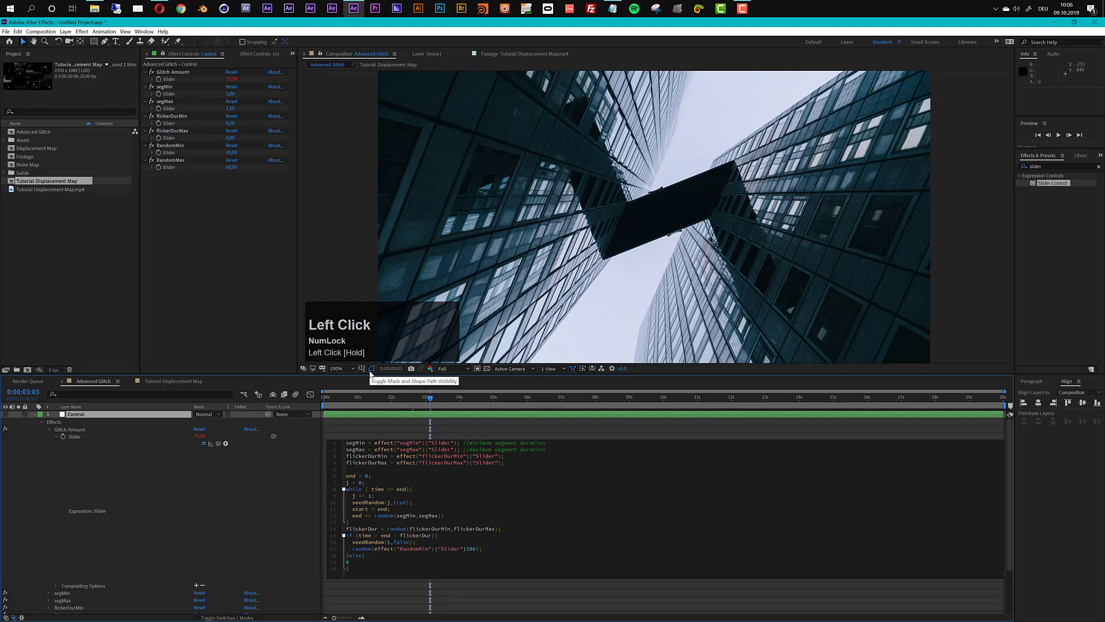
type(",")
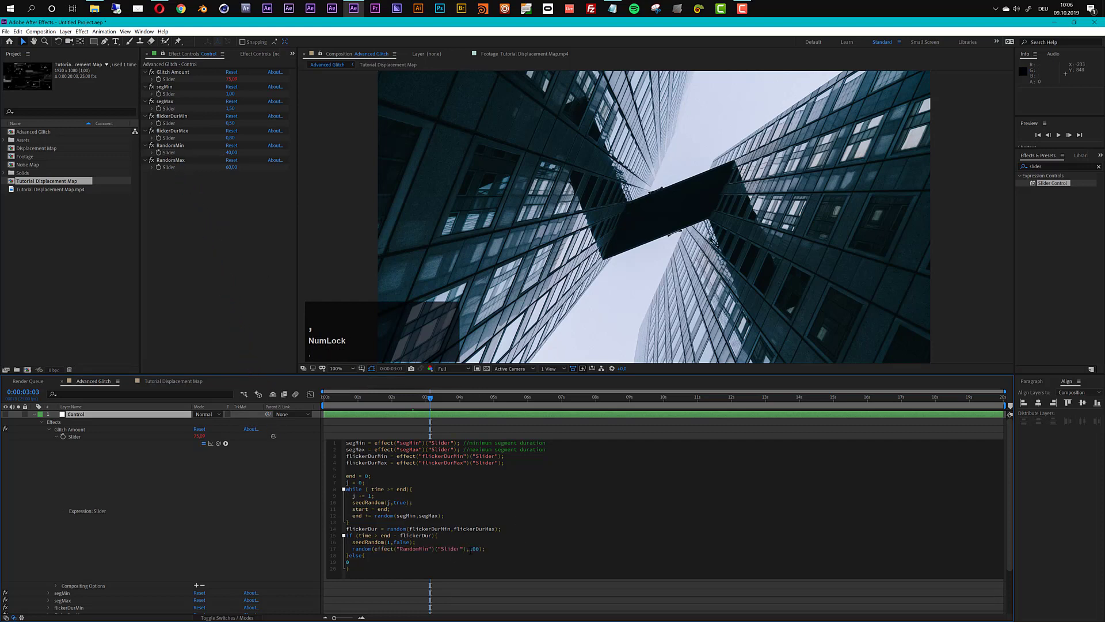
left_click_drag(468, 548, 479, 549)
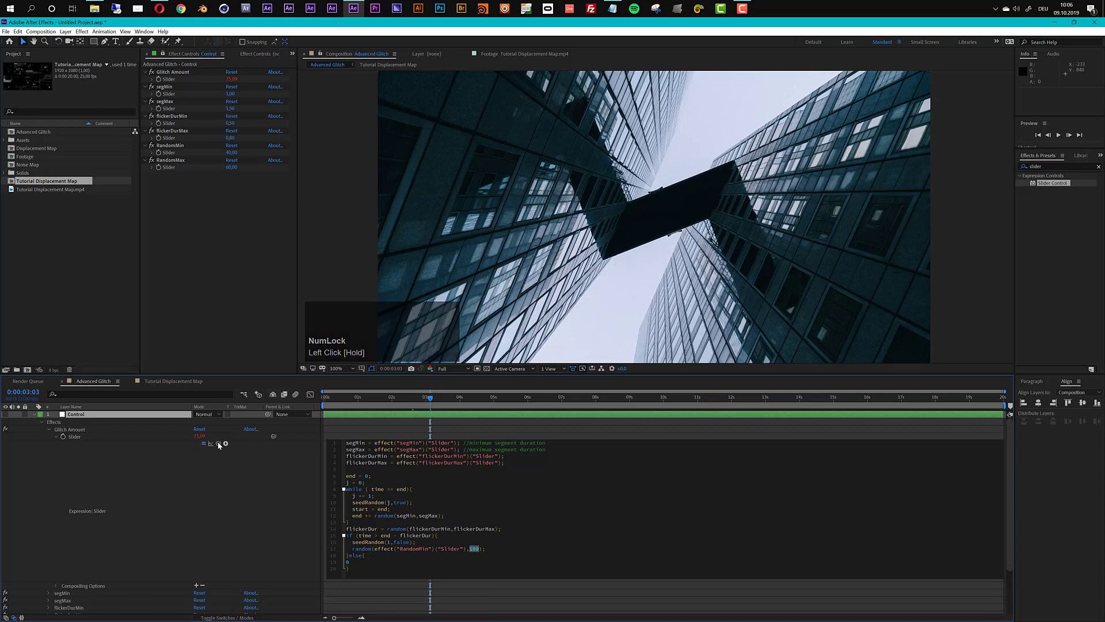
left_click_drag(218, 443, 173, 166)
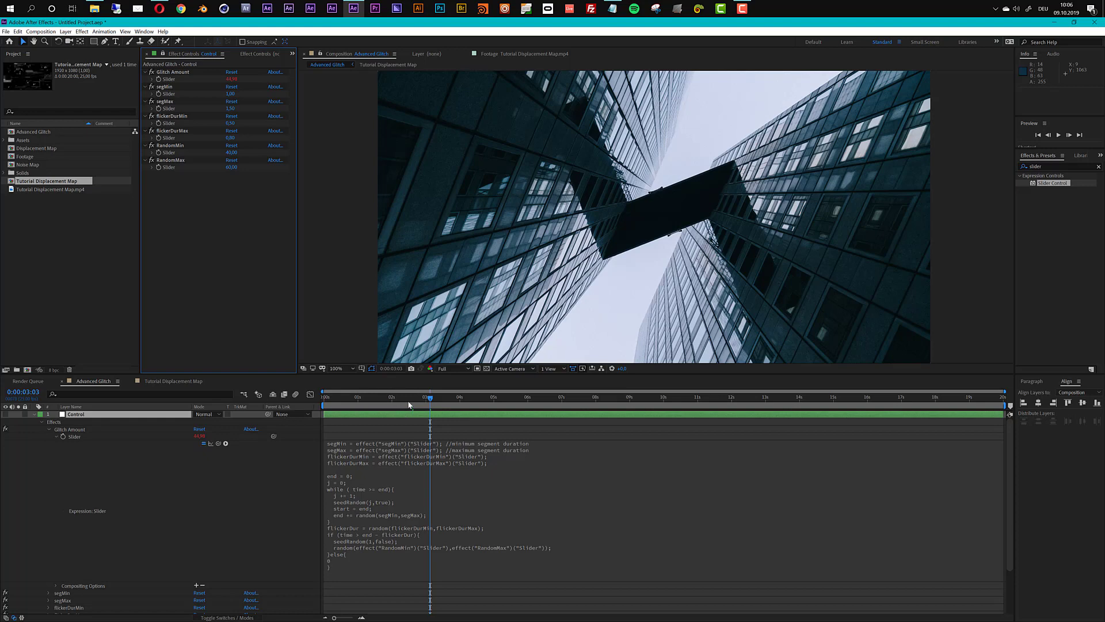
Examine the Glitch Amount slider's expression graph over time in the Graph Editor, and return to the collapsed layer view.
left_click_drag(406, 397, 437, 401)
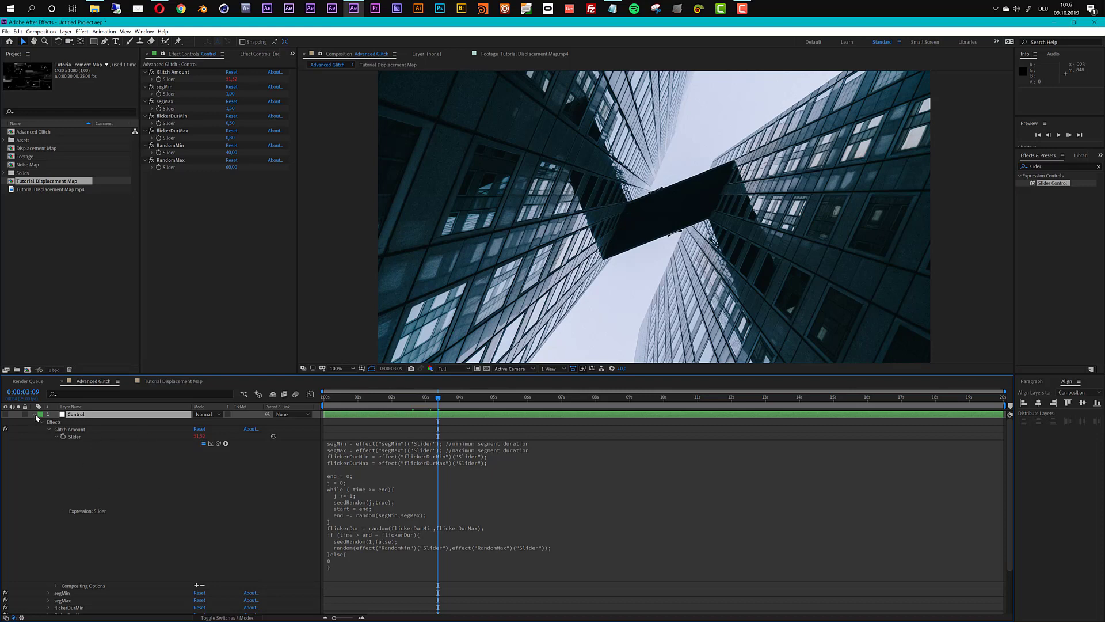
left_click(210, 443)
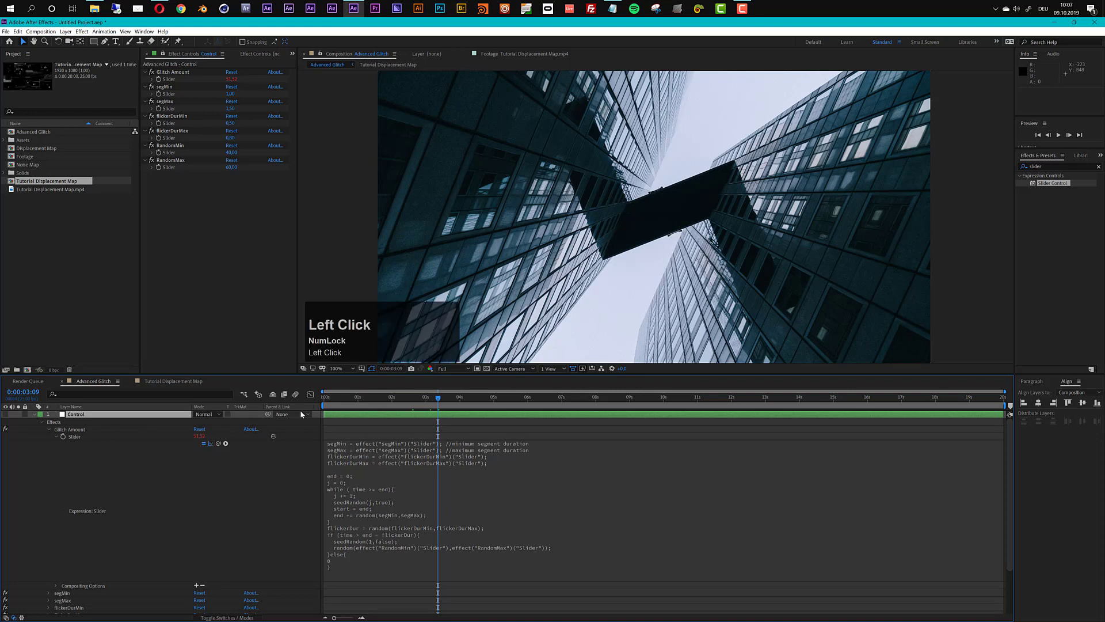
left_click(310, 394)
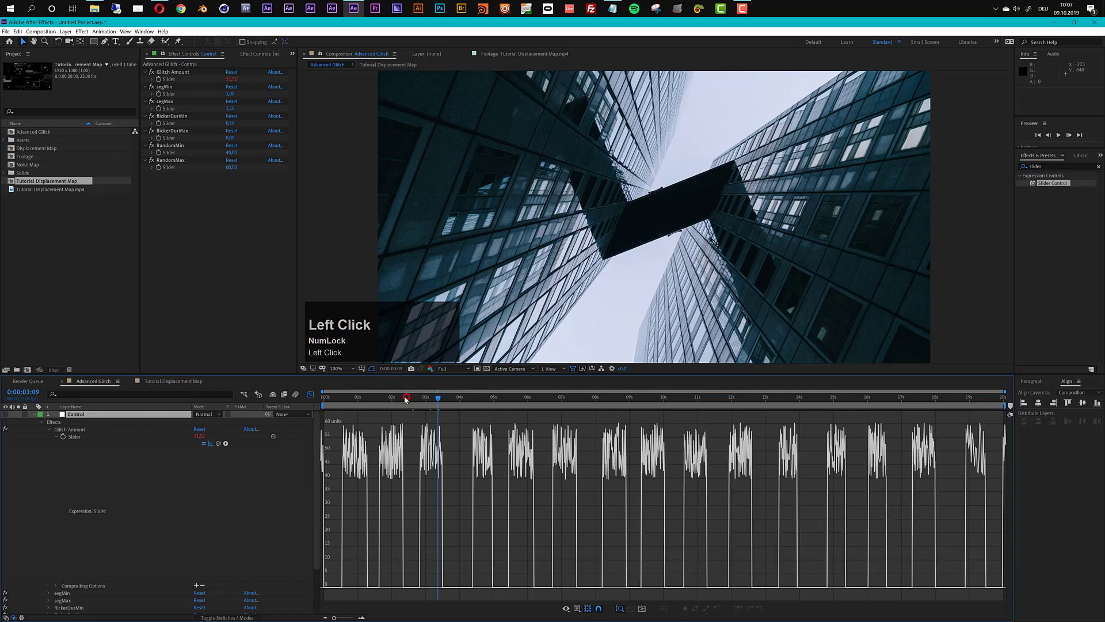
left_click_drag(394, 397, 486, 414)
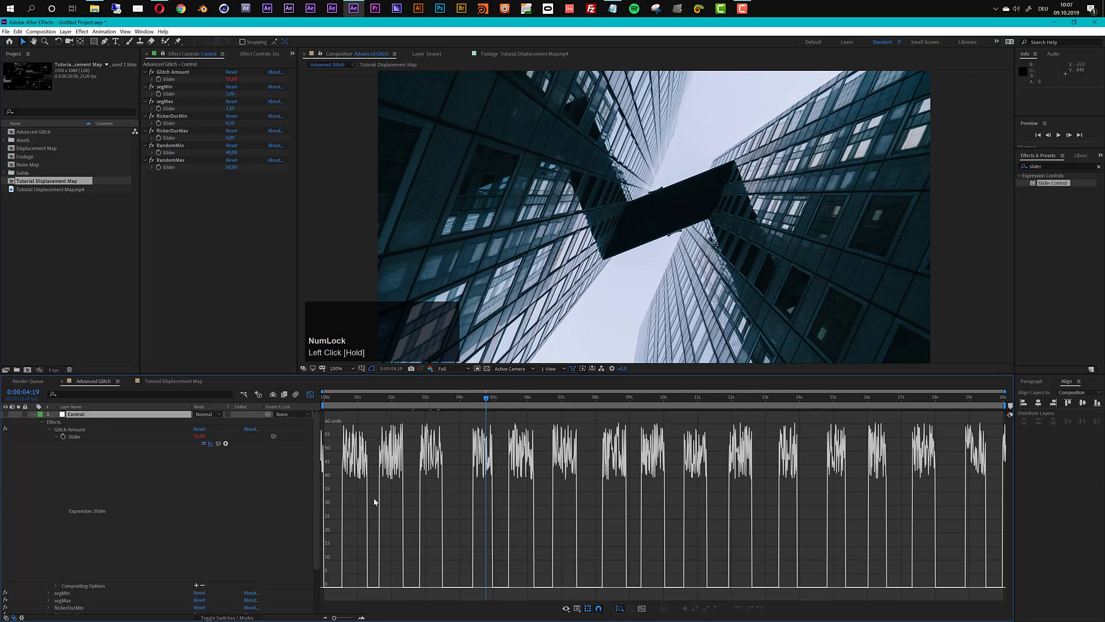
left_click(393, 400)
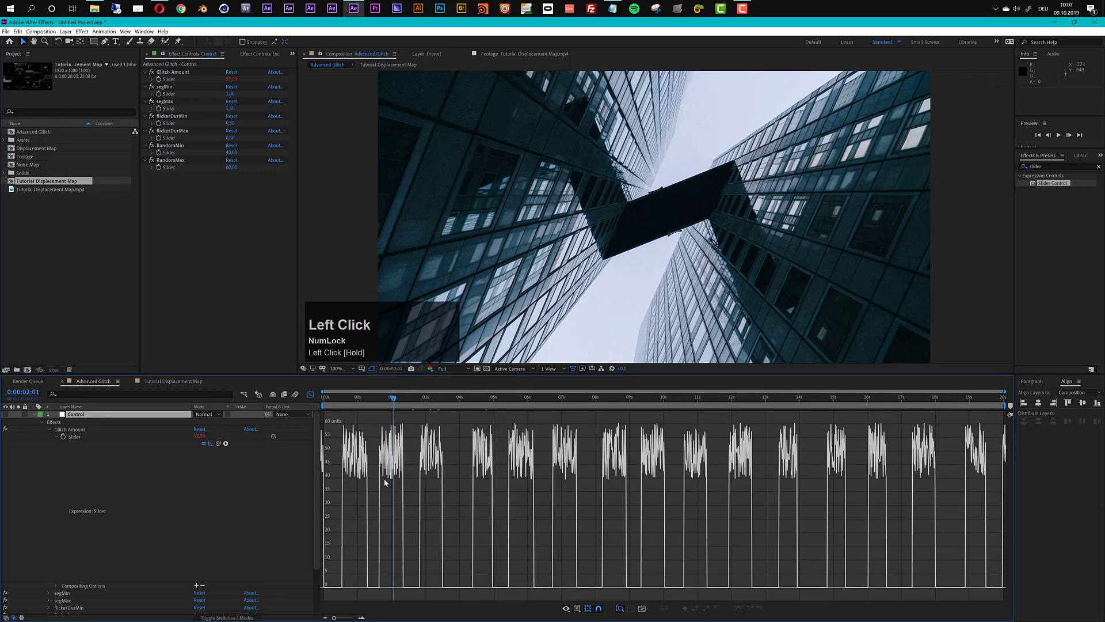
left_click(427, 398)
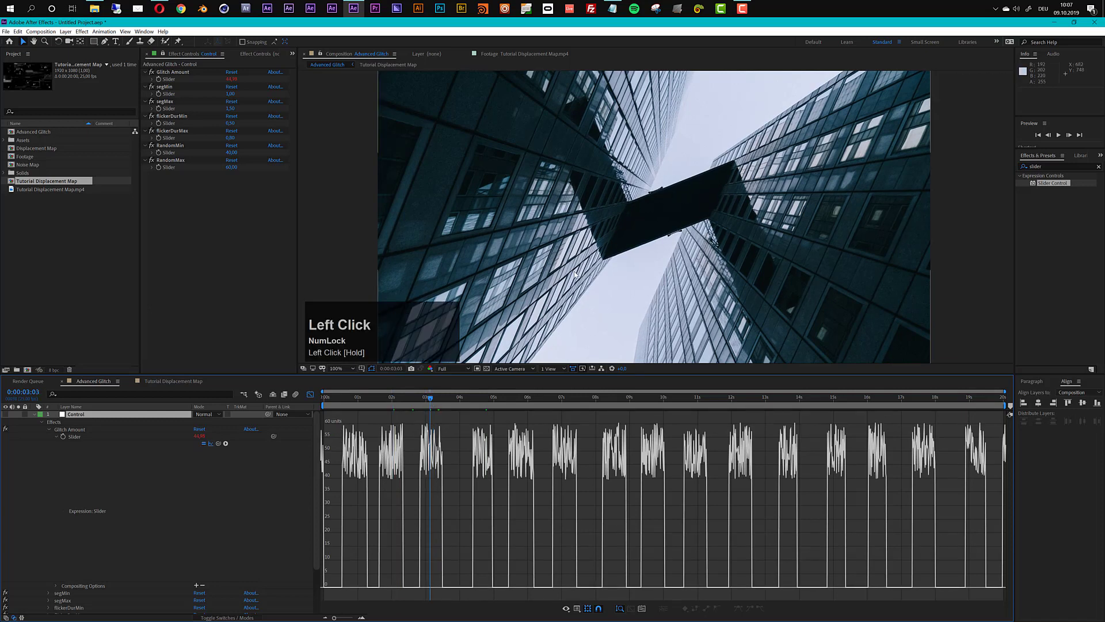
left_click(34, 419)
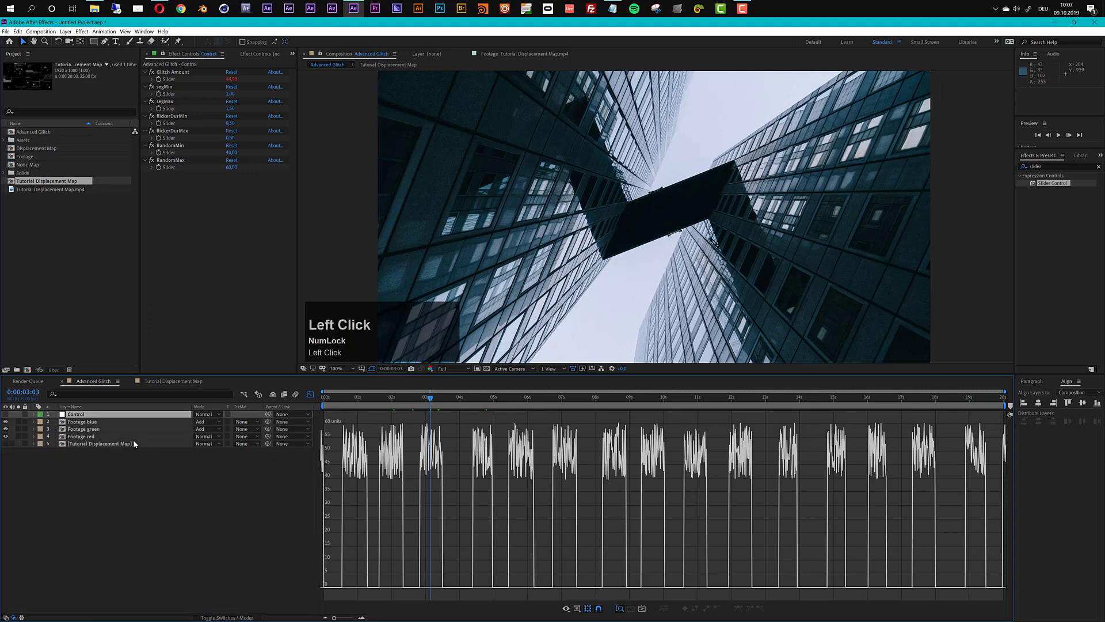
left_click(310, 394)
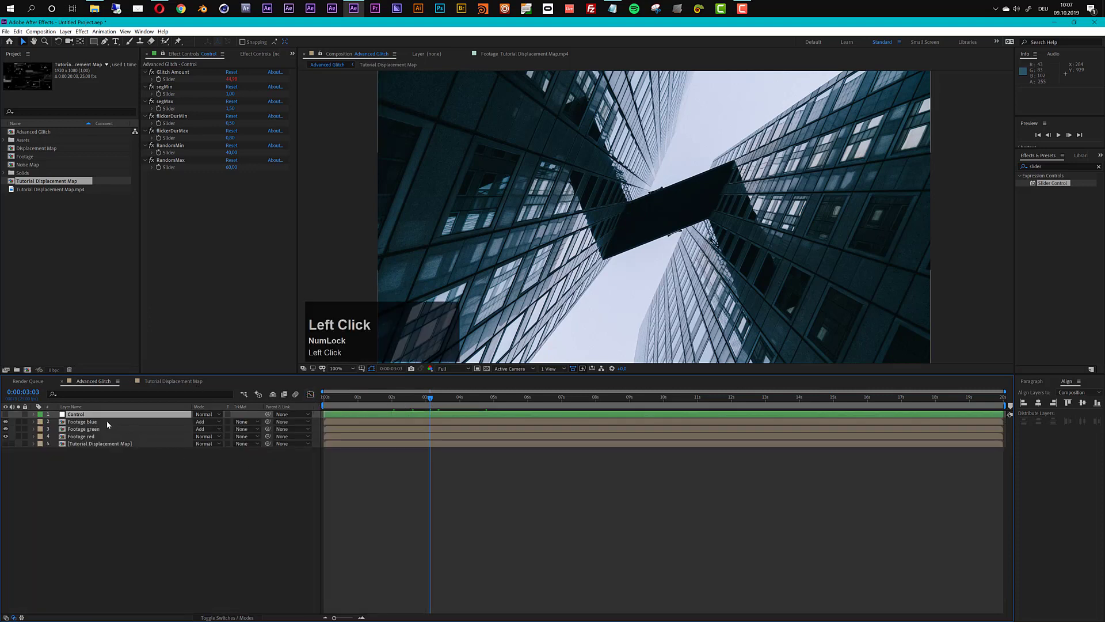
Filter the three footage layers for "max" and link Footage blue's Max Horizontal Displacement to the Control layer's Glitch Amount slider by expression.
left_click(80, 437)
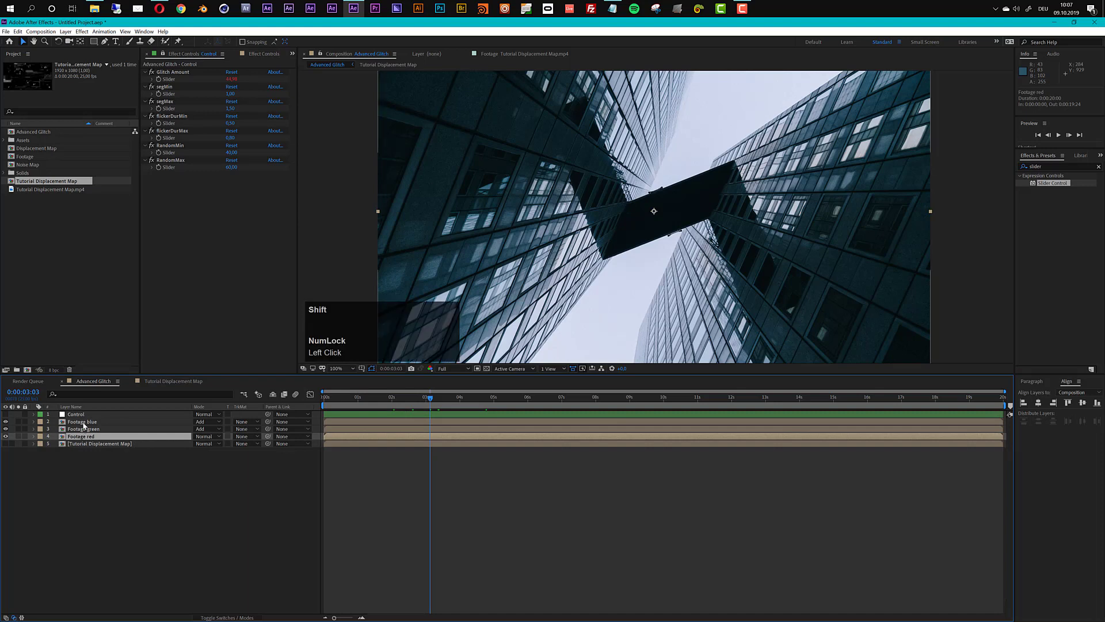
left_click(80, 422, "shift")
left_click(93, 394)
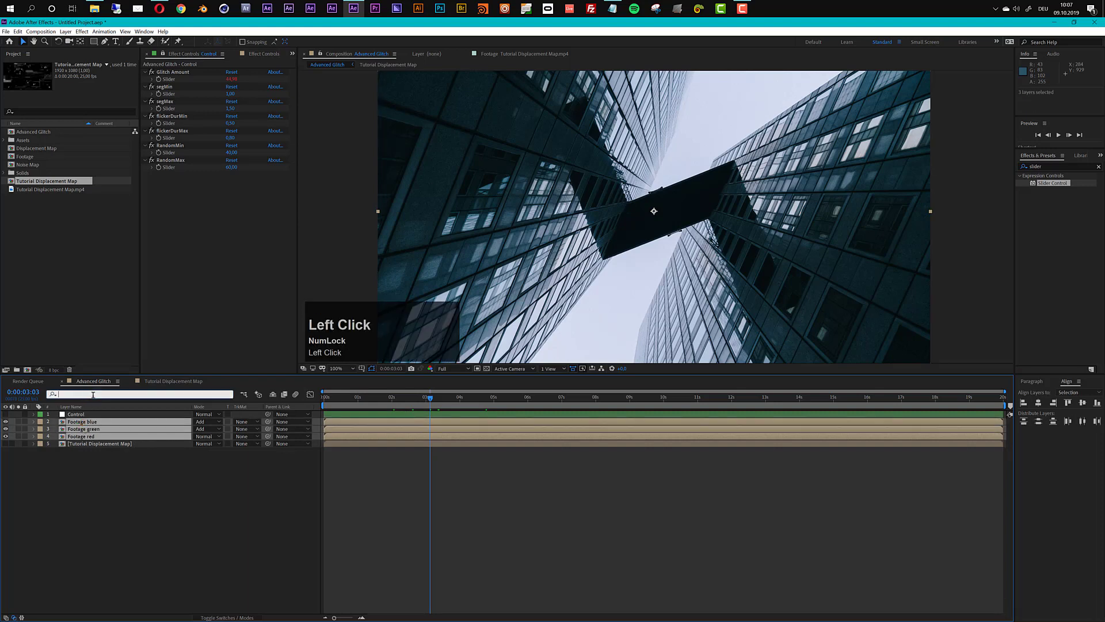
type("max")
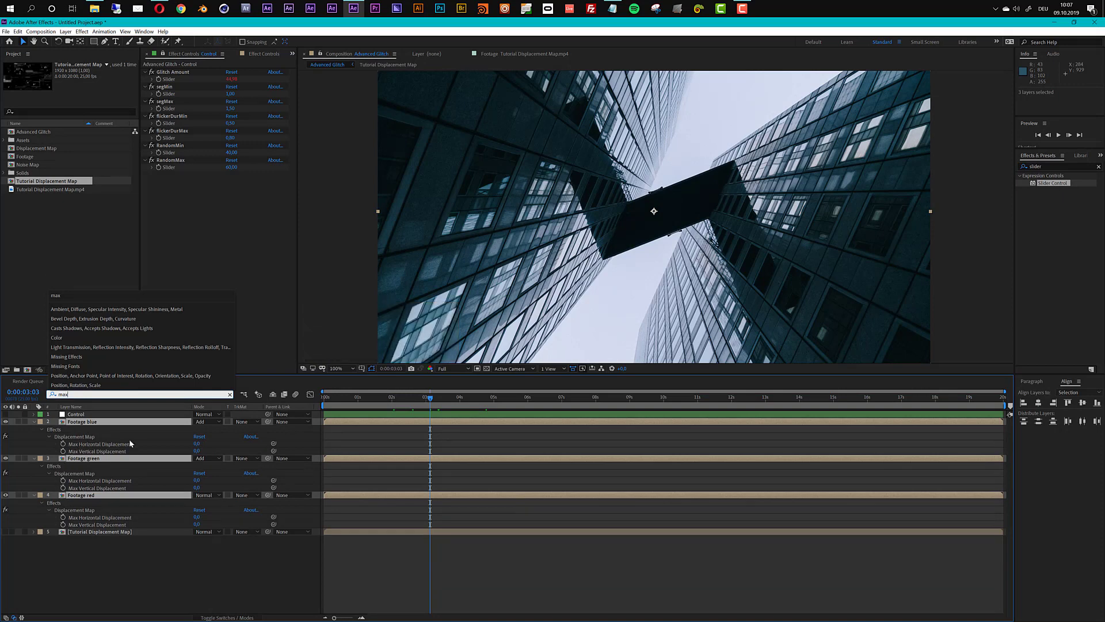
left_click(63, 444, "alt")
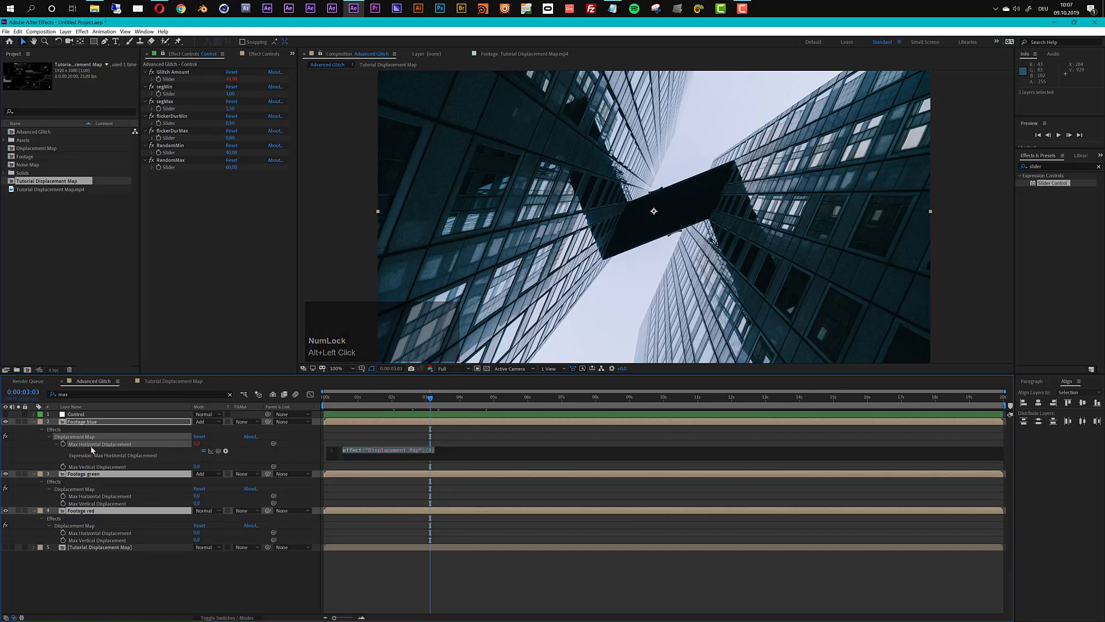
left_click_drag(218, 450, 172, 79)
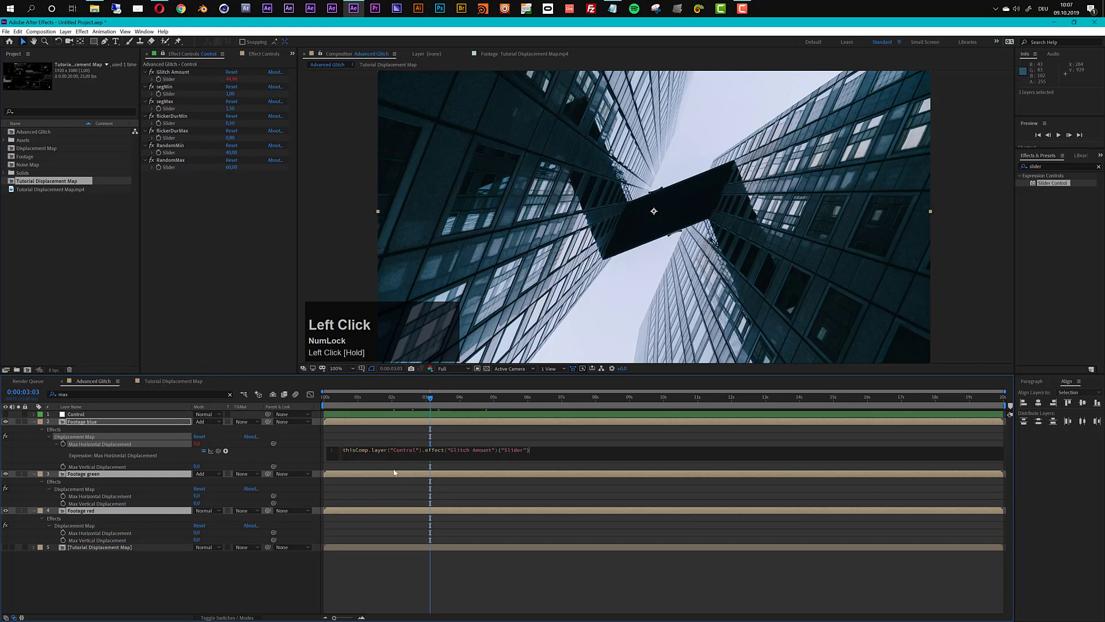
left_click(40, 451)
Copy Footage blue's Max Horizontal Displacement expression to the same property on Footage green and Footage red, and preview the glitch.
right_click(87, 446)
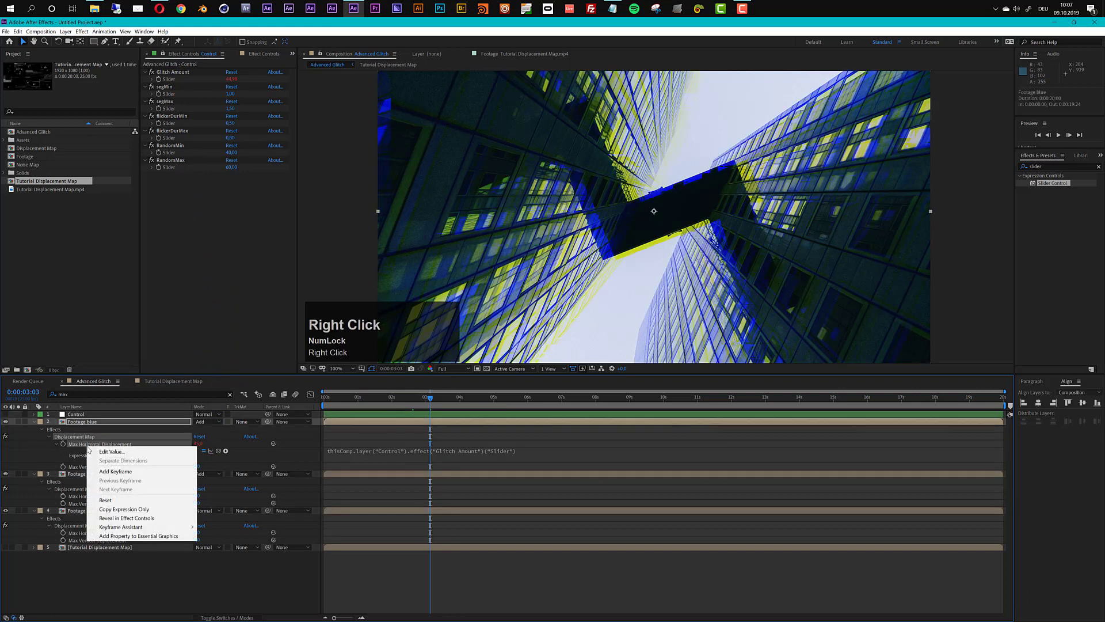
left_click(131, 509)
left_click(100, 496)
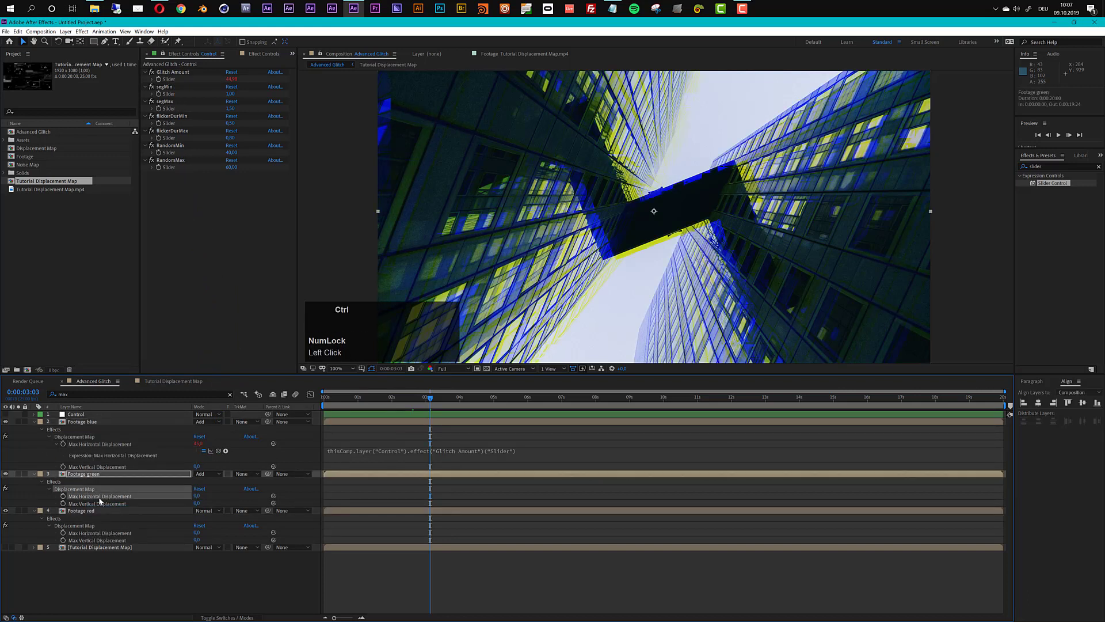
key("ctrl+v")
left_click(106, 534)
key("ctrl+v")
left_click(116, 587)
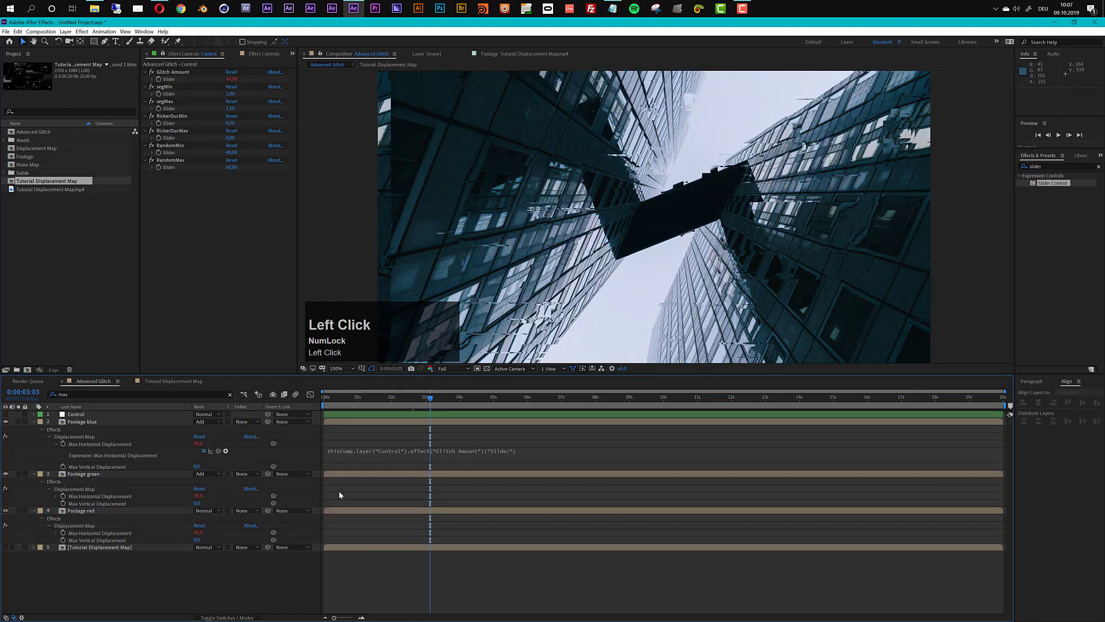
left_click(372, 401)
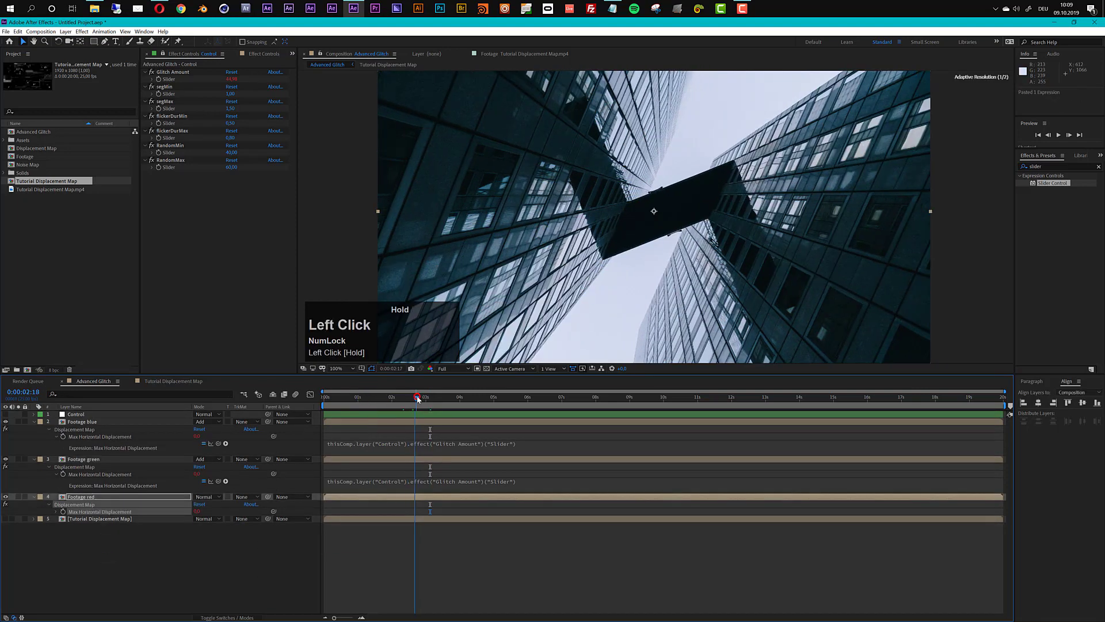
left_click_drag(414, 401, 477, 412)
key("space")
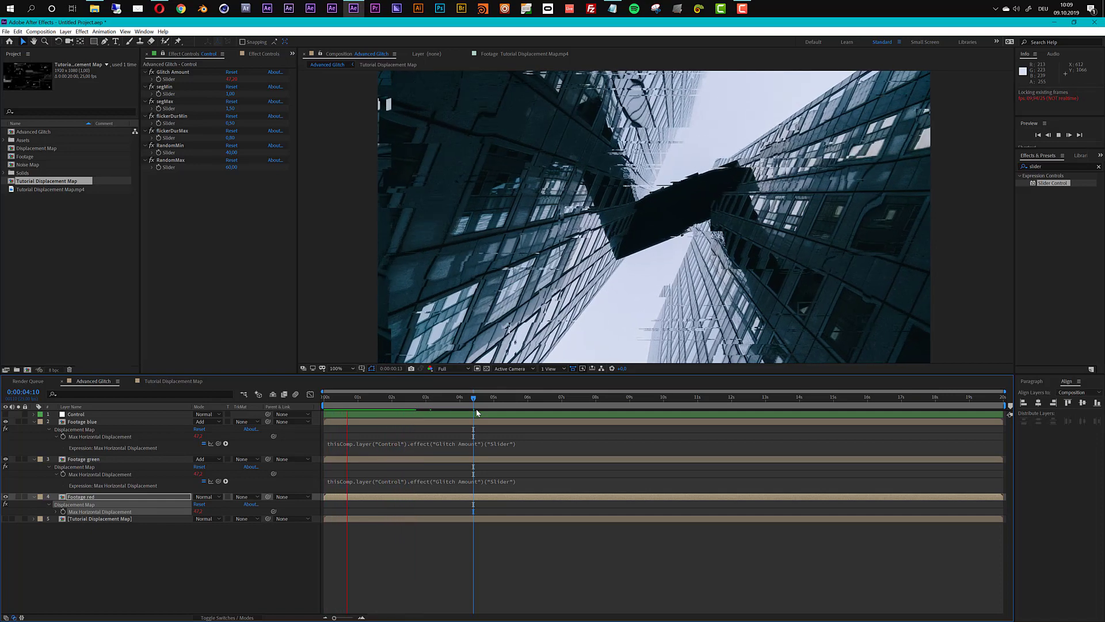
key("space")
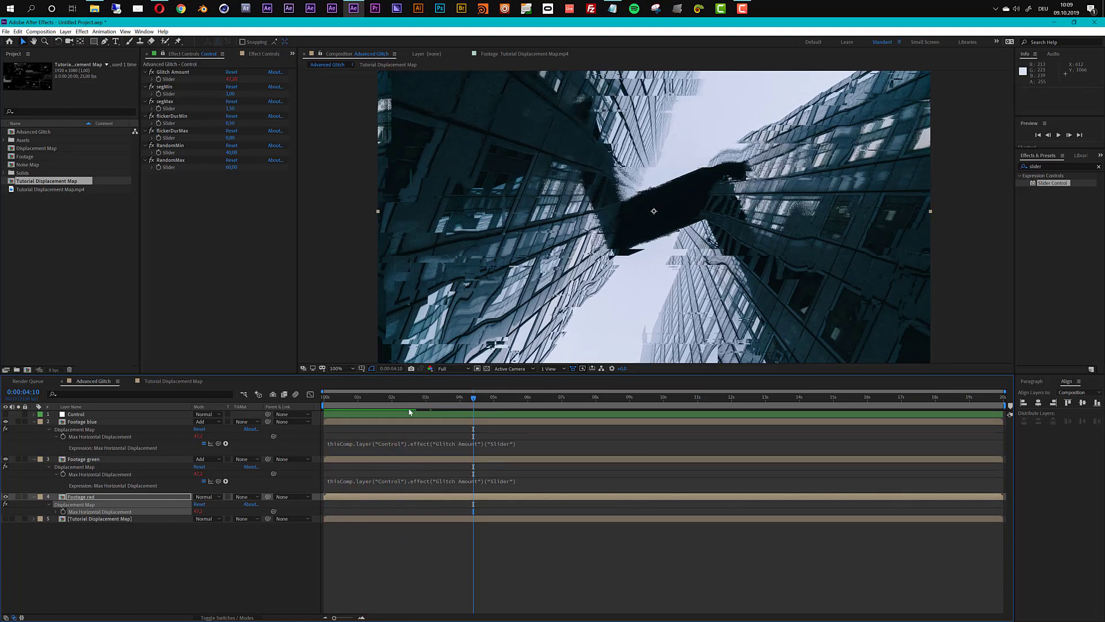
Give Footage blue's Position a wiggle expression with frequency 12 and its amplitude linked to the Control layer's Glitch Amount slider.
left_click(87, 423)
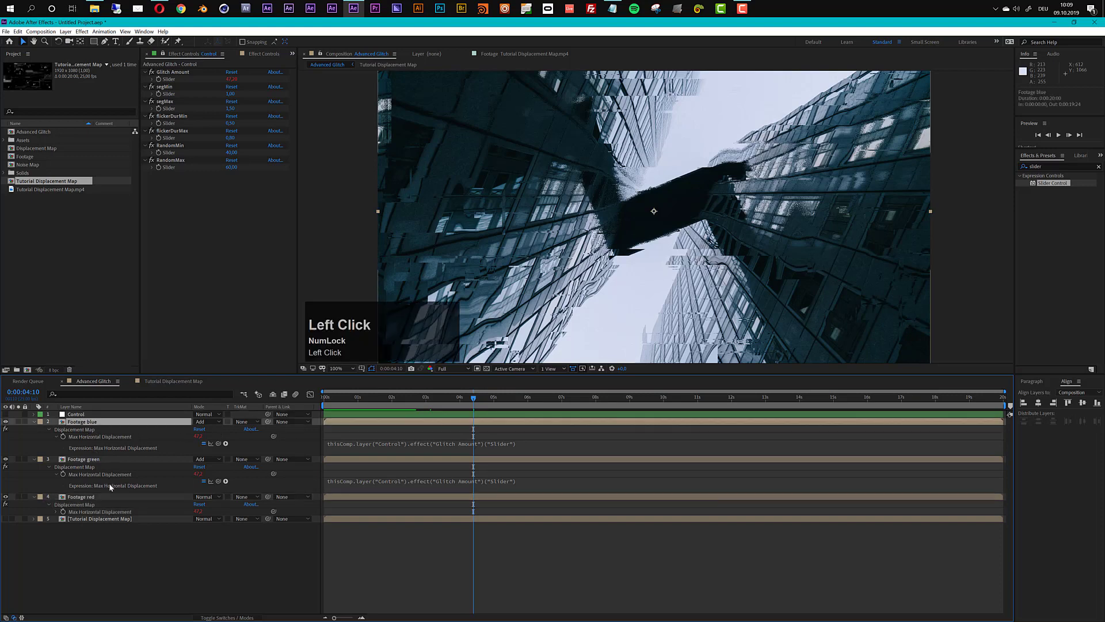
left_click(105, 497, "shift")
key("p")
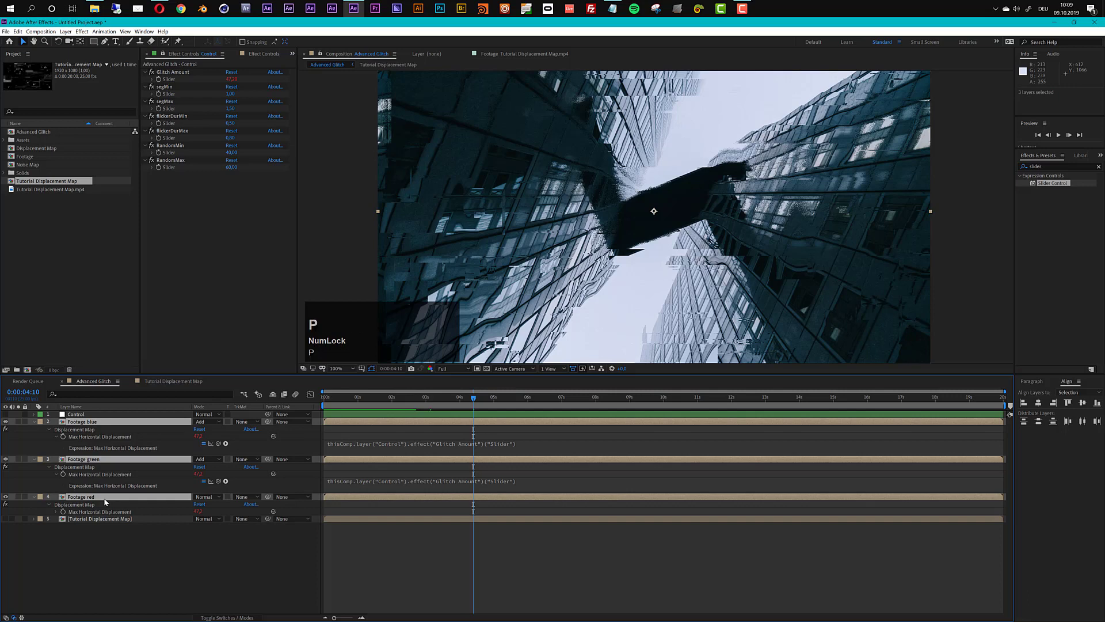
left_click(116, 508)
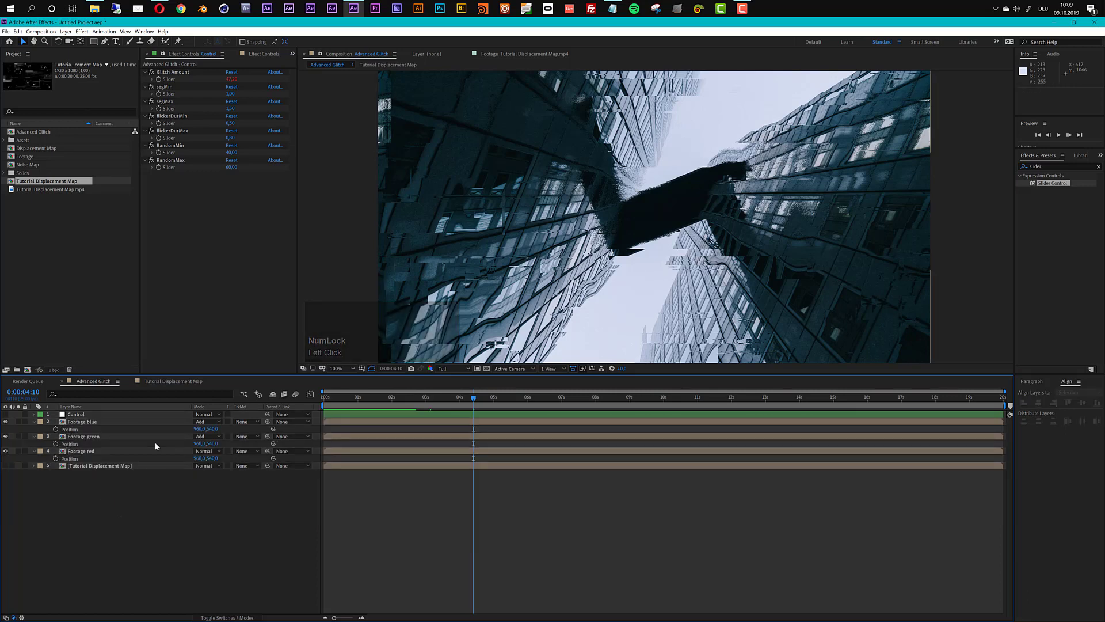
left_click(56, 429, "alt")
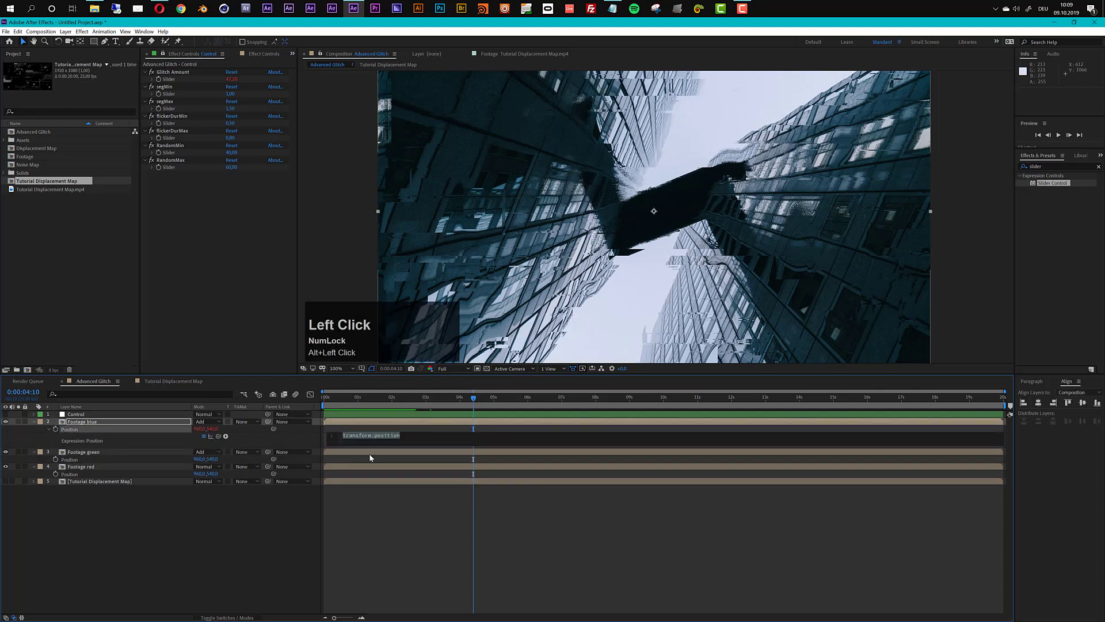
type("w")
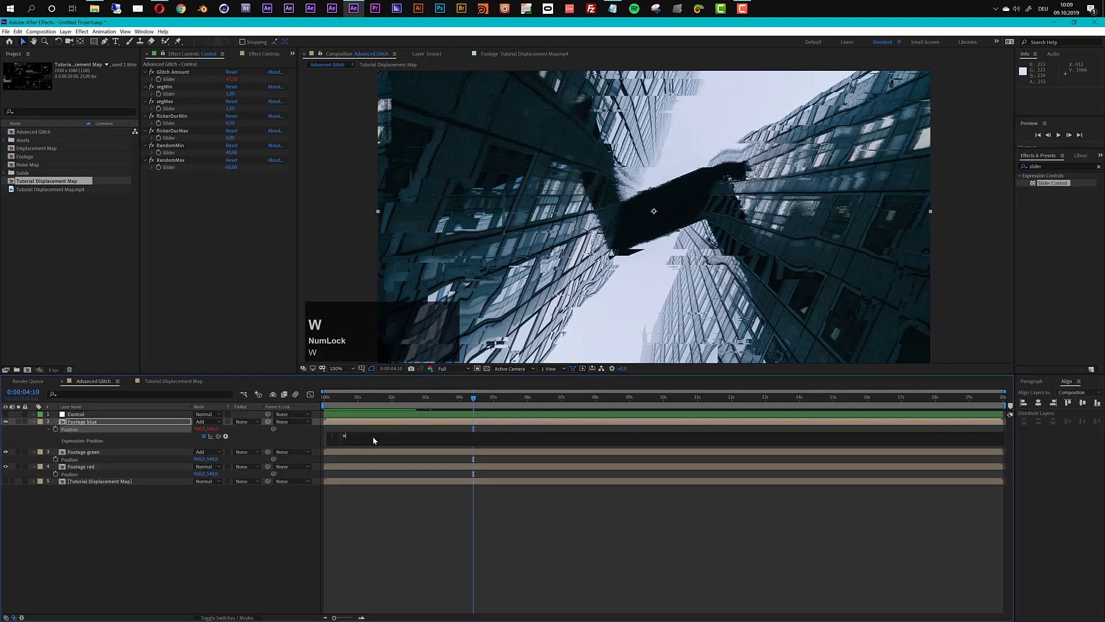
type("iggle(")
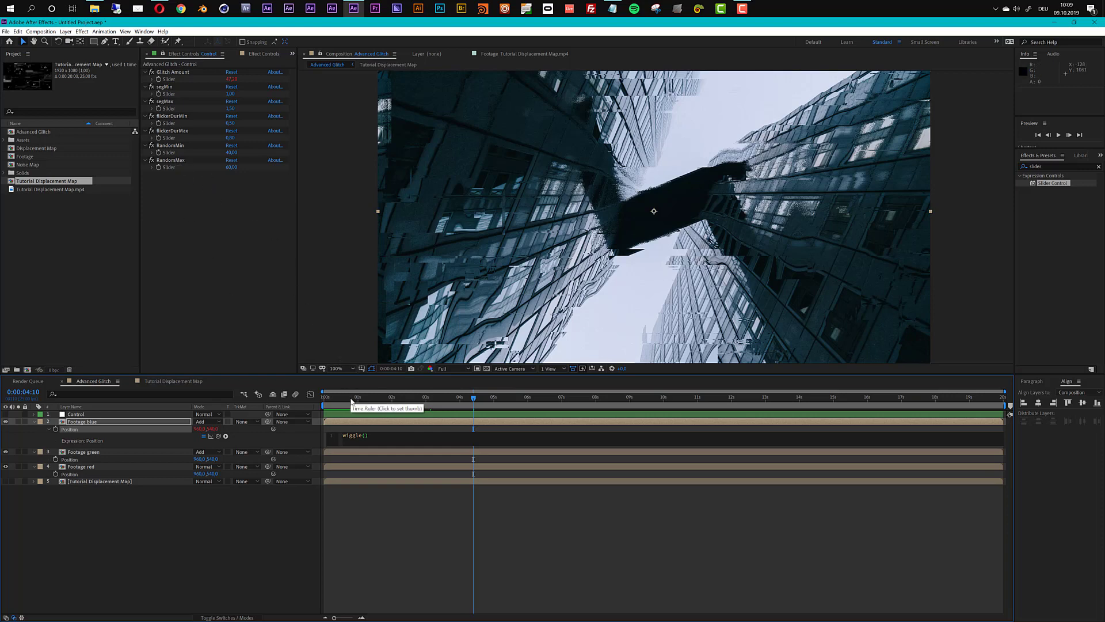
type("12,")
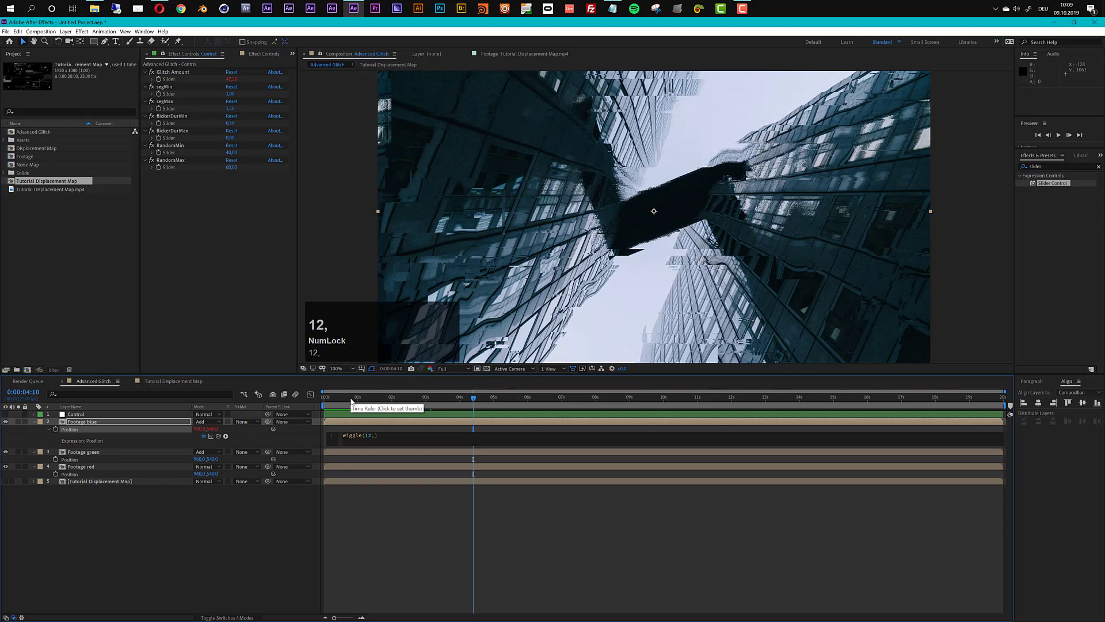
left_click_drag(217, 436, 168, 80)
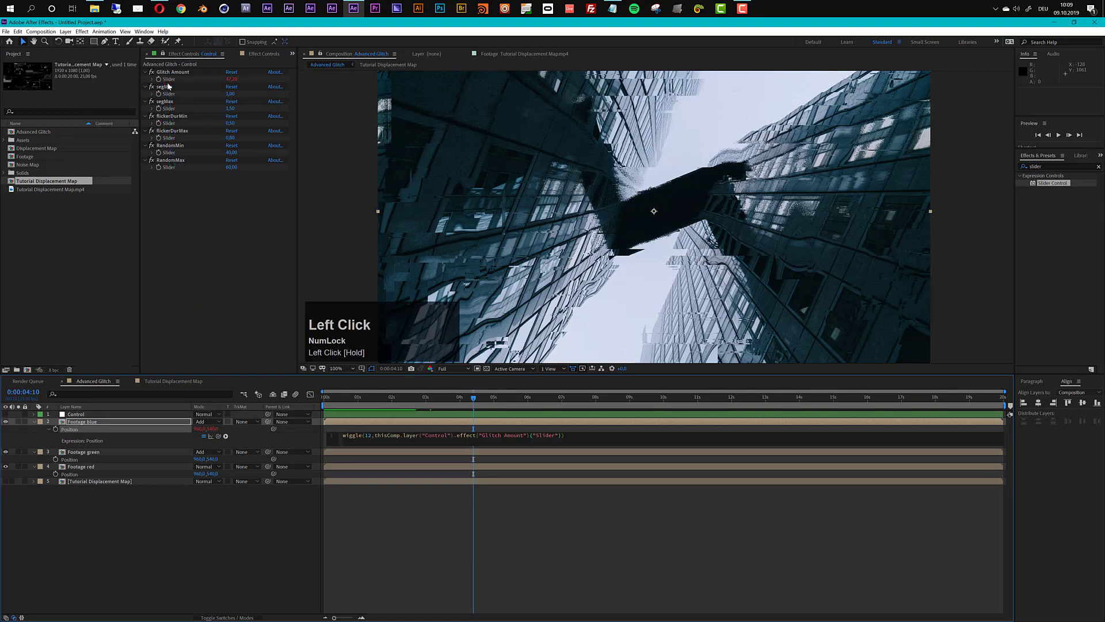
left_click(243, 528)
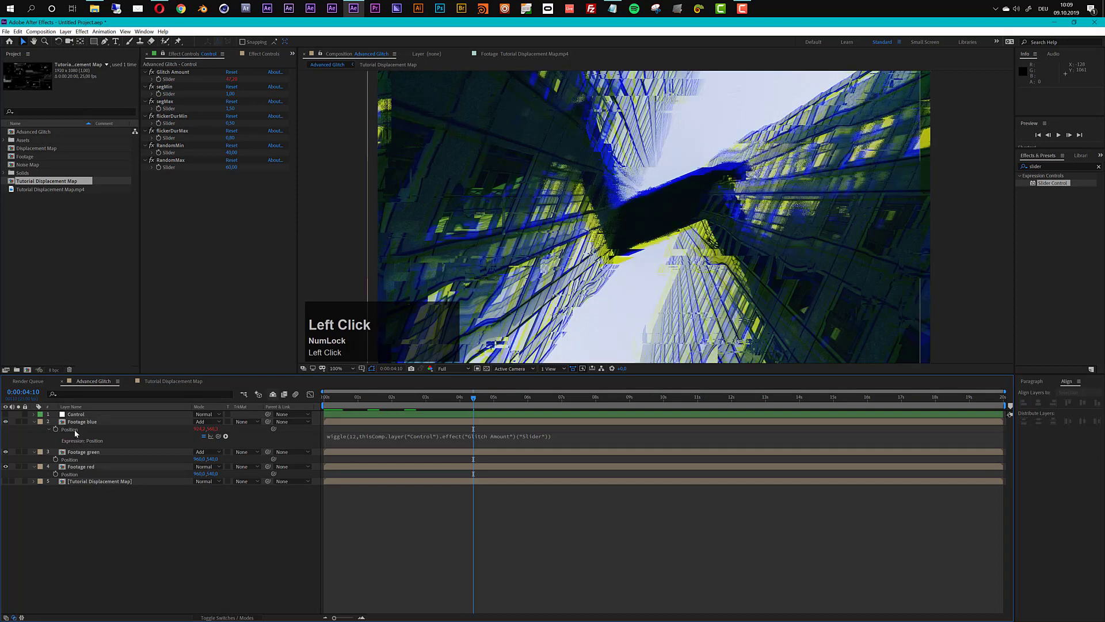
Copy Footage blue's Position wiggle expression to the Position property of Footage green and Footage red.
right_click(75, 431)
left_click(103, 493)
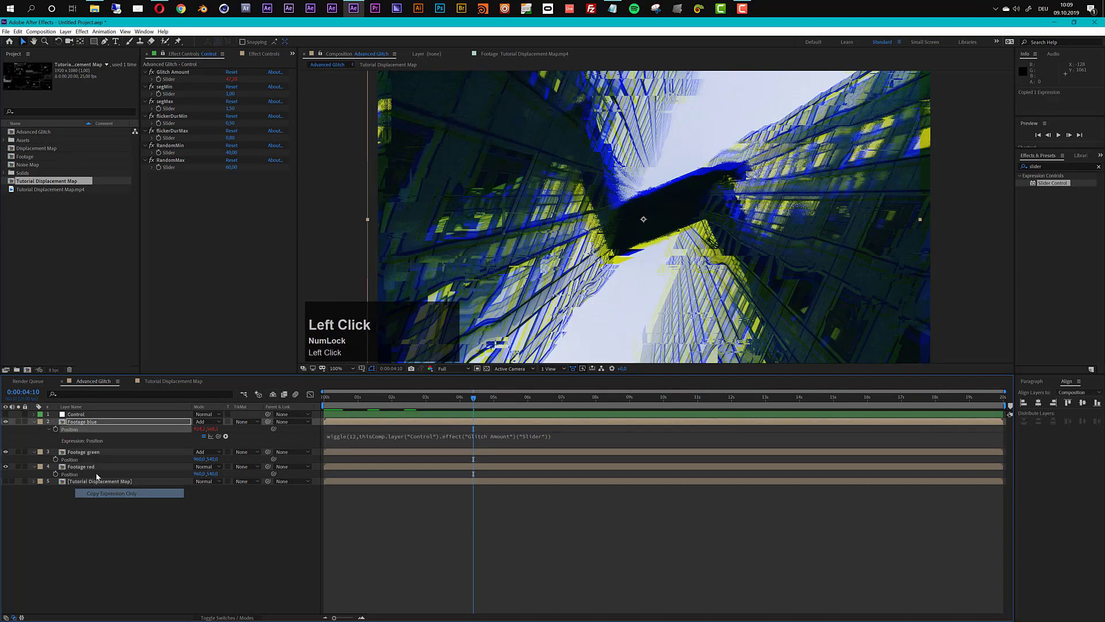
left_click(75, 460)
key("ctrl+v")
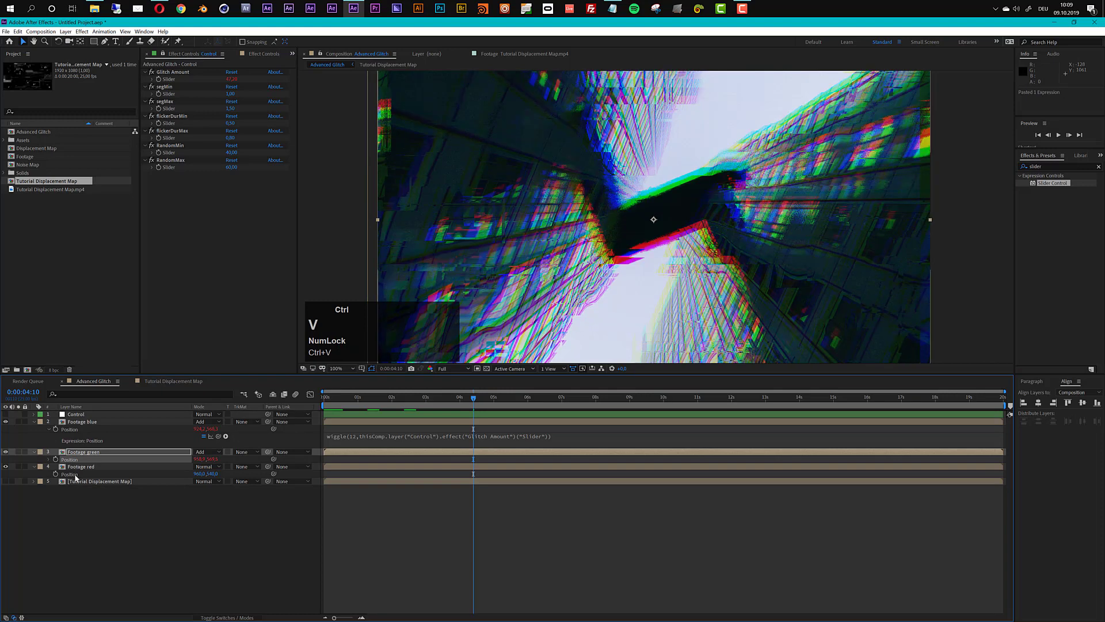
left_click(122, 523)
Collapse the Control layer's effects and reveal the expressions on the Footage blue, green and red layers.
key("e")
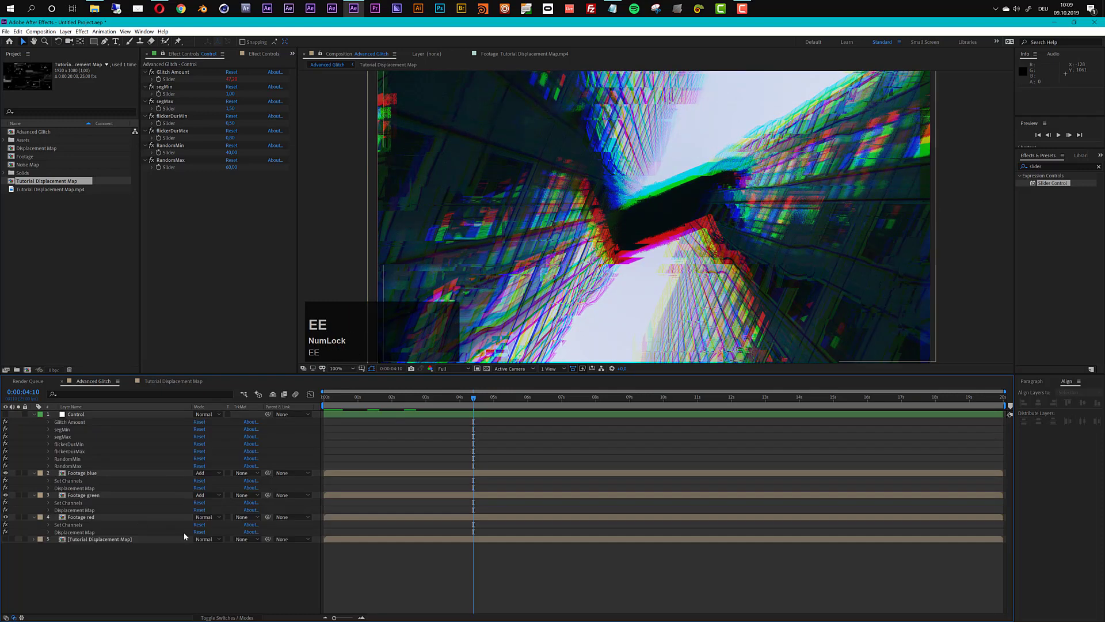
key("e")
key("e")
key("e")
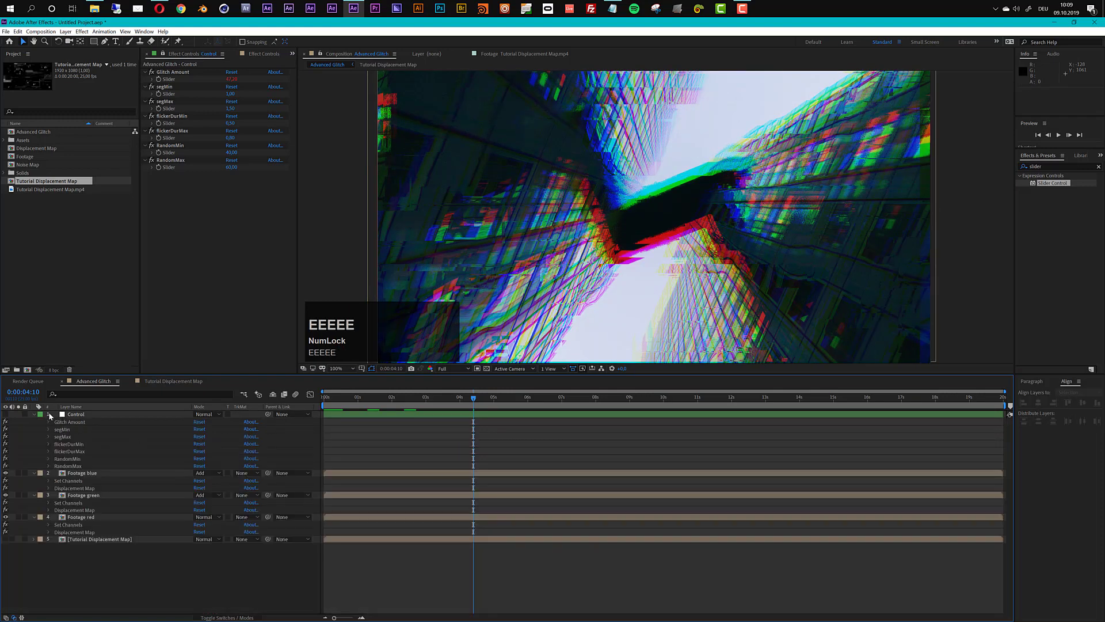
left_click(34, 414)
left_click(76, 422)
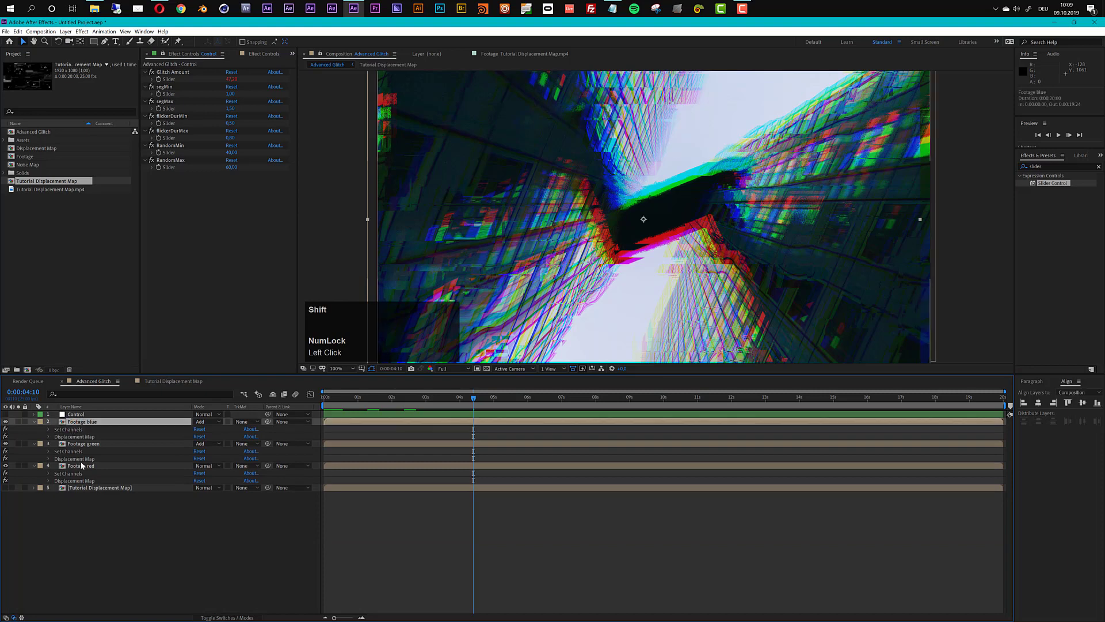
left_click(82, 465, "shift")
key("e")
key("e")
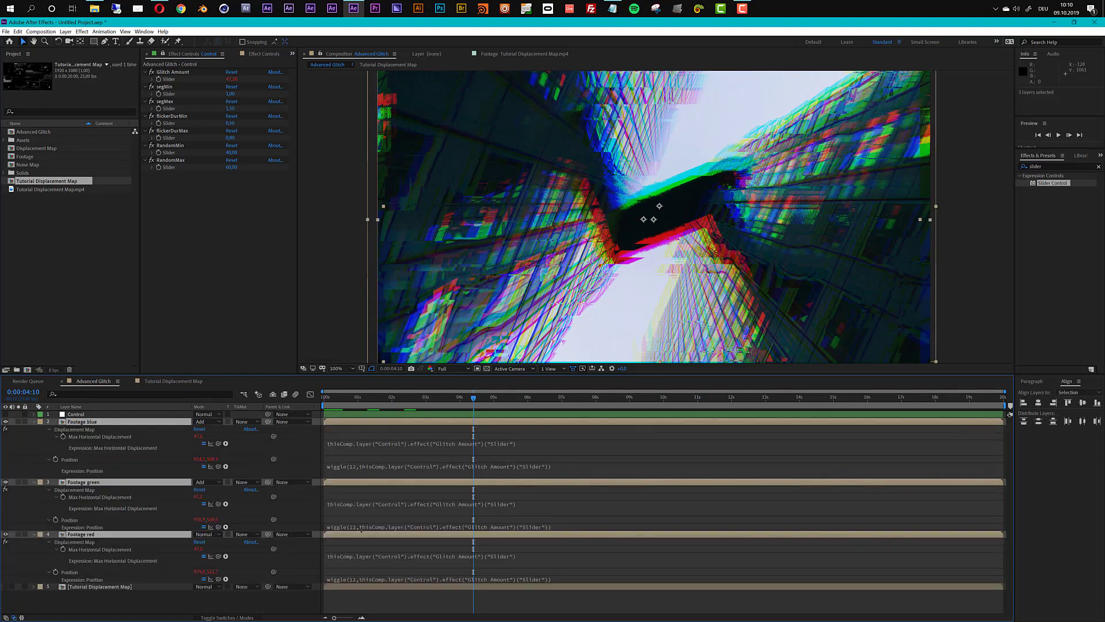
Set the wiggle frequency in Footage green's Position expression to 10.
left_click(358, 527)
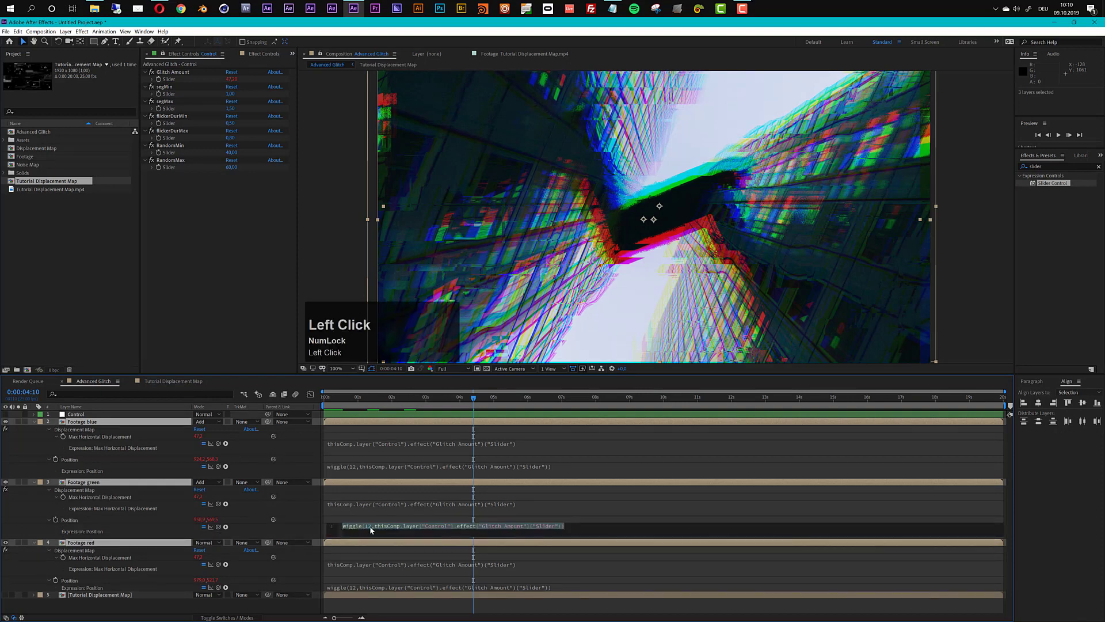
left_click(371, 527)
key("BackSpace")
type("0")
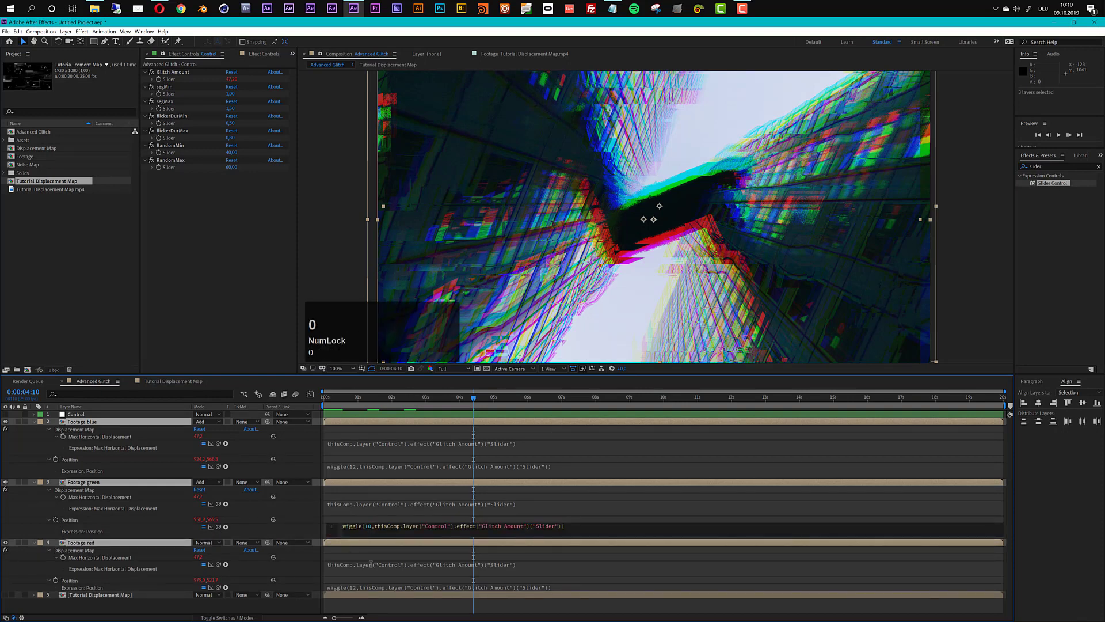
Set the wiggle frequency in Footage red's Position expression to 8 and preview the glitch.
left_click(354, 587)
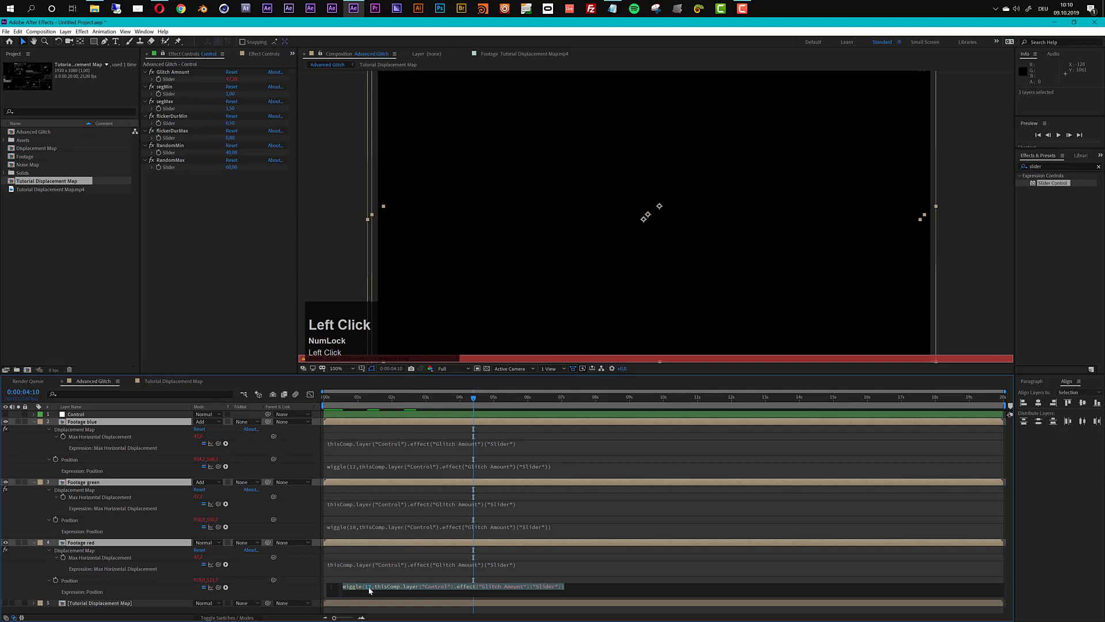
left_click(369, 587)
key("BackSpace")
key("BackSpace")
type("9")
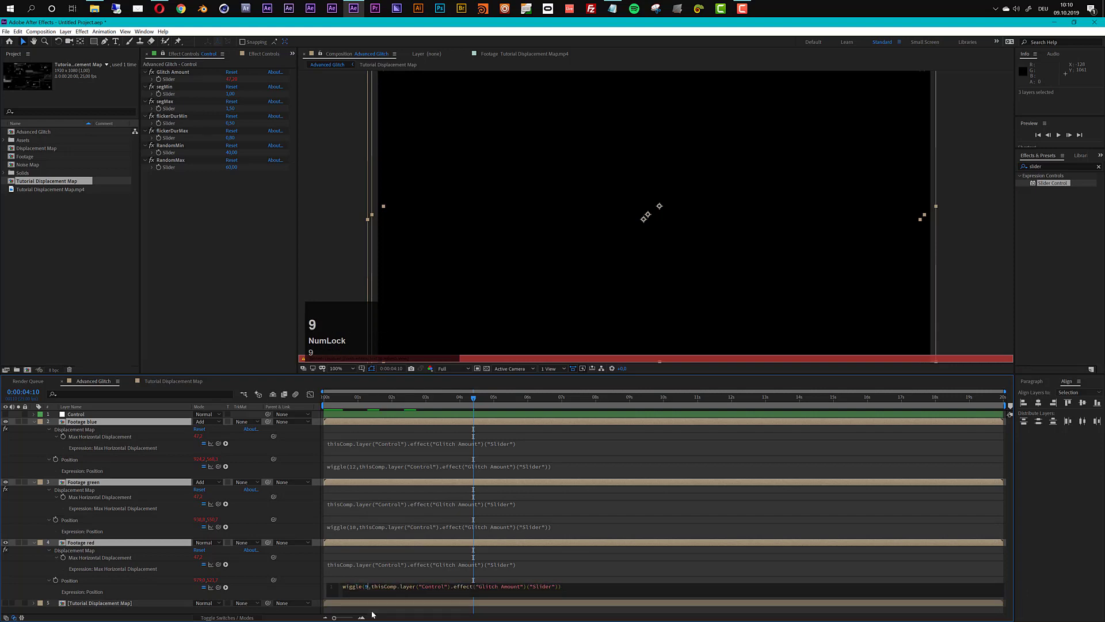
key("BackSpace")
type("8")
left_click(250, 587)
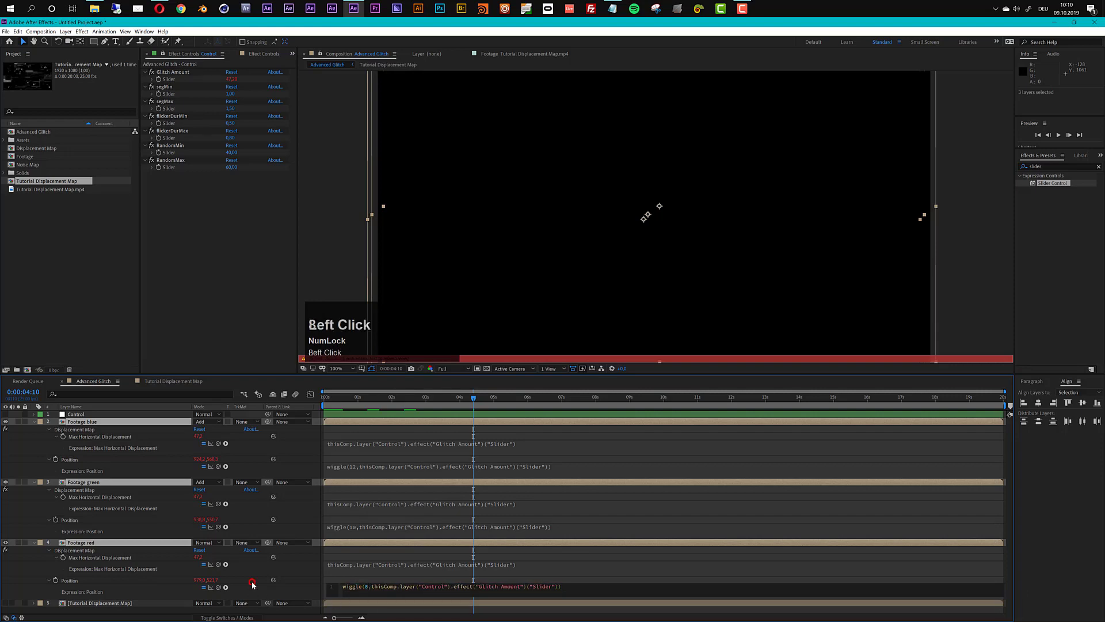
key("space")
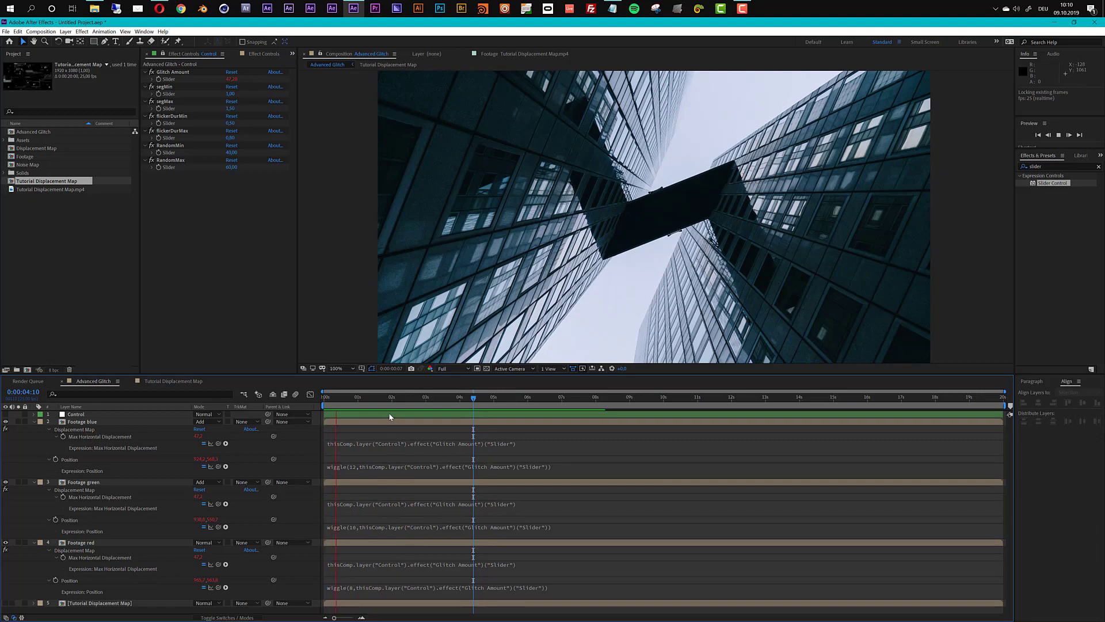
key("space")
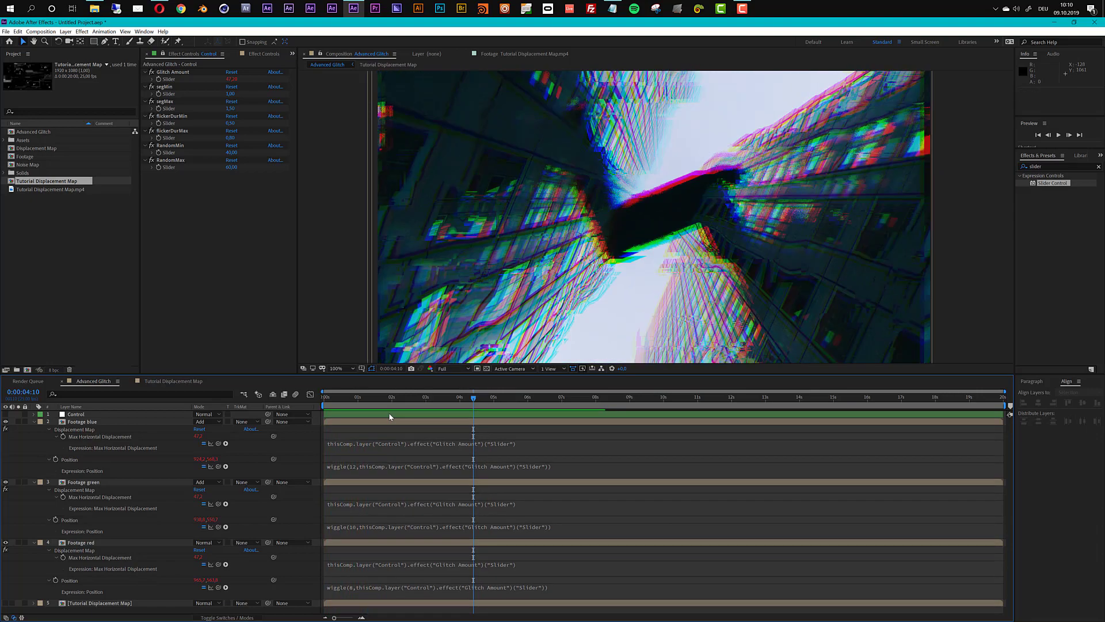
Add a posterizeTime(6) line above the wiggle in Footage blue's Position expression.
left_click(350, 467)
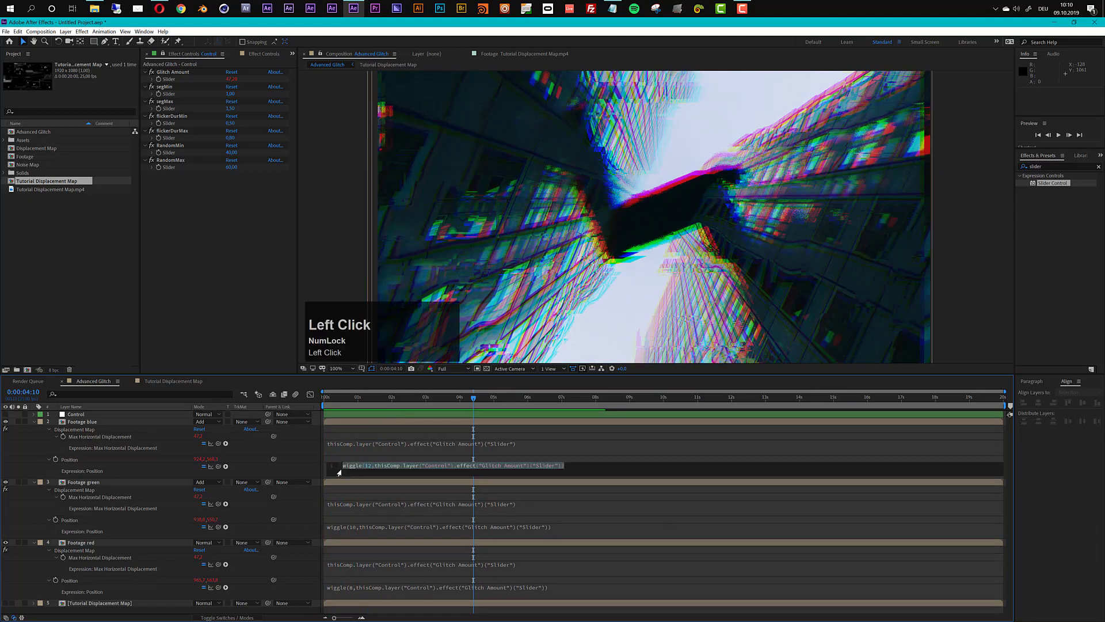
left_click(344, 466)
key("Return")
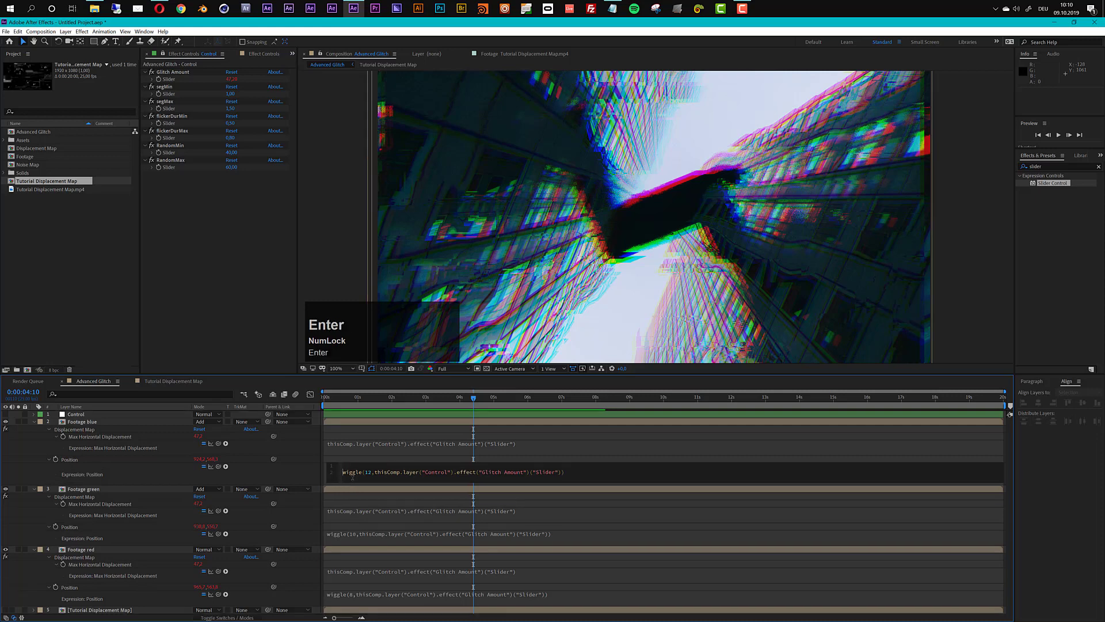
key("Up")
type("poste")
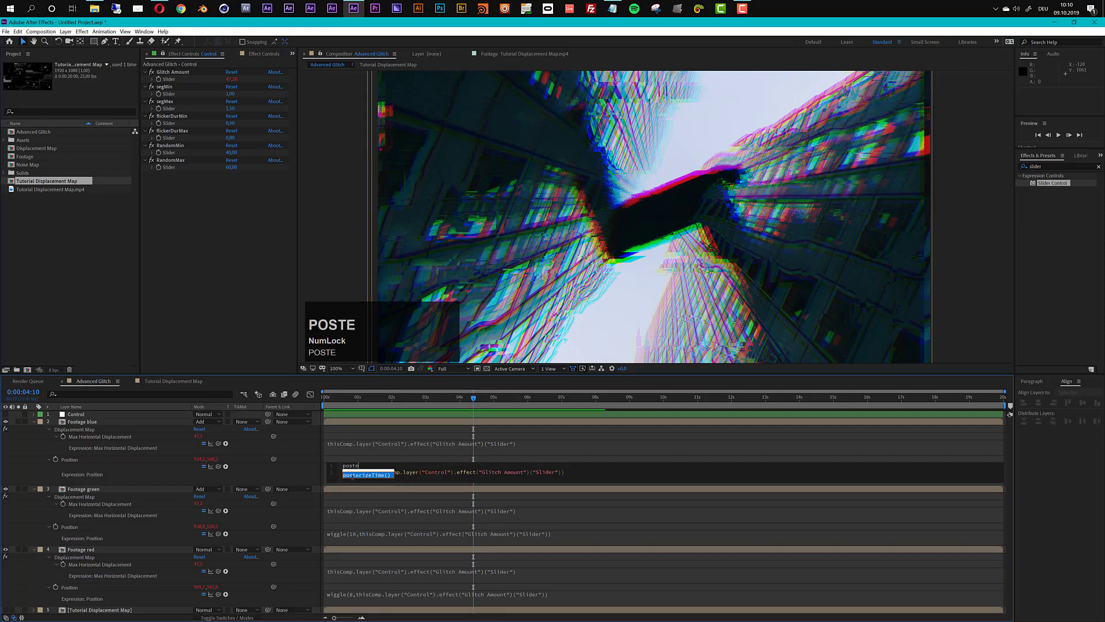
type("r")
key("Return")
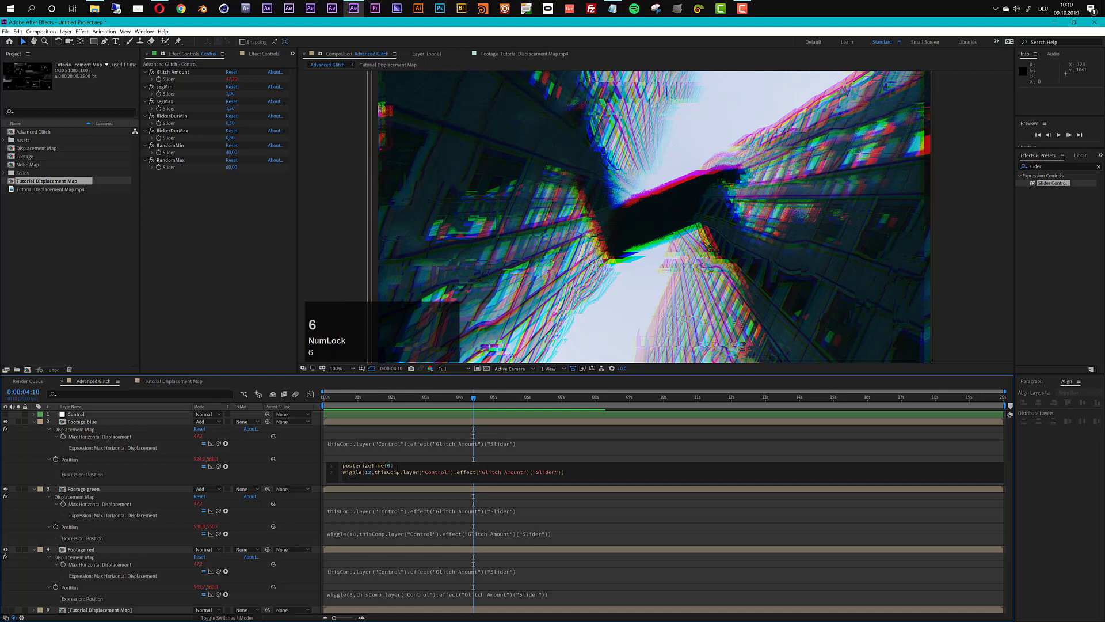
Copy the posterizeTime(6) line from Footage blue's Position expression to a new first line in Footage green's Position expression.
triple_click(396, 465)
key("ctrl+c")
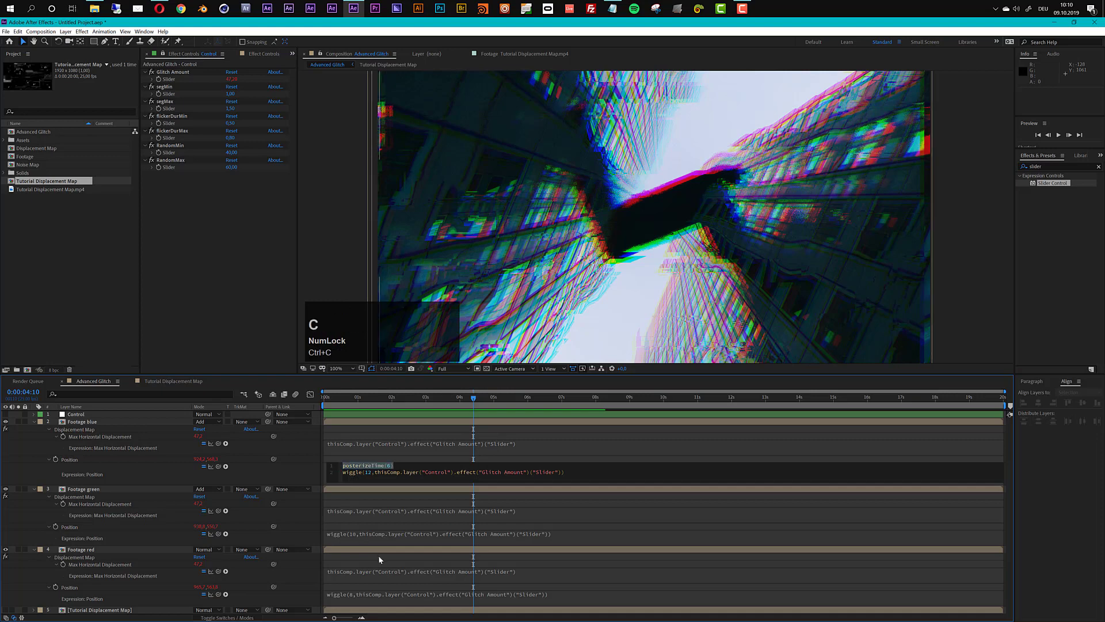
left_click(337, 536)
left_click(344, 534)
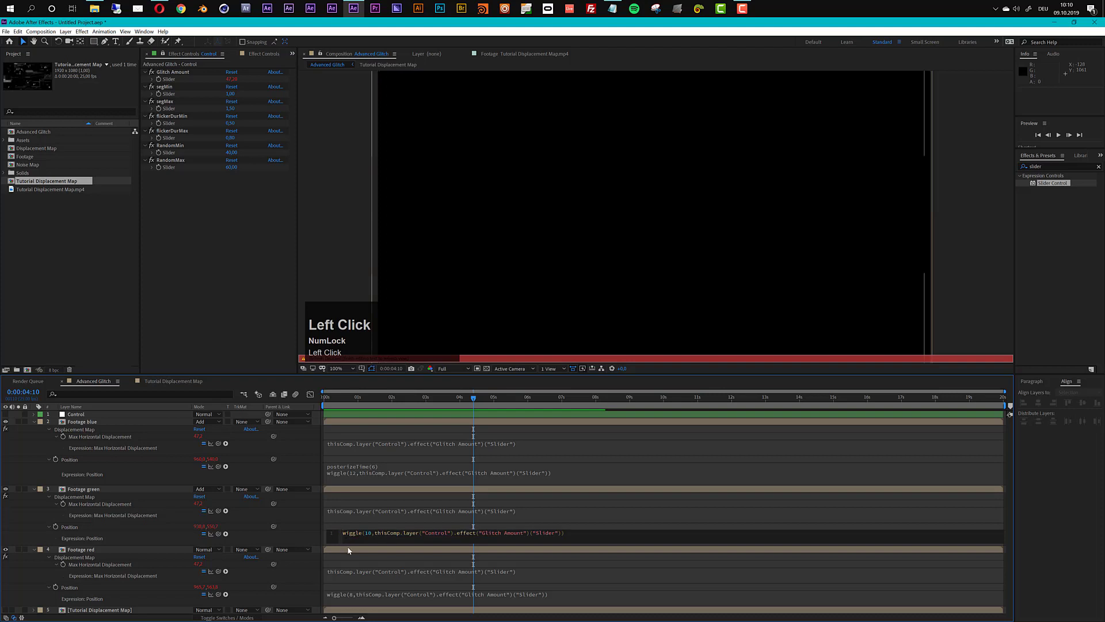
key("Return")
key("Up")
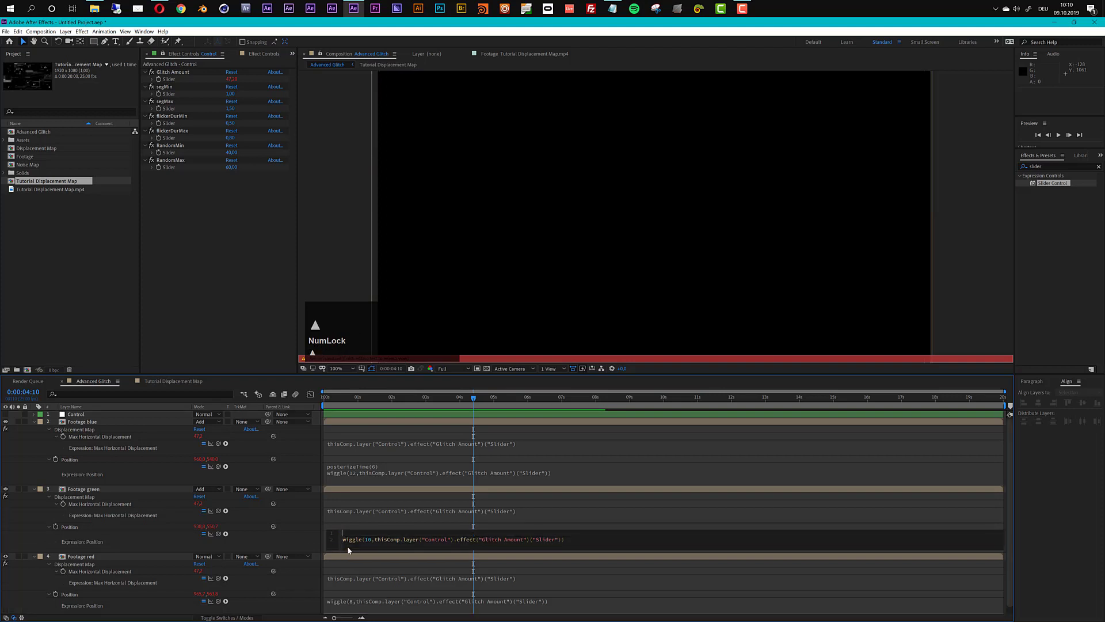
key("ctrl+v")
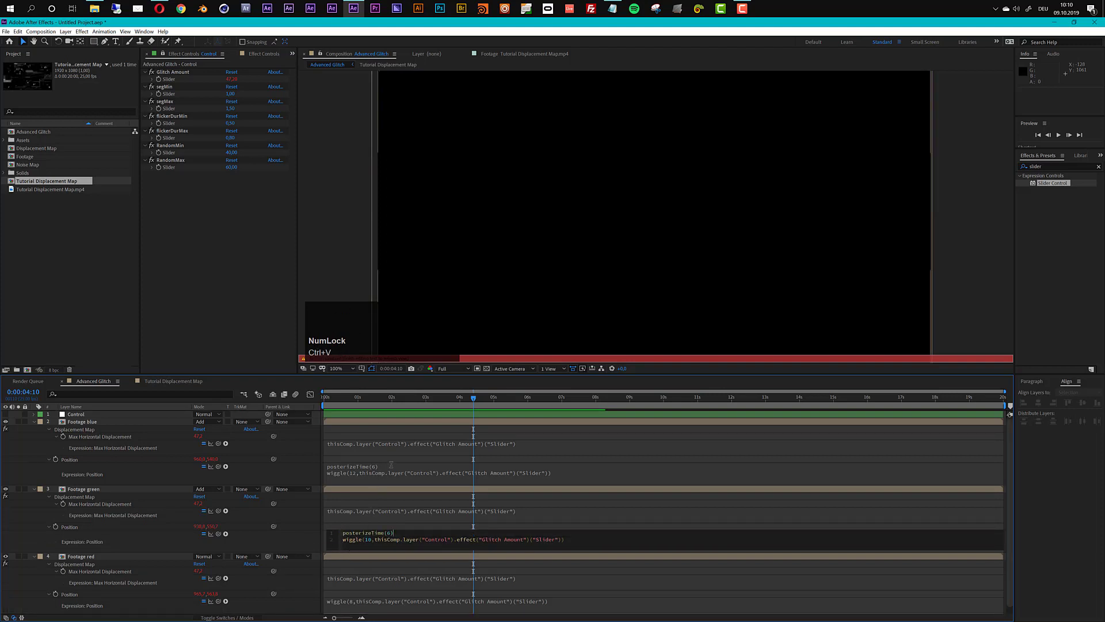
Set the posterizeTime rate in Footage green's Position expression to 5.
left_click(390, 468)
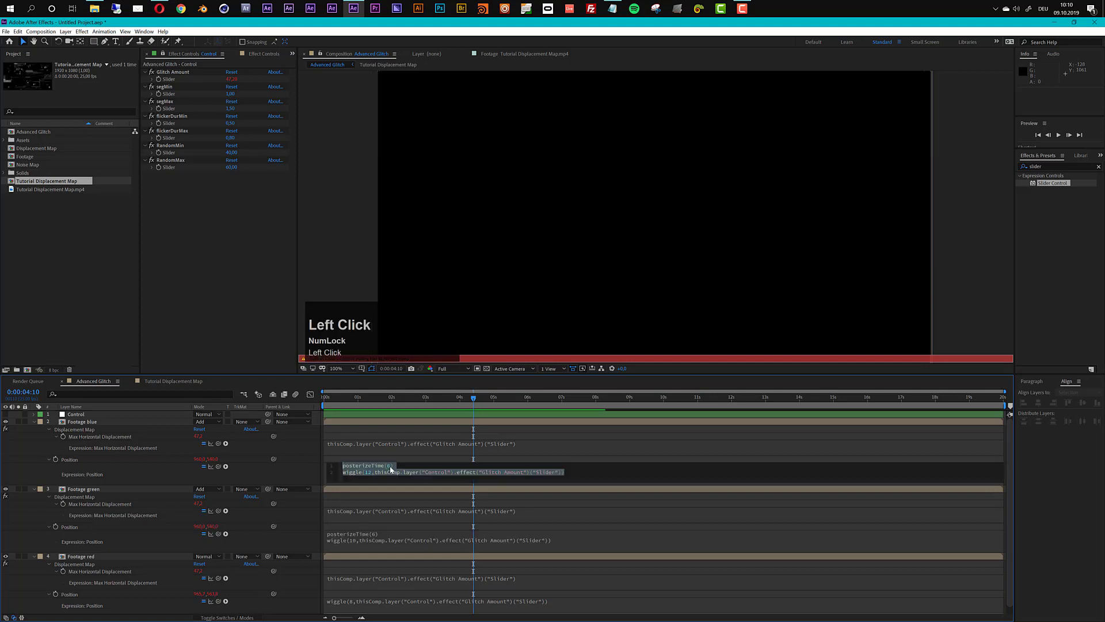
left_click(395, 467)
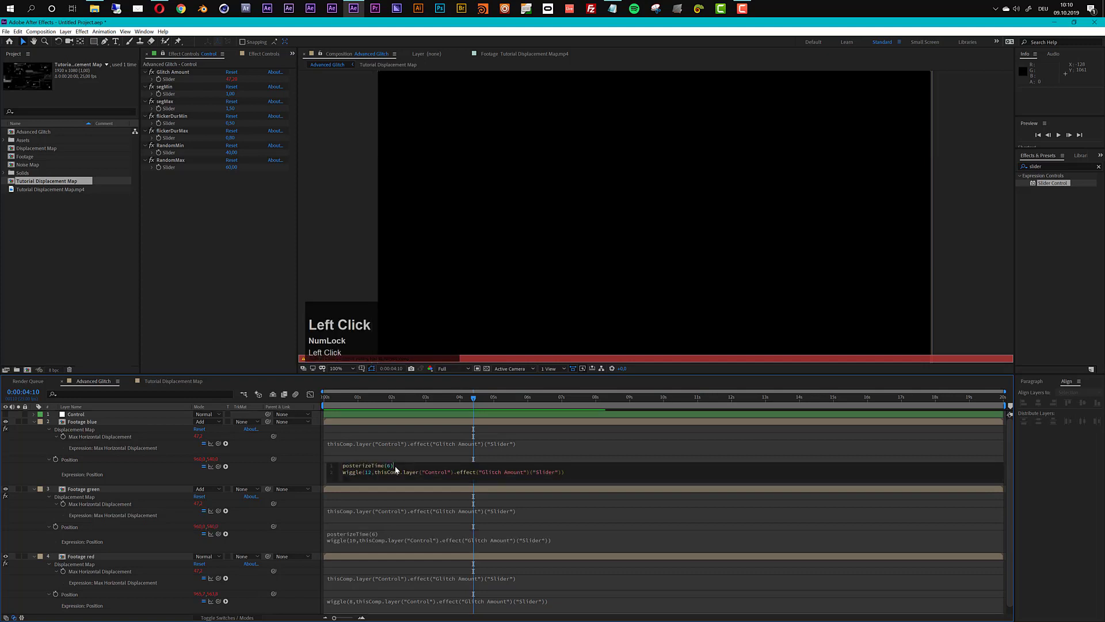
left_click(380, 534)
left_click(393, 533)
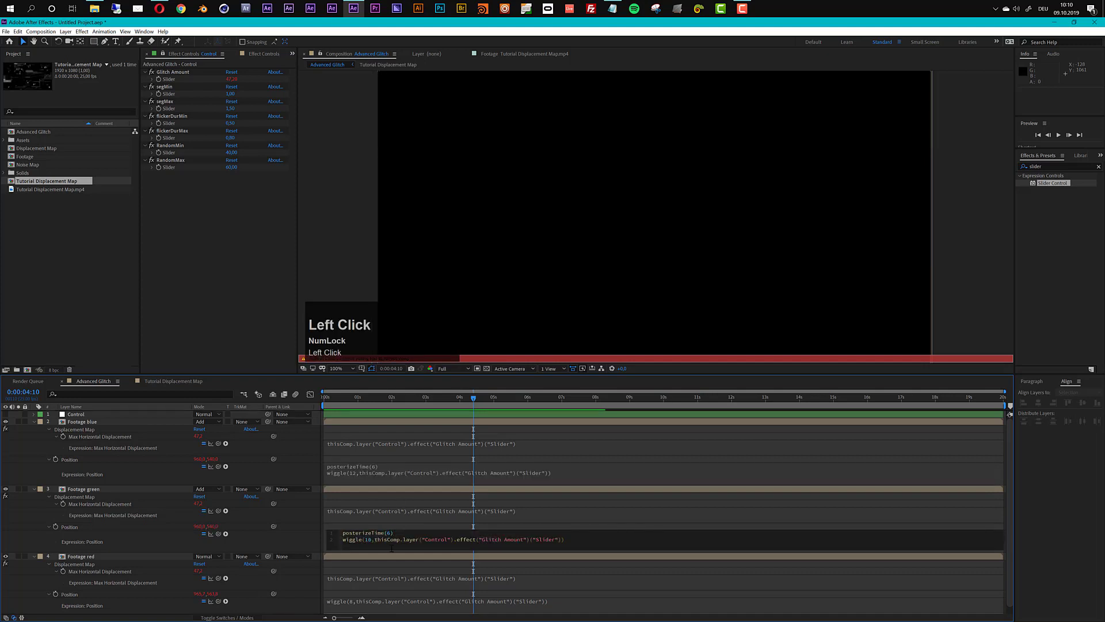
key("BackSpace")
type("5")
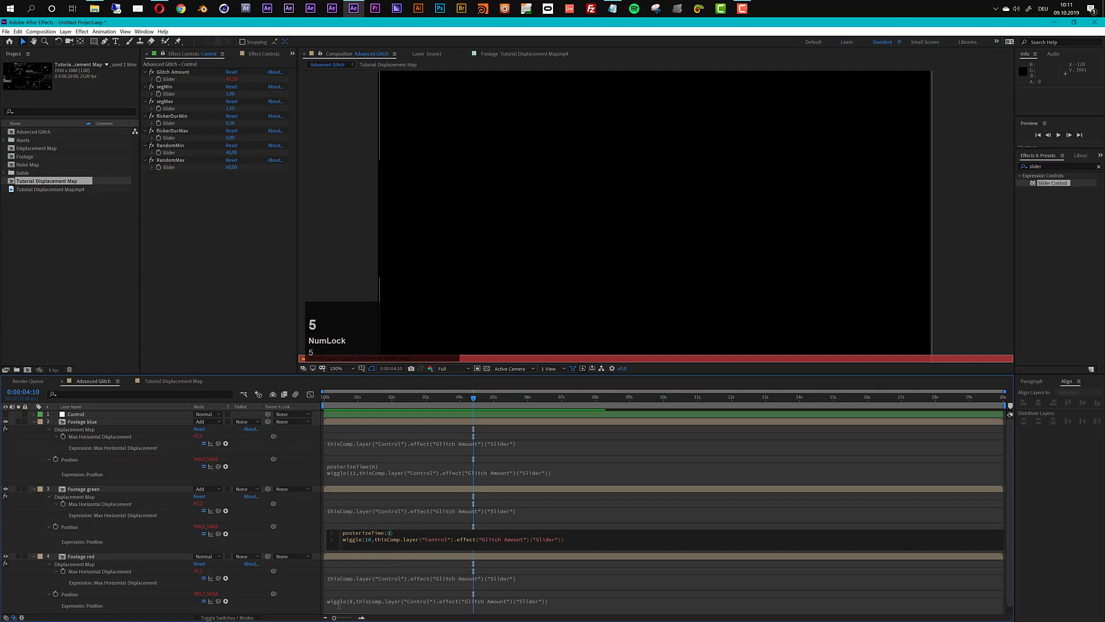
Add a posterizeTime(4) line above the wiggle in Footage red's Position expression and preview the result.
left_click(339, 603)
left_click(344, 601)
key("Return")
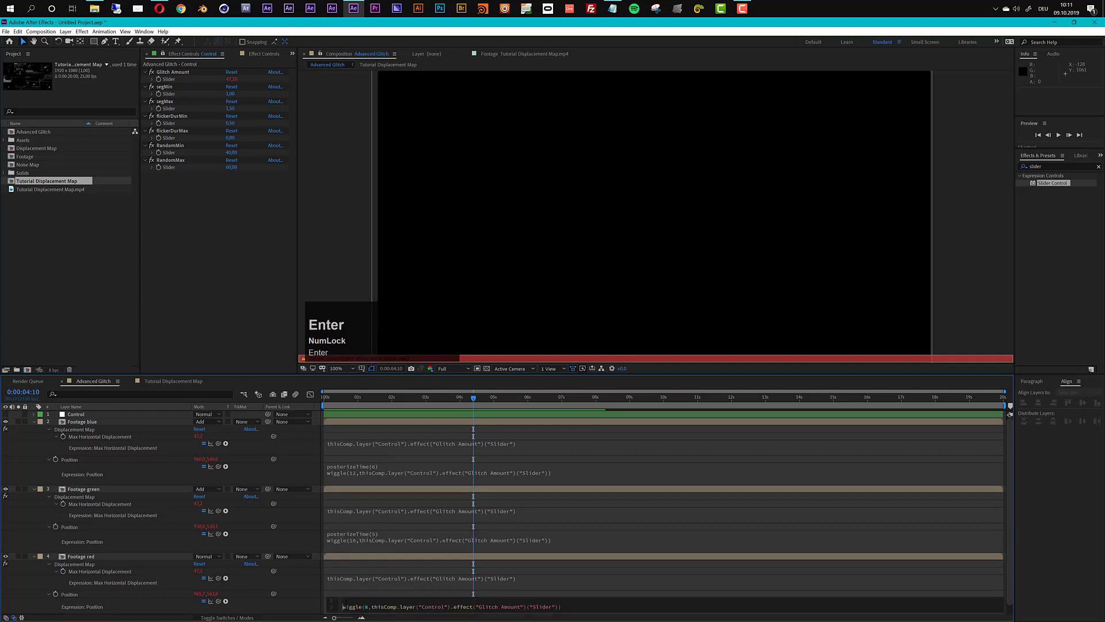
key("Up")
key("ctrl+v")
key("BackSpace")
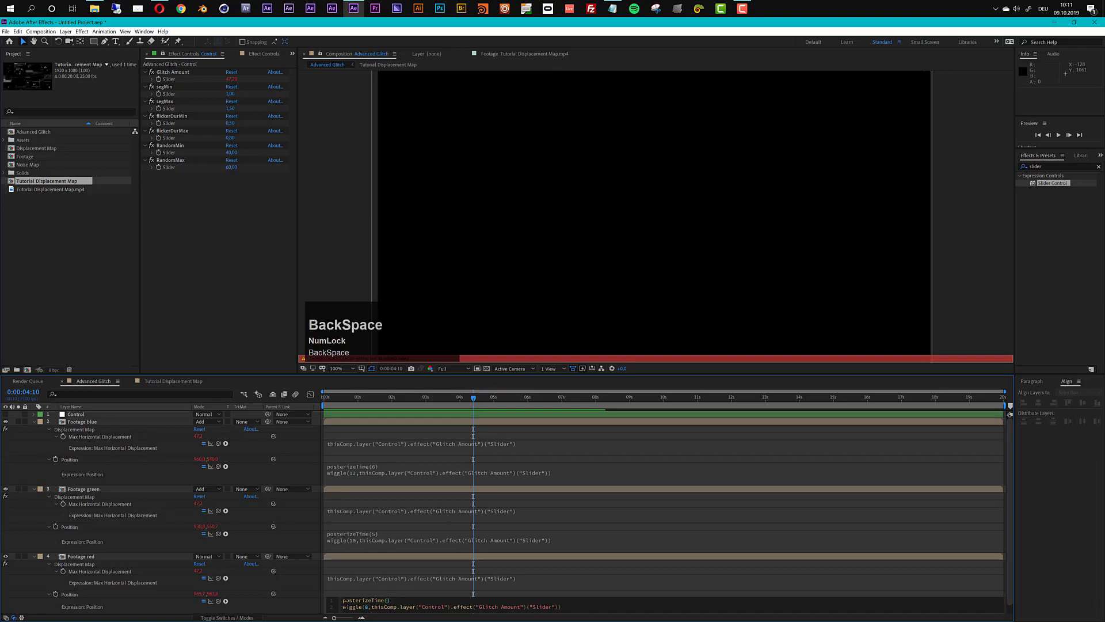
type("4")
left_click(305, 591)
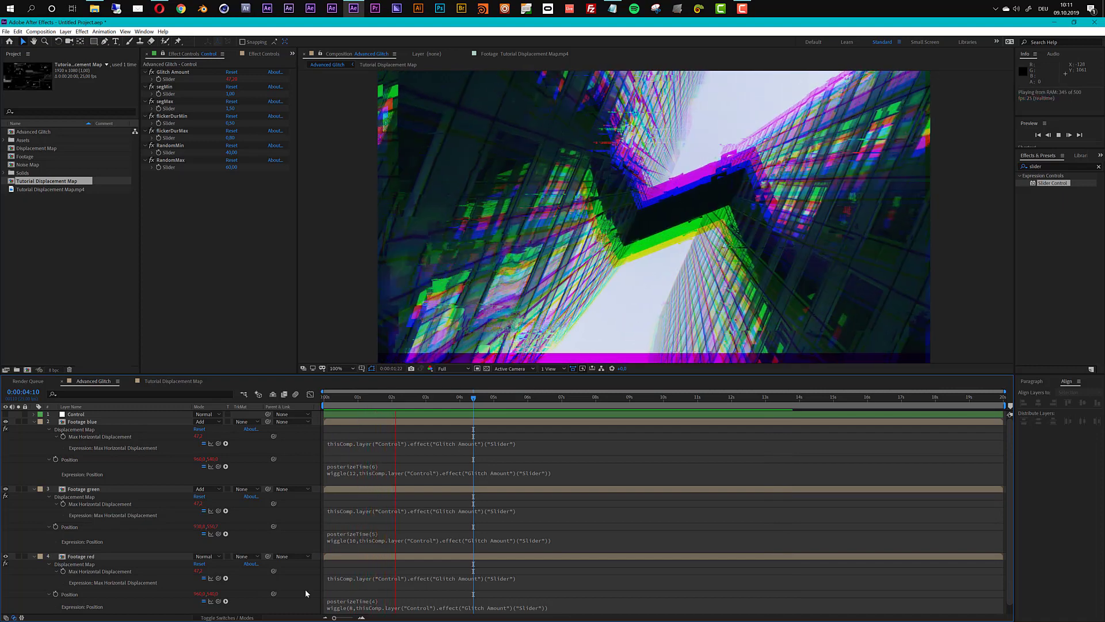
key("space")
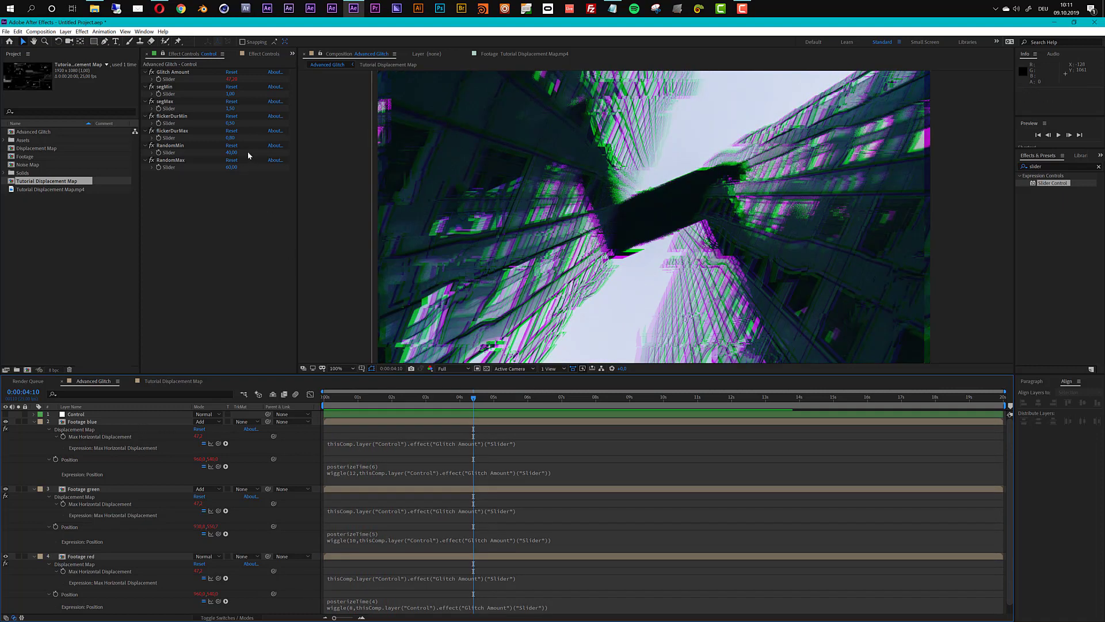
Set the Control layer's RandomMin slider to 30 and reduce its RandomMax slider.
left_click(232, 153)
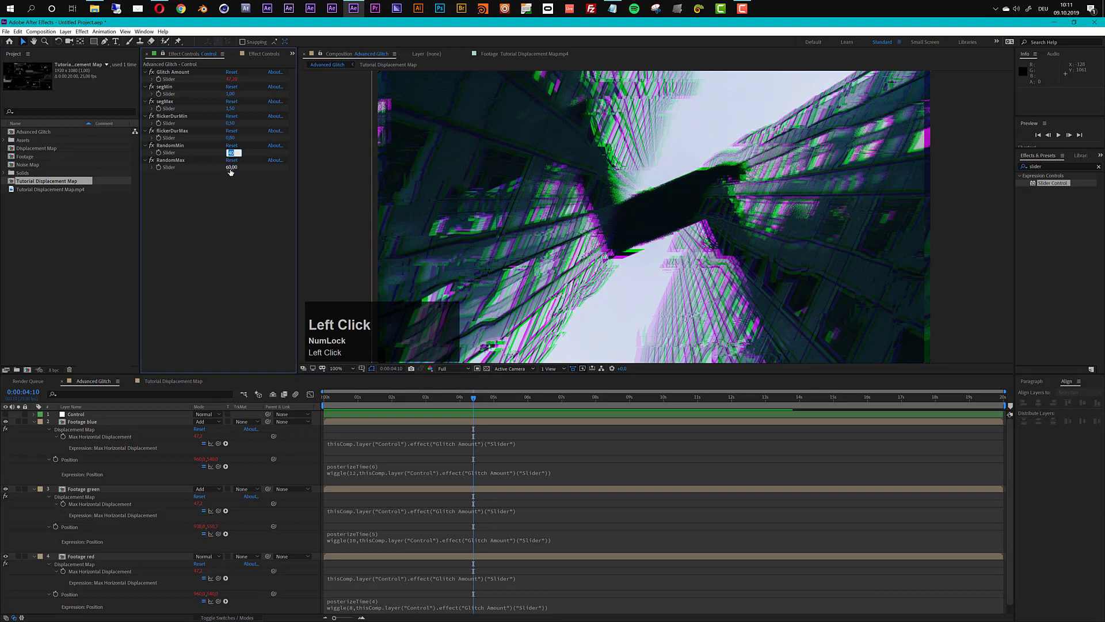
type("30")
key("Tab")
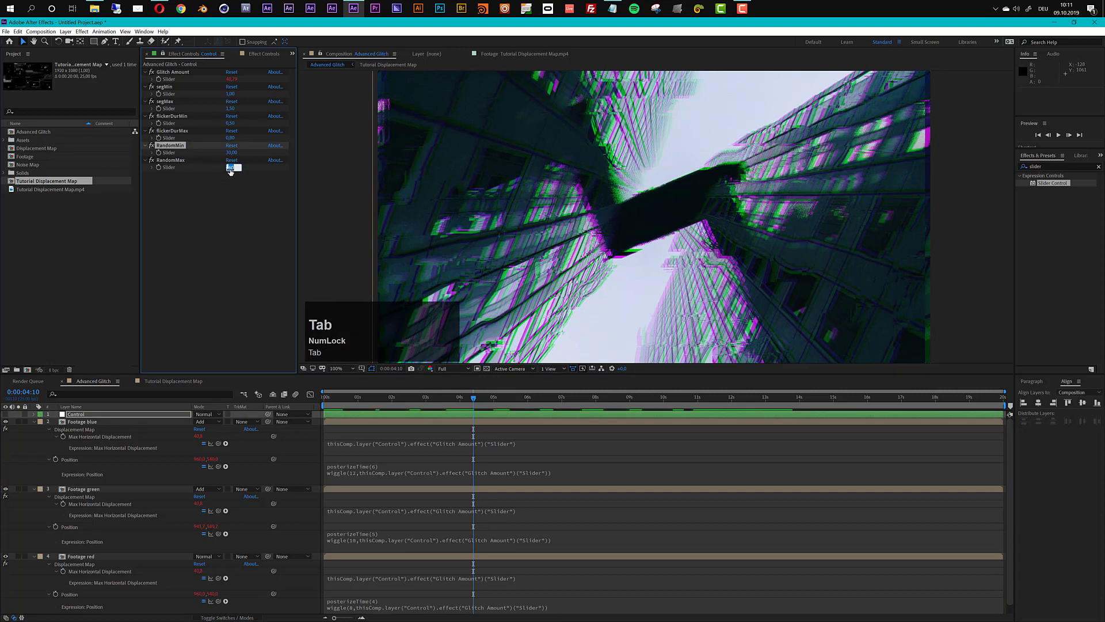
left_click(223, 227)
Collapse the expression properties of the footage layers and preview the glitch from 0:00:00:23.
left_click_drag(473, 399, 530, 406)
left_click(26, 451)
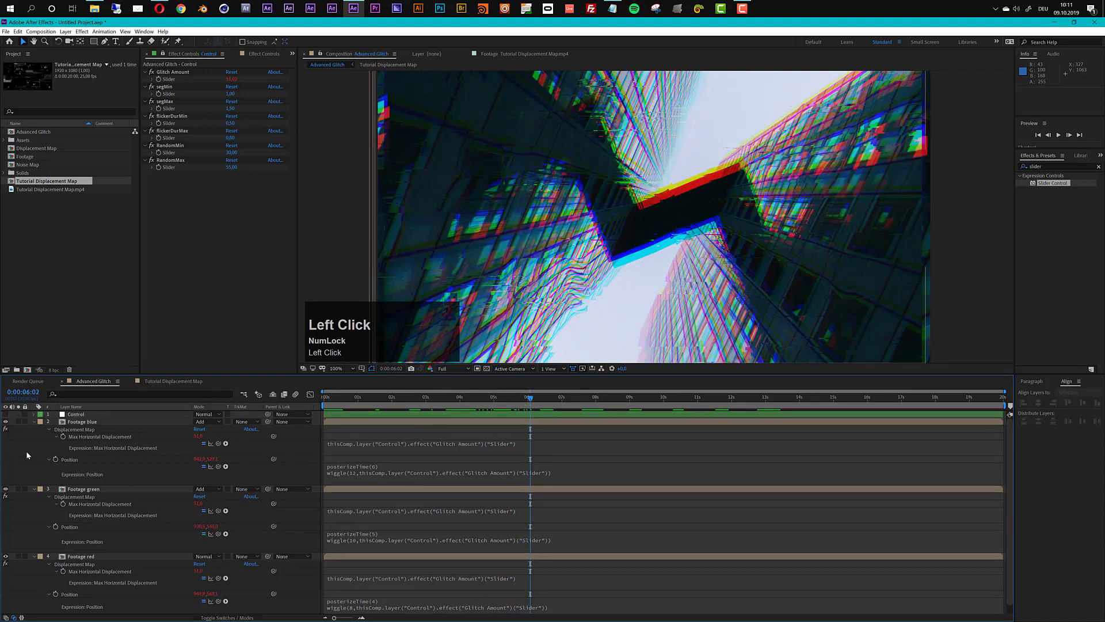
key("u")
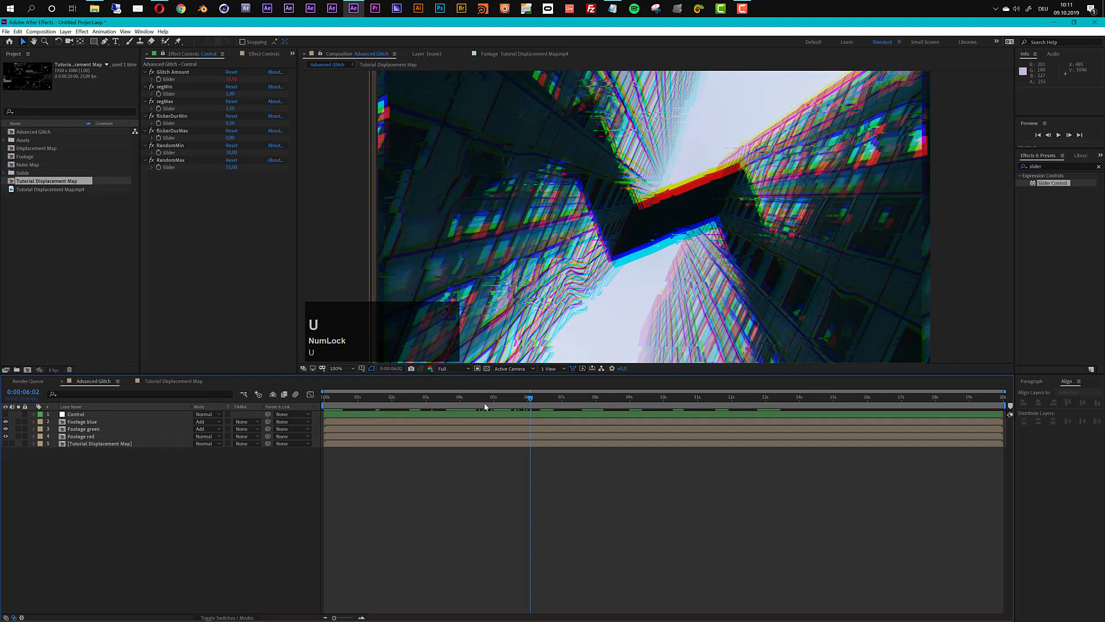
left_click_drag(486, 405, 355, 406)
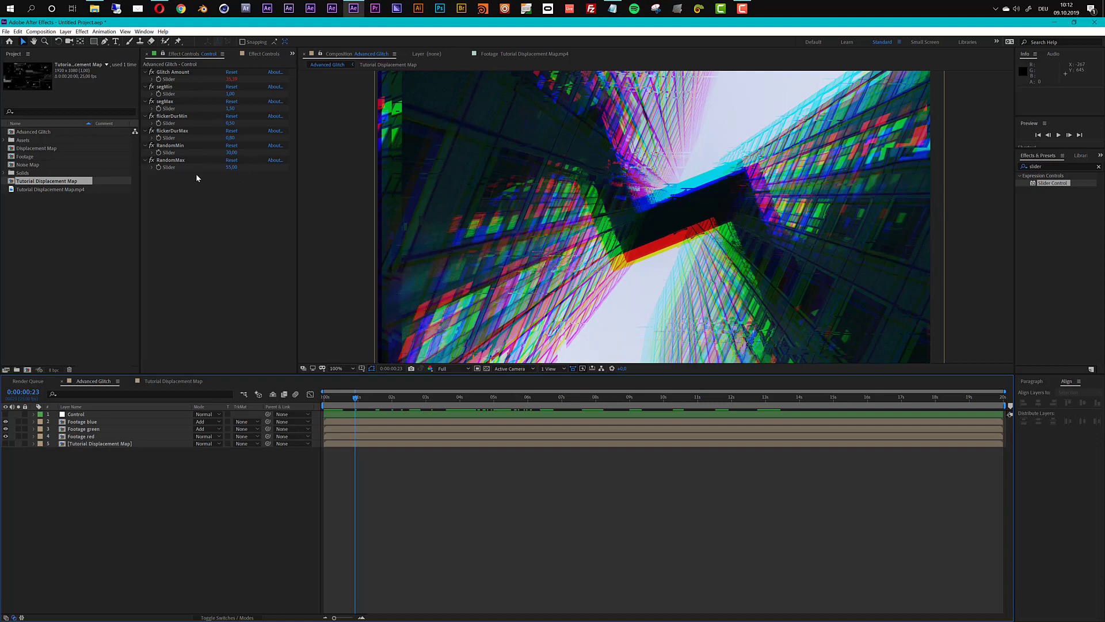
key("space")
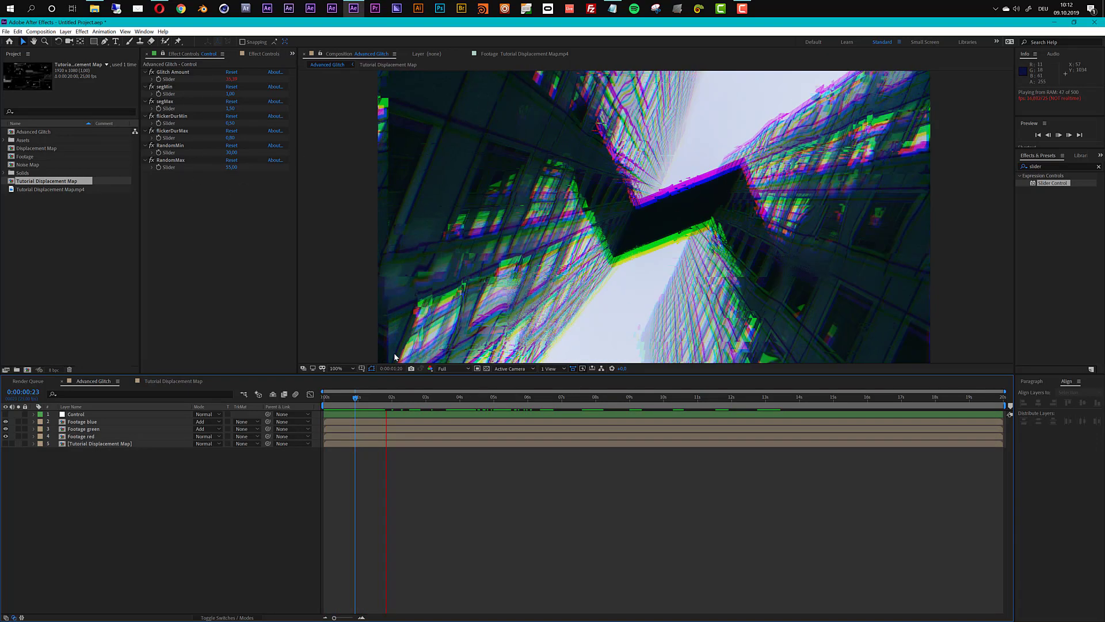
Replay the glitch preview from 0:00:00:23 and stop playback.
key("space")
key("space")
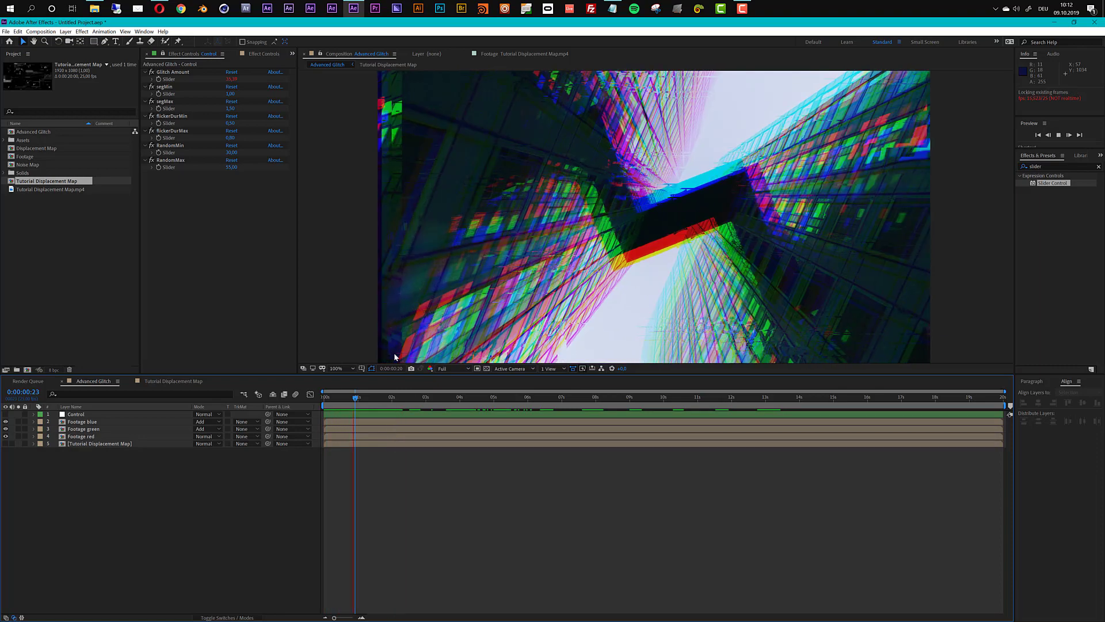
key("space")
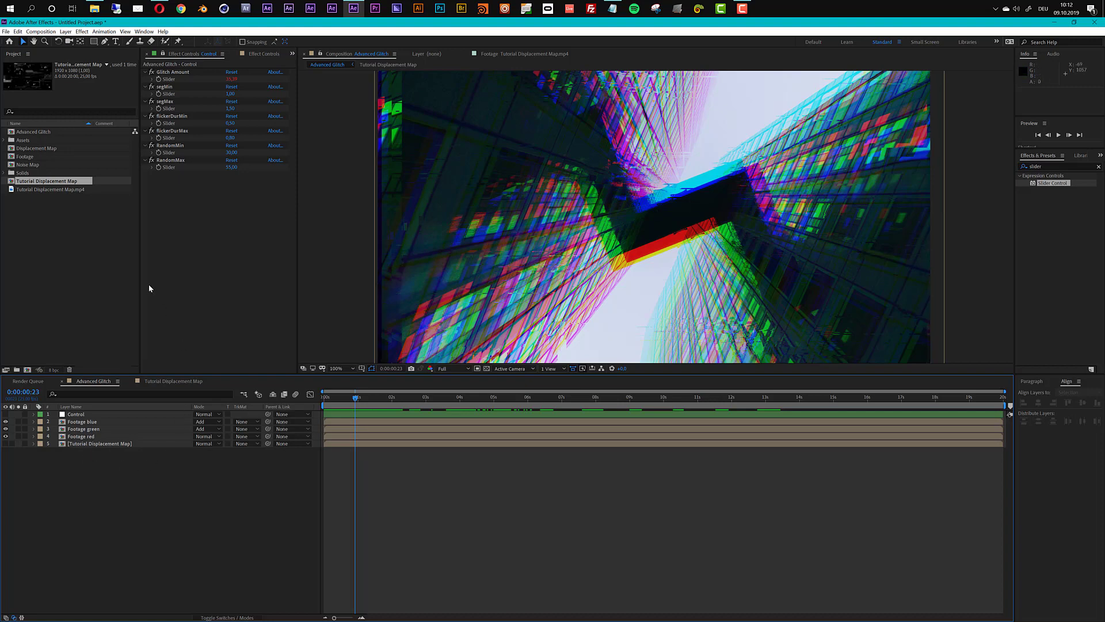
Add a new adjustment layer, place it directly below the Control layer and rename it Tint.
left_click(66, 32)
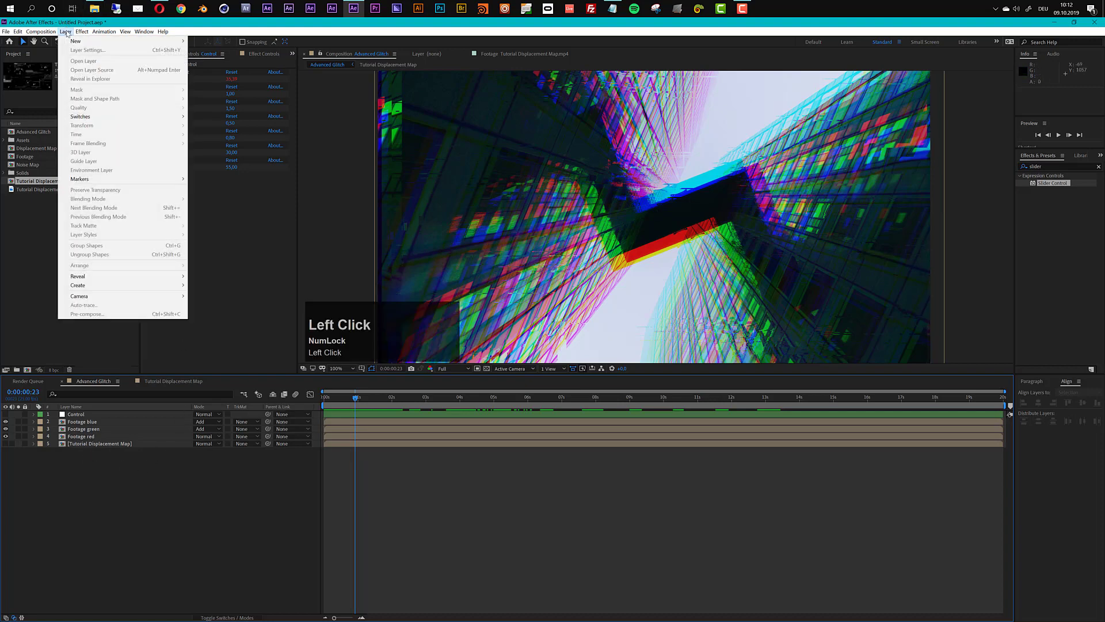
mouse_move(75, 43)
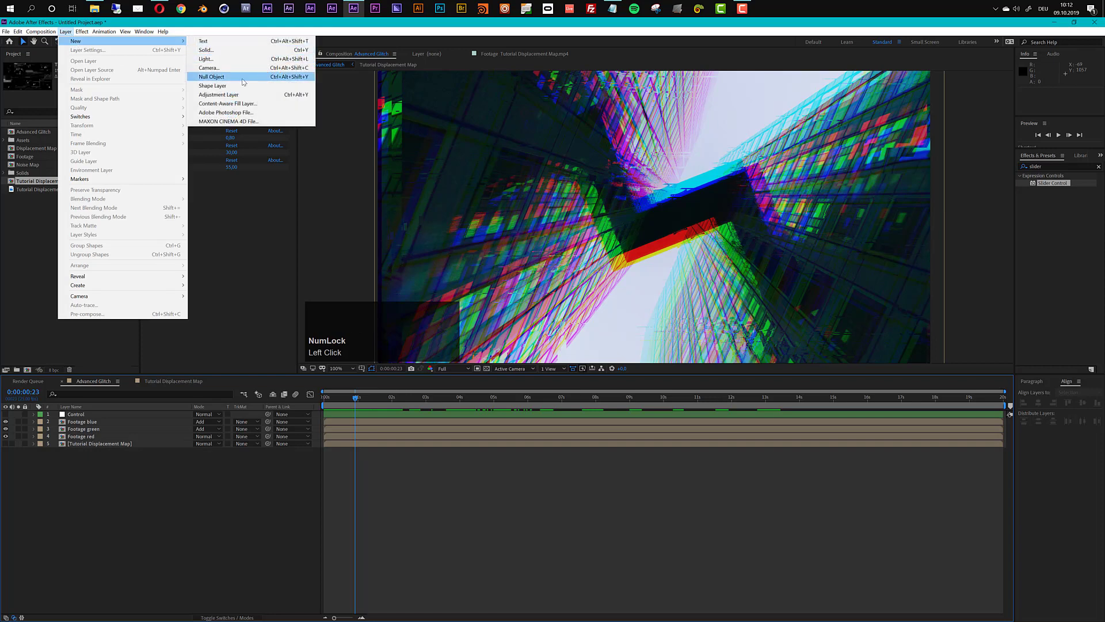
left_click(236, 95)
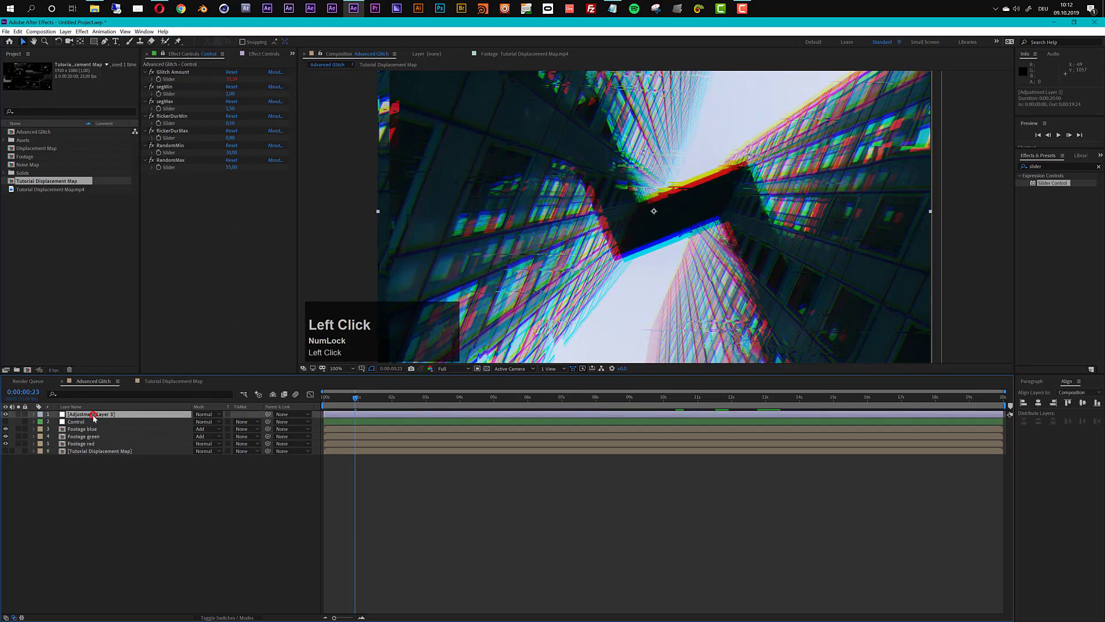
left_click_drag(86, 415, 84, 427)
key("Return")
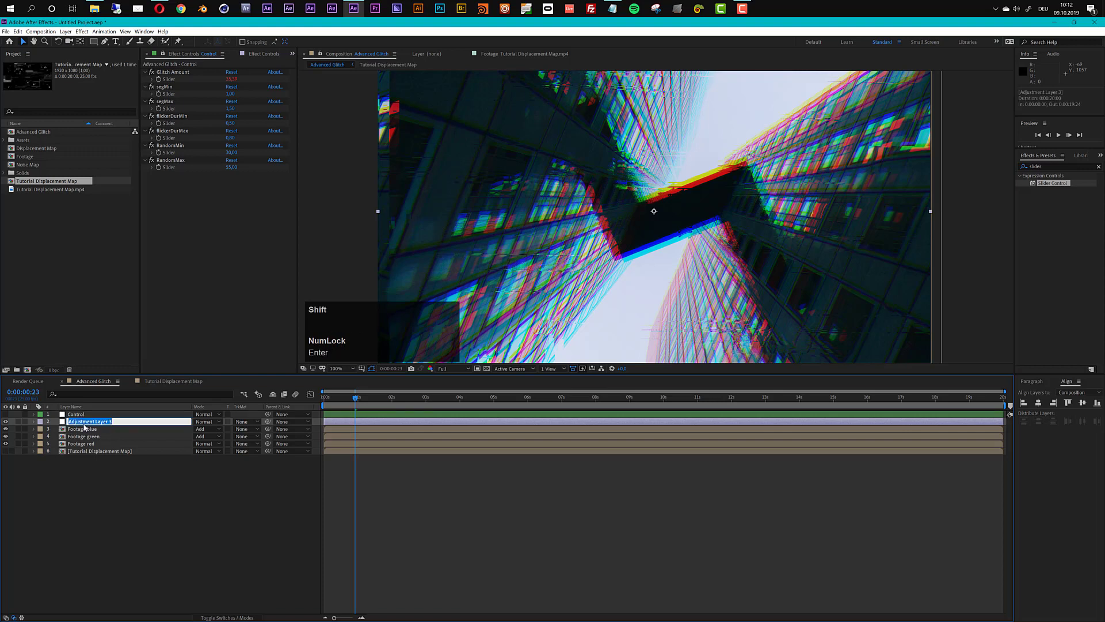
type("Tint")
key("Return")
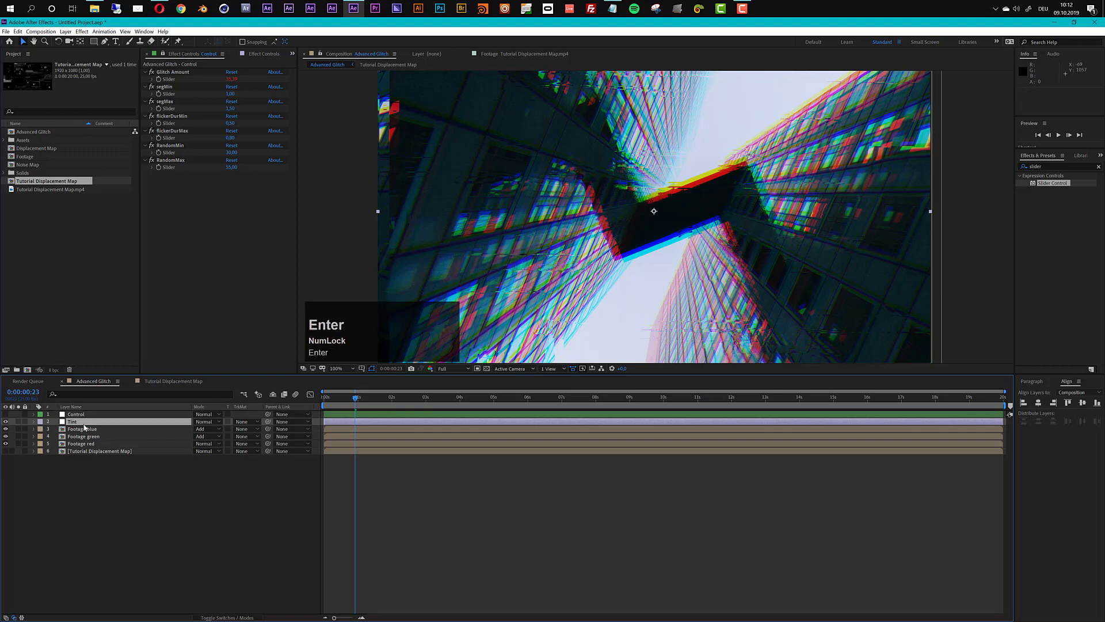
Find the Tint effect and apply it to the Tint adjustment layer.
left_click(84, 425)
key("ctrl")
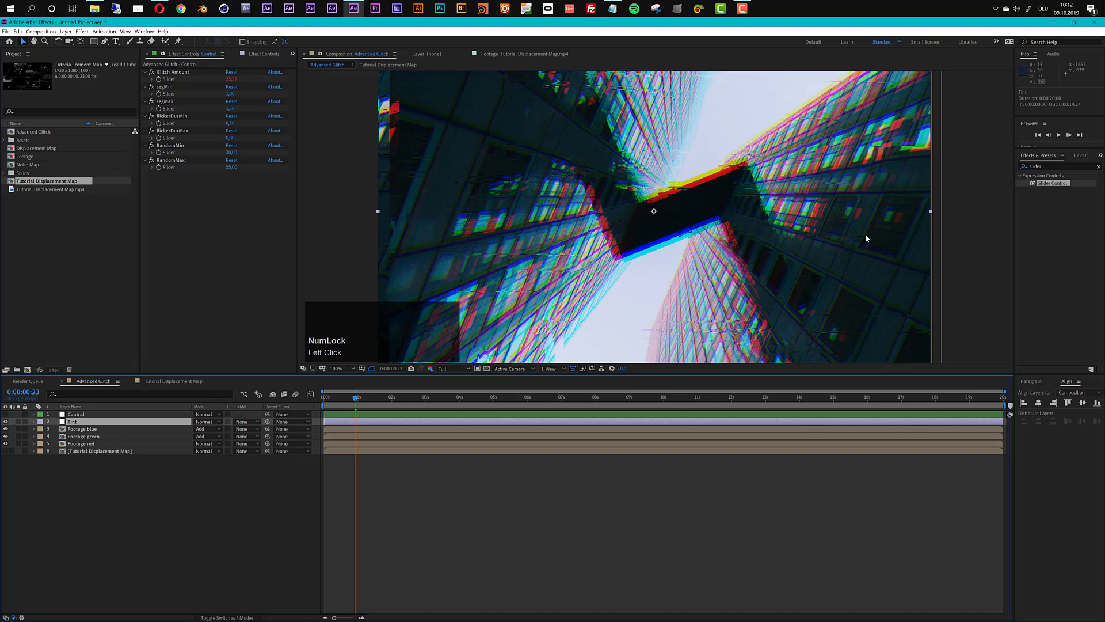
left_click(1048, 167)
type("tint")
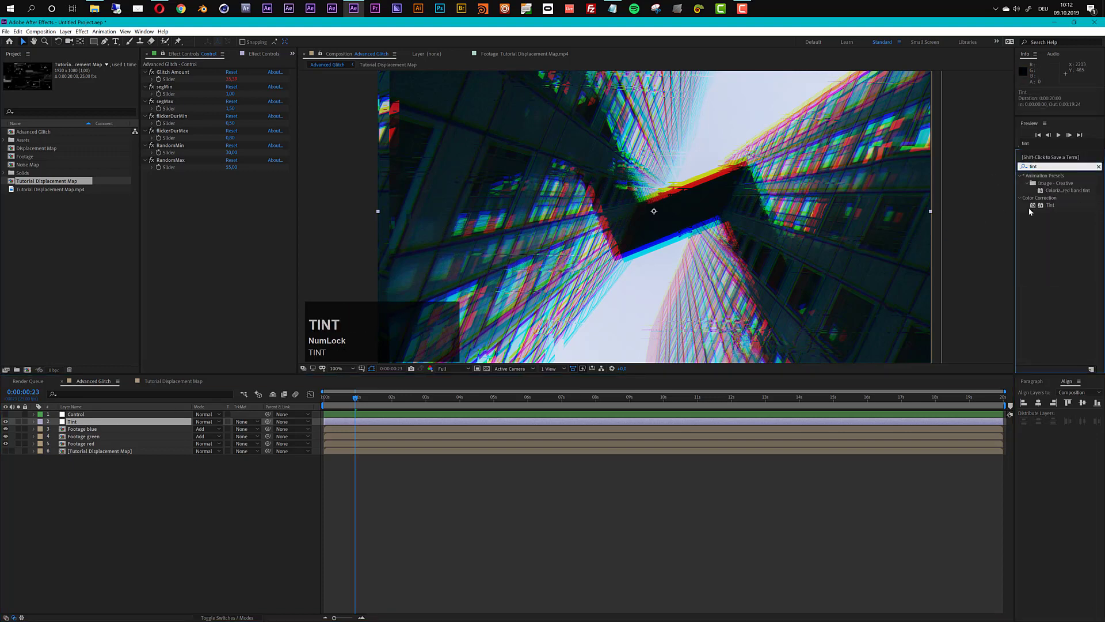
left_click_drag(1048, 205, 72, 422)
Set the Tint effect's Map Black To colour to a dark, muted blue.
left_click(230, 79)
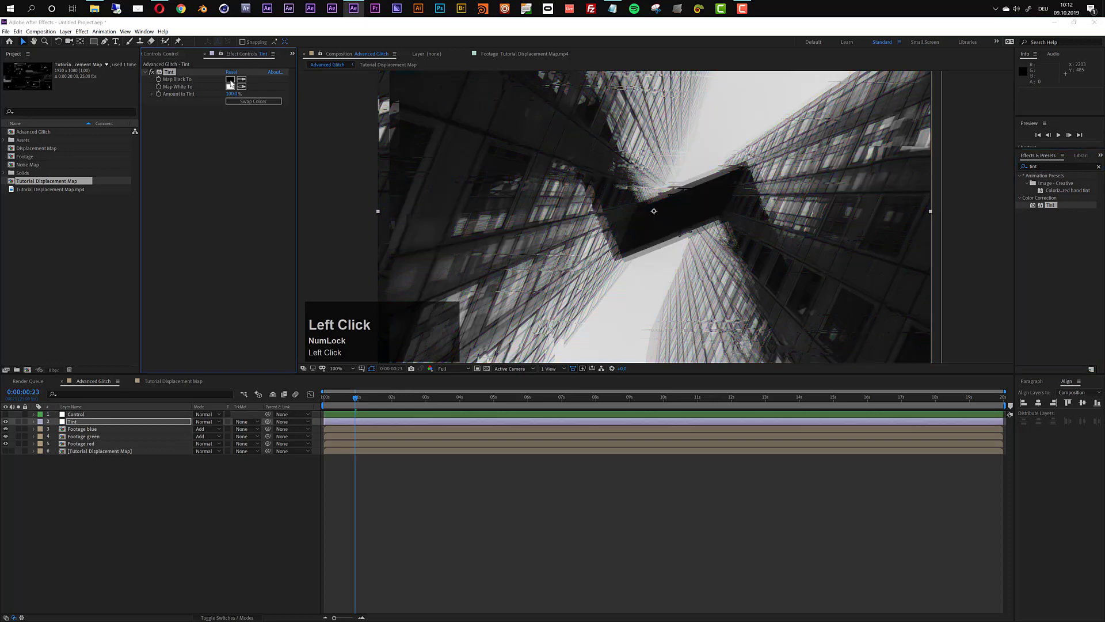
left_click(134, 102)
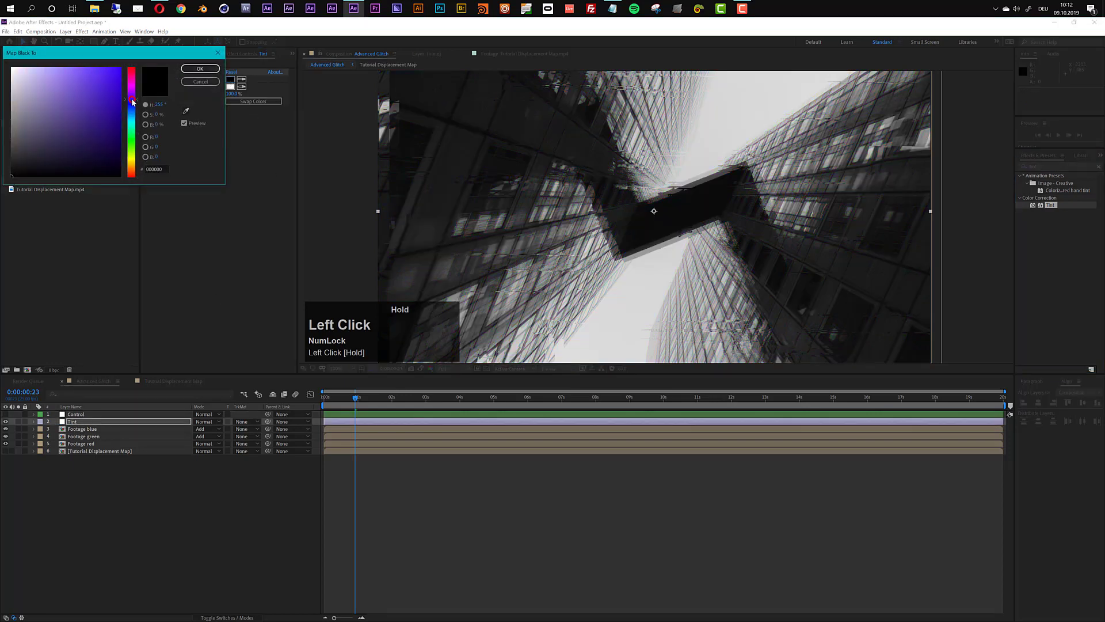
left_click_drag(132, 102, 132, 106)
left_click_drag(57, 156, 55, 143)
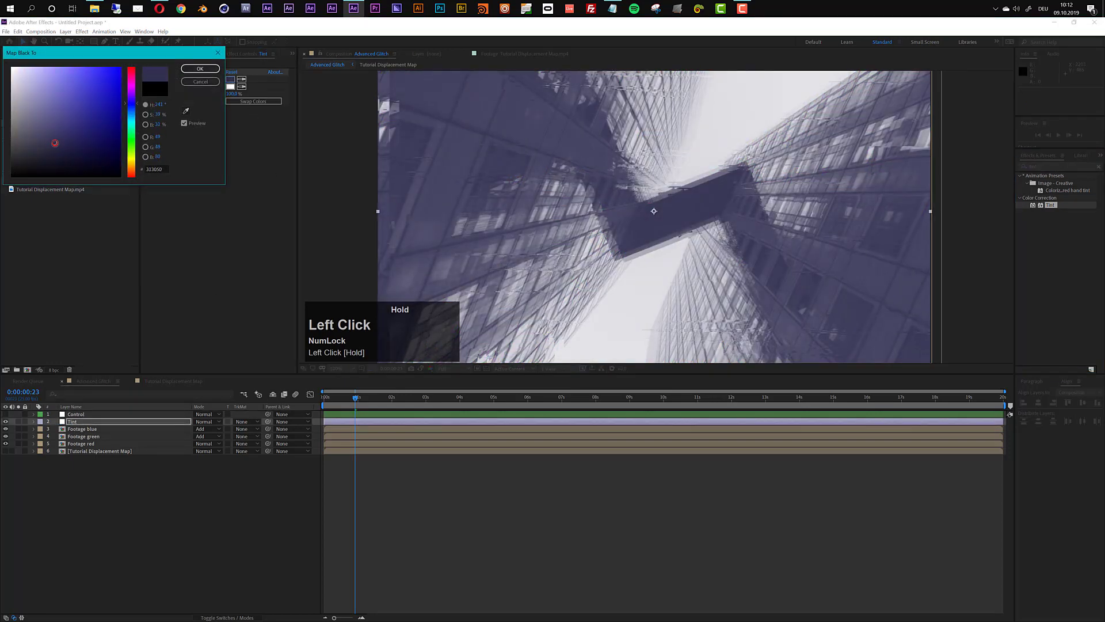
left_click(200, 69)
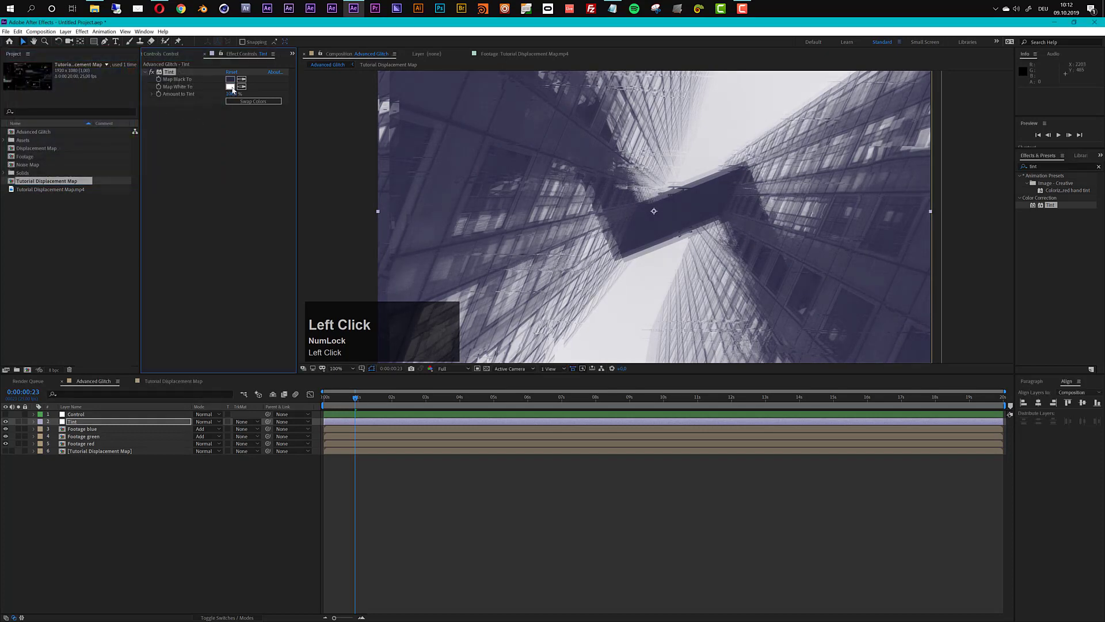
Set the Tint effect's Map White To colour to a bright pinkish red, FF2C5A.
left_click(230, 86)
left_click(135, 87)
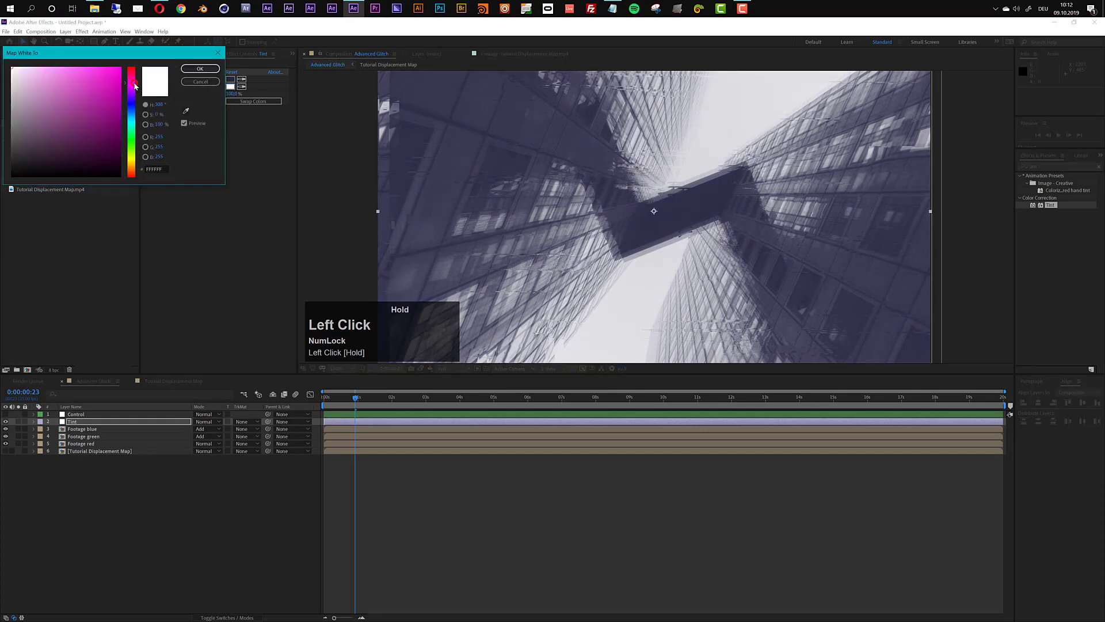
mouse_move(102, 79)
left_mouse_down()
mouse_move(108, 67)
mouse_move(101, 73)
left_mouse_up()
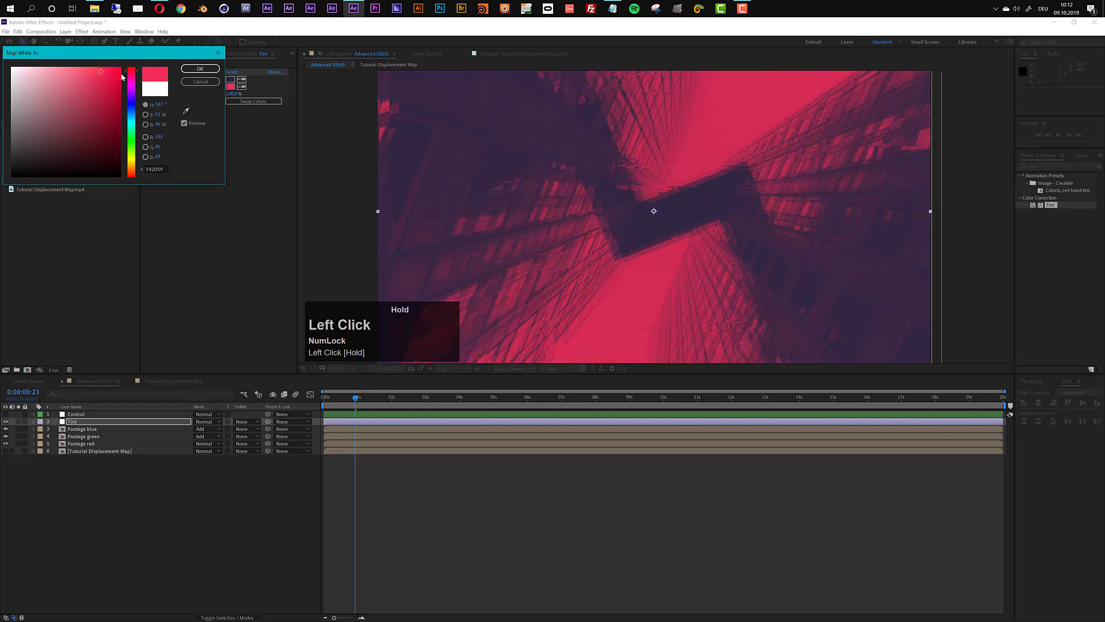
mouse_move(99, 74)
left_mouse_down()
mouse_move(78, 81)
mouse_move(81, 68)
mouse_move(105, 66)
left_mouse_up()
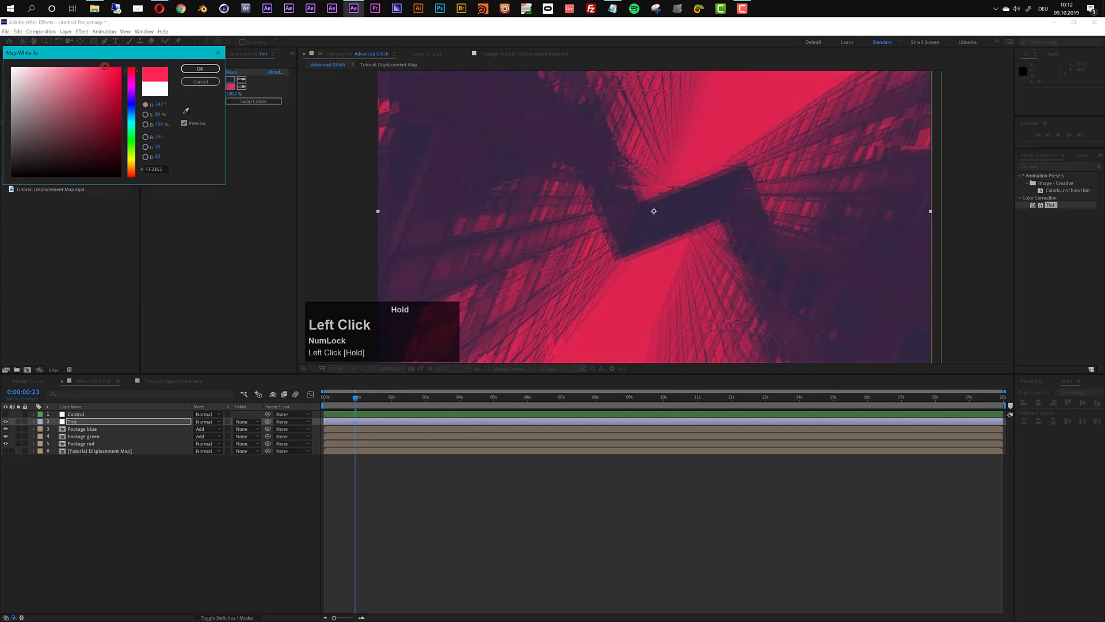
left_click(200, 69)
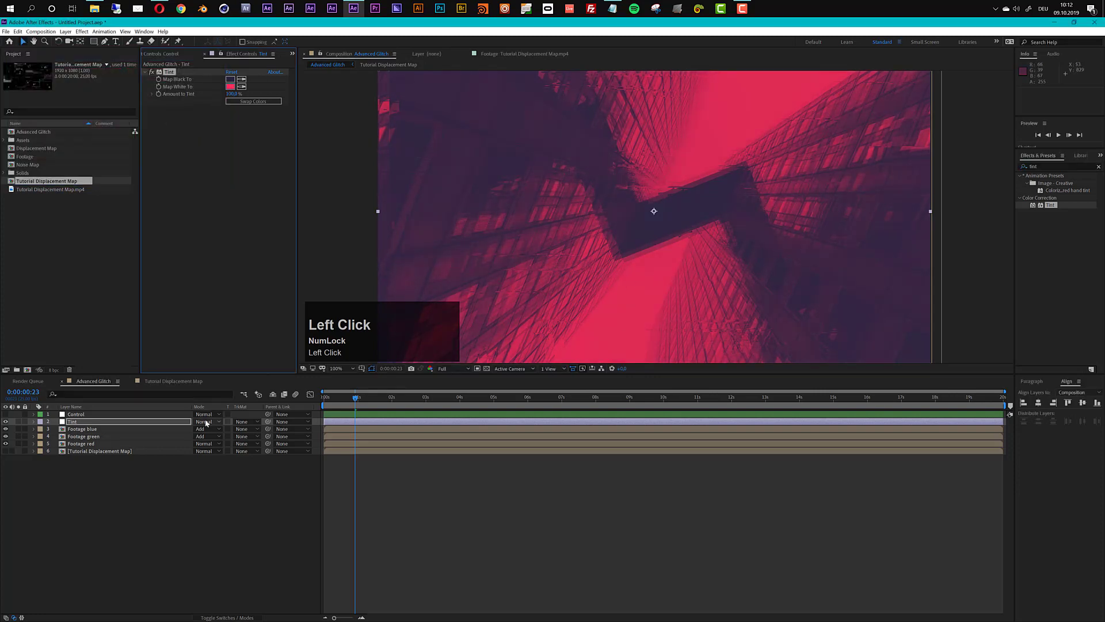
At 0:00:06:01, duplicate the Tutorial Displacement Map layer and place the copy directly above the Tint layer.
mouse_move(541, 397)
left_mouse_down()
mouse_move(530, 402)
mouse_move(599, 410)
mouse_move(528, 410)
left_mouse_up()
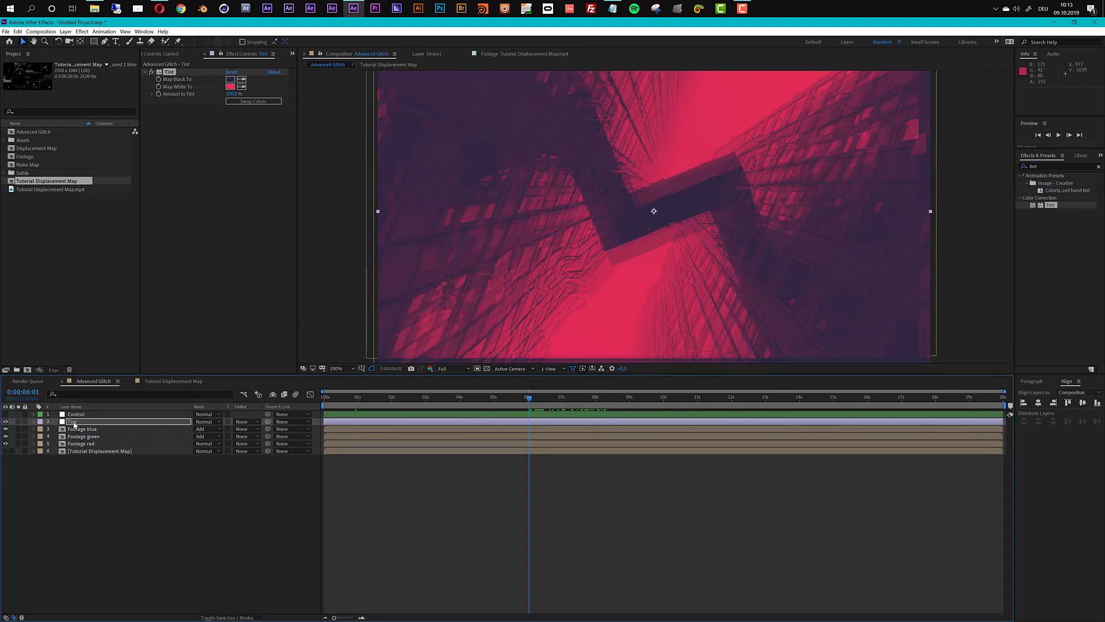
left_click(92, 451)
key("ctrl+d")
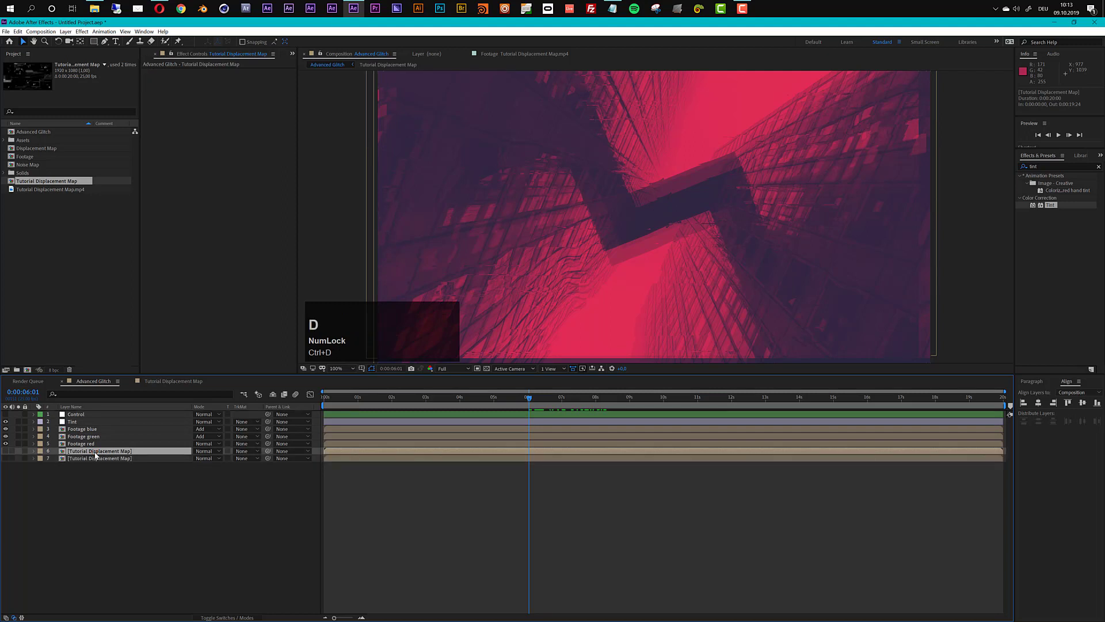
left_click_drag(96, 453, 78, 419)
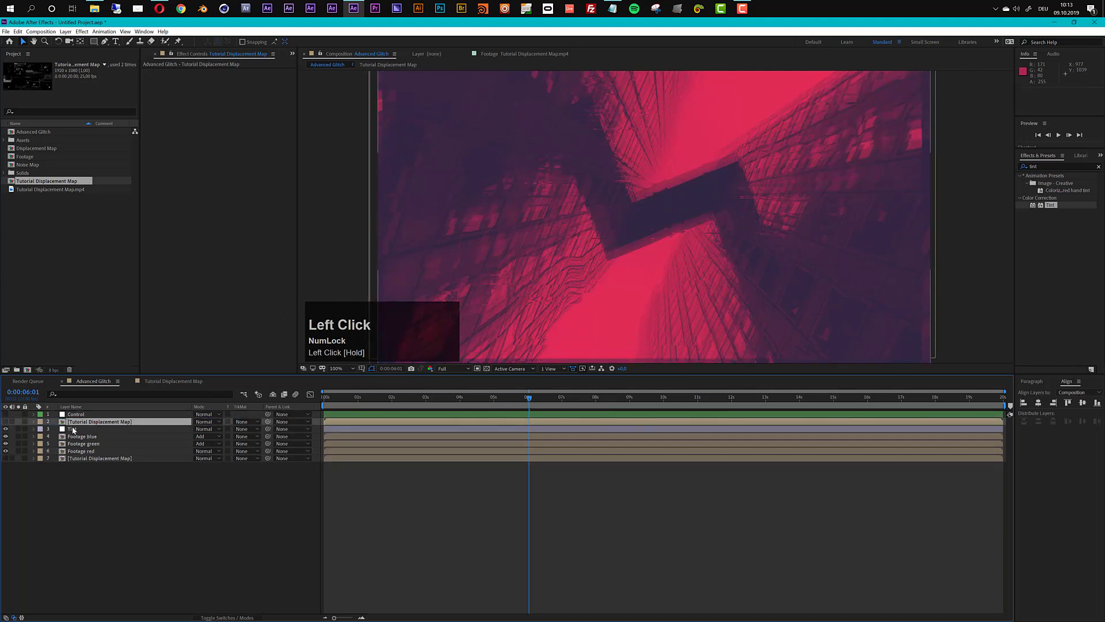
Give the upper Tutorial Displacement Map copy and the Tint layer the same lavender label colour.
left_click(73, 429, "shift")
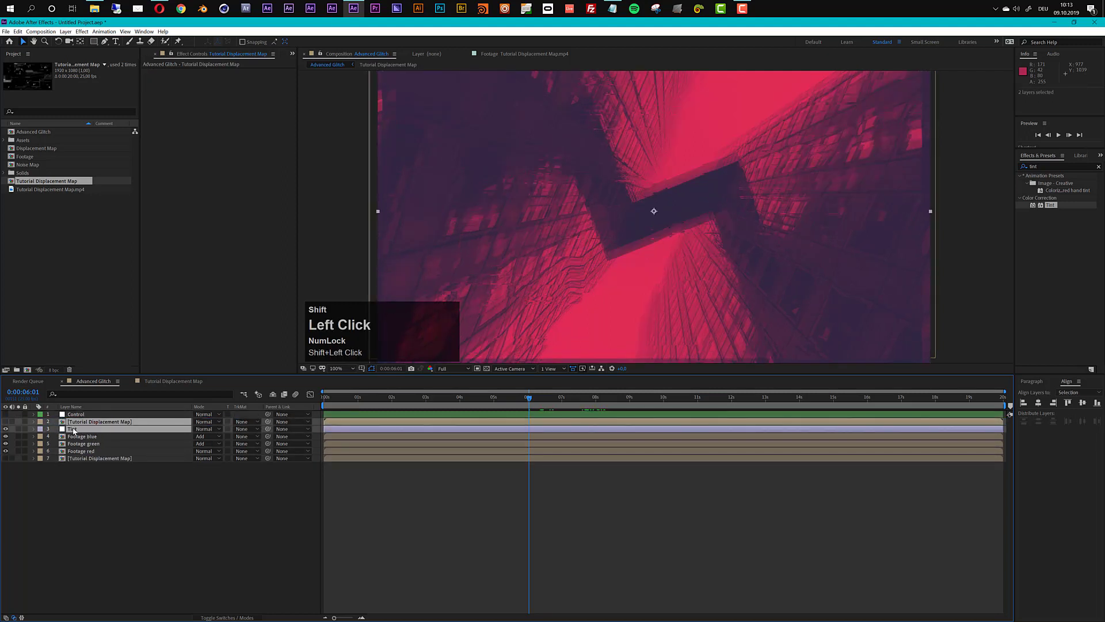
left_click(43, 424)
left_click(62, 490)
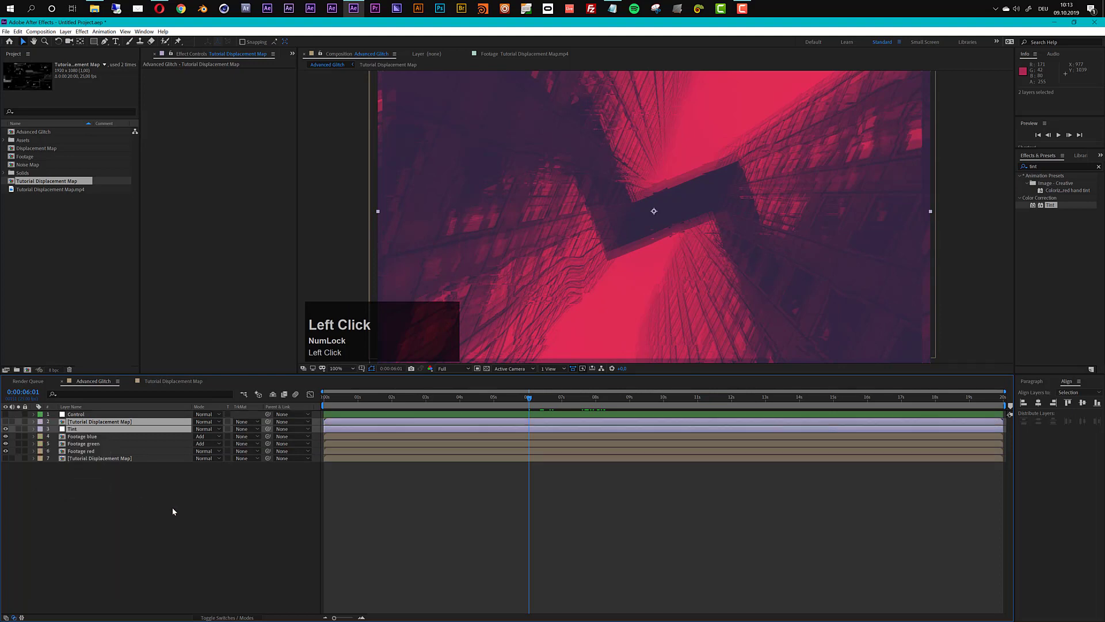
Set the Tint layer's track matte to Luma Matte from the Tutorial Displacement Map above and check other frames up to 0:00:08:13.
left_click(81, 431)
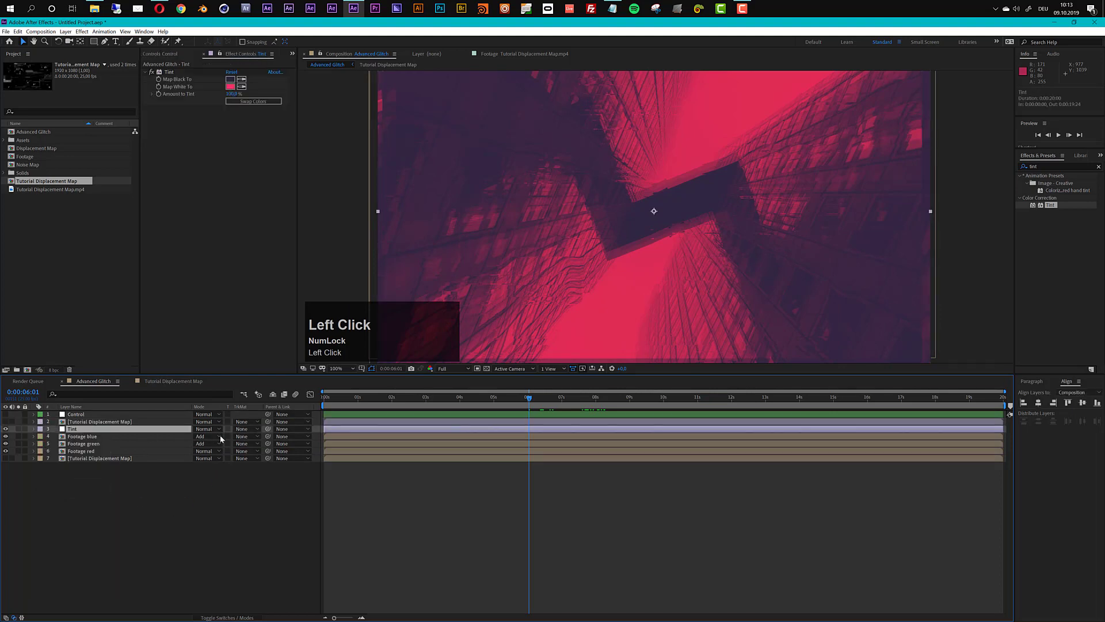
left_click(252, 428)
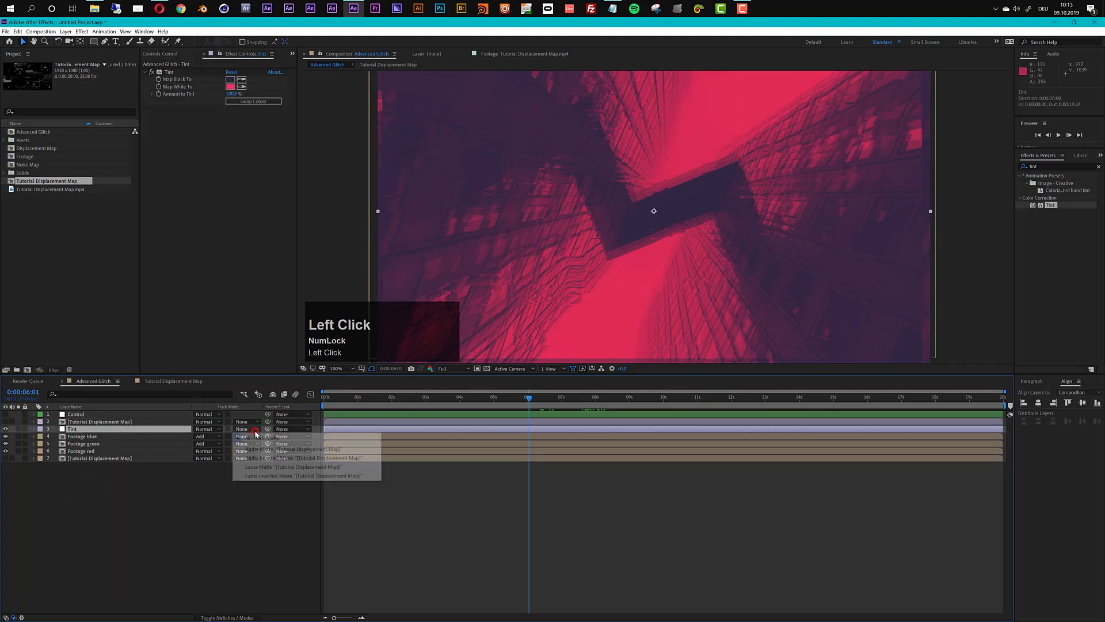
left_click(281, 467)
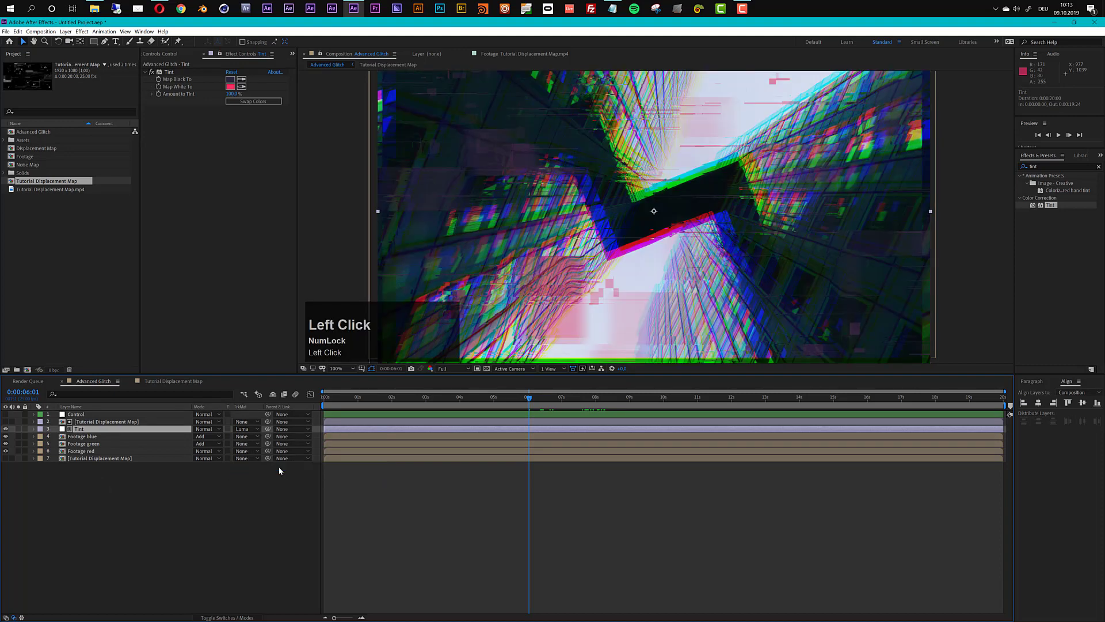
left_click_drag(528, 401, 479, 403)
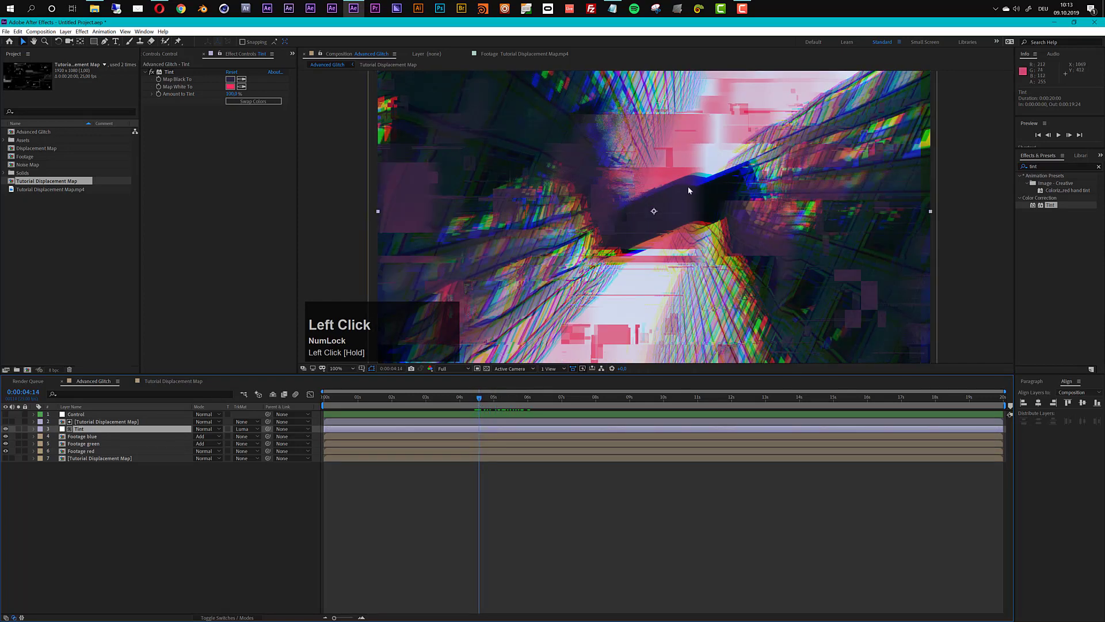
left_click_drag(585, 402, 613, 403)
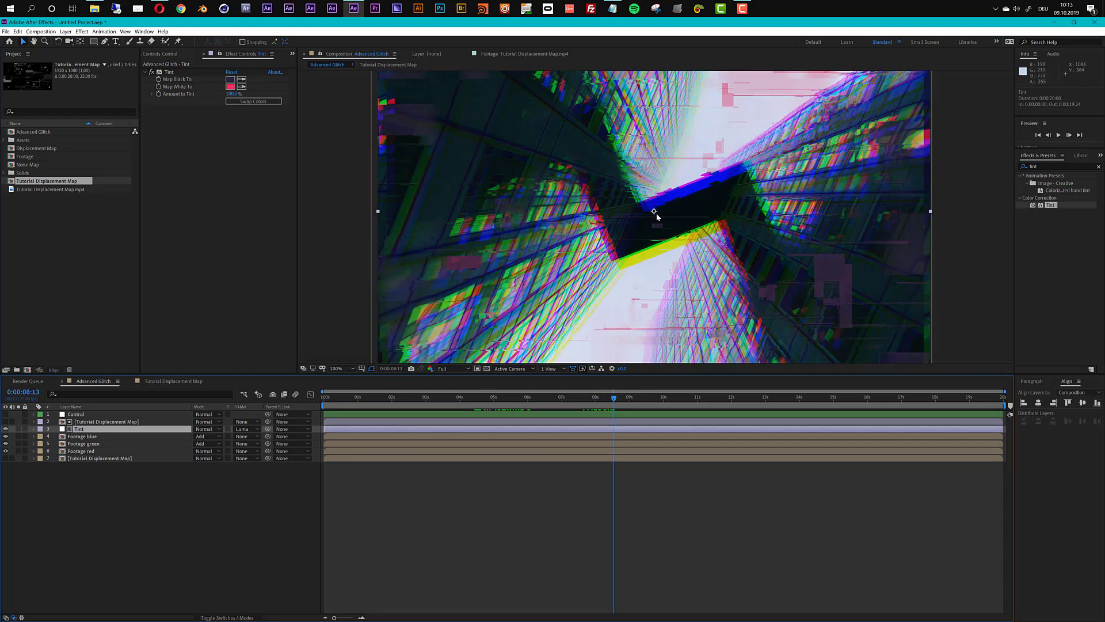
Change the Tint effect's Map White To colour to a neutral grey.
left_click(229, 87)
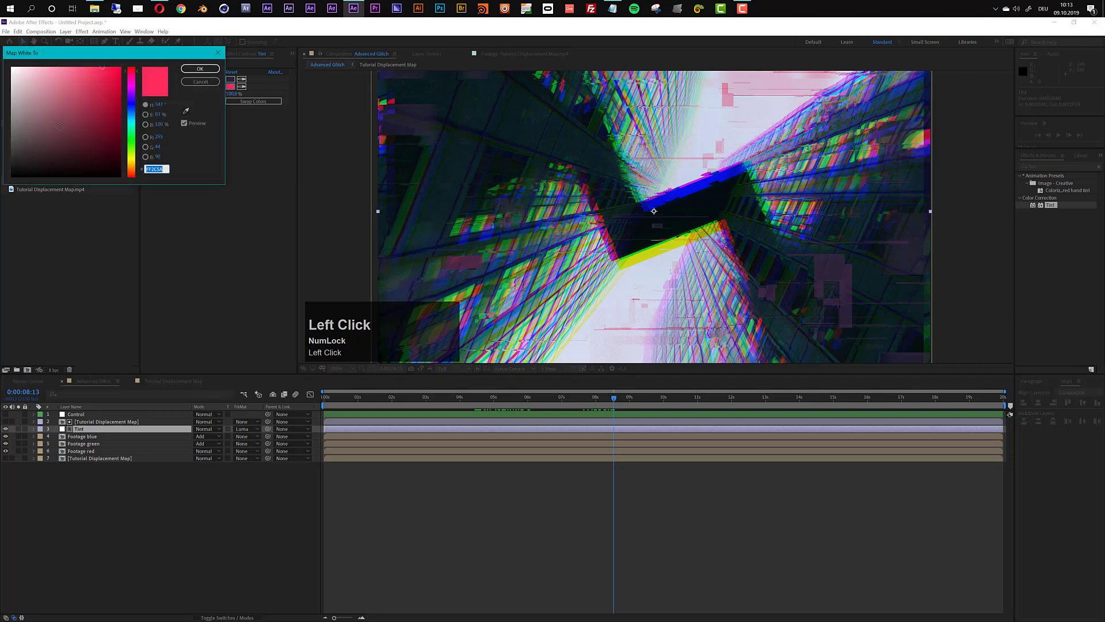
left_click_drag(47, 136, 1, 142)
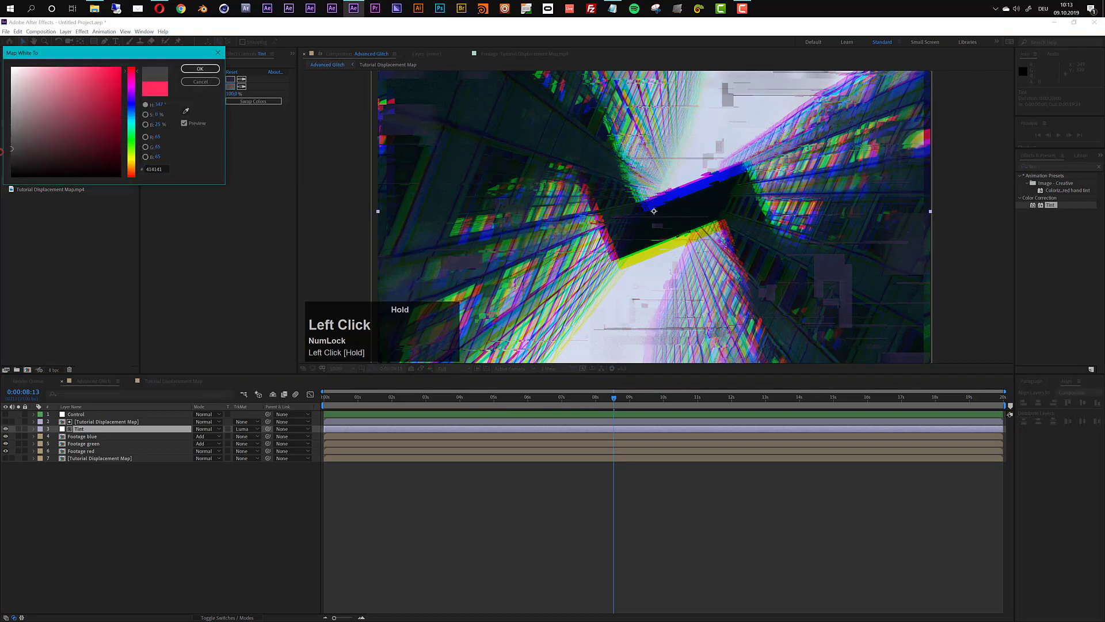
left_click(199, 68)
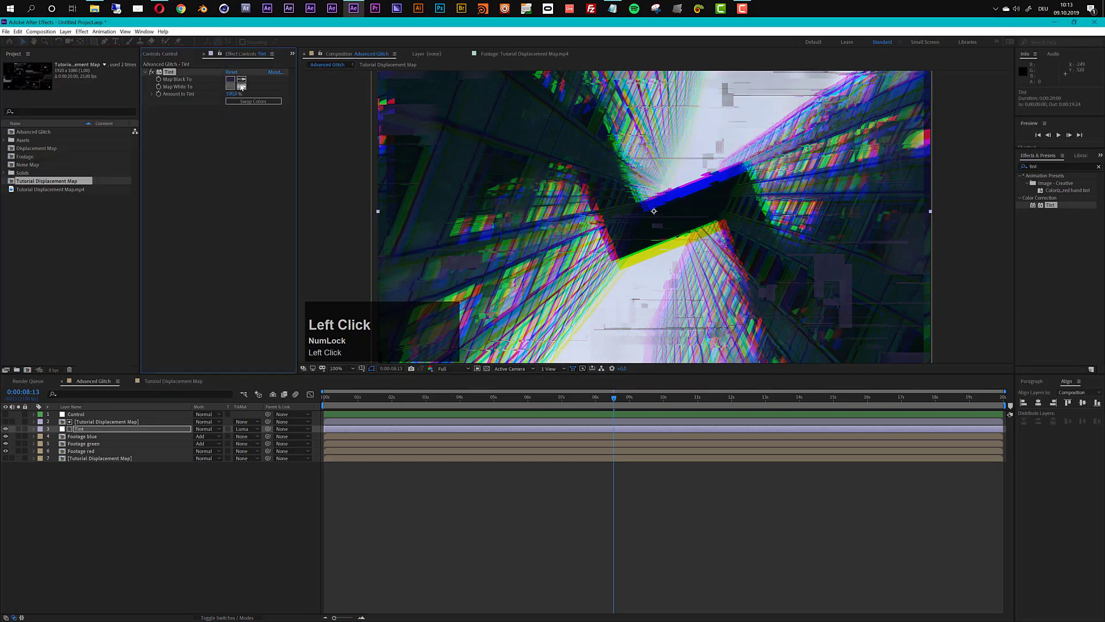
Darken the Tint effect's Map Black To colour to about 1C1C24 and check the result at 0:00:04:12.
left_click(231, 79)
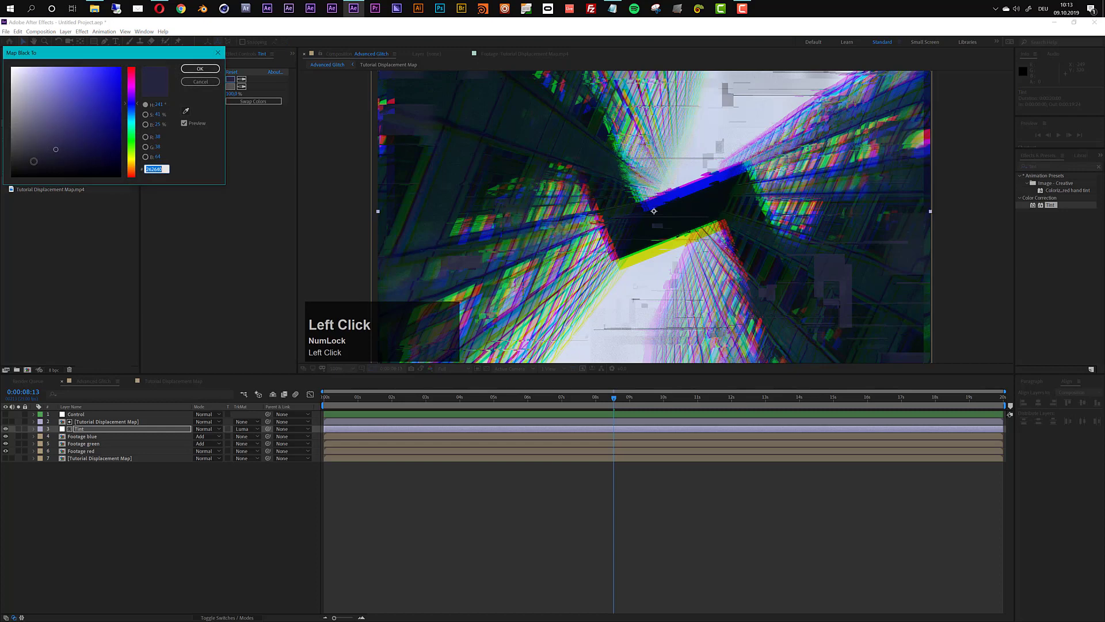
left_click(34, 161)
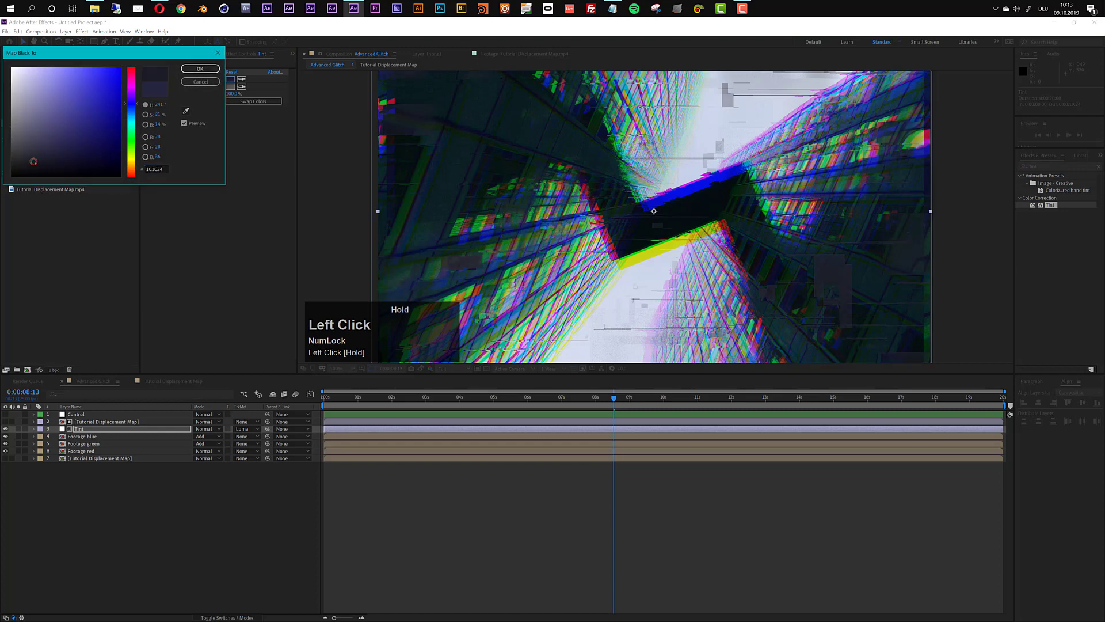
left_click(201, 69)
mouse_move(459, 399)
left_mouse_down()
mouse_move(433, 403)
mouse_move(477, 406)
left_mouse_up()
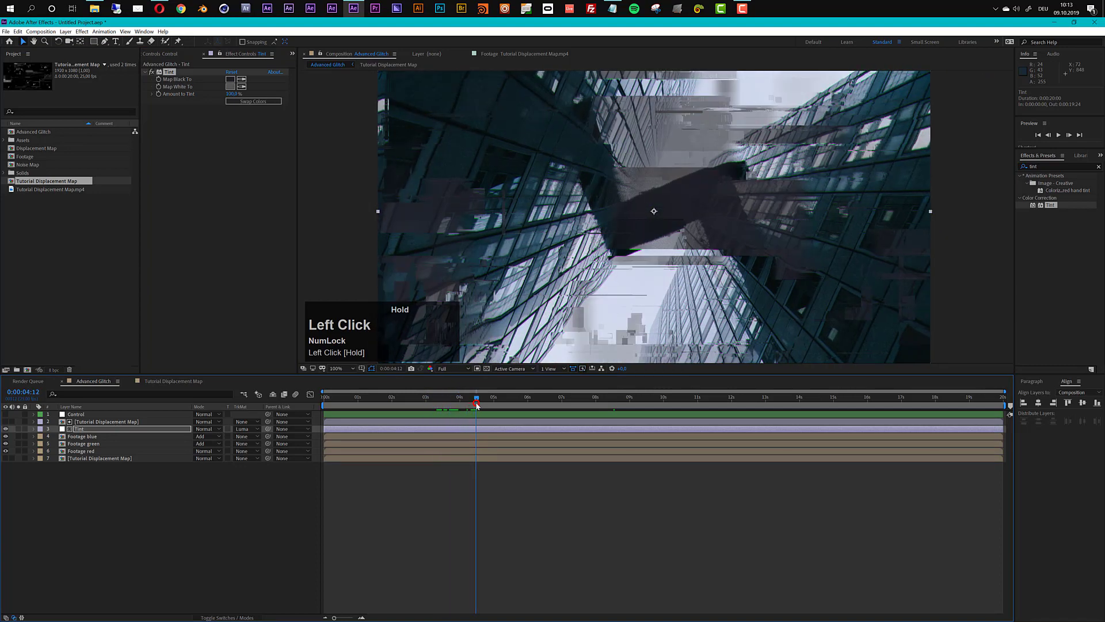
Apply the Venetian Blinds effect to the Tint layer and raise its Transition Completion.
left_click(1056, 167)
type("vene")
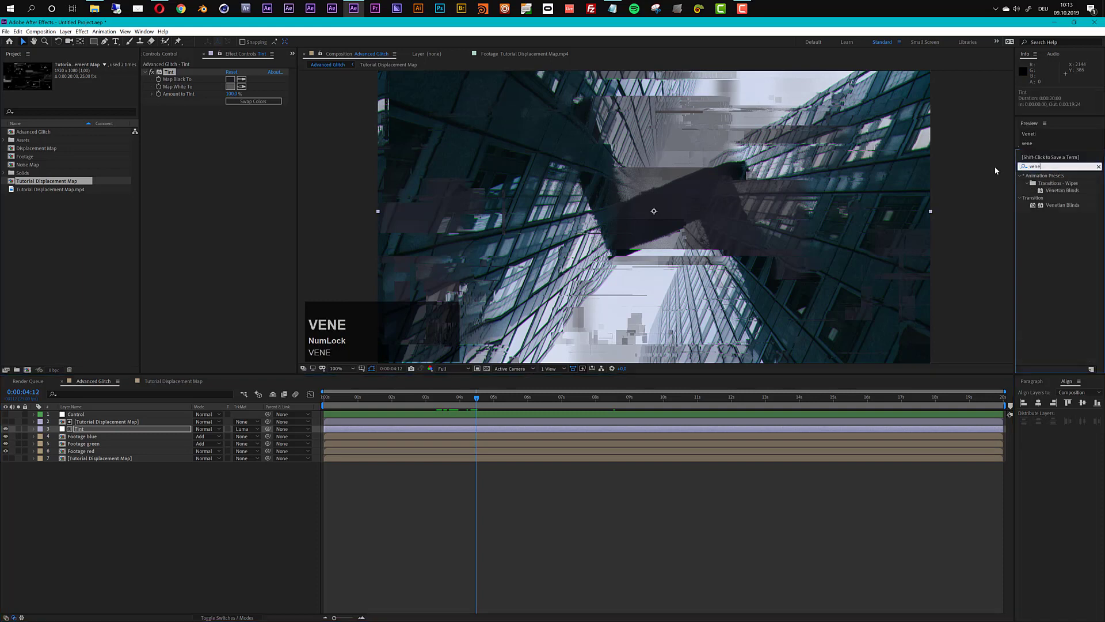
left_click_drag(1054, 206, 239, 116)
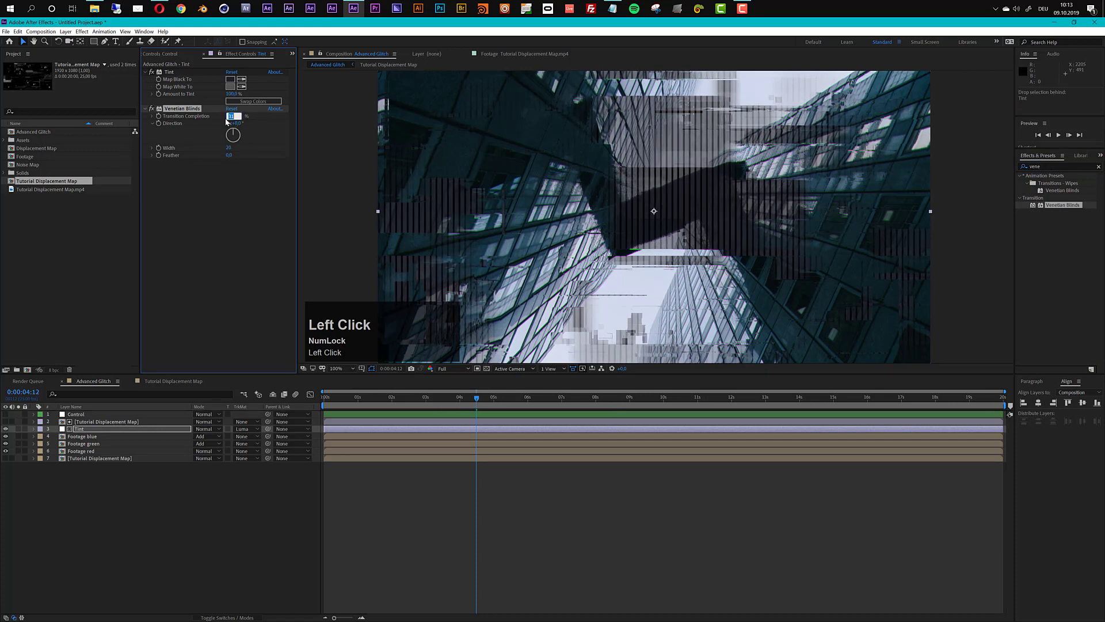
Set the Venetian Blinds direction to 90° and its width to 5 on the Tint layer.
left_click(237, 123)
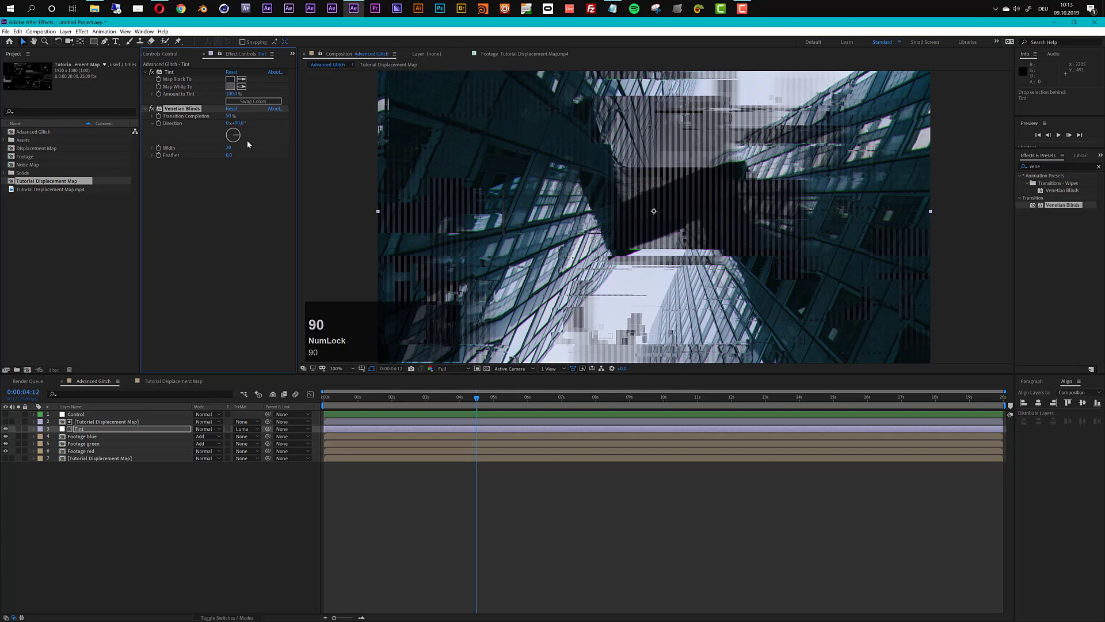
key("Return")
left_click(229, 148)
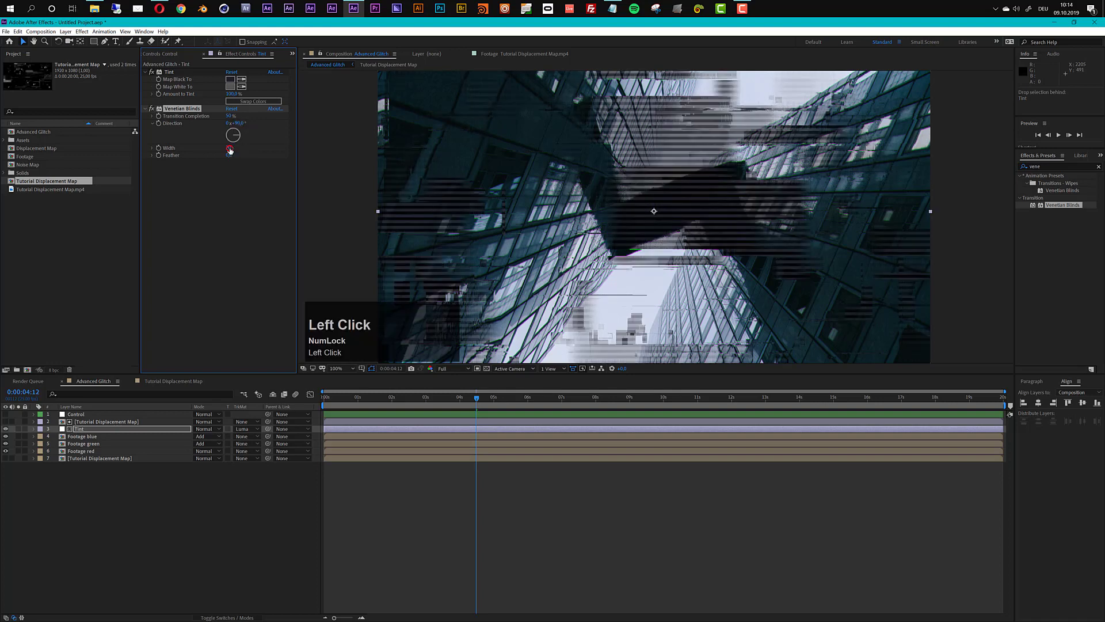
type("5")
left_click(251, 182)
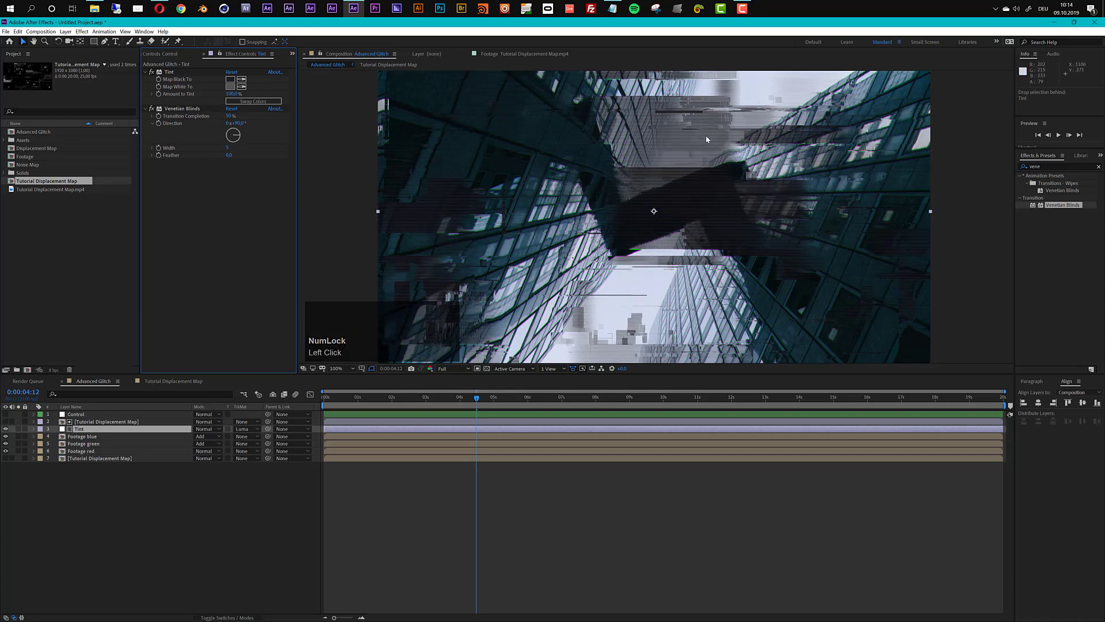
Add the Noise effect below Venetian Blinds on the Tint layer and raise its Amount of Noise.
left_click(1044, 167)
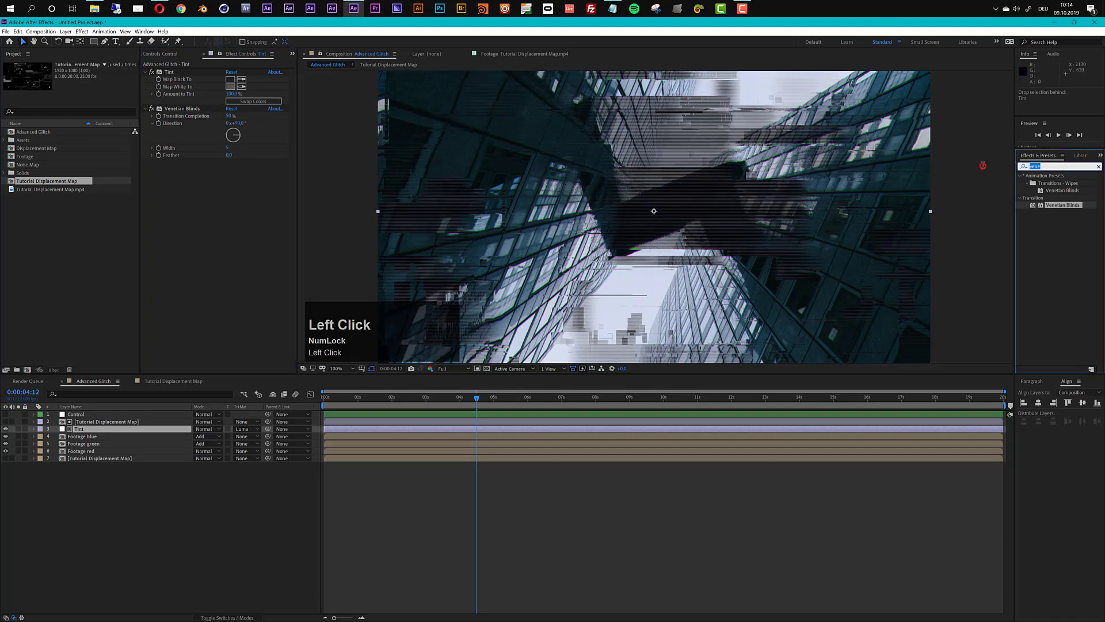
type("noise")
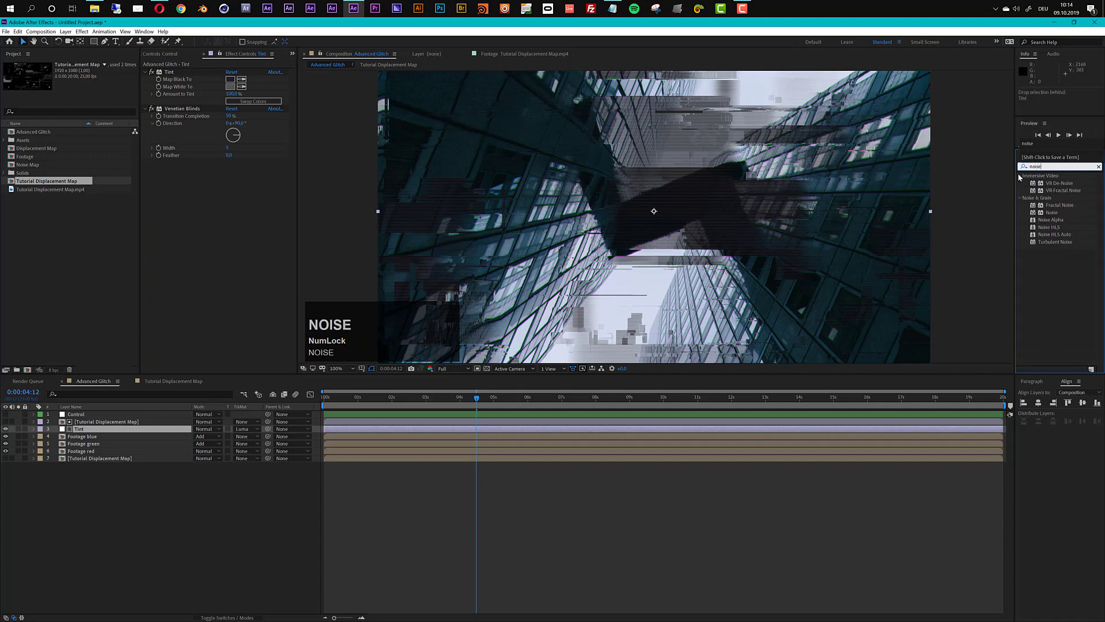
left_click_drag(1051, 212, 246, 187)
scroll(696, 202, "up", 1)
scroll(702, 194, "down", 1)
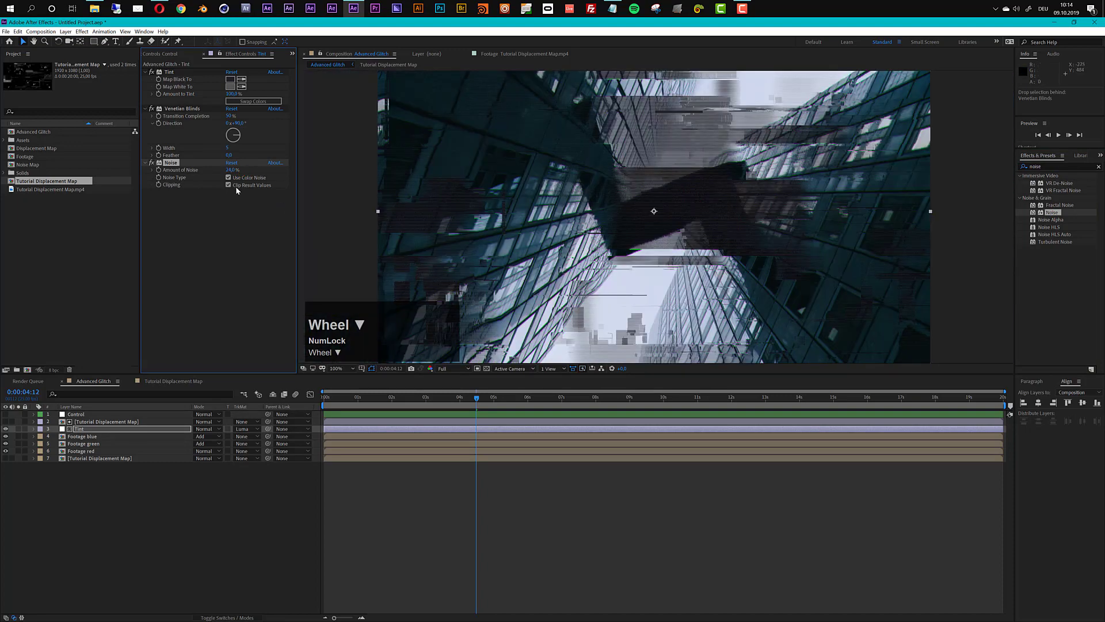
Disable Use Color Noise in the Noise effect and preview the composition.
left_click(229, 178)
scroll(649, 205, "up", 1)
scroll(628, 270, "down", 1)
key("space")
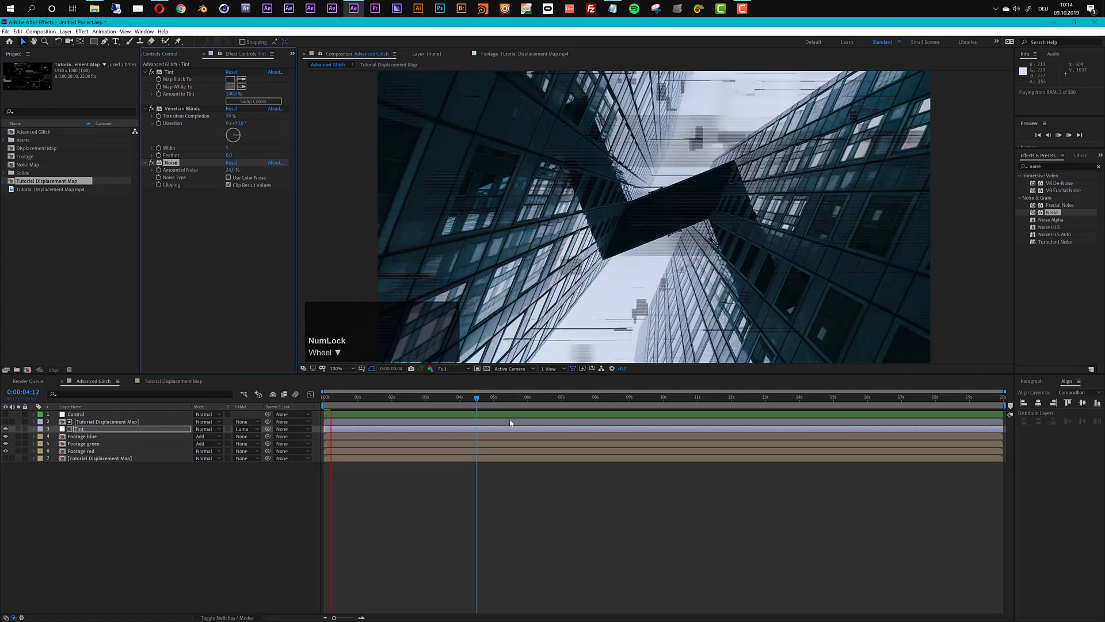
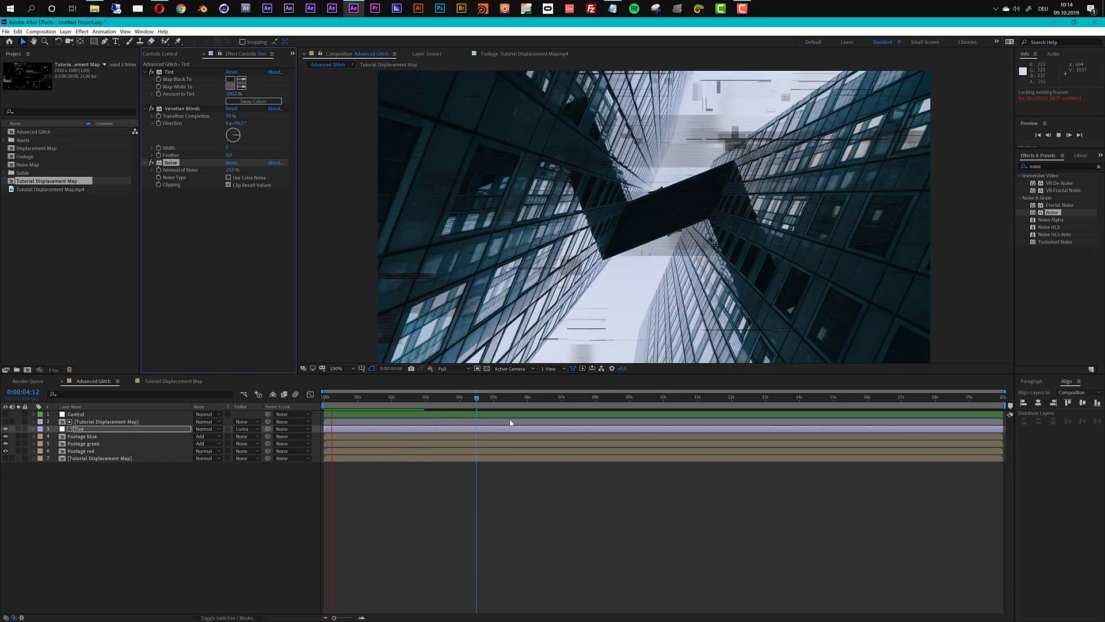
key("space")
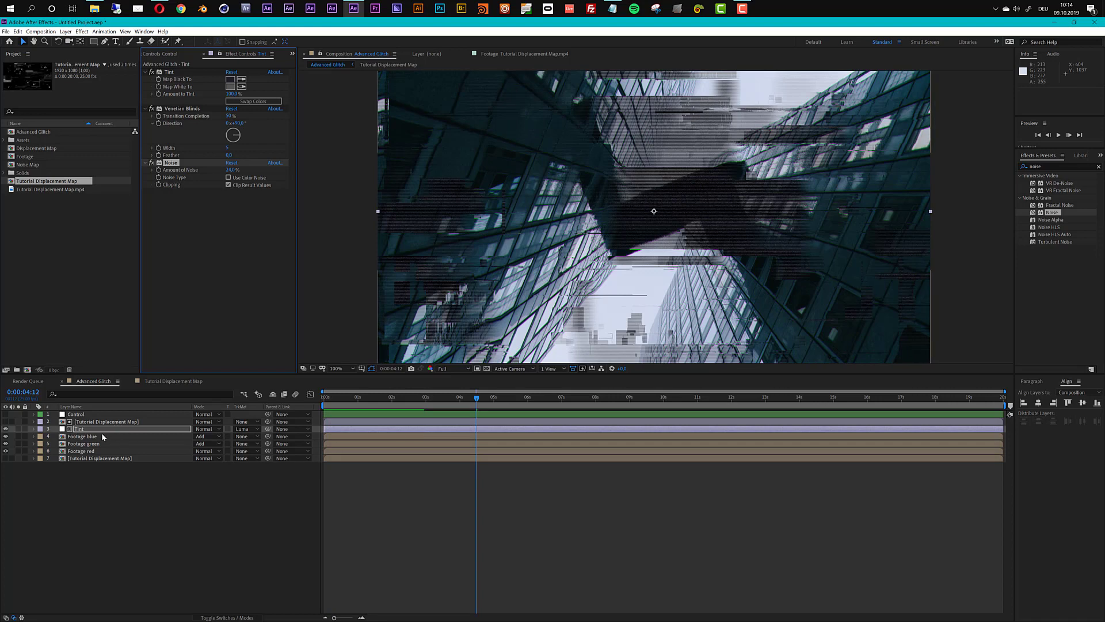
Link the Tint layer's Opacity to the Control layer's Glitch Amount slider with an expression.
left_click(98, 430)
key("t")
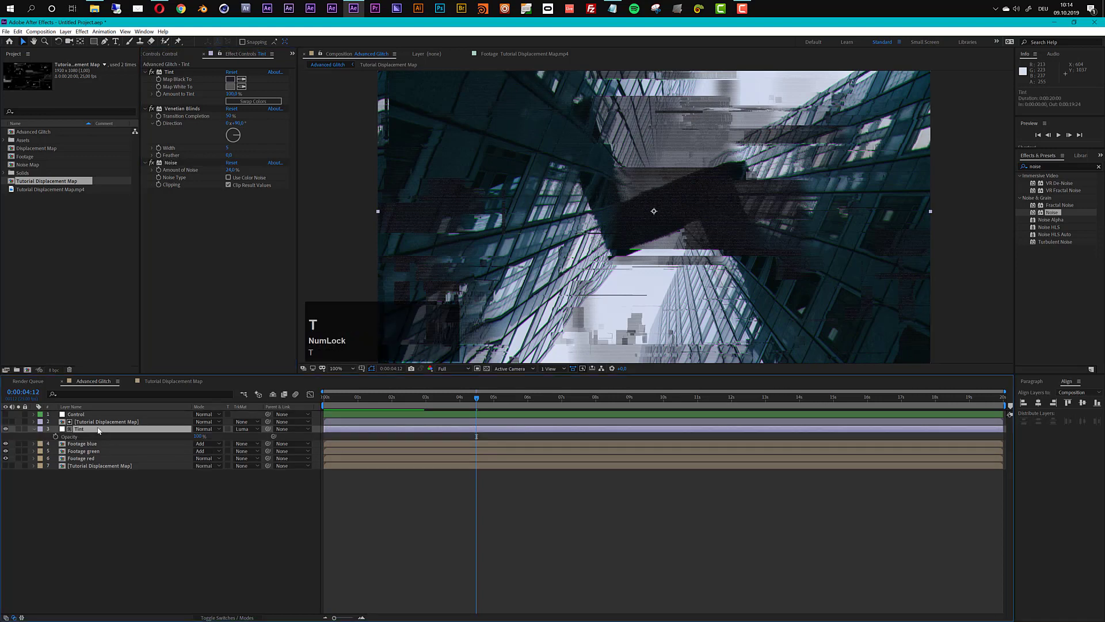
left_click(91, 416)
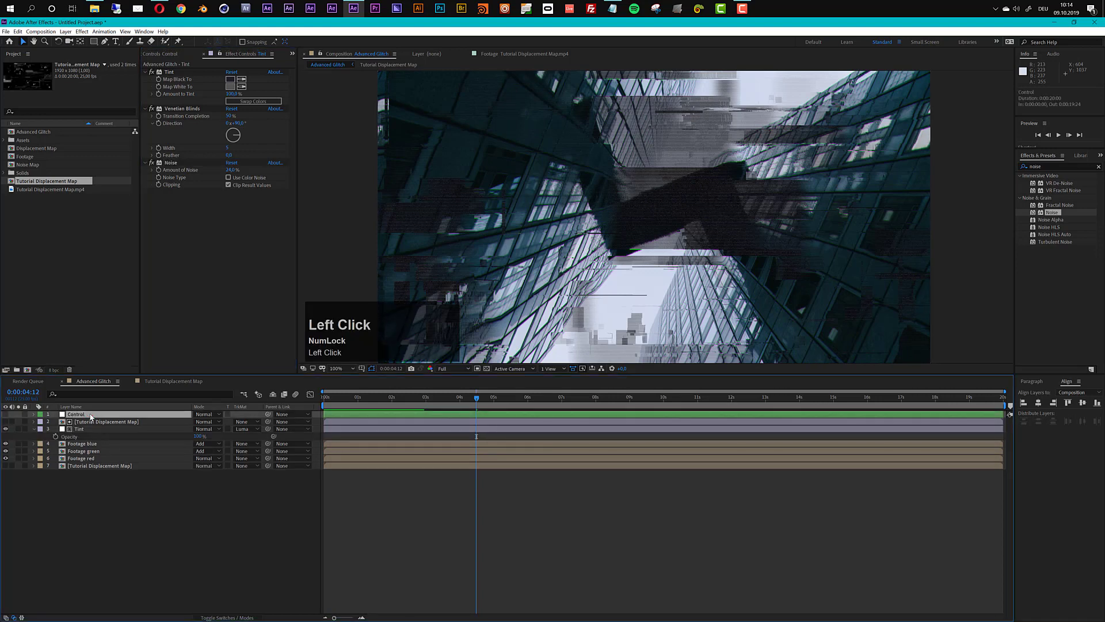
left_click(167, 54)
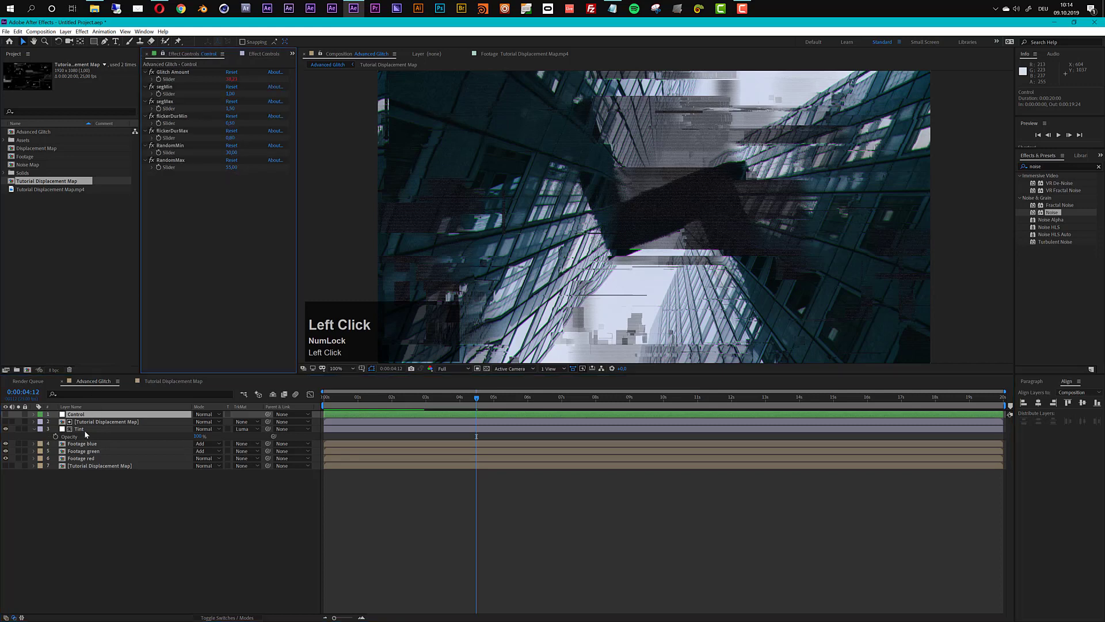
left_click(55, 437, "alt")
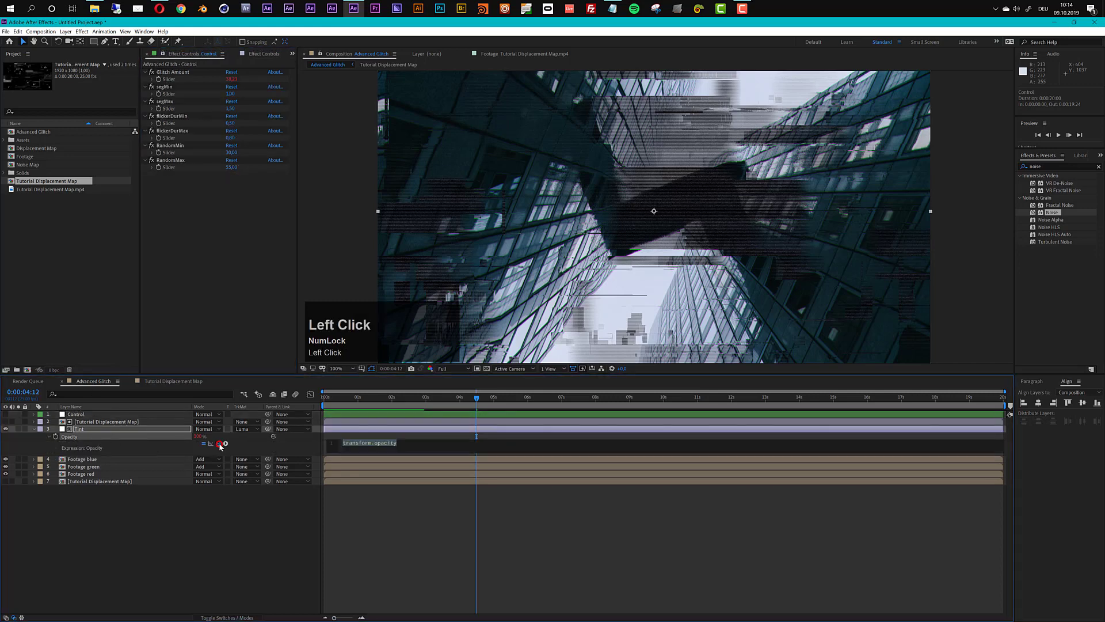
left_click_drag(192, 107, 172, 79)
left_click(201, 592)
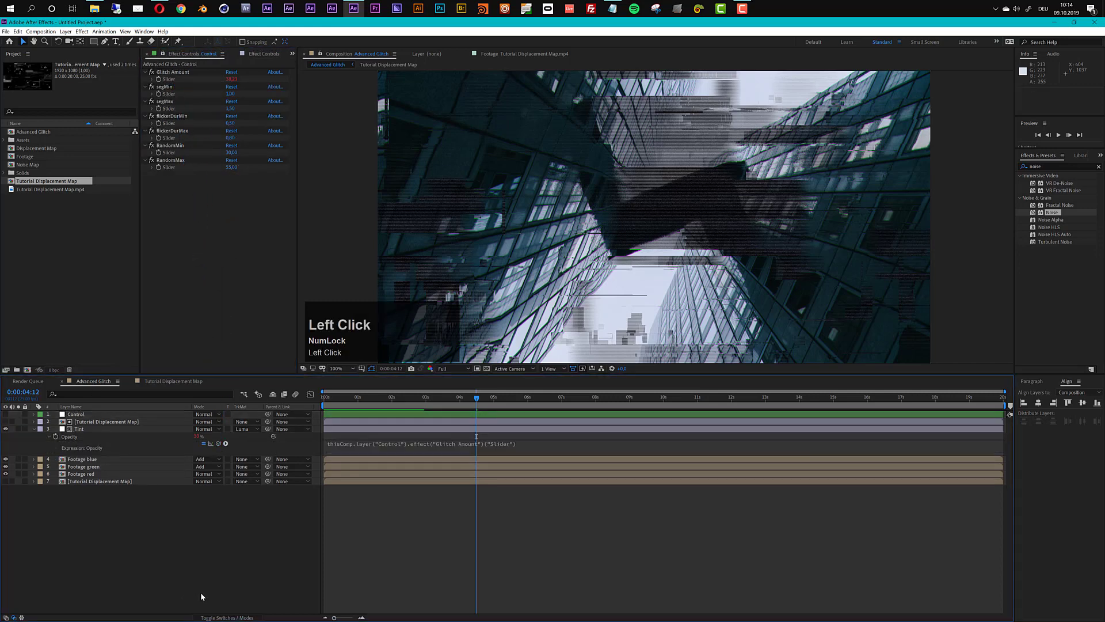
Examine the glitch at 0:00:06:00 and the expression driving the Control layer's Glitch Amount slider.
left_click_drag(398, 403, 529, 417)
left_click(96, 415)
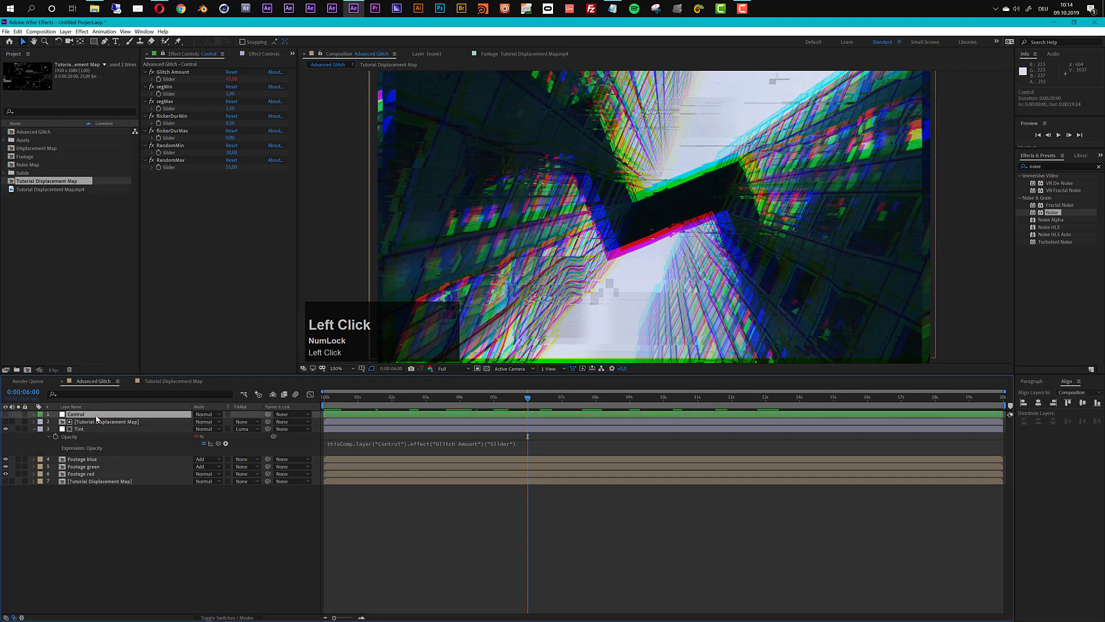
key("e")
key("e")
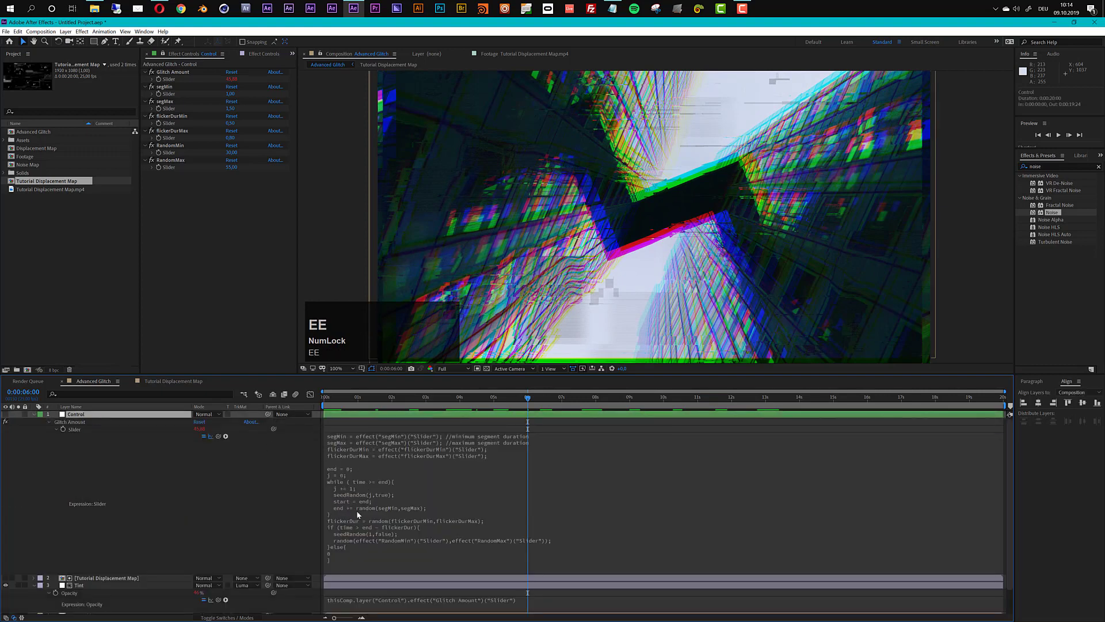
key("e")
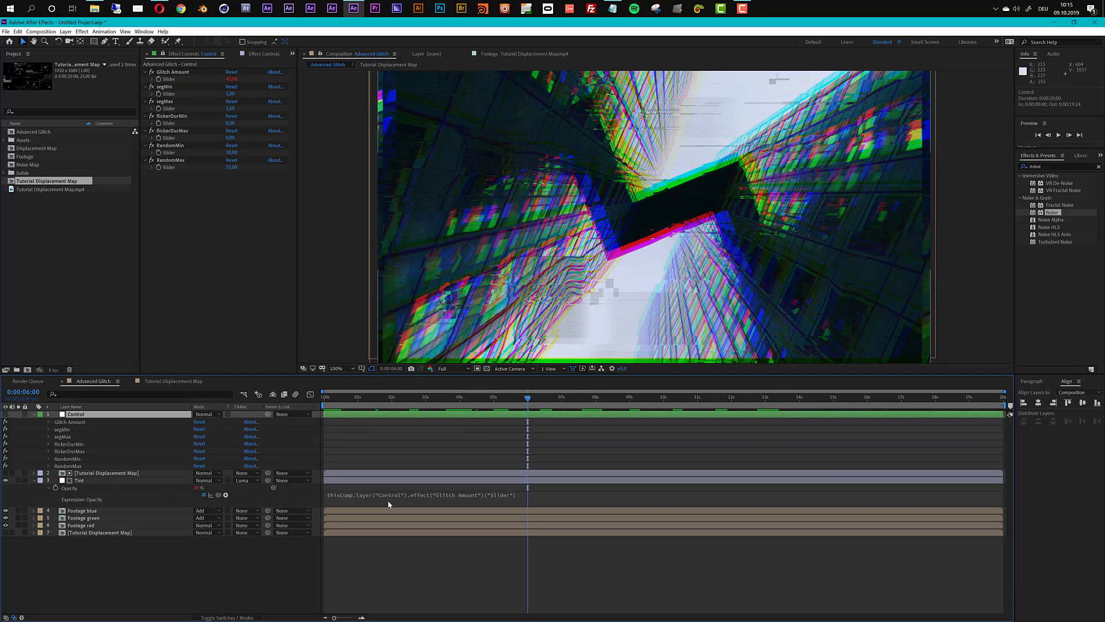
Select the Tint layer, go to 0:00:04:23 and preview the glitch animation with the linked opacity.
left_click(88, 480)
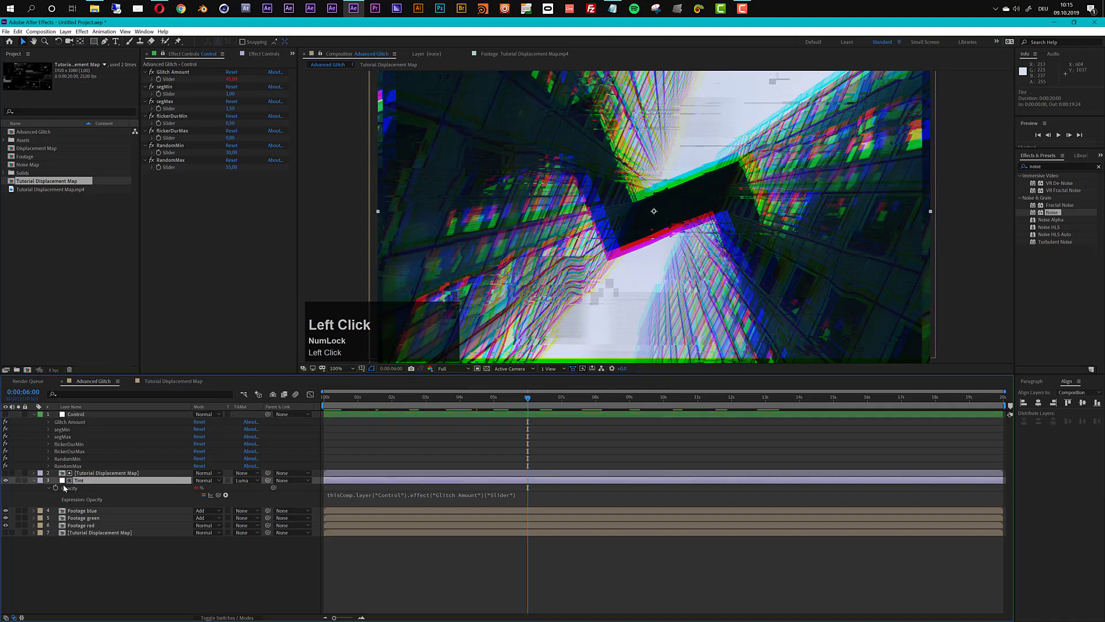
left_click_drag(416, 401, 490, 426)
key("space")
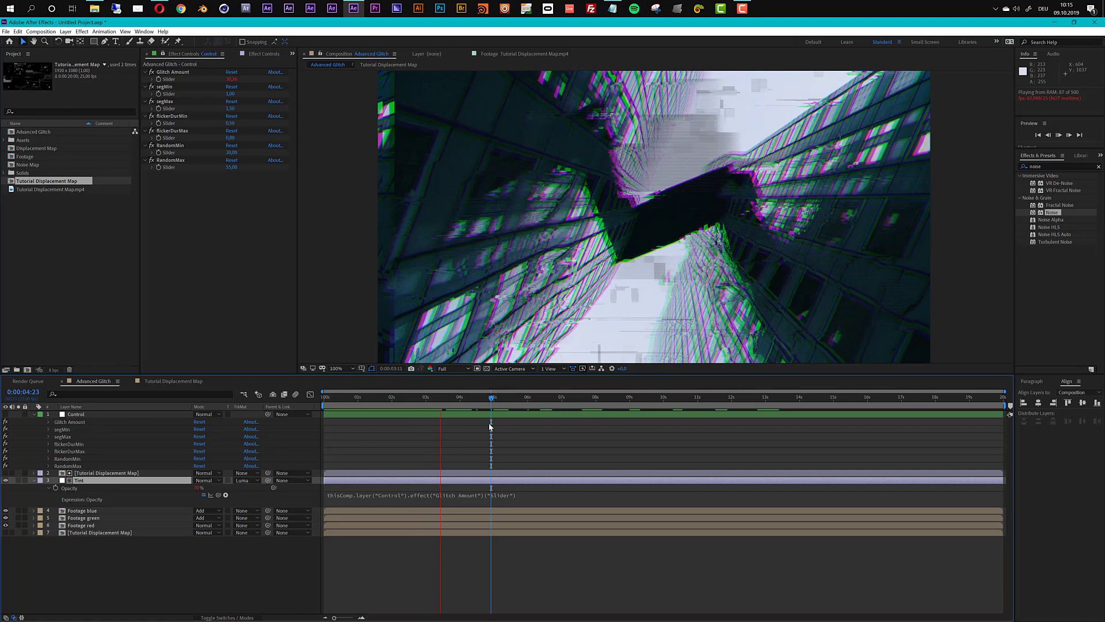
key("space")
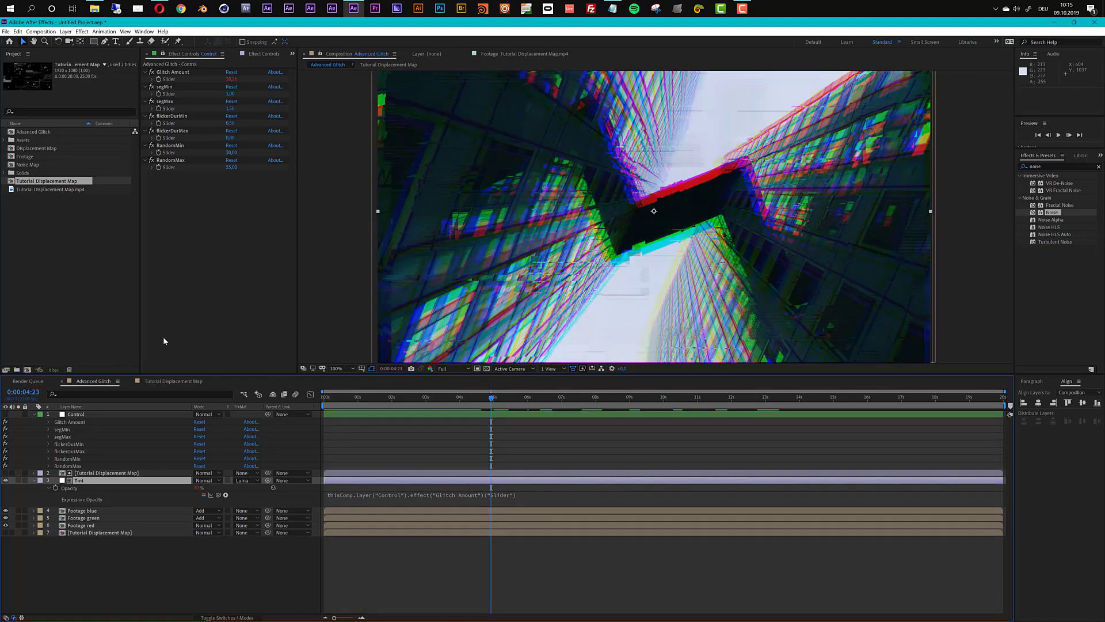
Import the photo of the jumping dancer, ending in acca18599776.jpg, from the Unsplash stock photo folder.
double_click(77, 244)
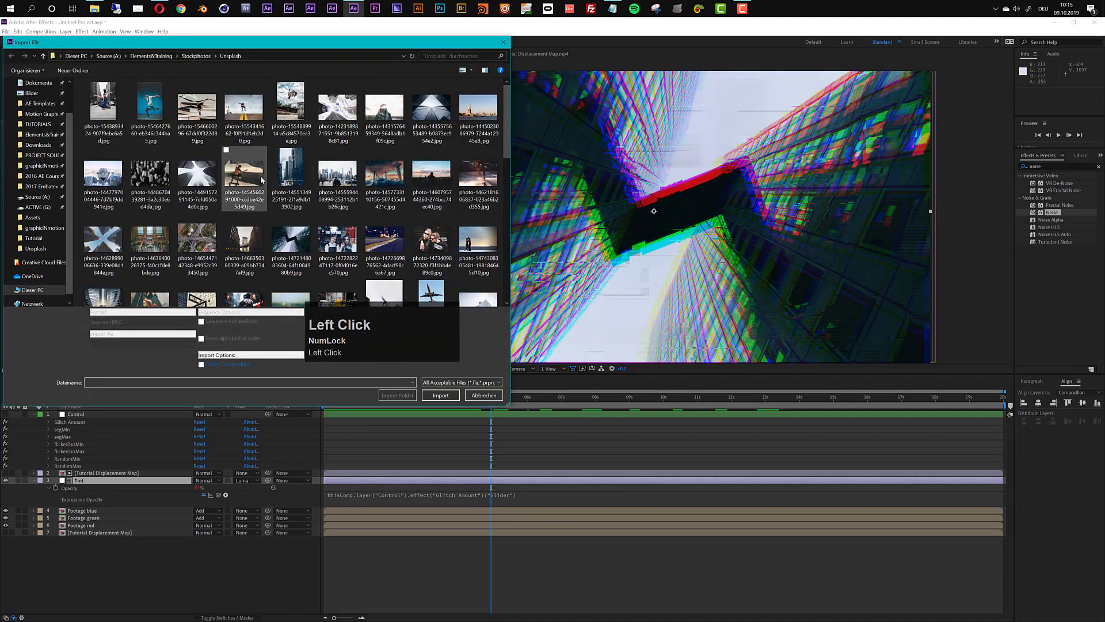
left_click_drag(293, 45, 778, 90)
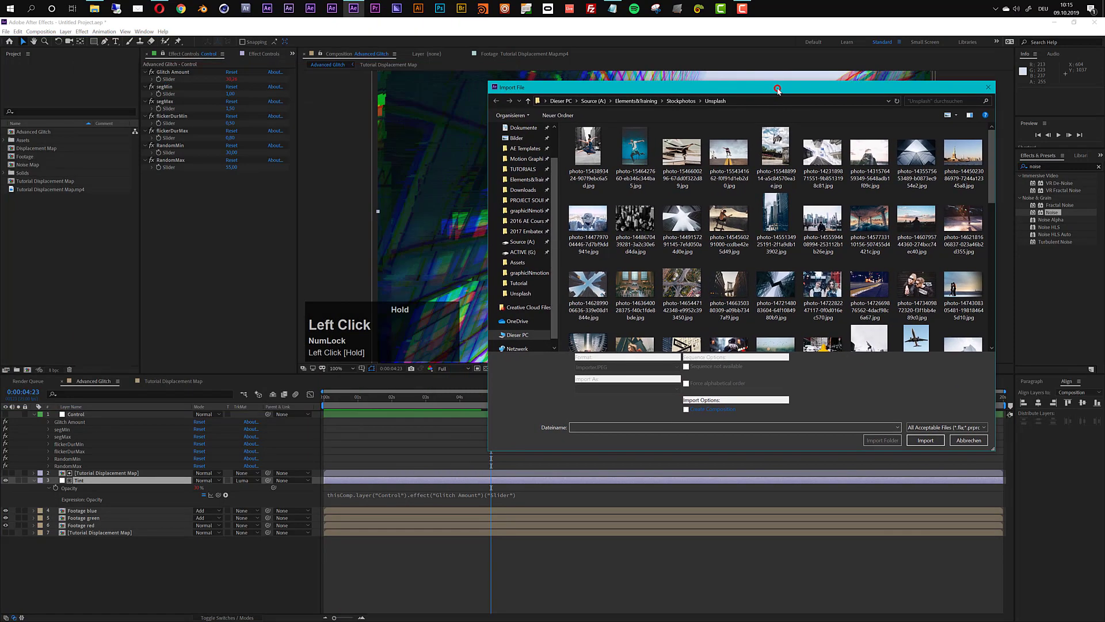
scroll(766, 294, "down", 10)
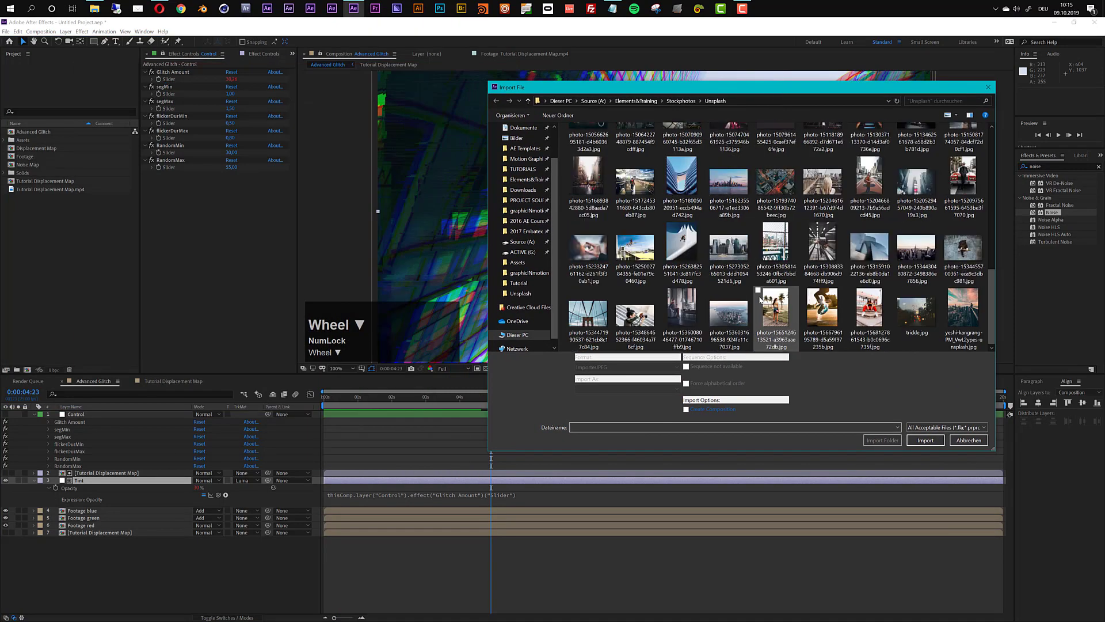
scroll(728, 305, "up", 3)
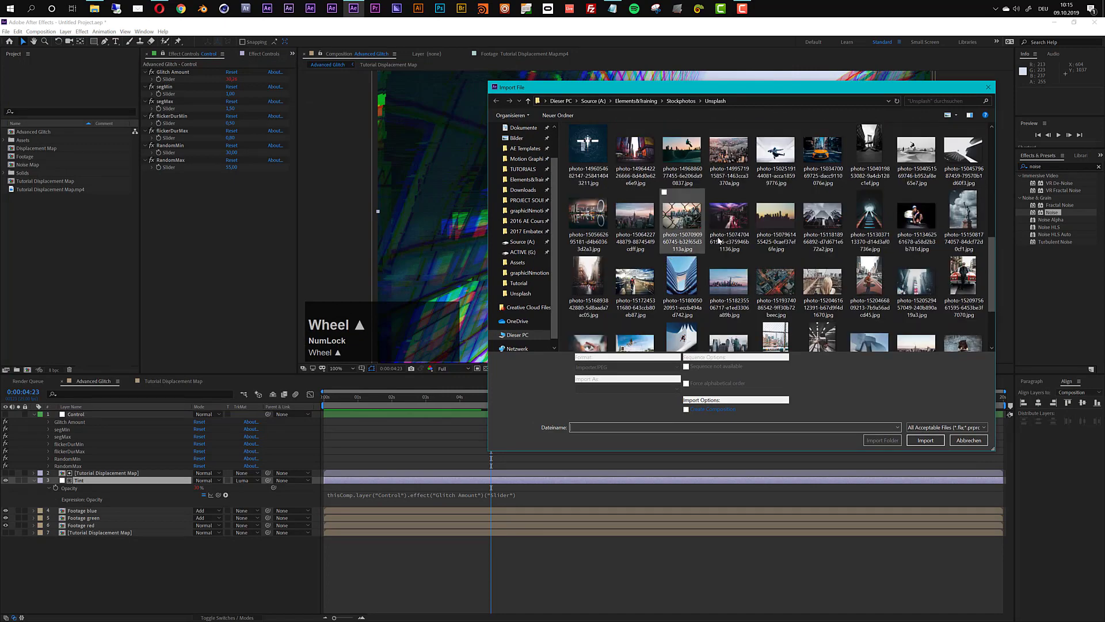
left_click(773, 159)
left_click(925, 440)
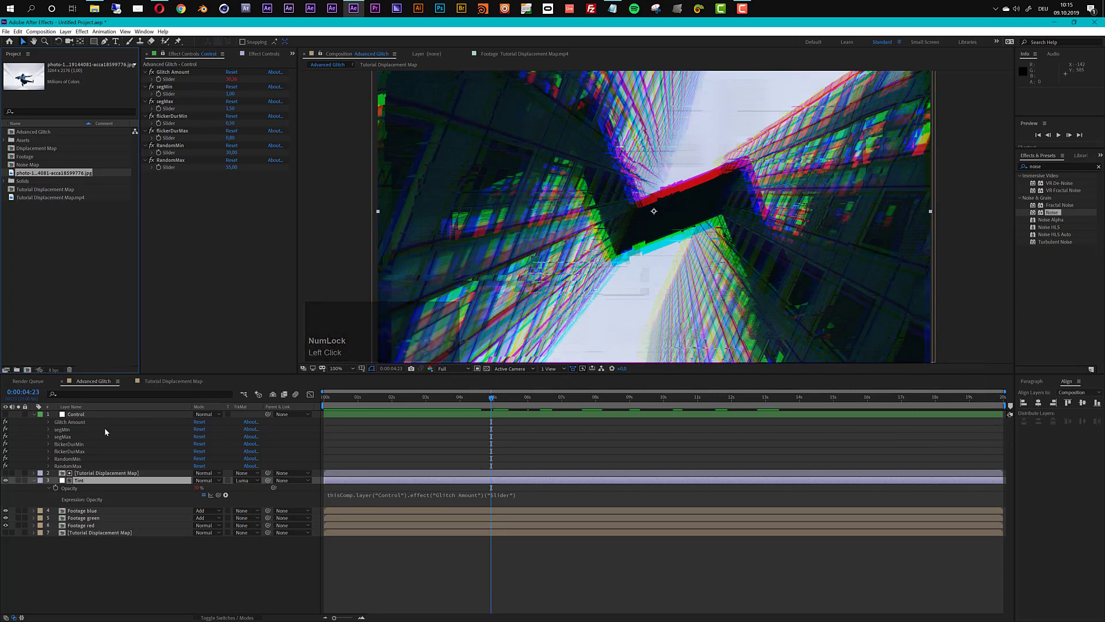
Place the dancer photo above the existing image in the Footage composition, scaled to 60% and shifted up about 110 px.
double_click(27, 157)
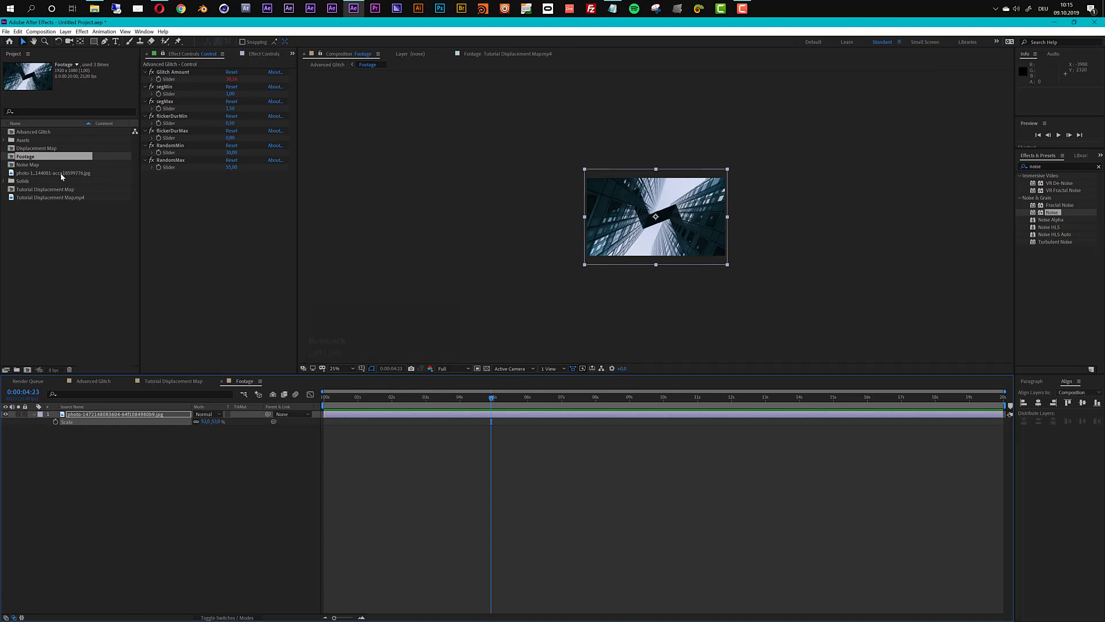
left_click_drag(60, 172, 192, 424)
key("s")
scroll(542, 330, "up", 2)
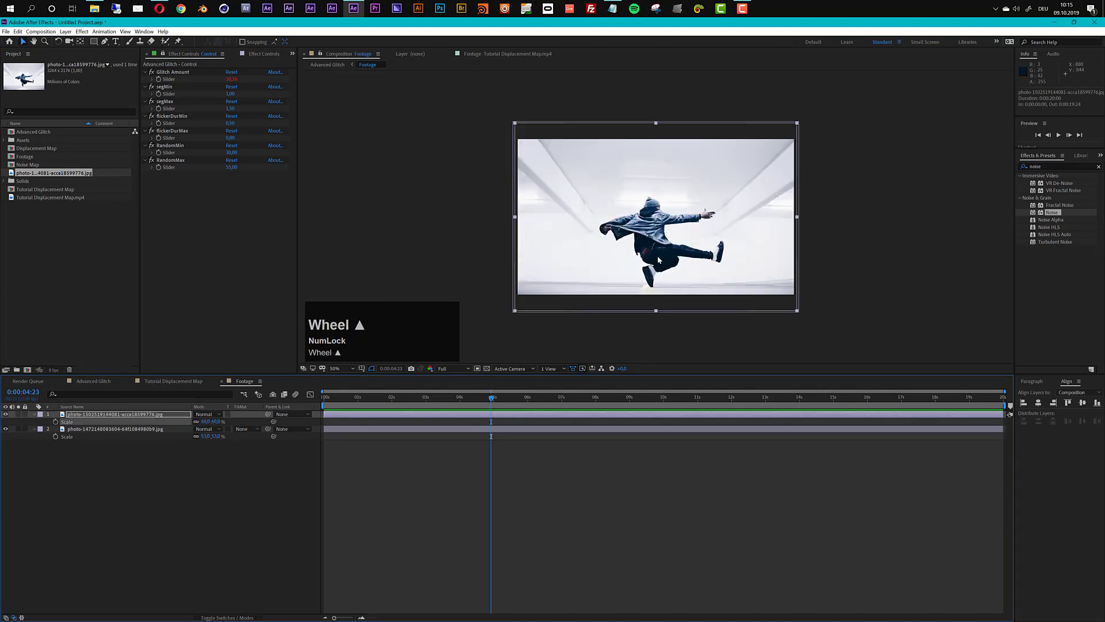
left_click(658, 256)
left_click_drag(659, 256, 658, 240)
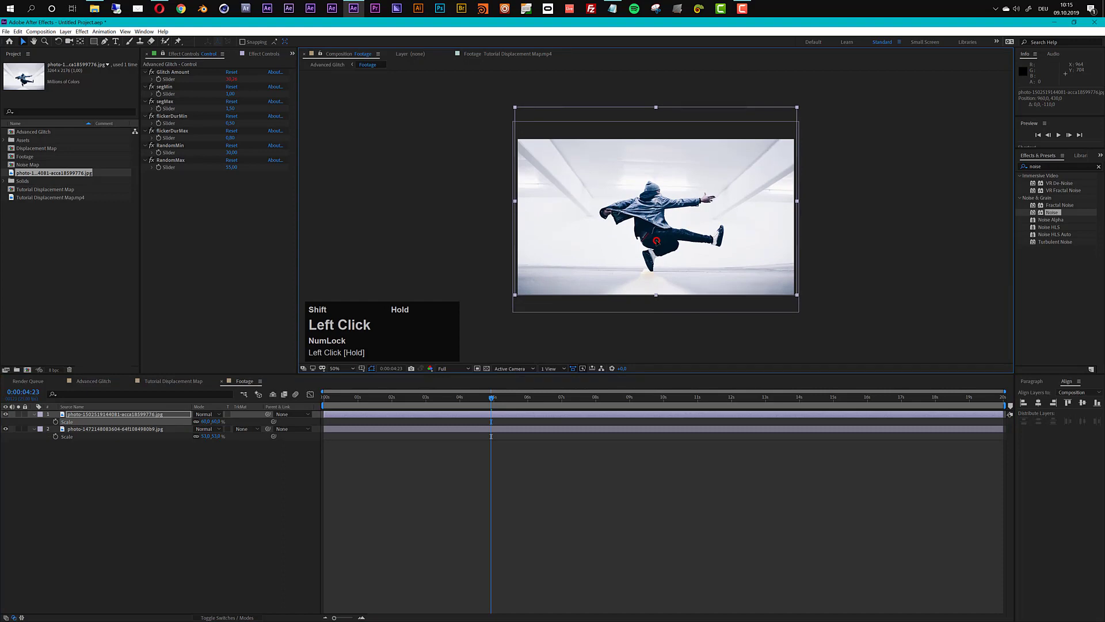
Return to the Advanced Glitch composition, preview the effect on the dancer photo and examine the frame at 0:00:01:04.
left_click(185, 383)
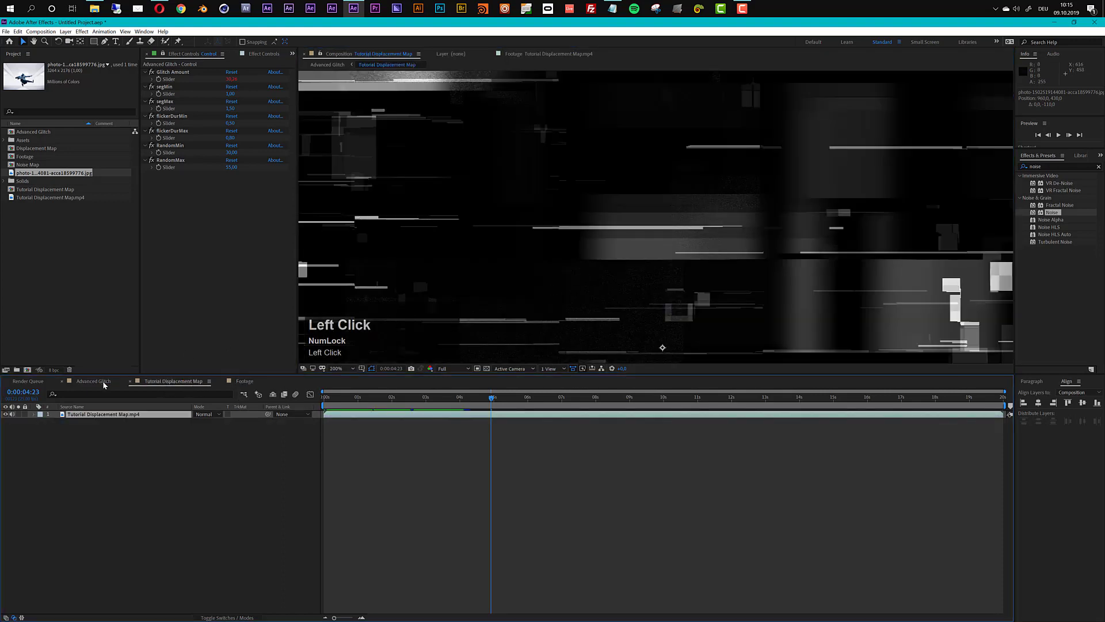
left_click(104, 384)
scroll(632, 248, "down", 2)
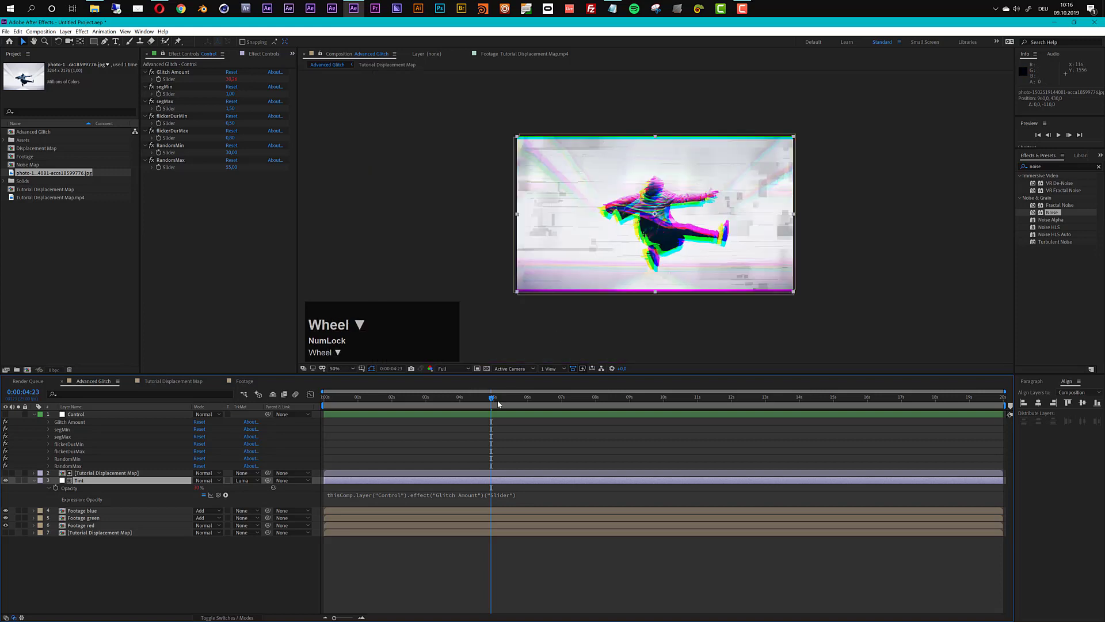
key("space")
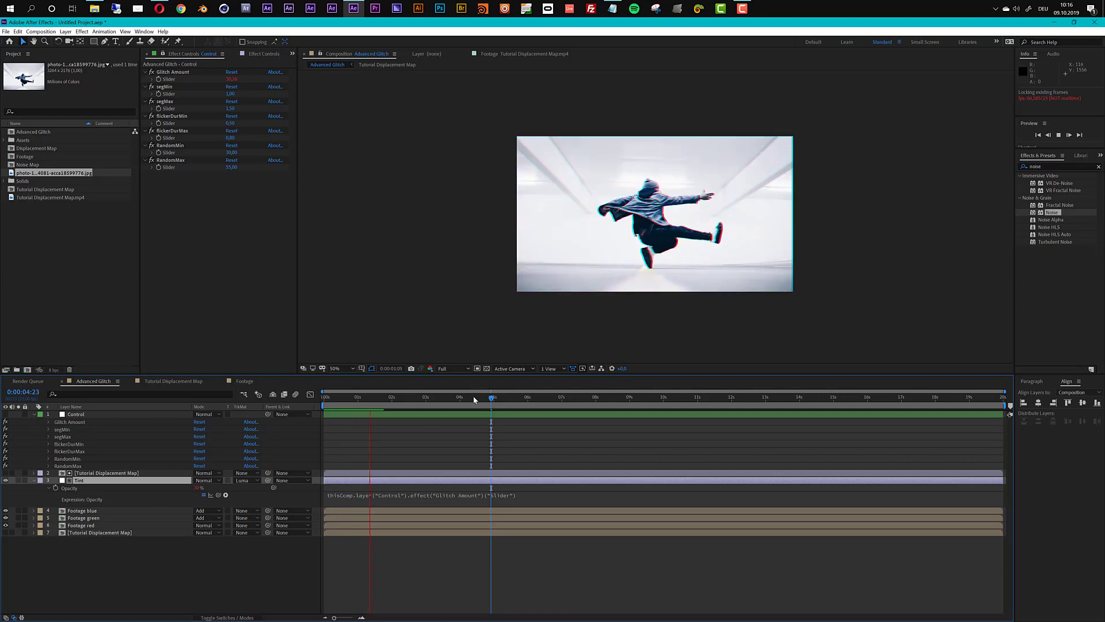
key("space")
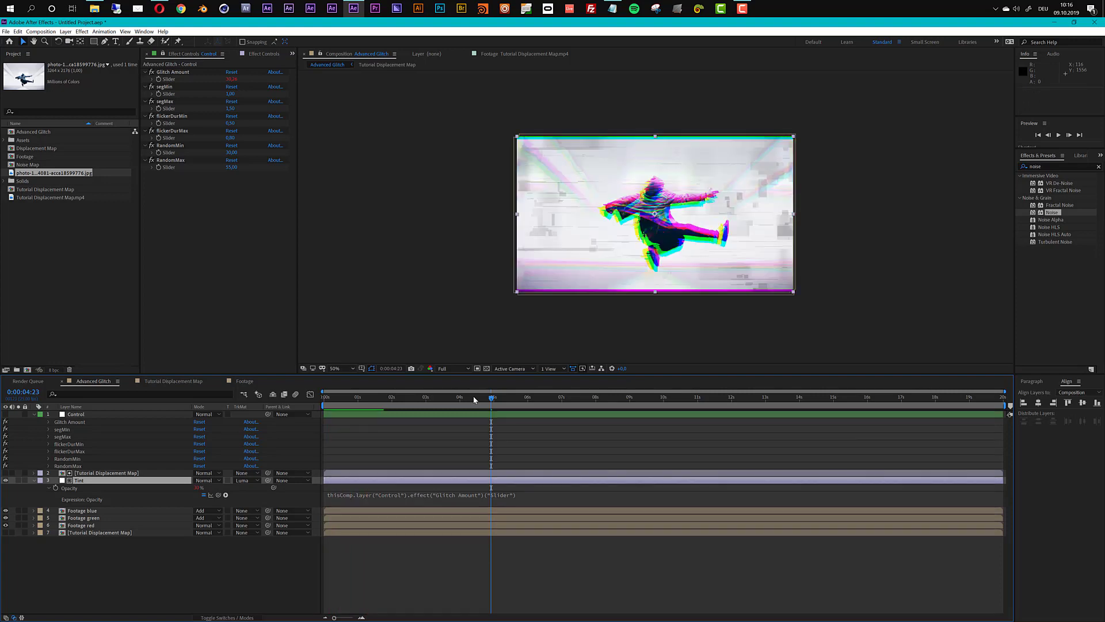
scroll(732, 226, "up", 2)
left_click_drag(451, 402, 363, 401)
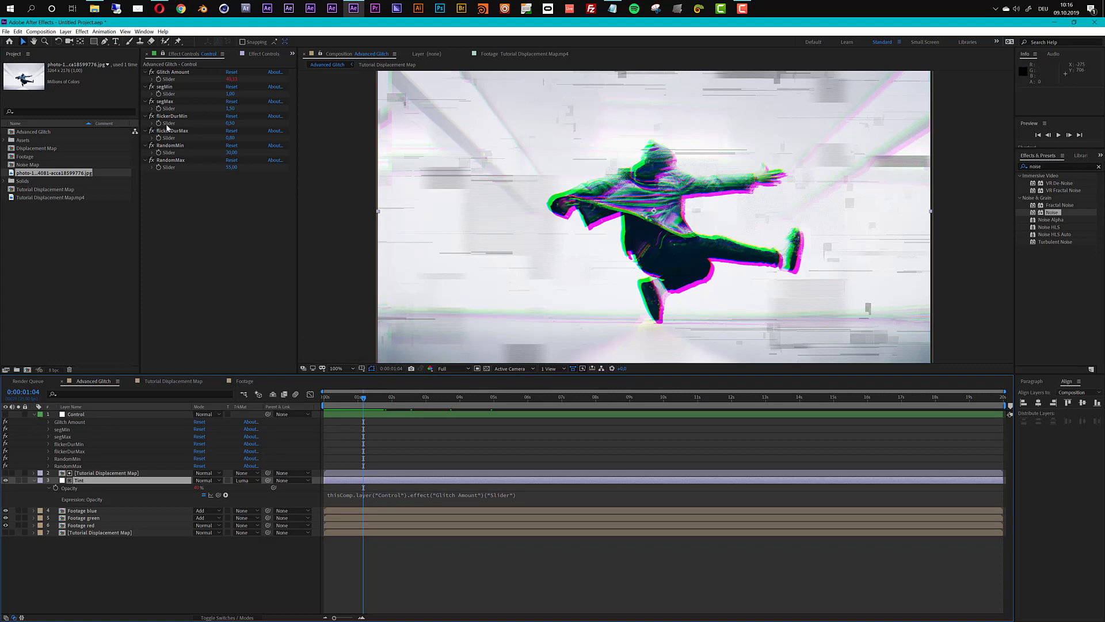
Create an adjustment layer, place it directly above the matte copy of Tutorial Displacement Map and name it Trnasform.
left_click(66, 32)
mouse_move(77, 40)
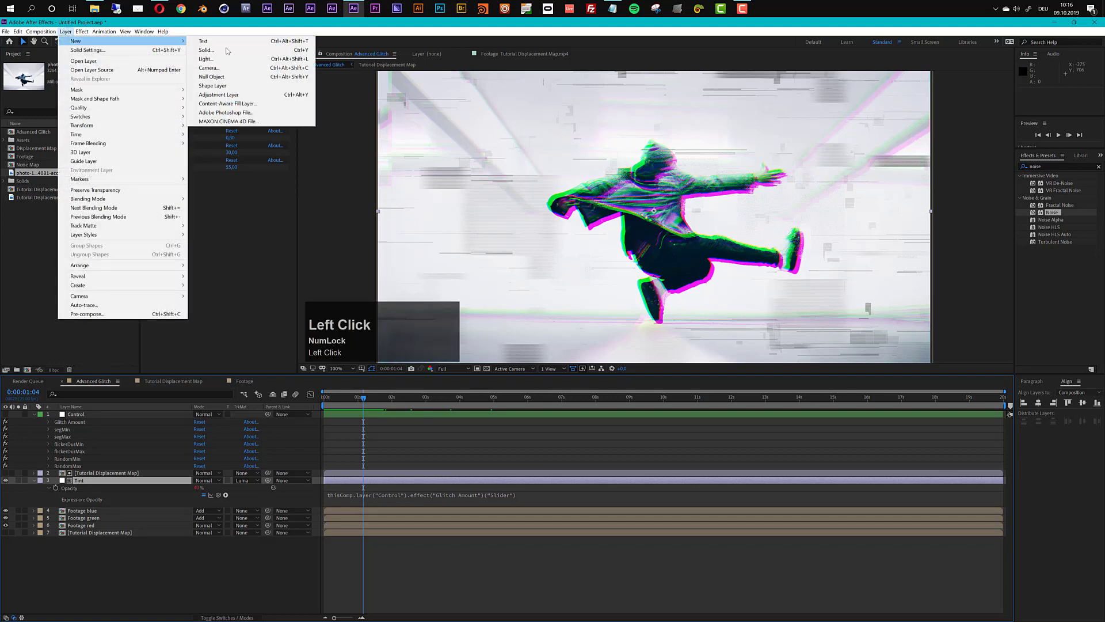
left_click(240, 94)
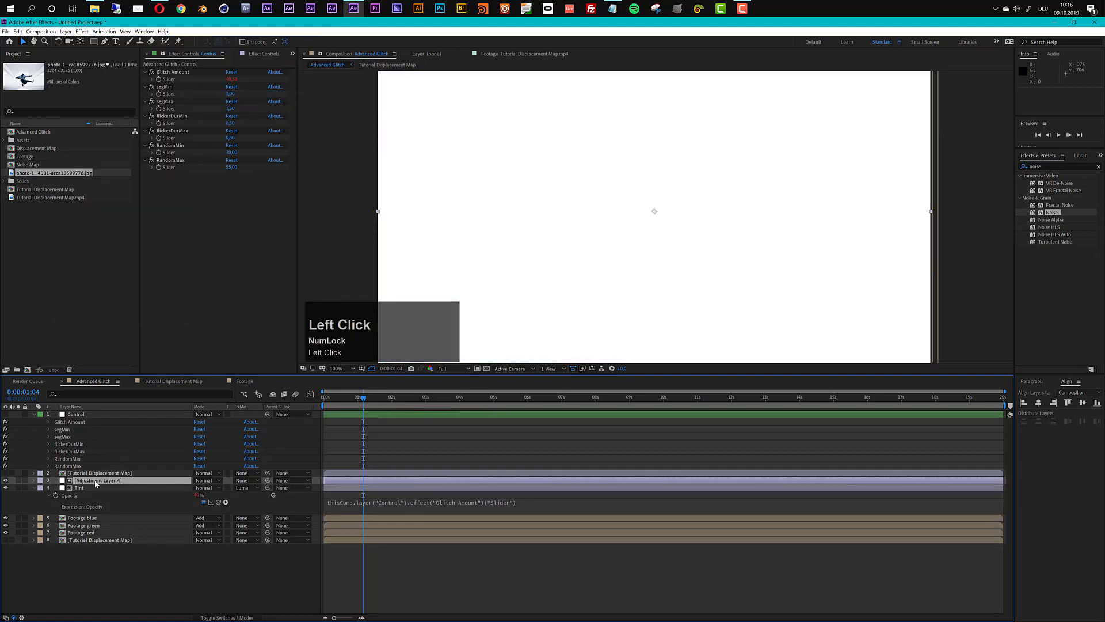
left_click_drag(99, 482, 94, 475)
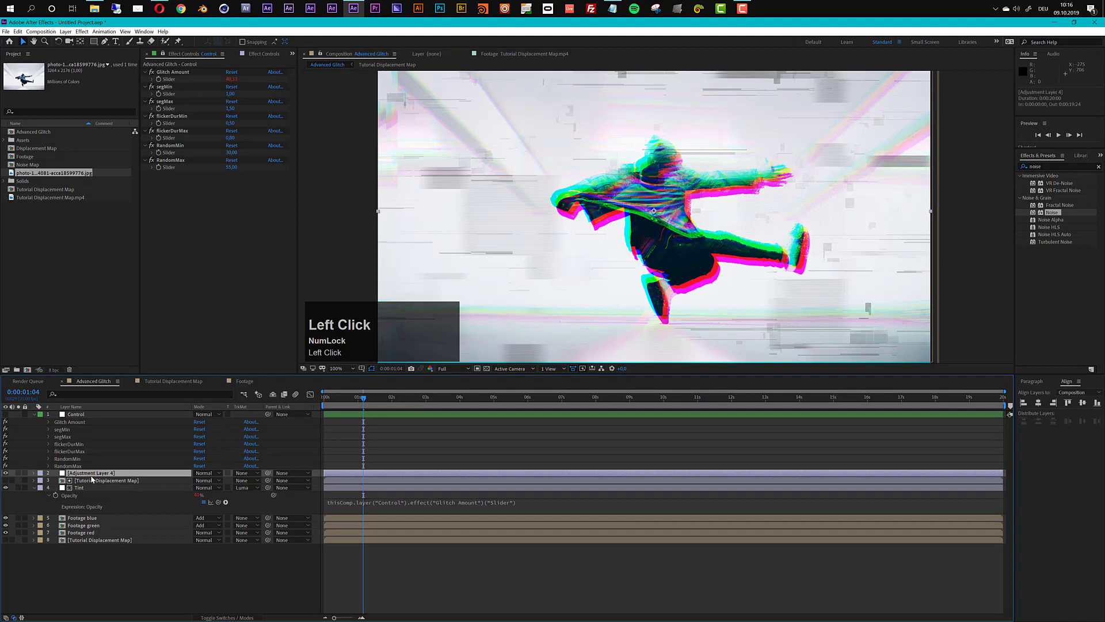
key("Return")
type("Trnasform")
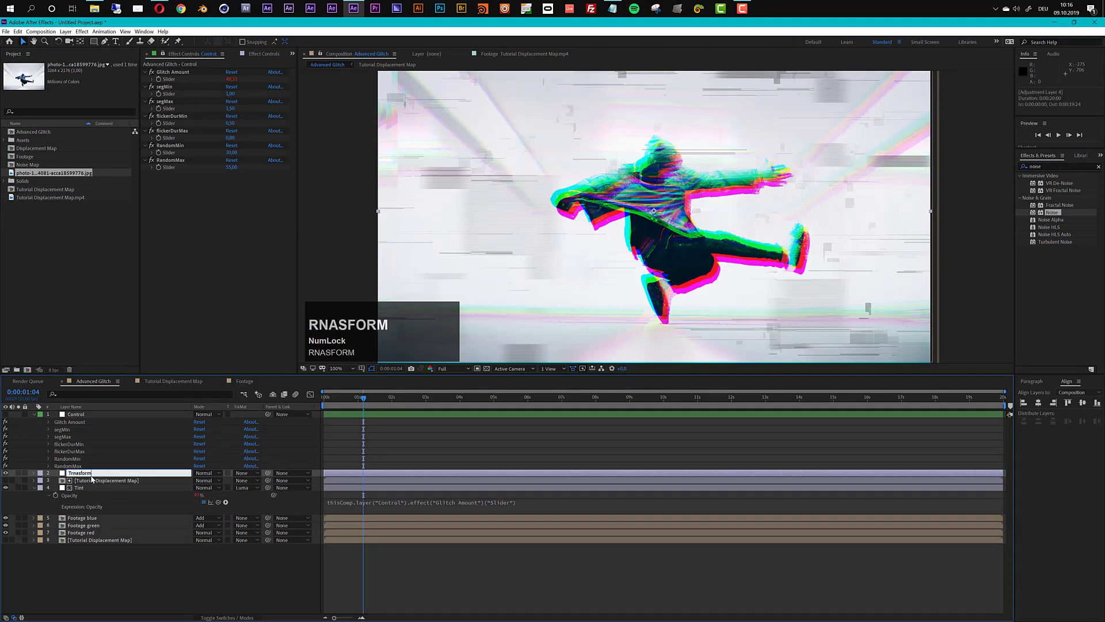
key("Return")
left_click(91, 476)
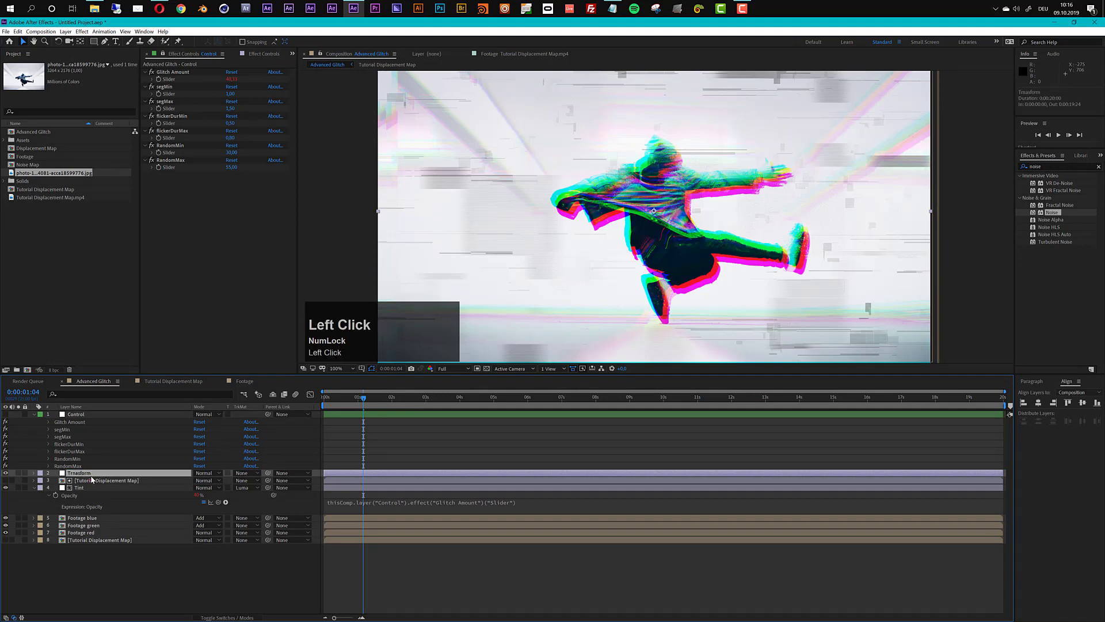
Find the Transform effect in the Distort category and apply it to the new adjustment layer.
triple_click(1057, 166)
type("tr")
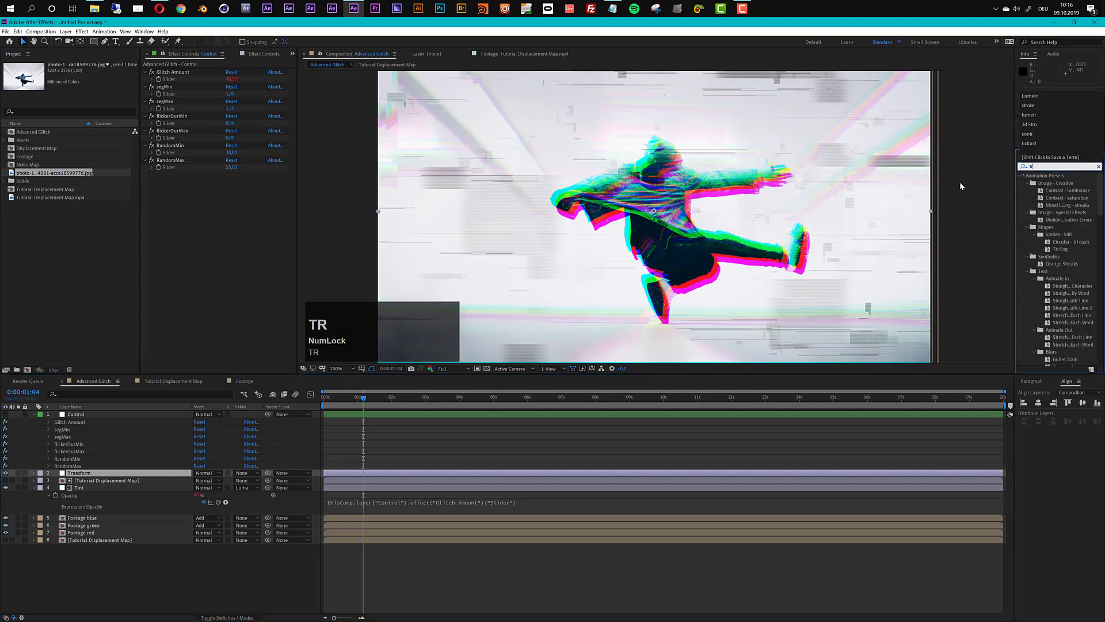
type("anf")
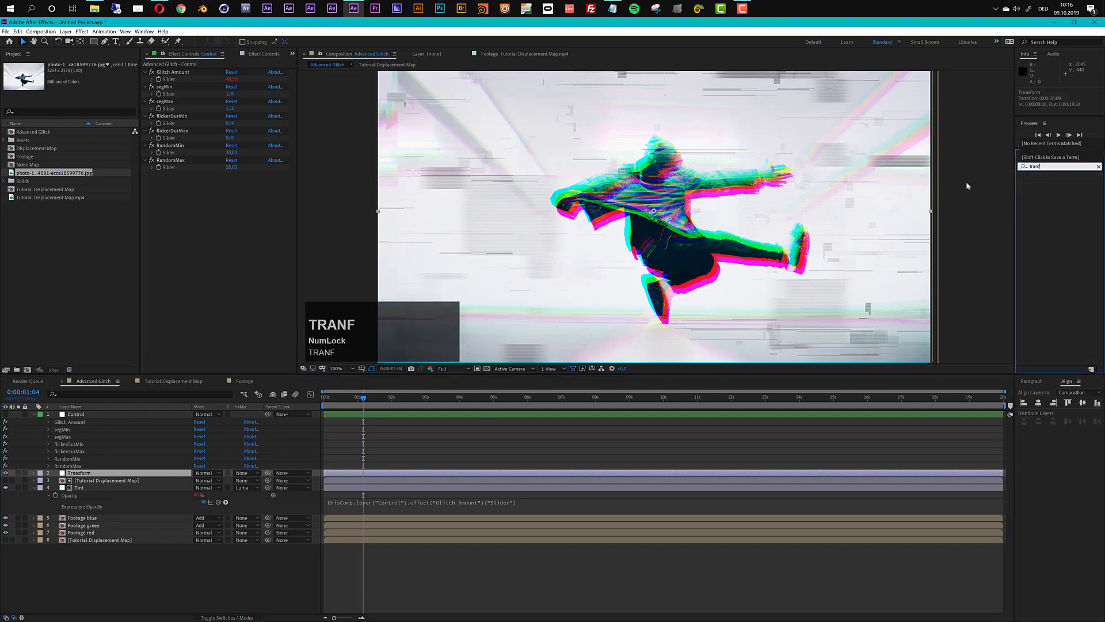
key("BackSpace")
left_click_drag(1057, 212, 133, 472)
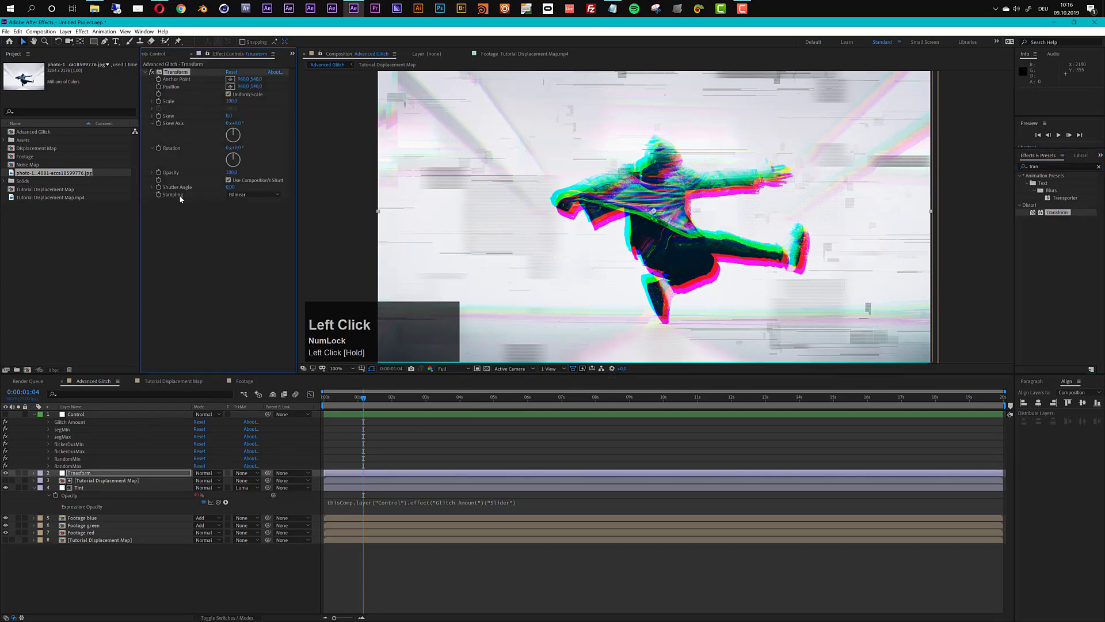
Correct the spelling of the adjustment layer's name to Transform.
left_click(80, 474)
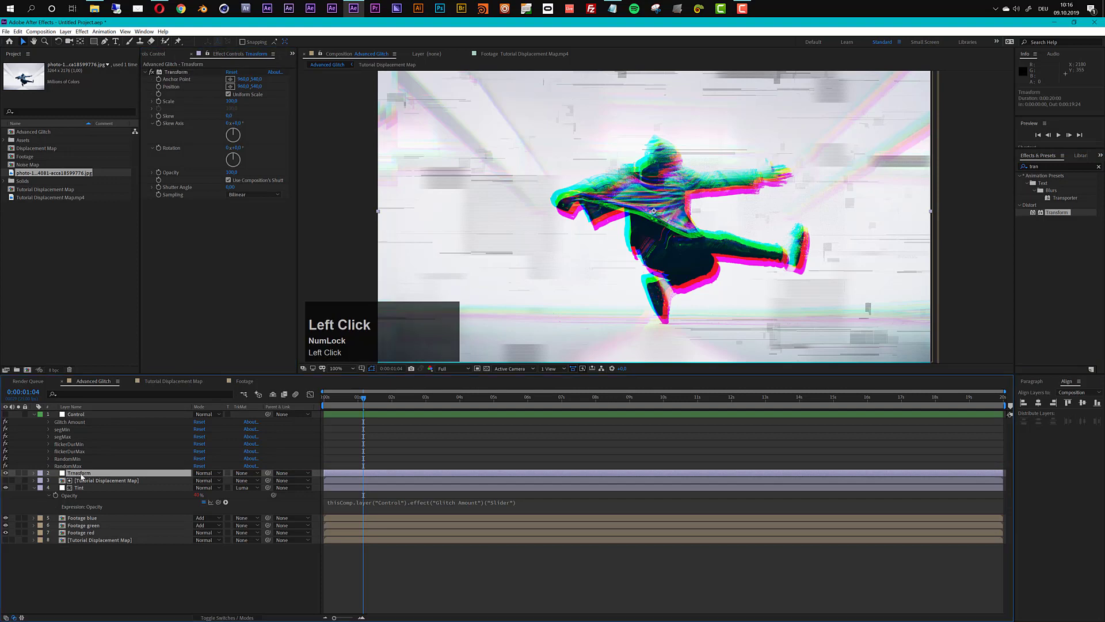
key("Return")
key("Left")
key("Right")
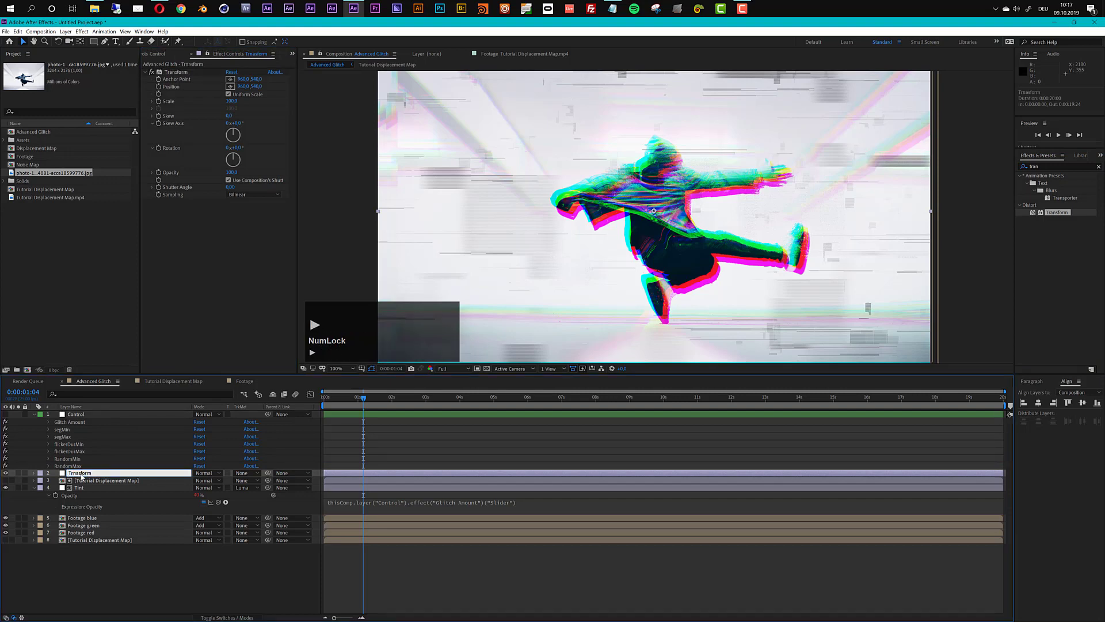
type("n")
key("Right")
key("Delete")
left_click(119, 582)
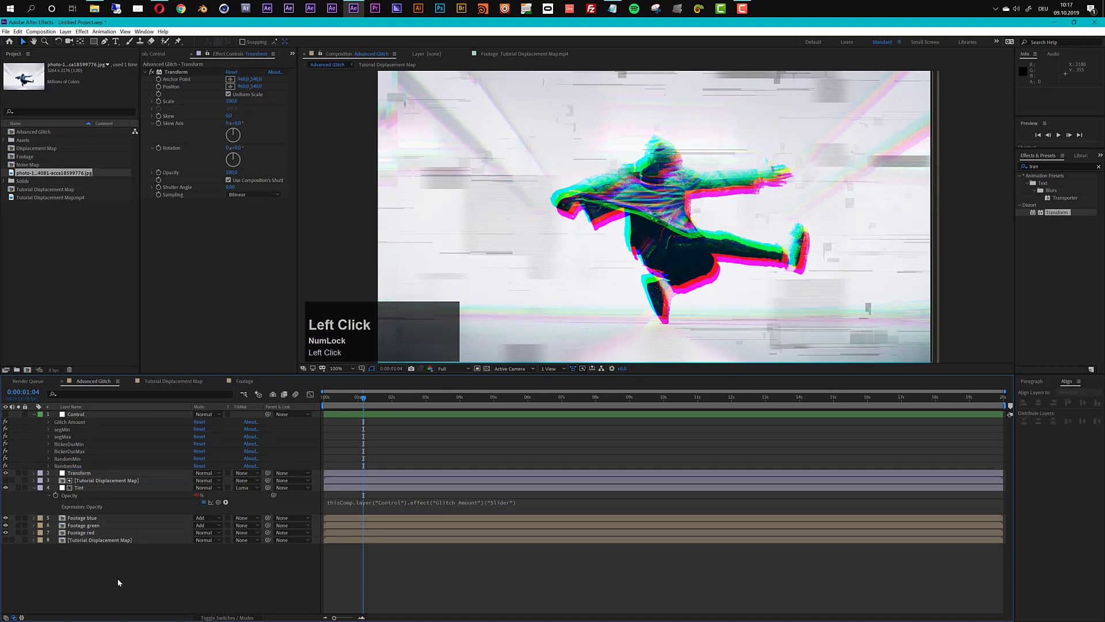
Shift the Transform effect's horizontal position to about 941 and expand Footage blue to compare its own layer properties.
left_click(78, 474)
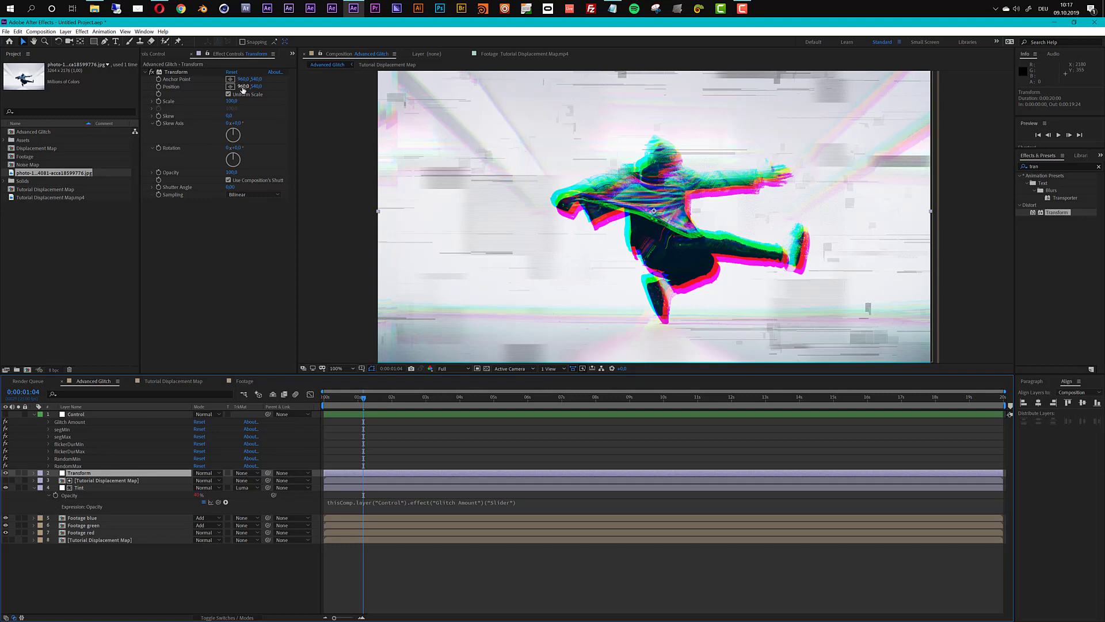
left_click_drag(243, 89, 237, 88)
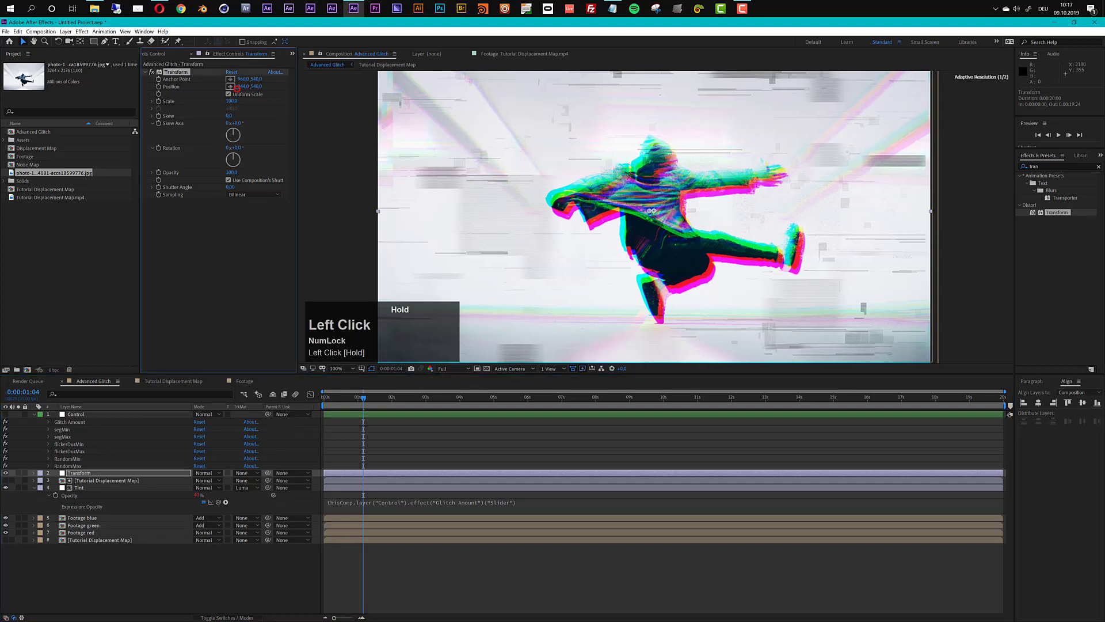
left_click(78, 474)
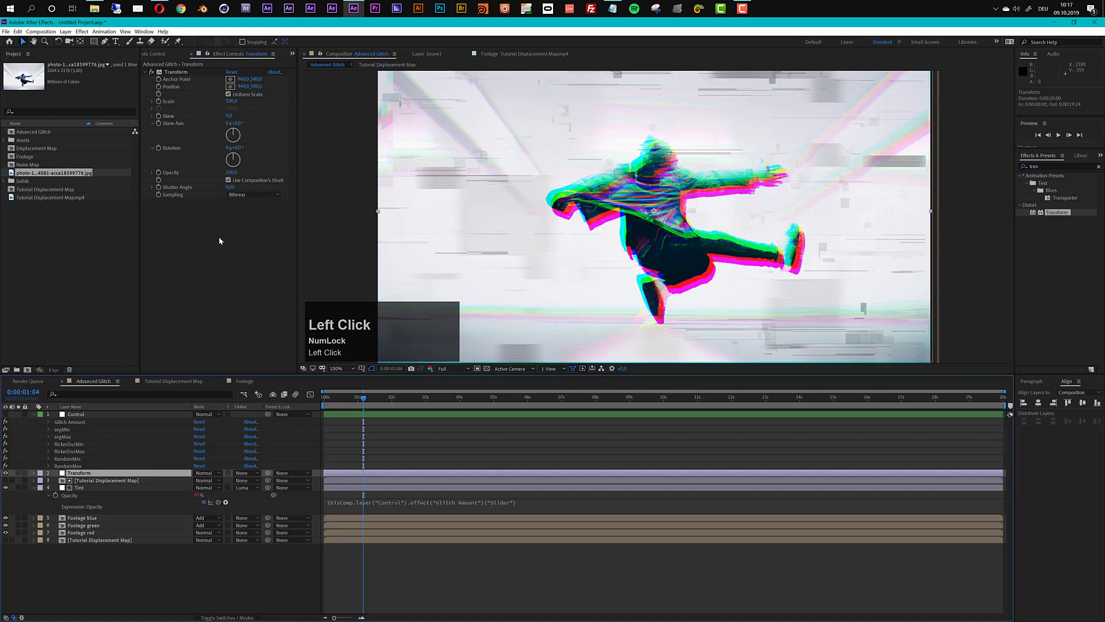
left_click_drag(244, 88, 237, 86)
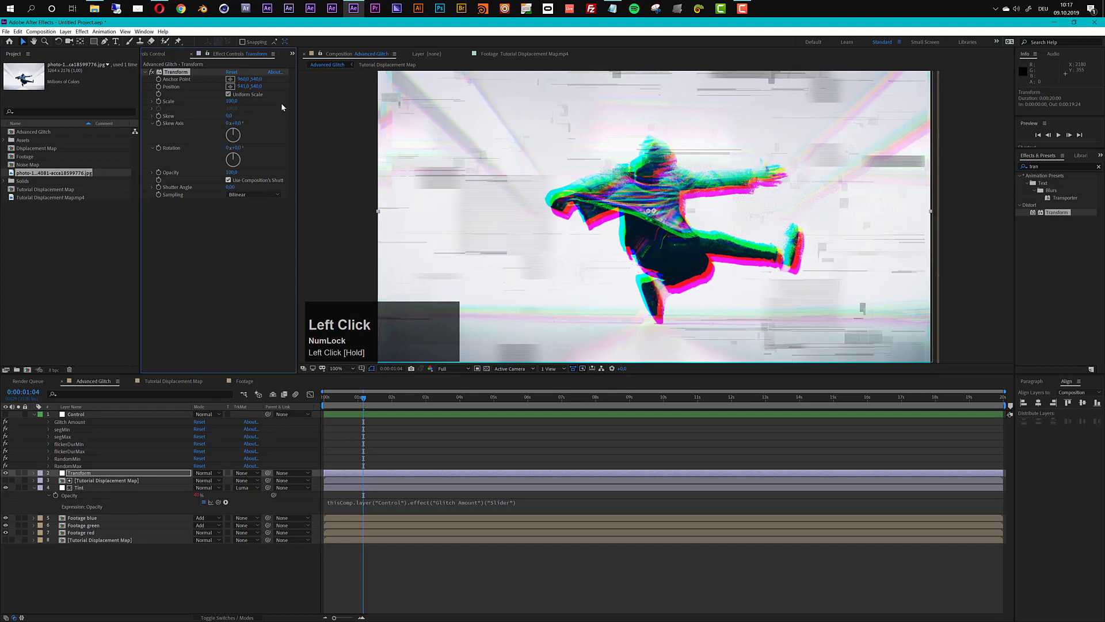
left_click(82, 518)
left_click(33, 518)
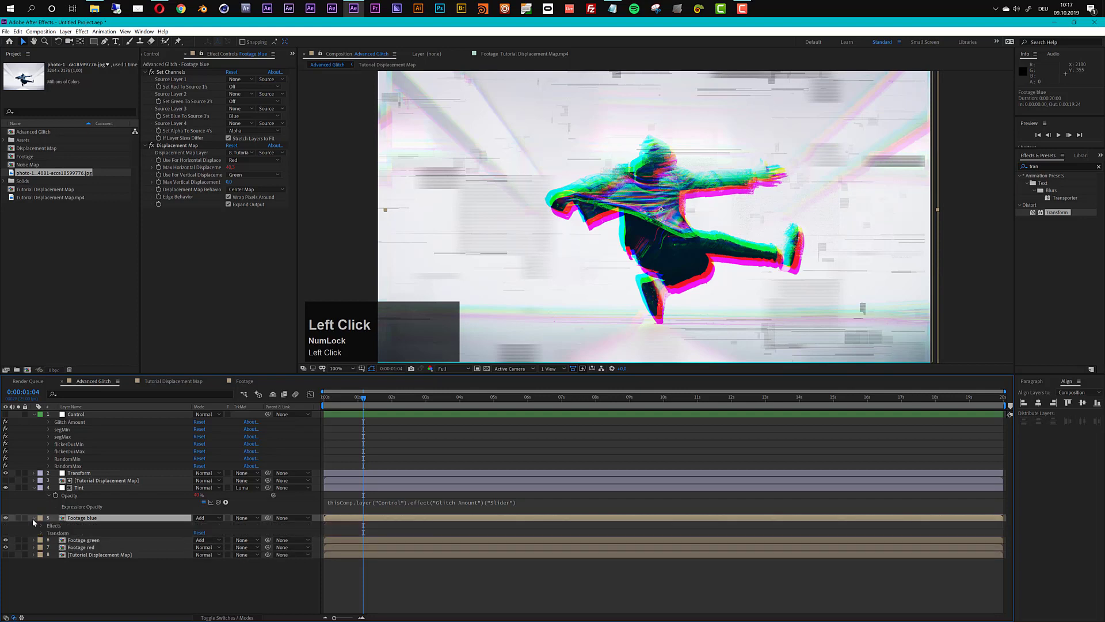
left_click(87, 473)
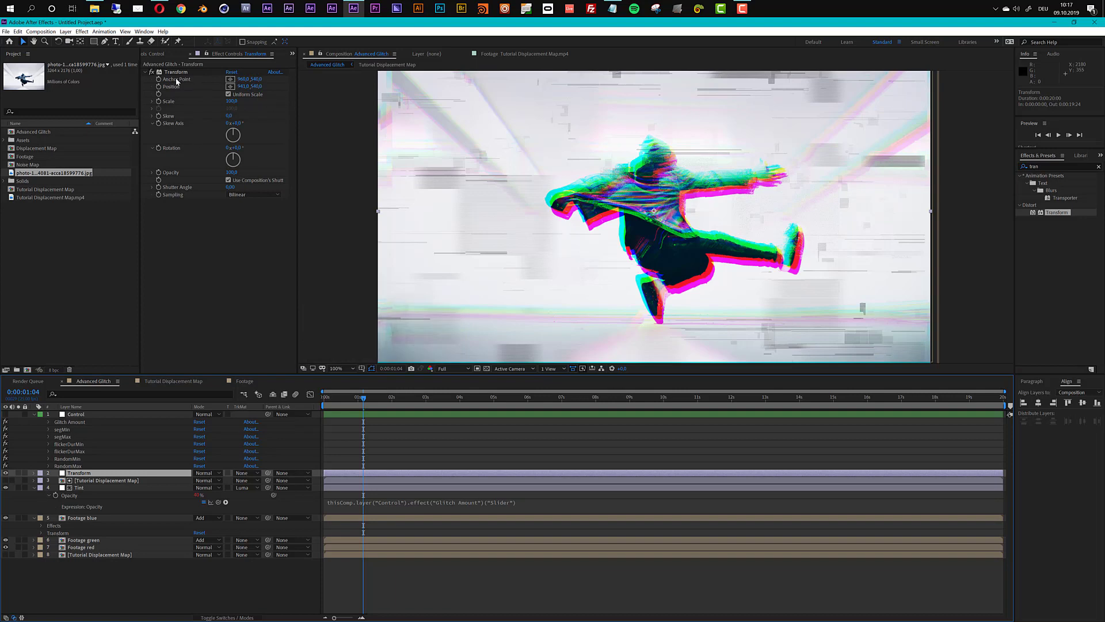
Try a stronger sideways shift with the Transform effect, moving its horizontal position to about 855.
left_click(180, 74)
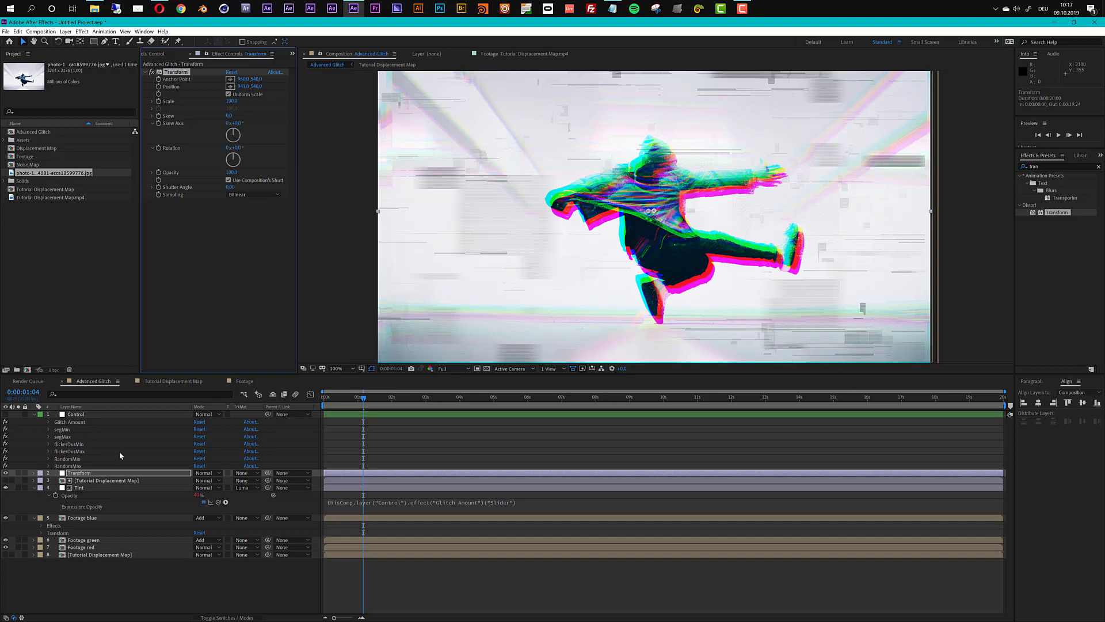
left_click_drag(249, 85, 245, 99)
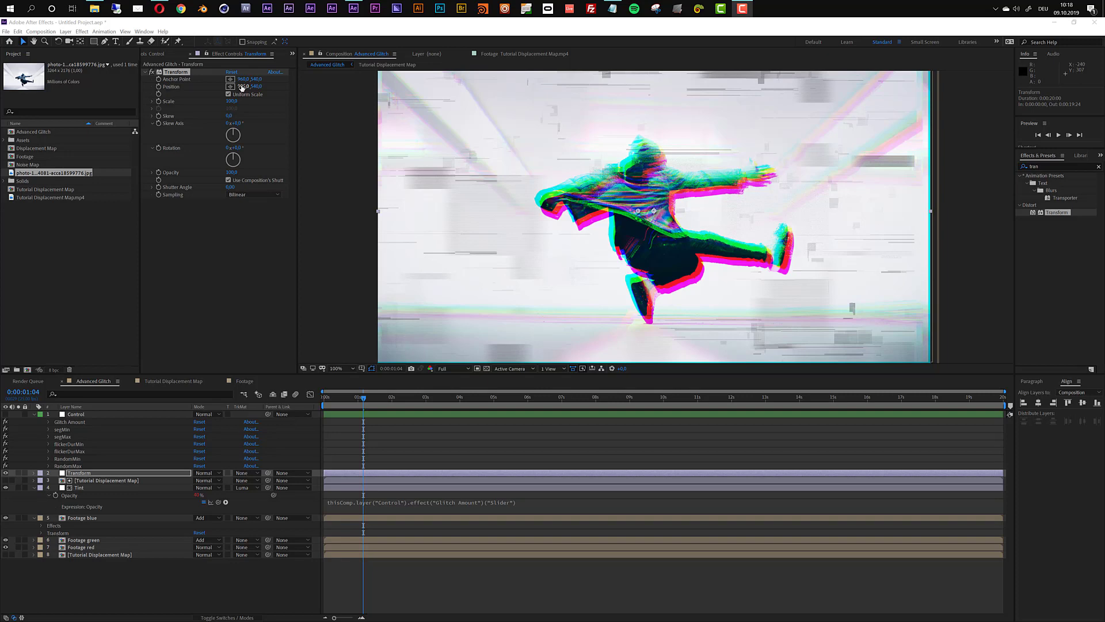
left_click_drag(241, 86, 230, 88)
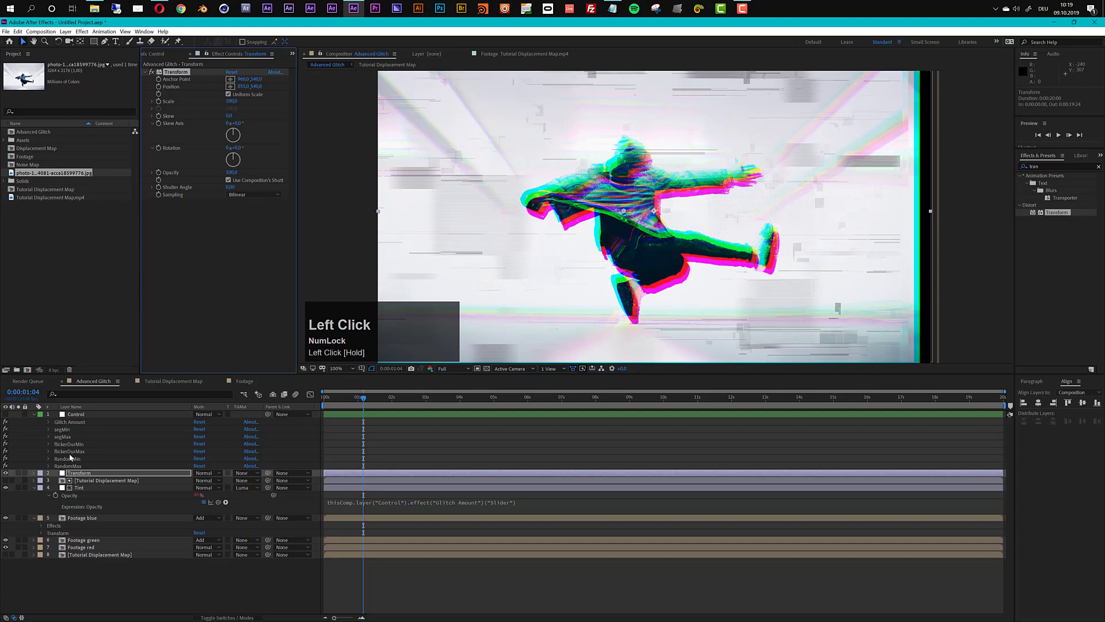
Duplicate the Tutorial Displacement Map layer above the Transform layer and use the copy as the Transform layer's luma matte.
left_click(93, 481)
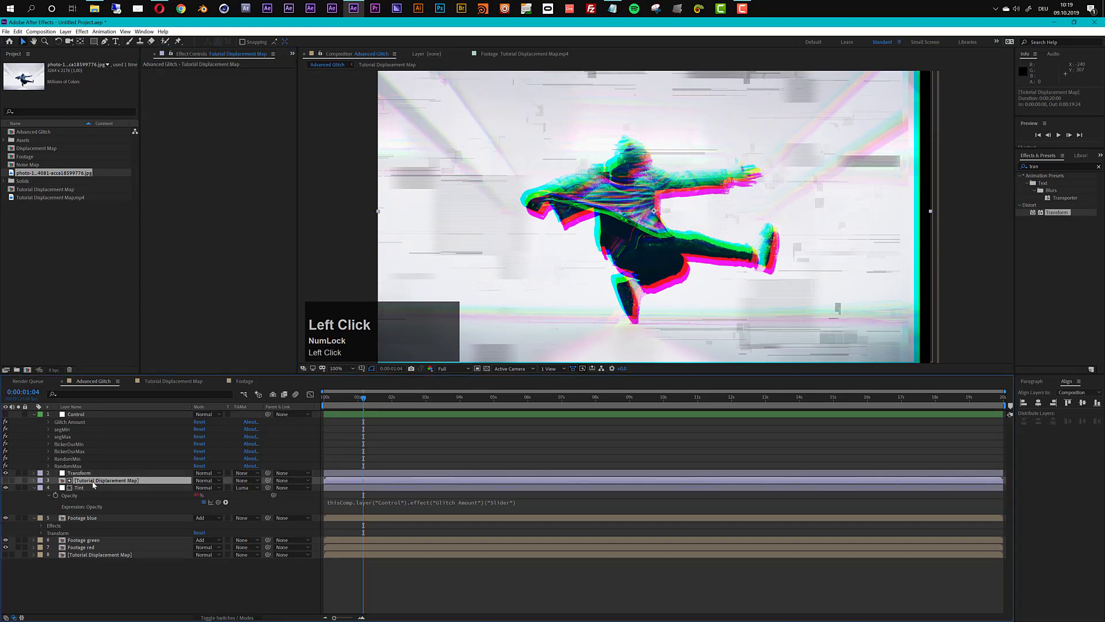
key("ctrl+d")
left_click_drag(94, 484, 96, 473)
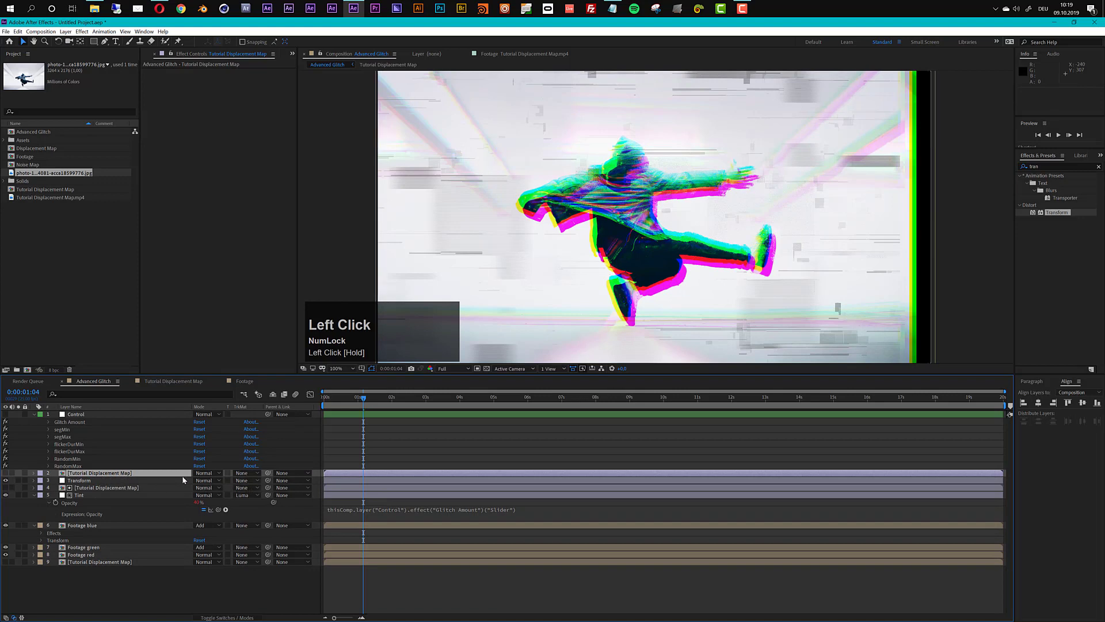
left_click(250, 482)
left_click(267, 518)
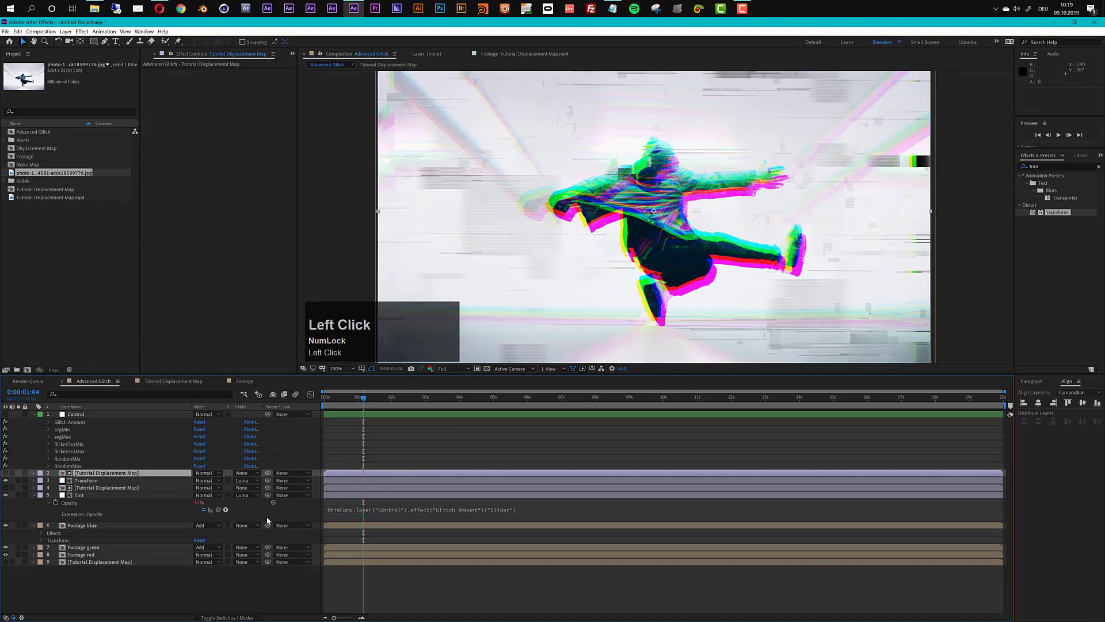
Set the Transform effect's horizontal position to about 887 and check the result at 0:00:05:04.
left_click(93, 473)
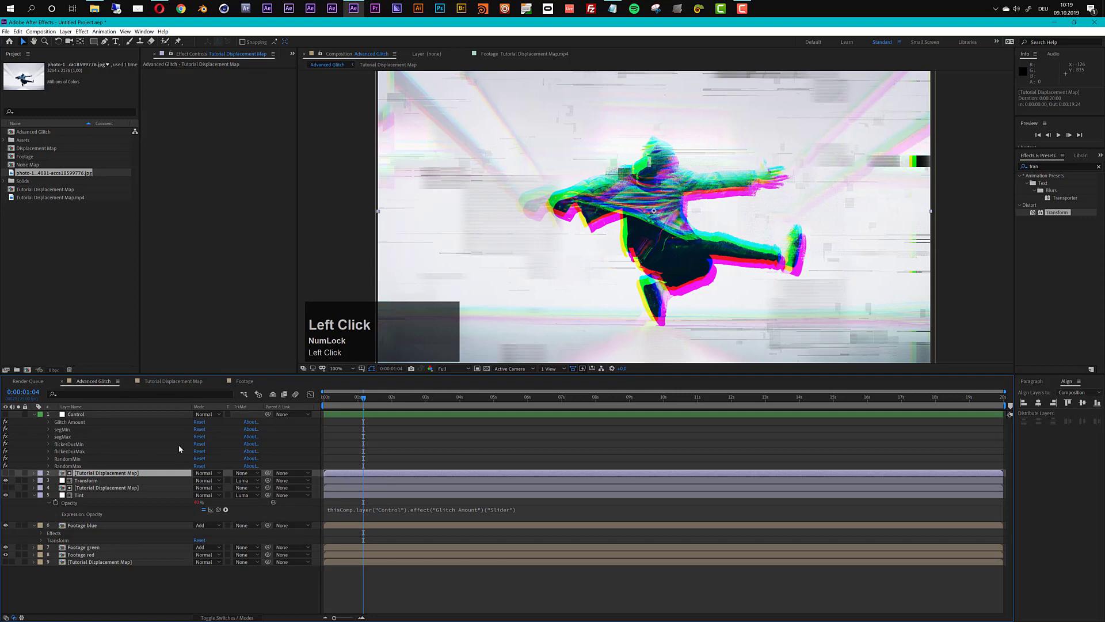
left_click(101, 481)
mouse_move(243, 87)
left_mouse_down()
mouse_move(210, 86)
mouse_move(366, 87)
mouse_move(255, 86)
left_mouse_up()
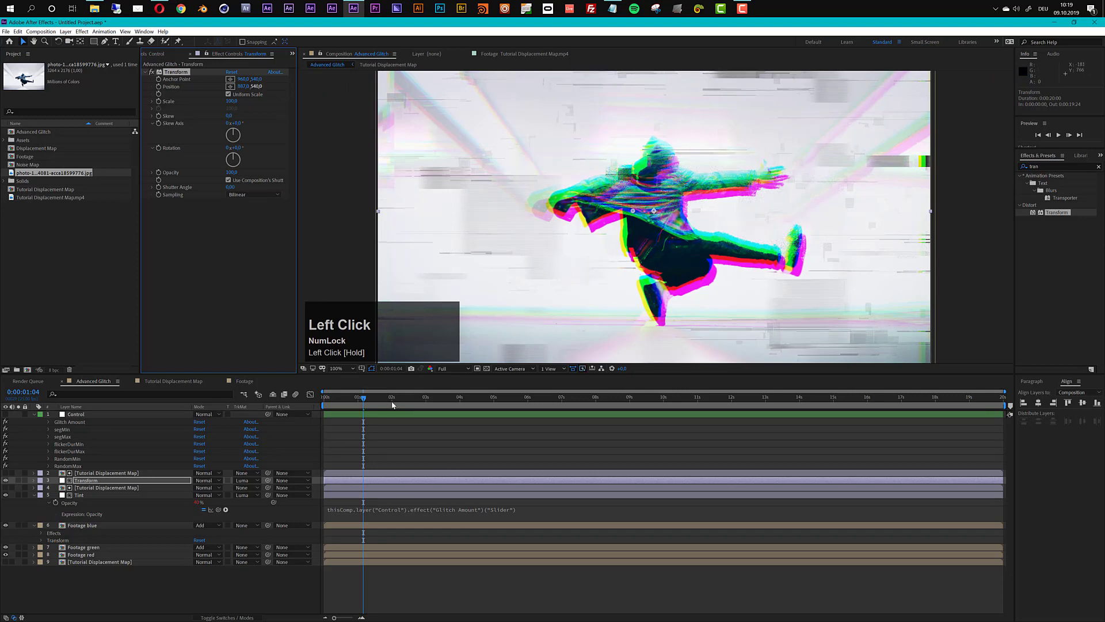
left_click_drag(363, 397, 500, 400)
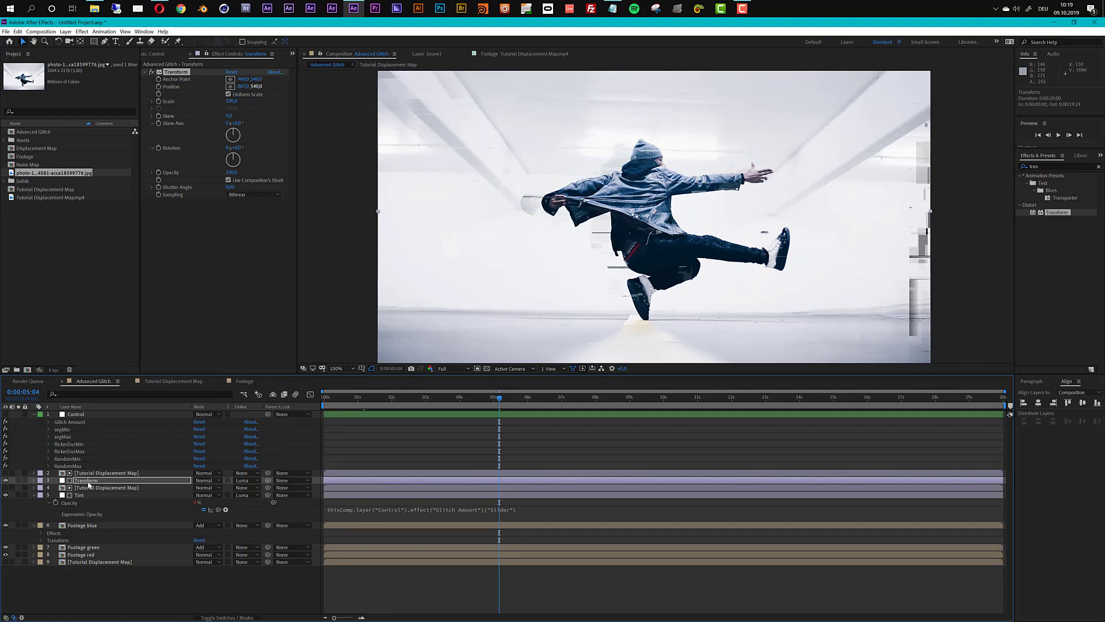
Find the CC RepeTile effect and apply it to the Footage blue layer.
left_click(82, 527)
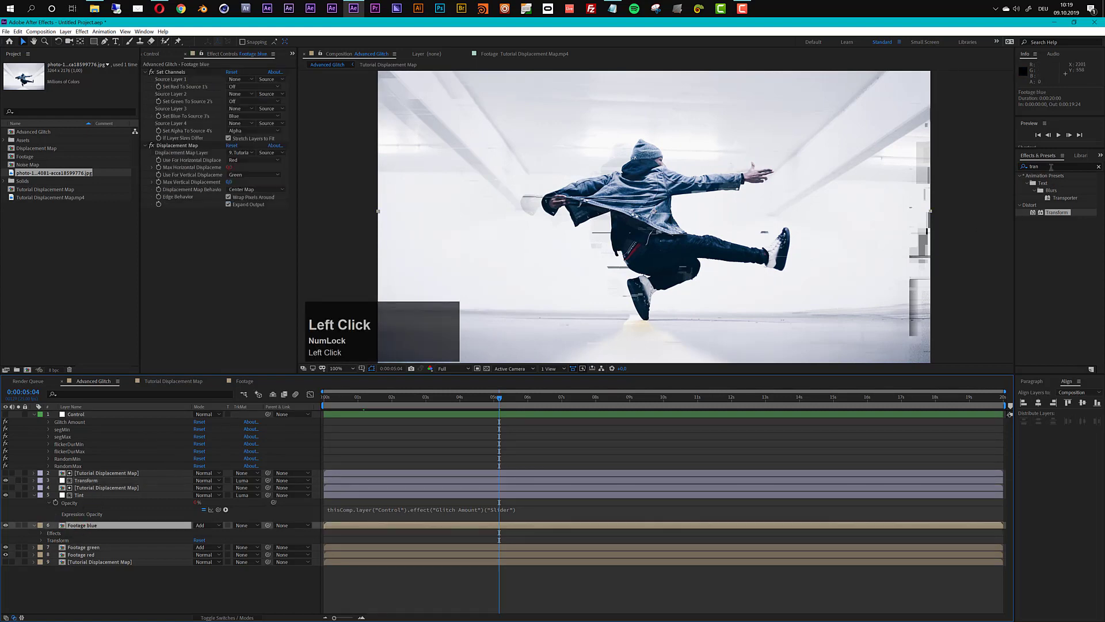
left_click_drag(1051, 167, 1008, 174)
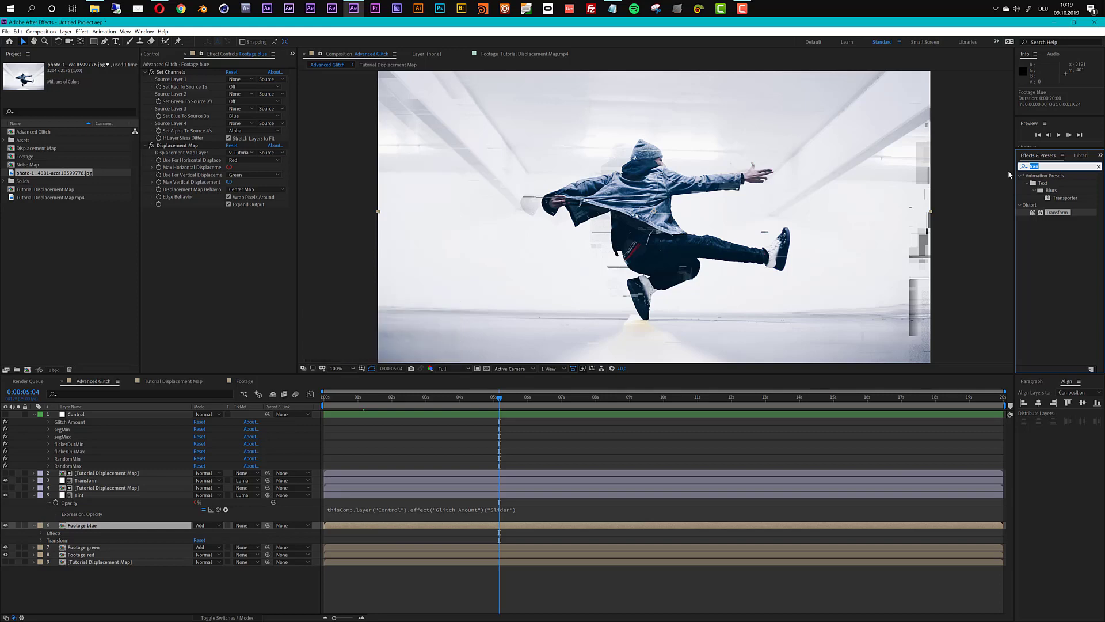
type("cc")
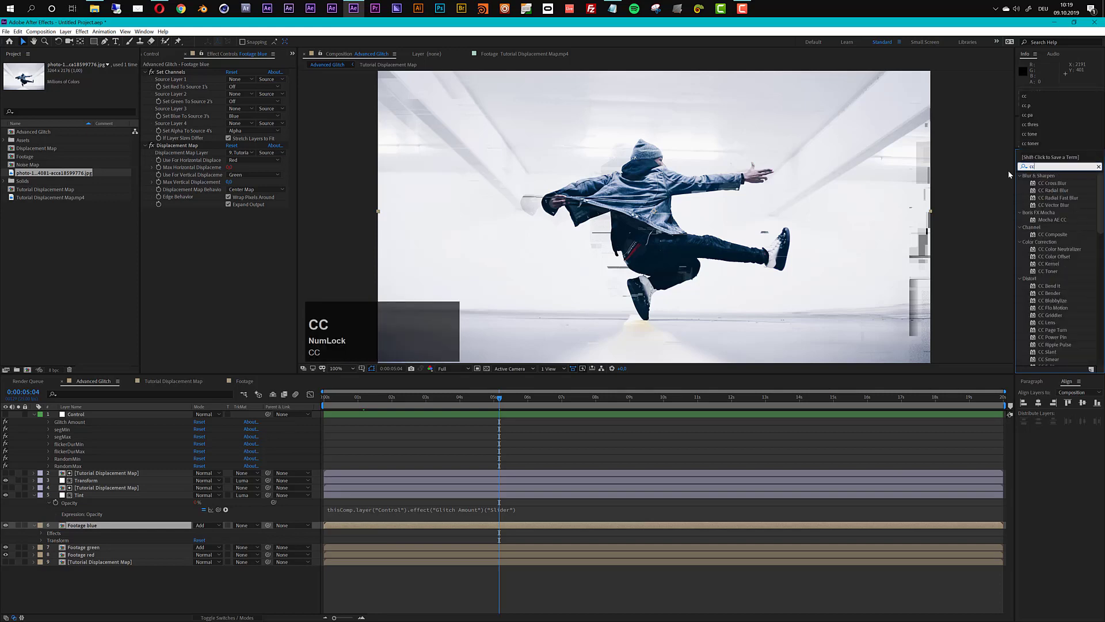
type("re")
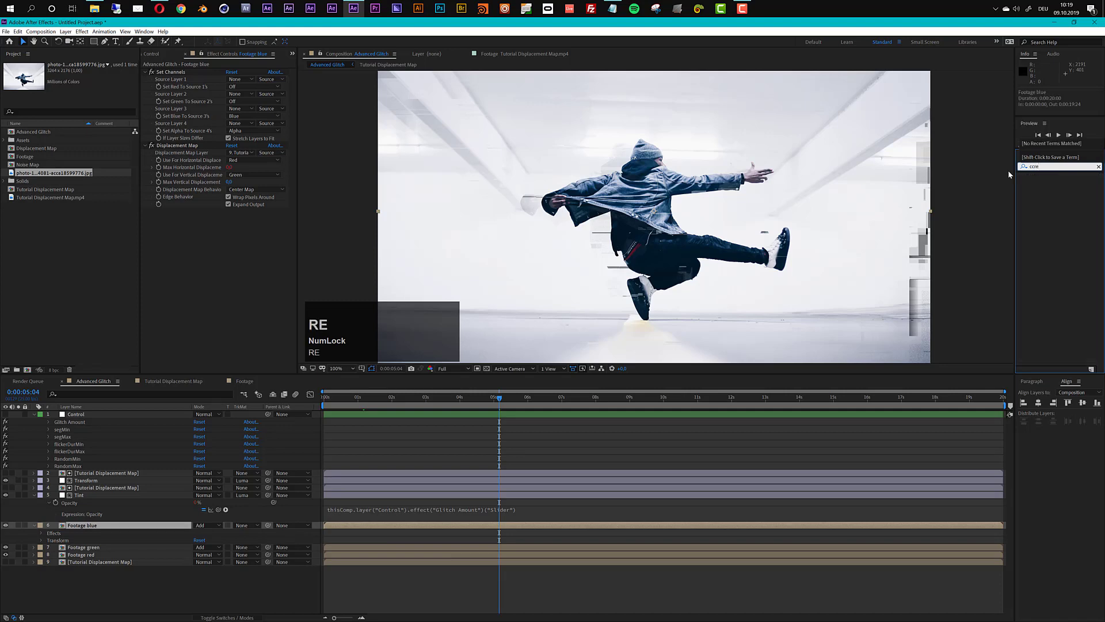
key("BackSpace")
key("BackSpace")
type("re")
left_click_drag(1052, 183, 107, 530)
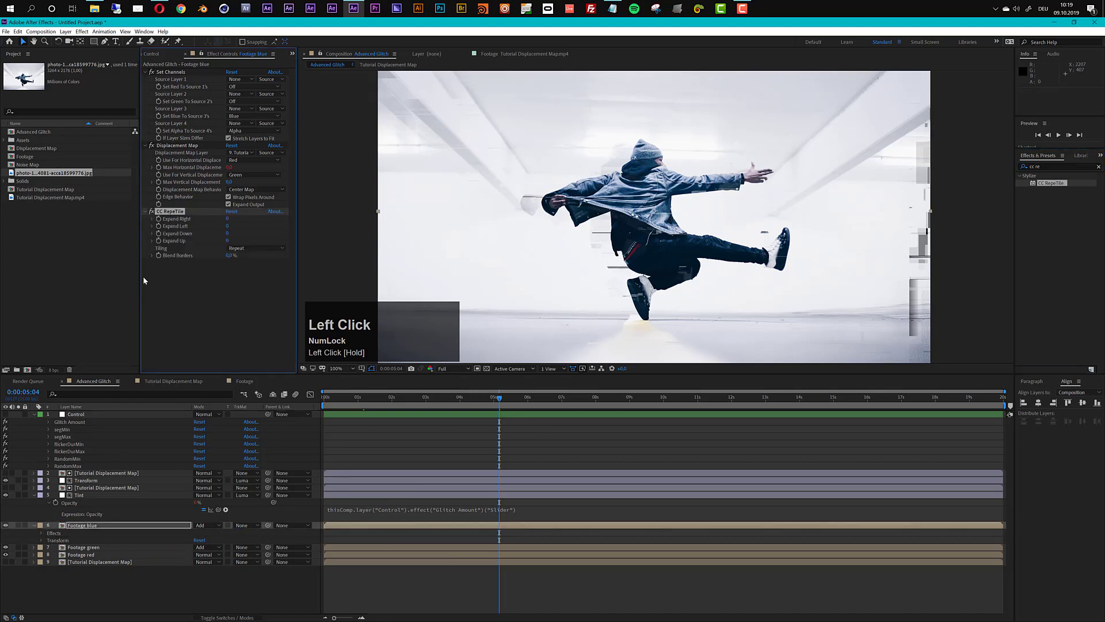
Set Expand Right and Expand Left of Footage blue's CC RepeTile effect to 200.
left_click(227, 222)
type("100")
key("Tab")
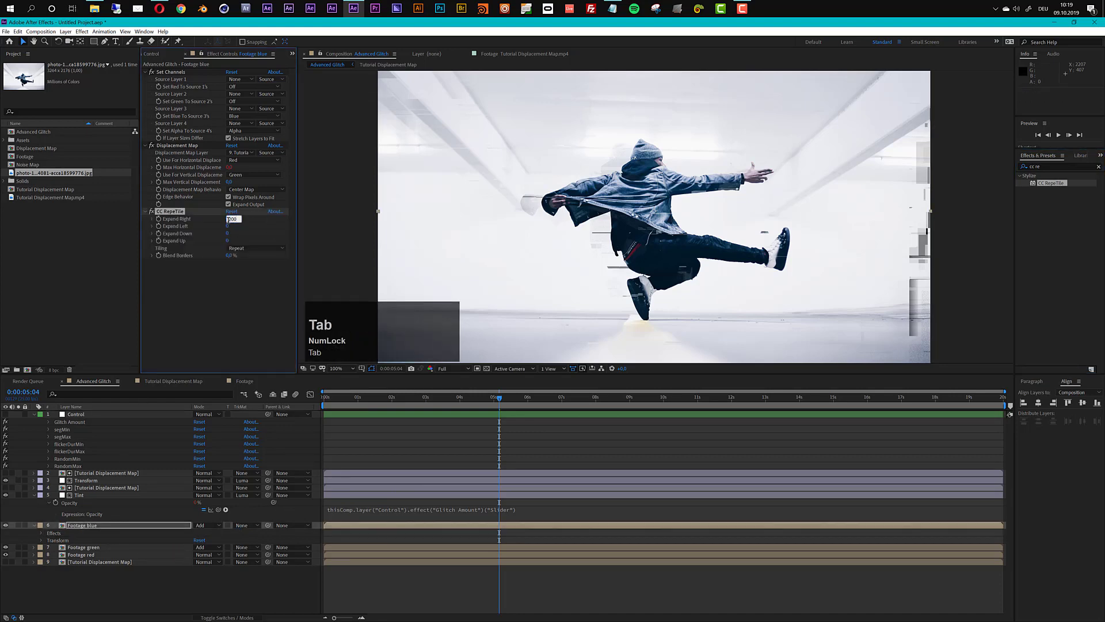
type("200")
left_click(205, 311)
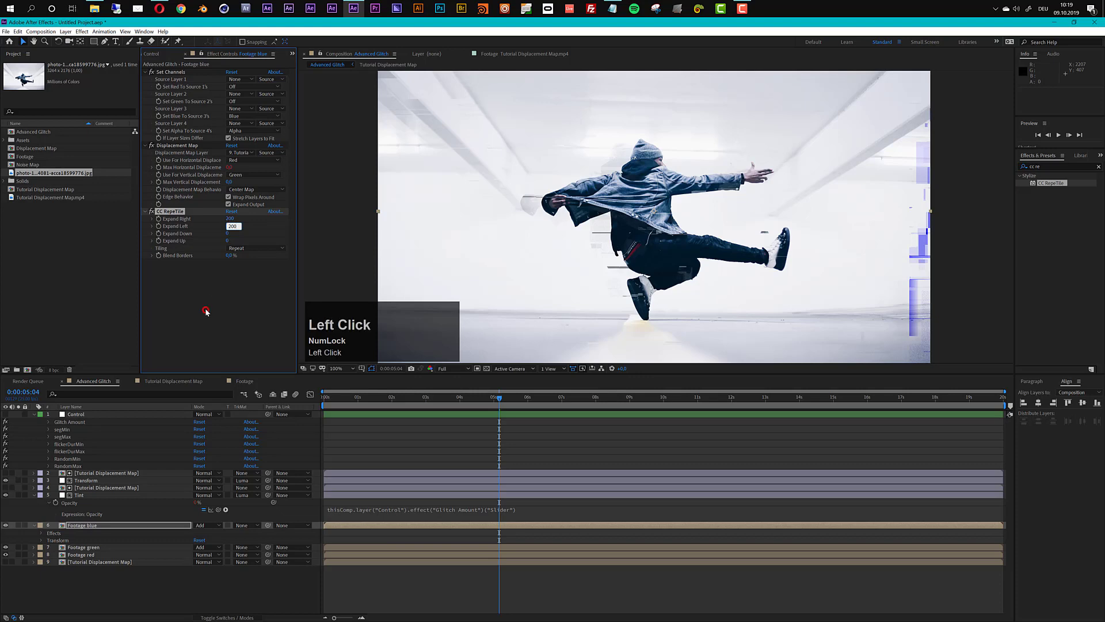
Copy the CC RepeTile effect from Footage blue to Footage green and Footage red, and check the frame at 0:00:02:08.
left_click(170, 211)
key("ctrl+c")
left_click(99, 548)
key("ctrl+v")
left_click(99, 554)
key("ctrl+v")
left_click(103, 572)
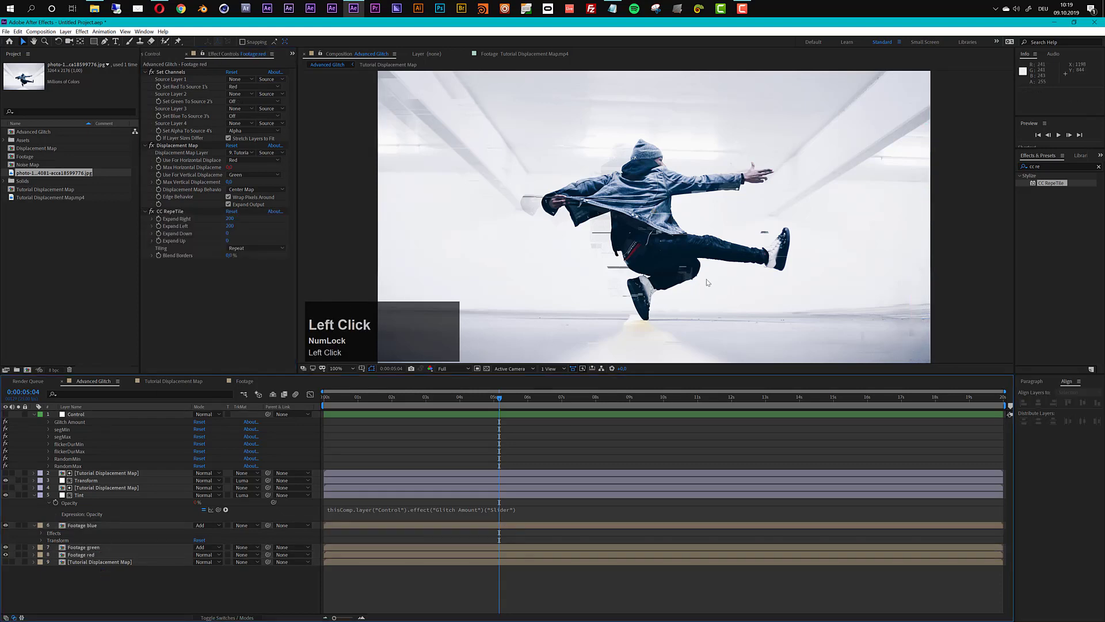
left_click_drag(500, 401, 402, 412)
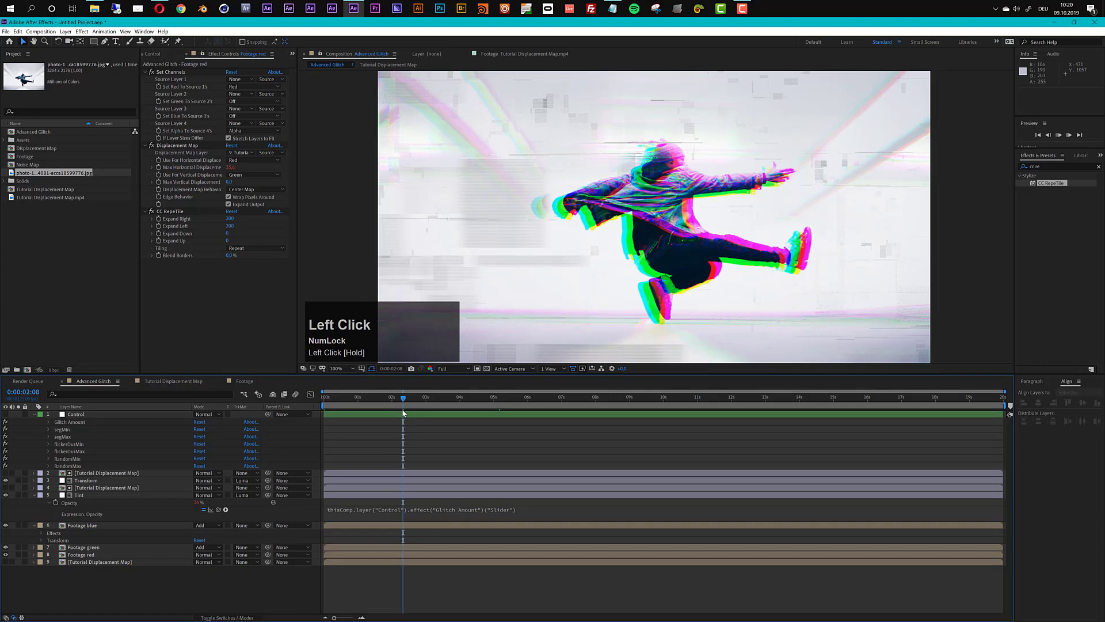
Play back the Advanced Glitch composition to review the finished effect, and stop the preview.
key("space")
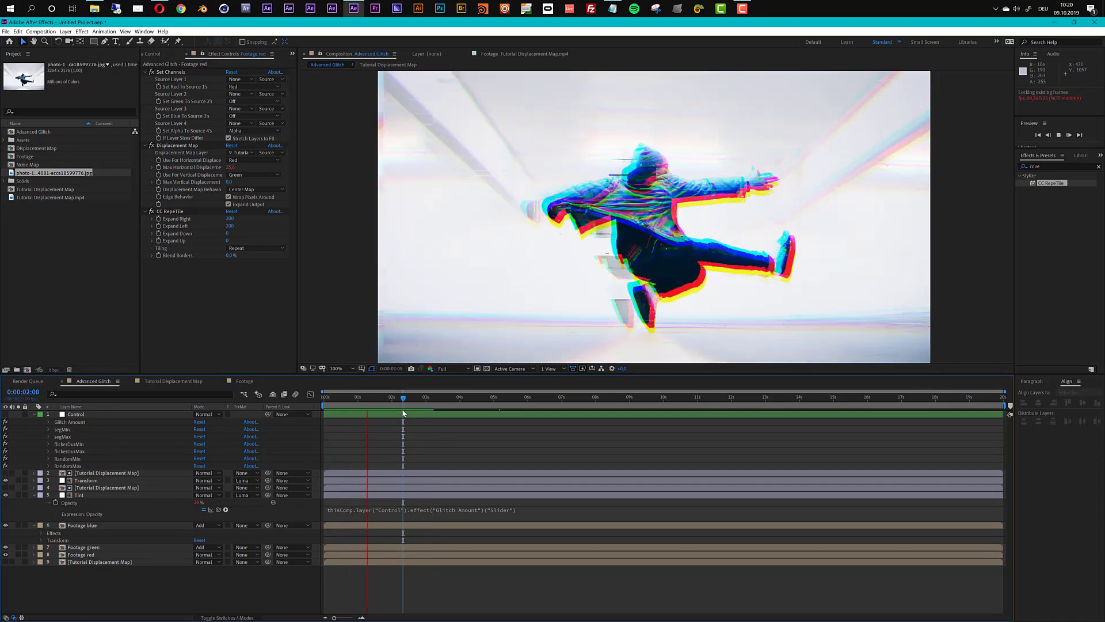
key("space")
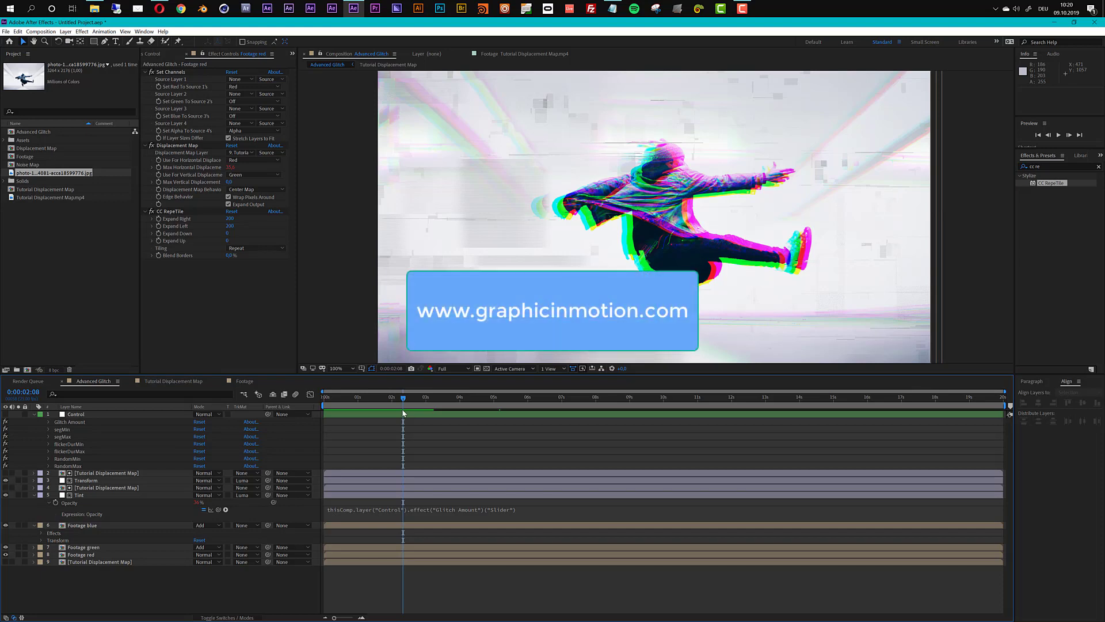
Switch to the Opera browser and watch the Urban Glitch Promo 4K preview video full screen on its Gumroad page, and exit full screen.
left_click(160, 9)
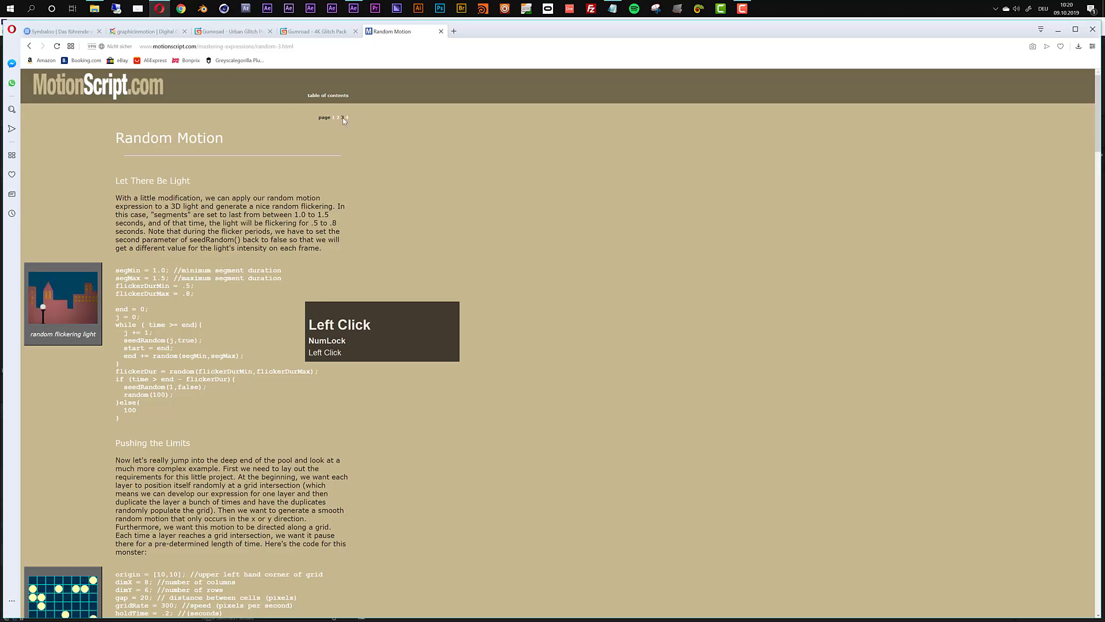
left_click(230, 31)
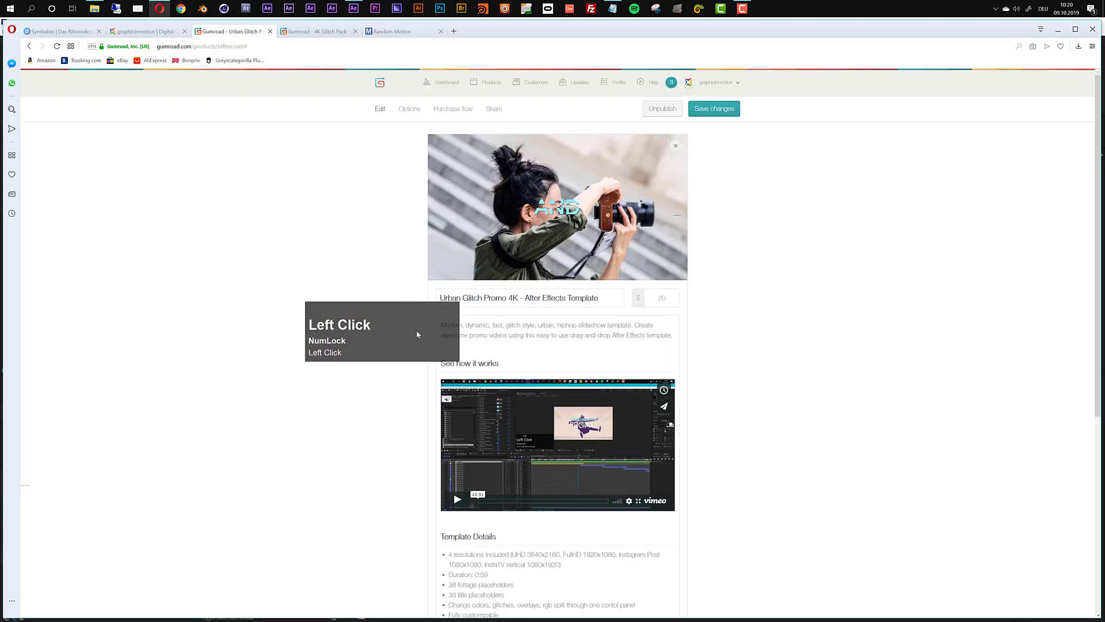
left_click(284, 330)
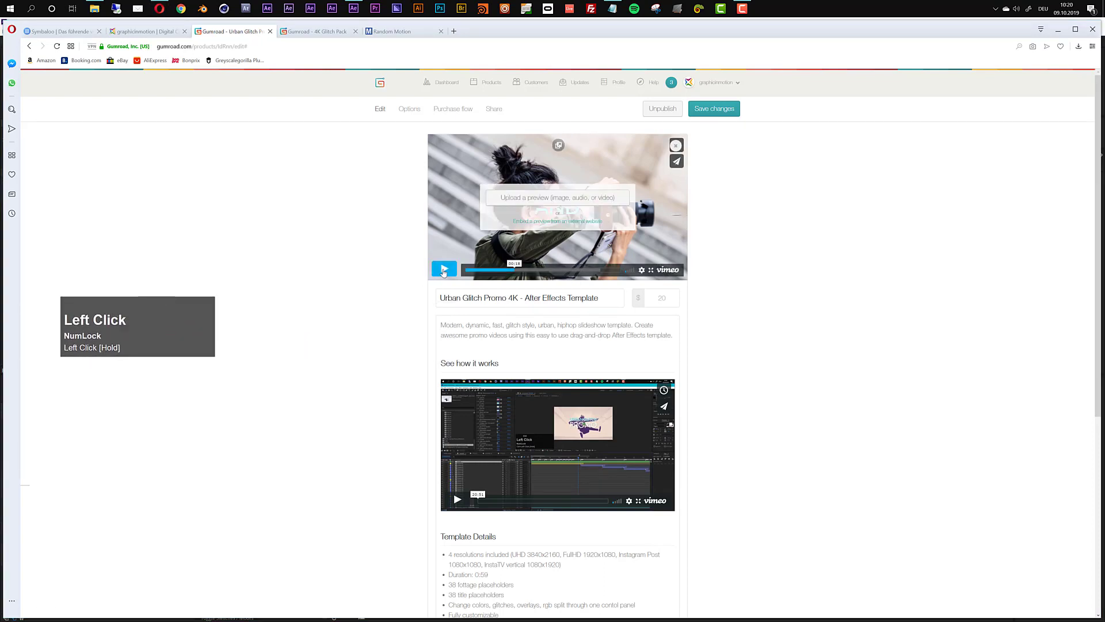
left_click(444, 272)
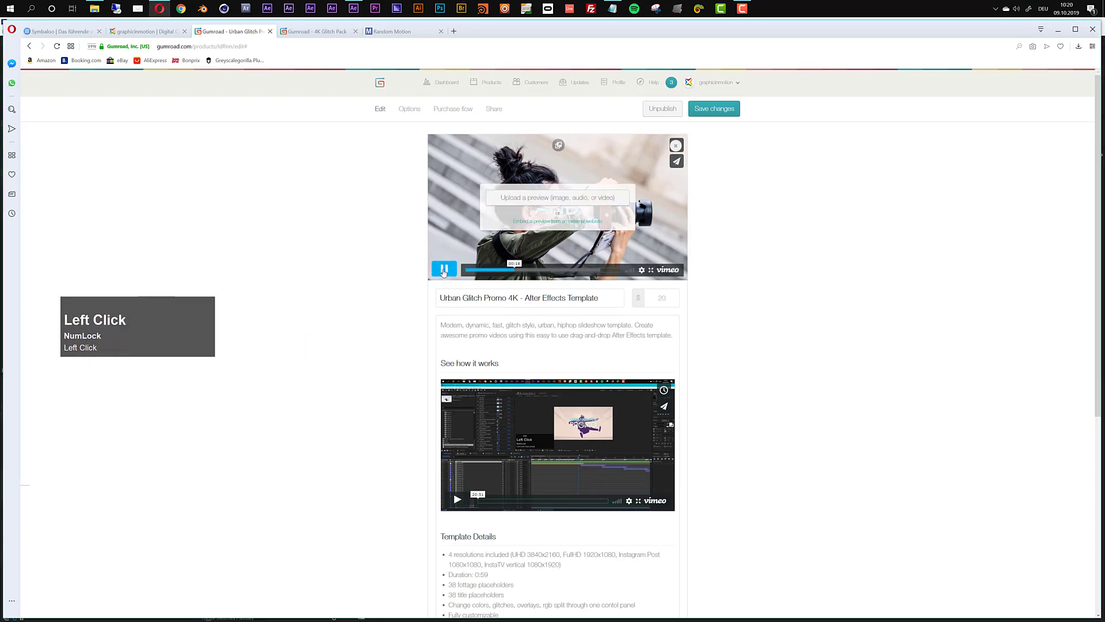
left_click(651, 270)
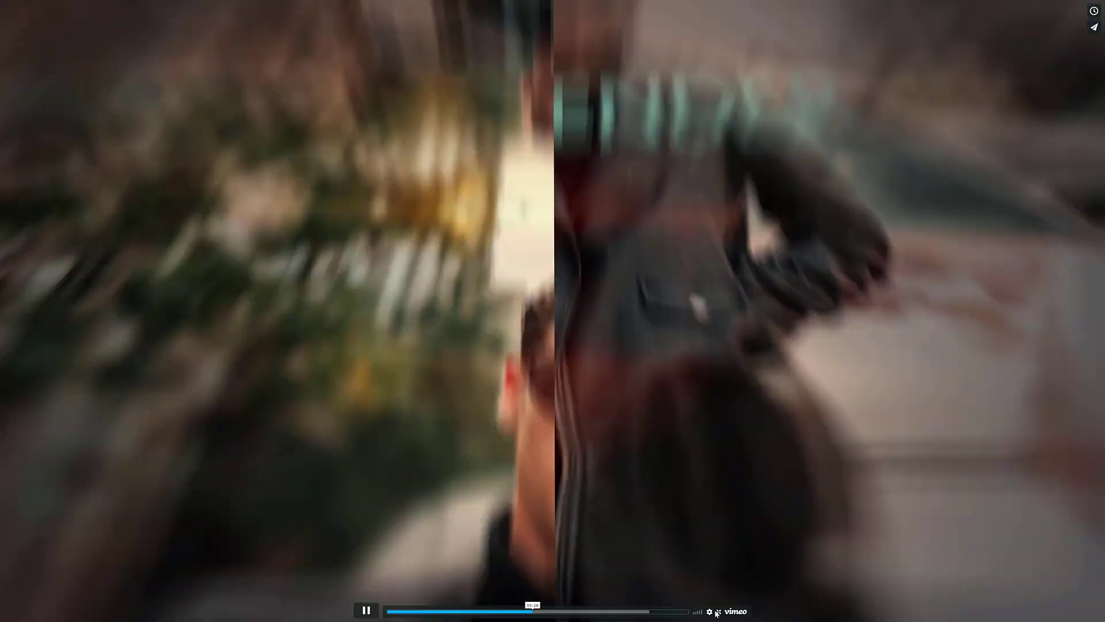
left_click(720, 615)
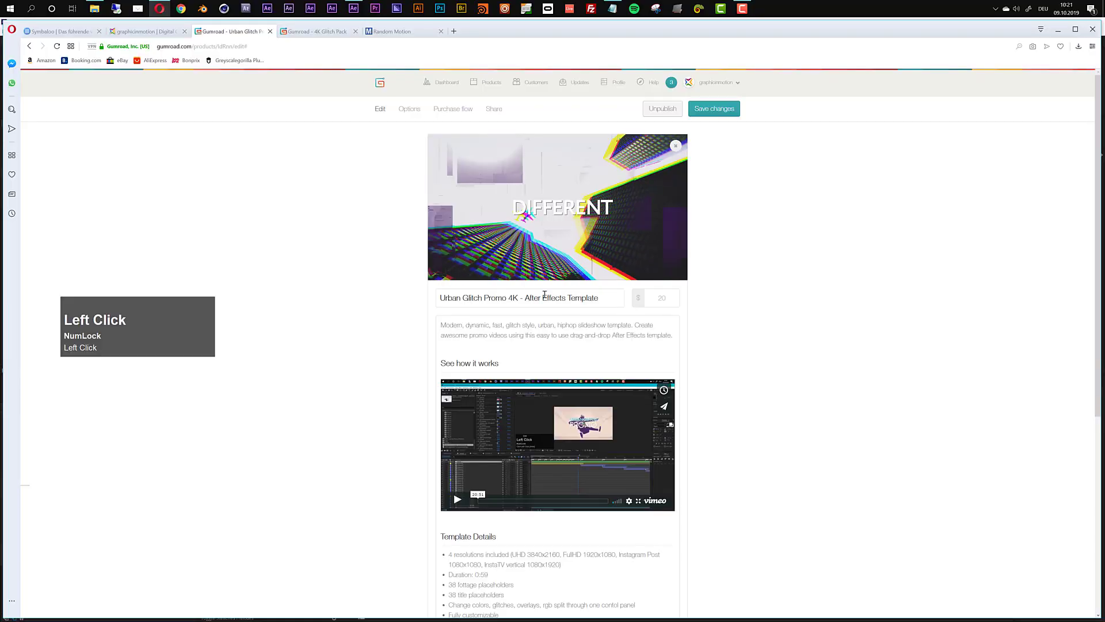
View the 4K Glitch Pack page and its displacement map preview video on Gumroad, and return to After Effects.
left_click(310, 34)
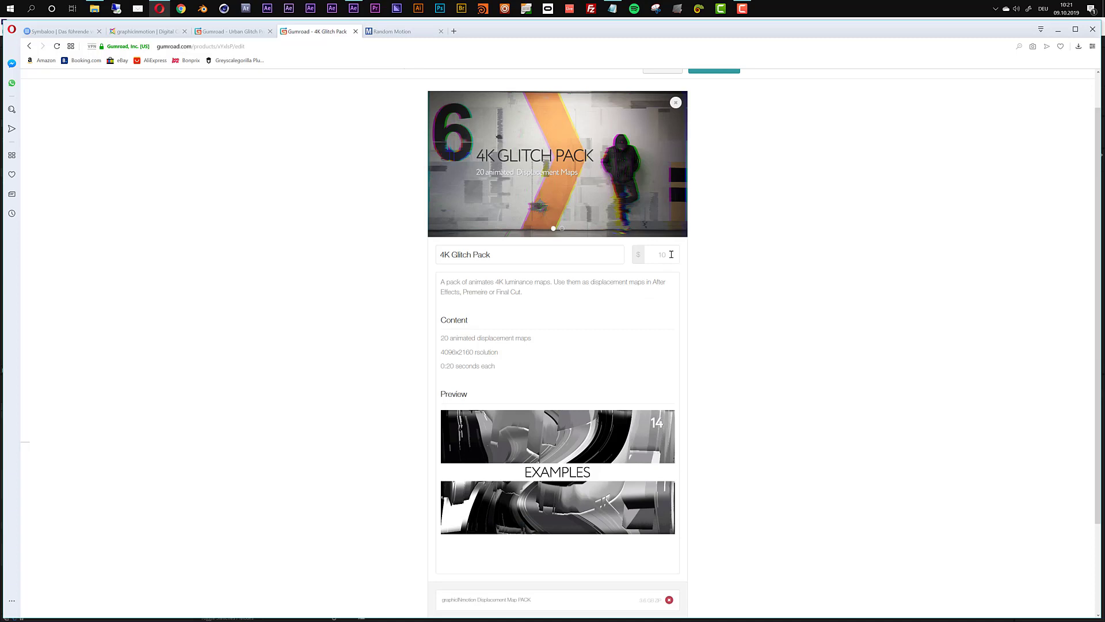
left_click(458, 524)
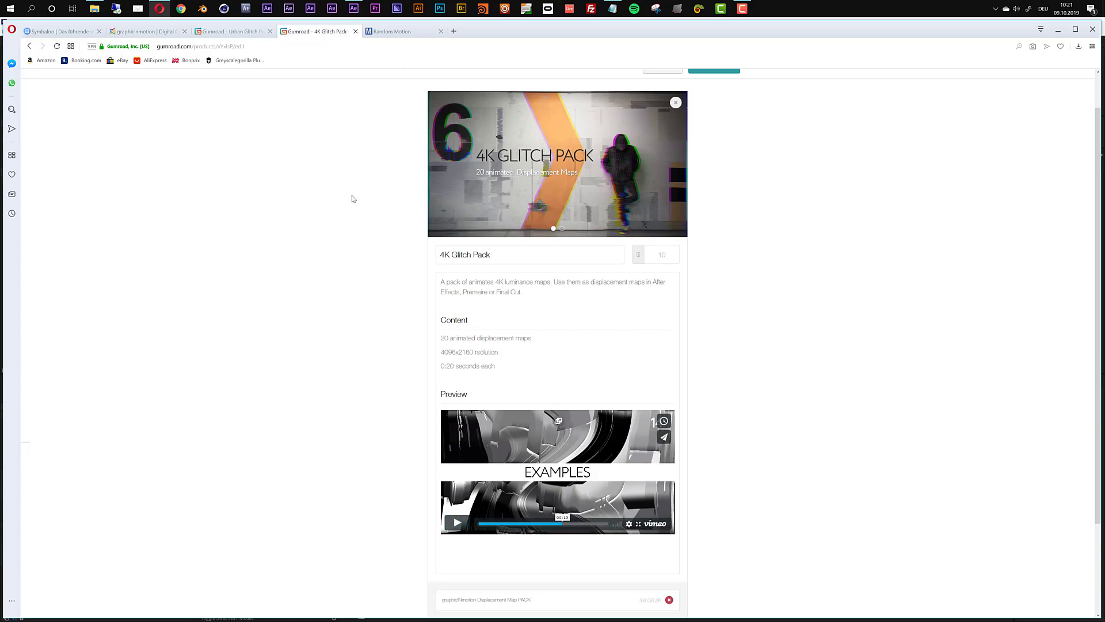
left_click(353, 8)
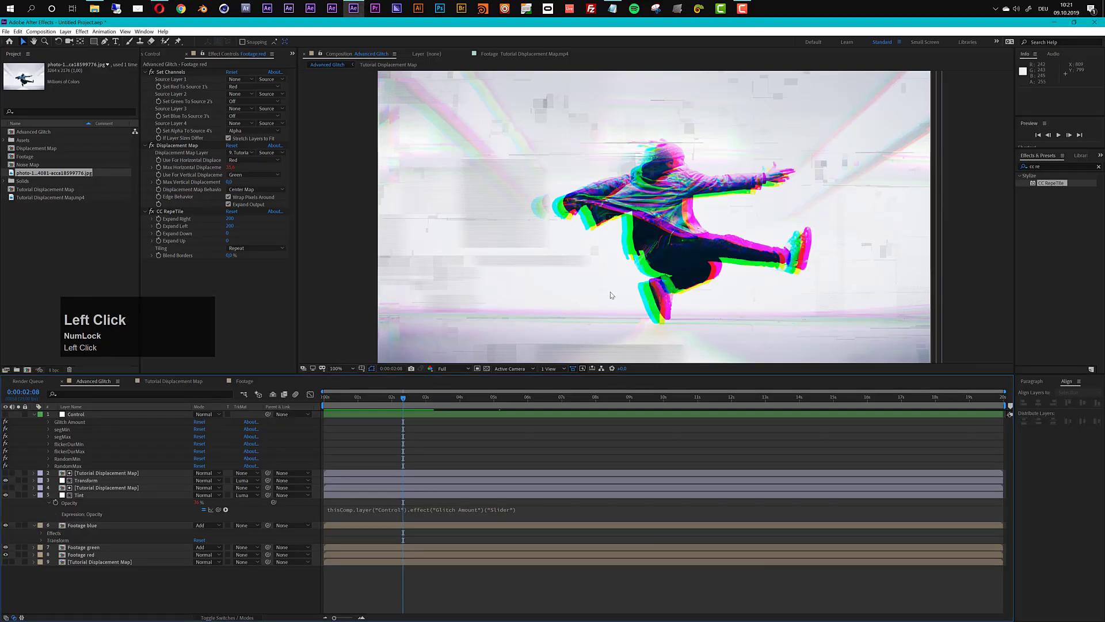